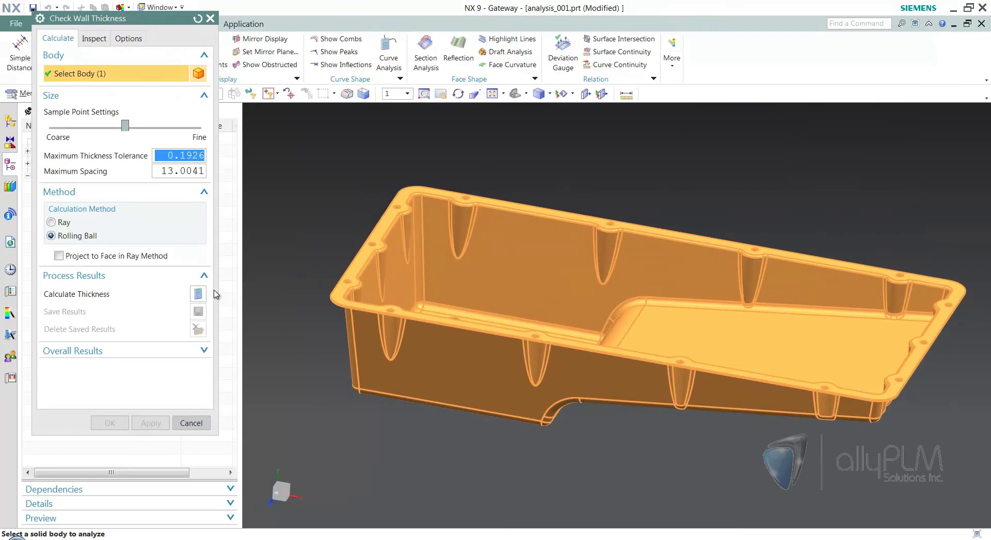
Step: Calculate the oil pan's wall thickness with the Rolling Ball method and examine the colour map inside and out, including the drain hole boss
{"action": "left_click", "coordinate": [199, 295]}
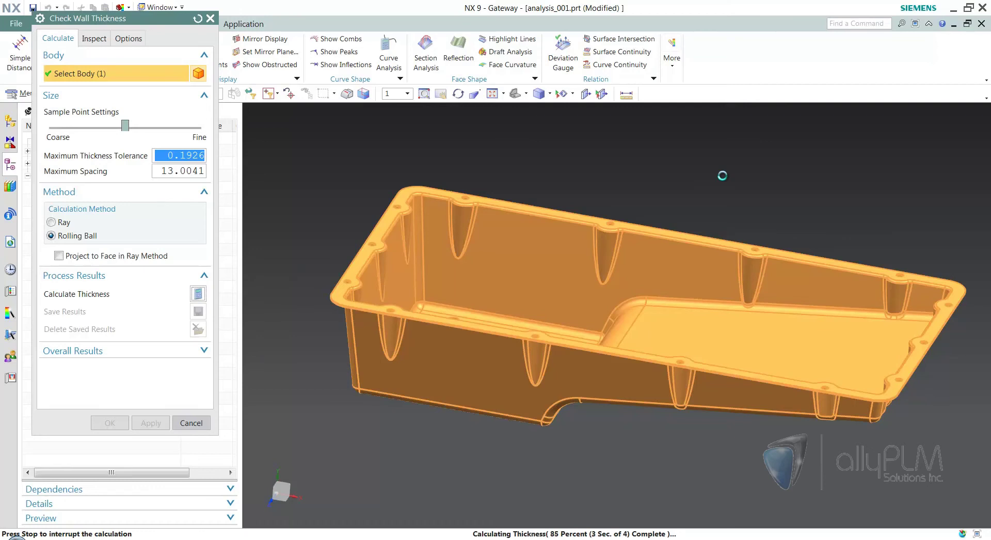
{"action": "middle_click_drag", "start_coordinate": [723, 176], "coordinate": [944, 213]}
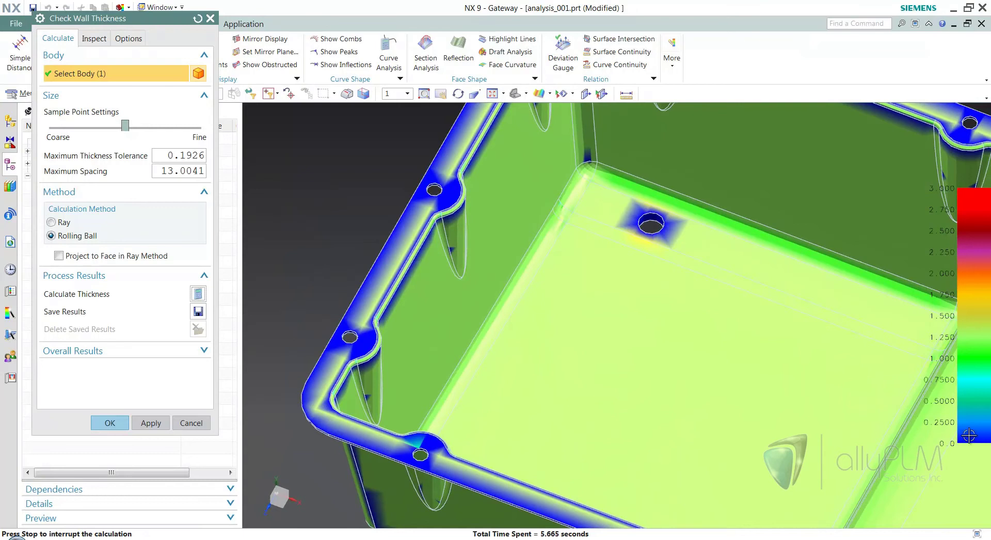
{"action": "middle_click_drag", "start_coordinate": [964, 439], "coordinate": [973, 249]}
{"action": "mouse_move", "coordinate": [970, 194]}
{"action": "middle_mouse_down"}
{"action": "mouse_move", "coordinate": [981, 215]}
{"action": "mouse_move", "coordinate": [966, 194]}
{"action": "middle_mouse_up"}
{"action": "middle_click_drag", "start_coordinate": [699, 364], "coordinate": [719, 402]}
{"action": "middle_click_drag", "start_coordinate": [664, 341], "coordinate": [854, 232]}
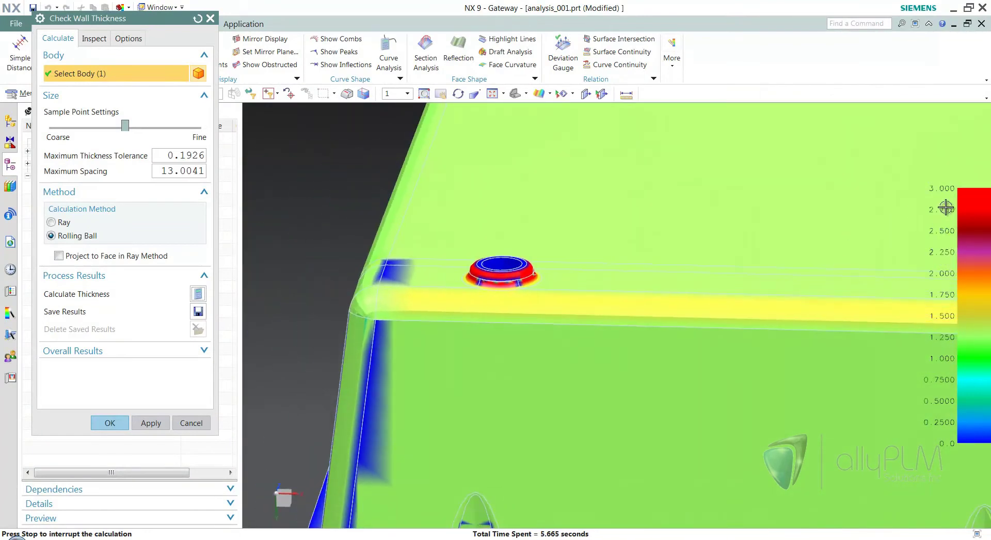
{"action": "middle_click_drag", "start_coordinate": [619, 289], "coordinate": [399, 365]}
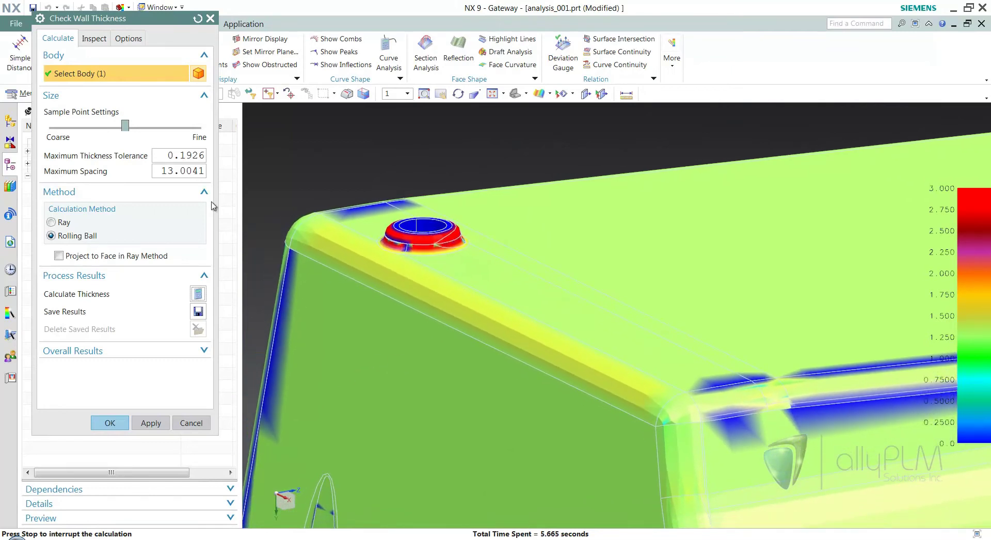
{"action": "left_click", "coordinate": [191, 423]}
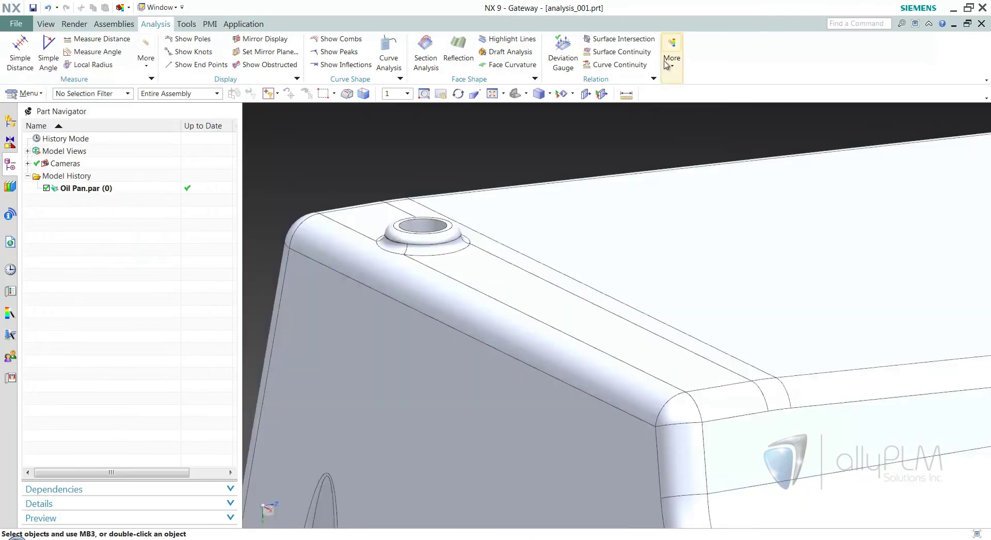
Step: Start a draft analysis and define the draw direction by vector, using the coordinate system's upward-pointing axis
{"action": "left_click", "coordinate": [672, 61]}
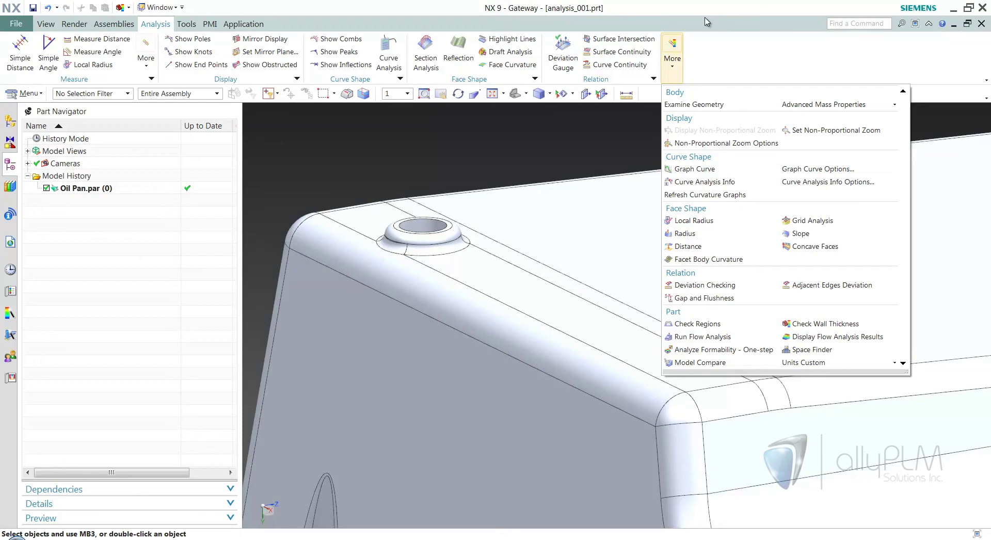
{"action": "left_click", "coordinate": [485, 51]}
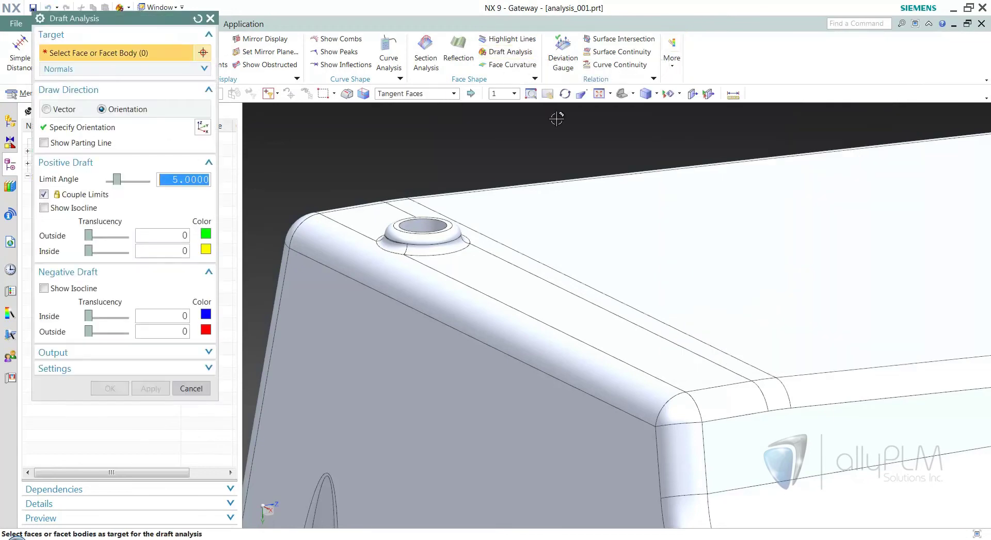
{"action": "scroll", "coordinate": [451, 172], "scroll_direction": "down", "scroll_amount": 6}
{"action": "middle_click_drag", "start_coordinate": [451, 172], "coordinate": [615, 347]}
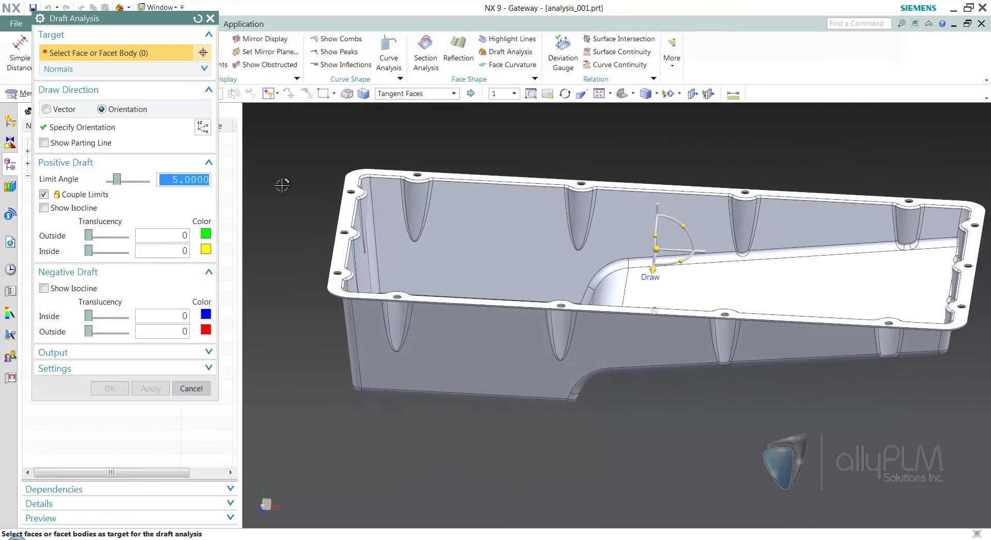
{"action": "left_click", "coordinate": [47, 110]}
{"action": "middle_click_drag", "start_coordinate": [600, 403], "coordinate": [619, 416]}
{"action": "left_click", "coordinate": [207, 127]}
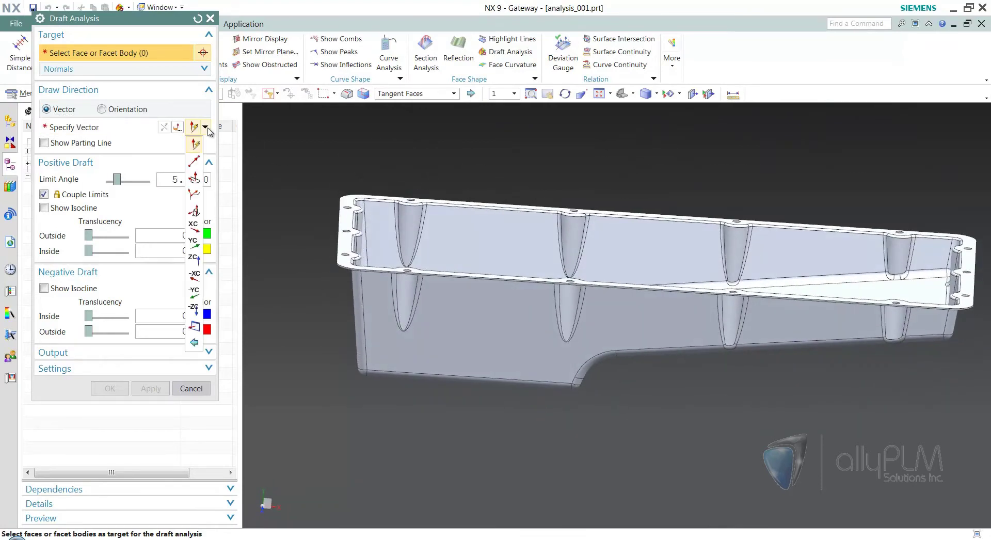
{"action": "left_click", "coordinate": [76, 127]}
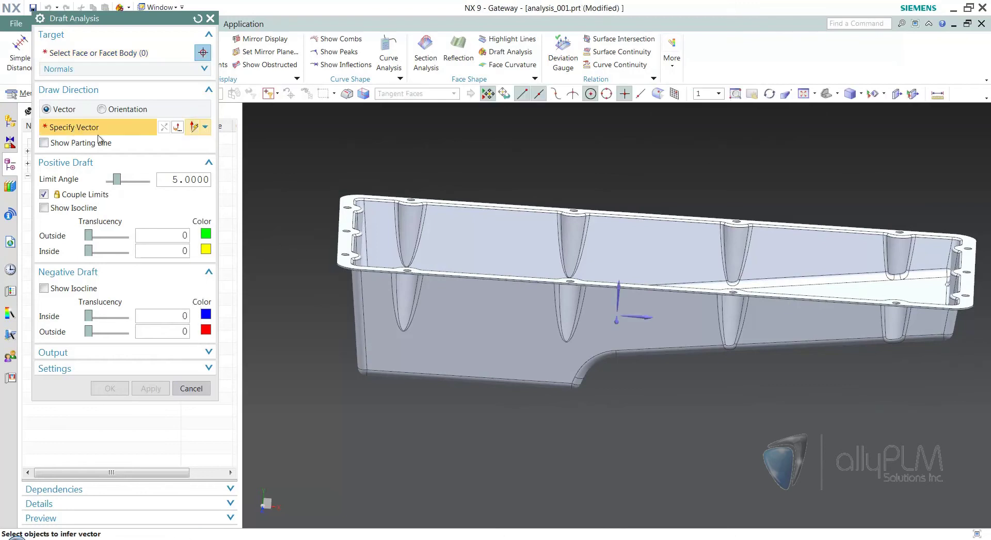
{"action": "left_click", "coordinate": [618, 285]}
{"action": "key", "text": "Home"}
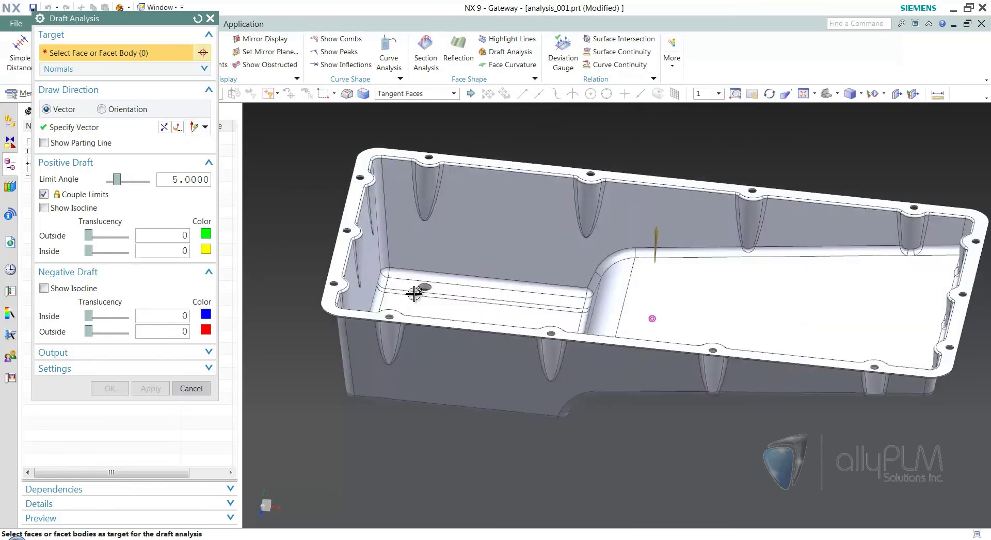
Step: Select all faces of the oil pan for the draft analysis and examine their draft colours against the scale
{"action": "scroll", "coordinate": [295, 241], "scroll_direction": "down", "scroll_amount": 3}
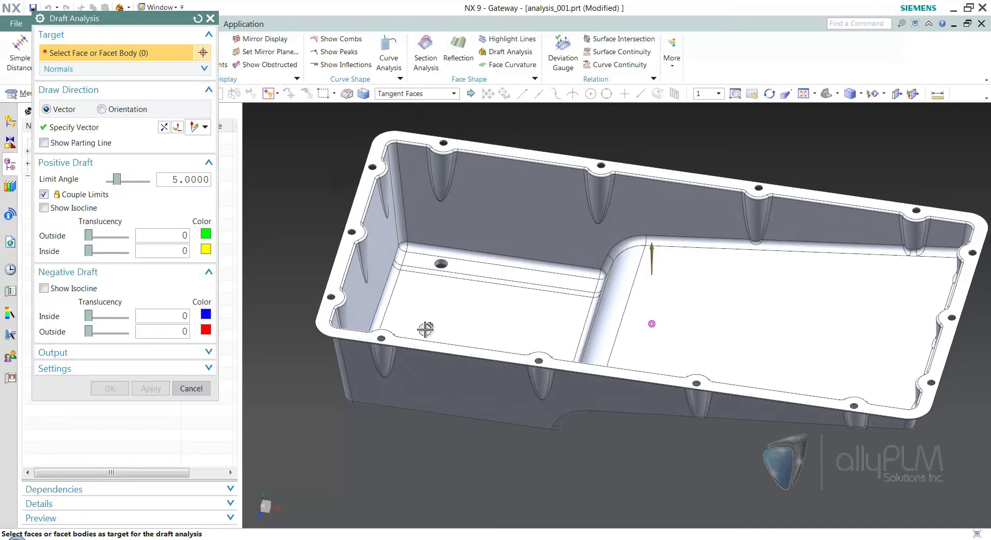
{"action": "left_click_drag", "start_coordinate": [329, 139], "coordinate": [944, 450]}
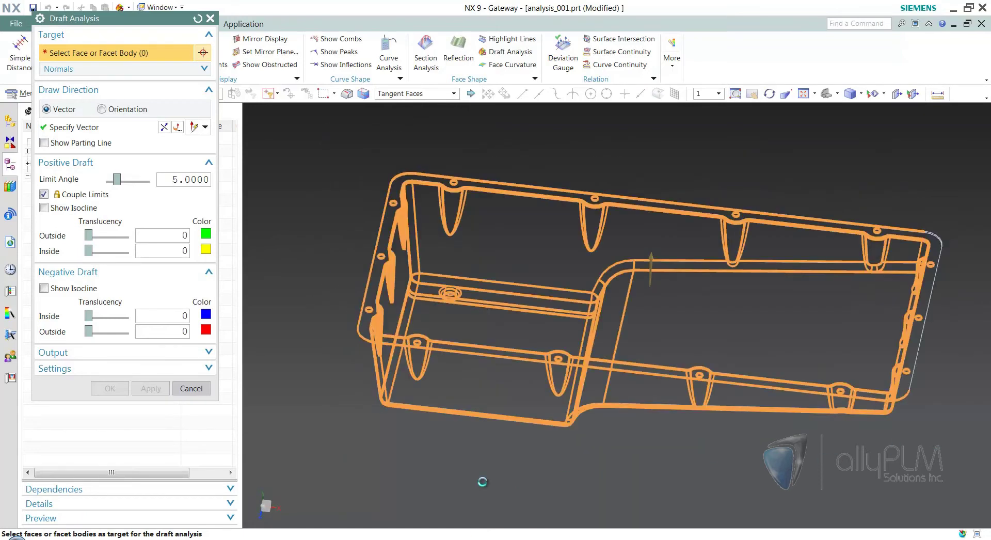
{"action": "left_click_drag", "start_coordinate": [341, 450], "coordinate": [962, 122]}
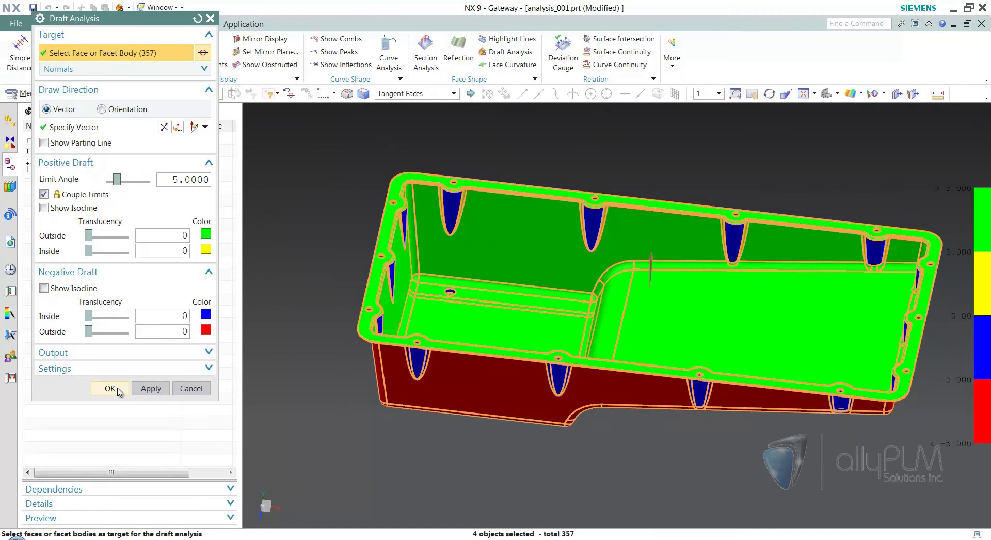
{"action": "scroll", "coordinate": [671, 248], "scroll_direction": "up", "scroll_amount": 5}
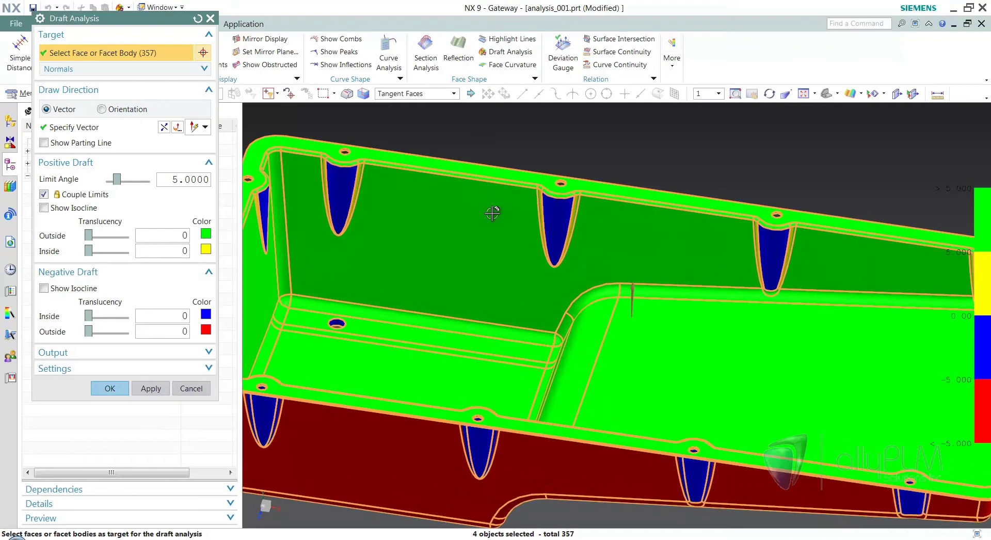
{"action": "middle_click_drag", "start_coordinate": [685, 327], "coordinate": [976, 315]}
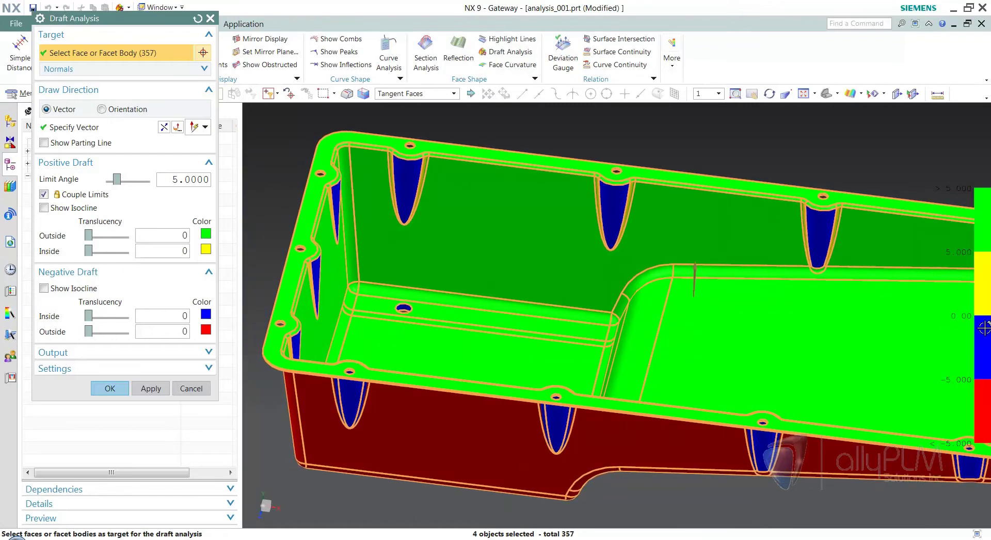
{"action": "mouse_move", "coordinate": [986, 334]}
{"action": "middle_mouse_down"}
{"action": "mouse_move", "coordinate": [983, 219]}
{"action": "mouse_move", "coordinate": [936, 258]}
{"action": "middle_mouse_up"}
Step: Set the draft limit angle to 7.5, examine the pan's walls and bolt pockets, and close the analysis without saving it
{"action": "left_click", "coordinate": [130, 182]}
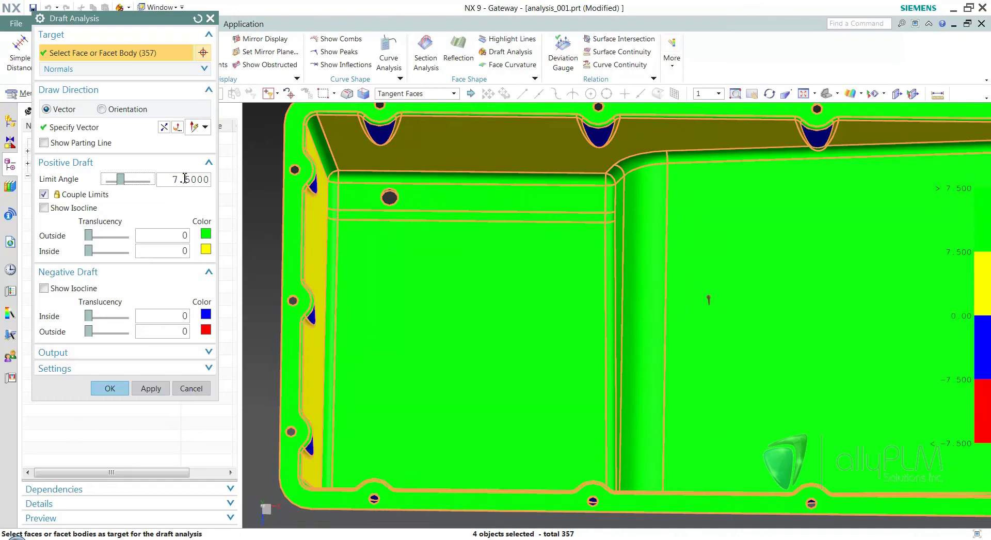
{"action": "middle_click_drag", "start_coordinate": [662, 314], "coordinate": [984, 273]}
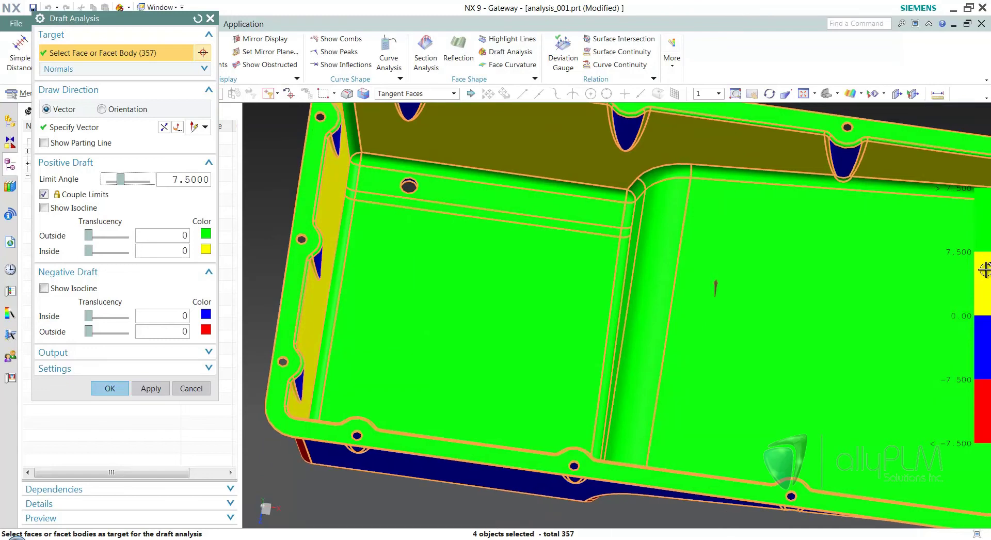
{"action": "middle_click_drag", "start_coordinate": [467, 246], "coordinate": [589, 275]}
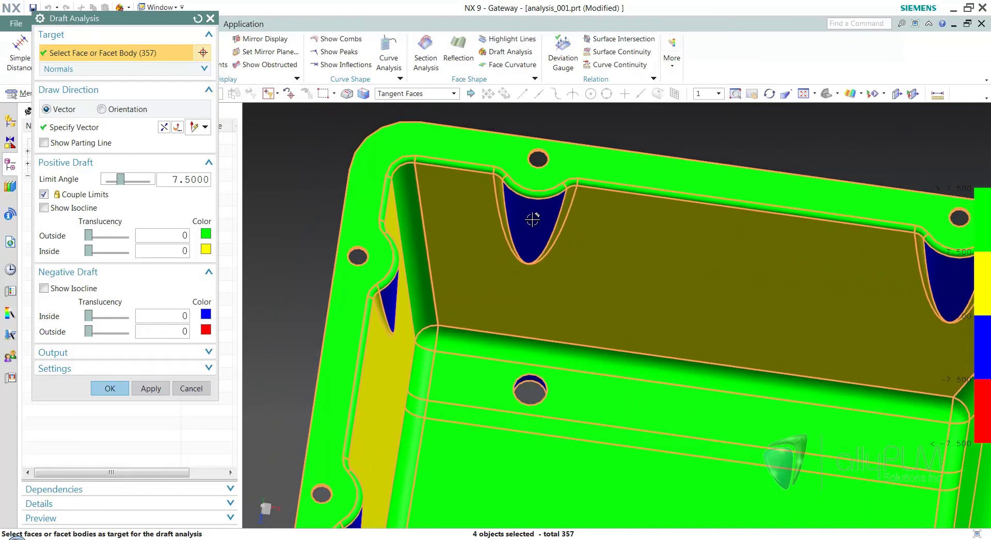
{"action": "middle_click_drag", "start_coordinate": [533, 220], "coordinate": [661, 285]}
{"action": "mouse_move", "coordinate": [727, 272]}
{"action": "middle_mouse_down"}
{"action": "mouse_move", "coordinate": [764, 284]}
{"action": "mouse_move", "coordinate": [639, 262]}
{"action": "mouse_move", "coordinate": [977, 288]}
{"action": "mouse_move", "coordinate": [695, 416]}
{"action": "mouse_move", "coordinate": [695, 408]}
{"action": "middle_mouse_up"}
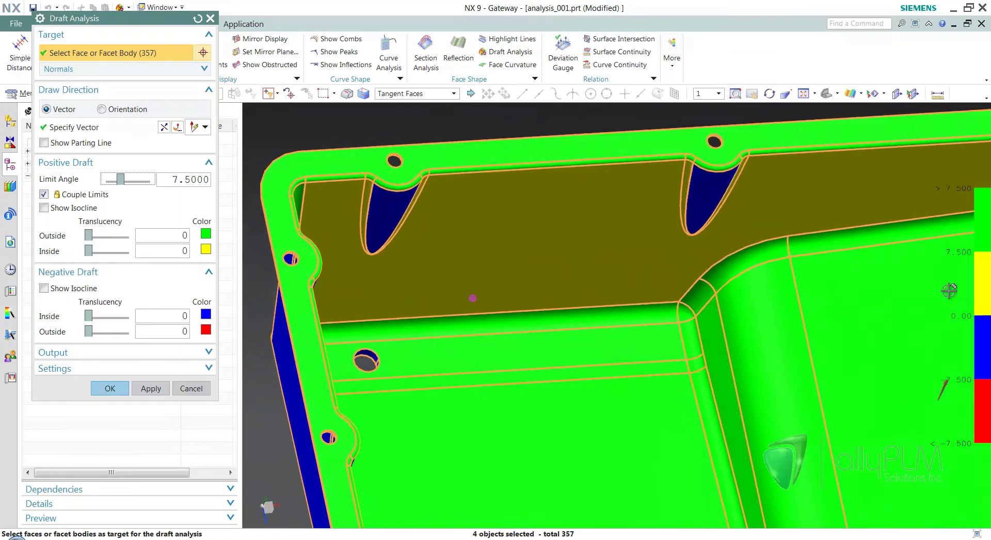
{"action": "mouse_move", "coordinate": [959, 183]}
{"action": "middle_mouse_down"}
{"action": "mouse_move", "coordinate": [591, 359]}
{"action": "mouse_move", "coordinate": [626, 370]}
{"action": "mouse_move", "coordinate": [557, 369]}
{"action": "mouse_move", "coordinate": [627, 370]}
{"action": "mouse_move", "coordinate": [805, 418]}
{"action": "mouse_move", "coordinate": [625, 416]}
{"action": "mouse_move", "coordinate": [768, 277]}
{"action": "mouse_move", "coordinate": [781, 327]}
{"action": "mouse_move", "coordinate": [865, 315]}
{"action": "mouse_move", "coordinate": [622, 306]}
{"action": "mouse_move", "coordinate": [624, 327]}
{"action": "mouse_move", "coordinate": [713, 332]}
{"action": "mouse_move", "coordinate": [711, 349]}
{"action": "mouse_move", "coordinate": [705, 275]}
{"action": "mouse_move", "coordinate": [646, 390]}
{"action": "mouse_move", "coordinate": [639, 435]}
{"action": "mouse_move", "coordinate": [523, 436]}
{"action": "mouse_move", "coordinate": [530, 478]}
{"action": "middle_mouse_up"}
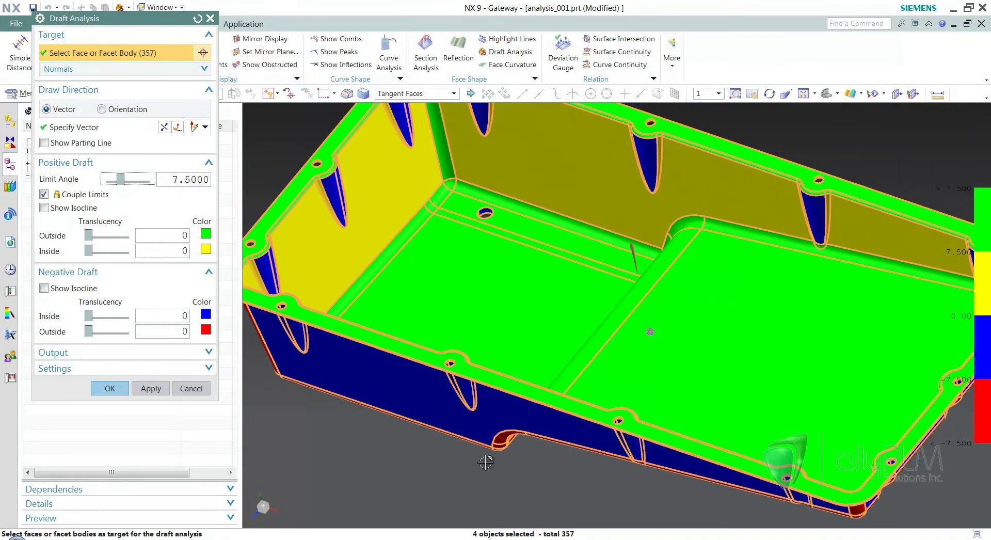
{"action": "left_click", "coordinate": [191, 388]}
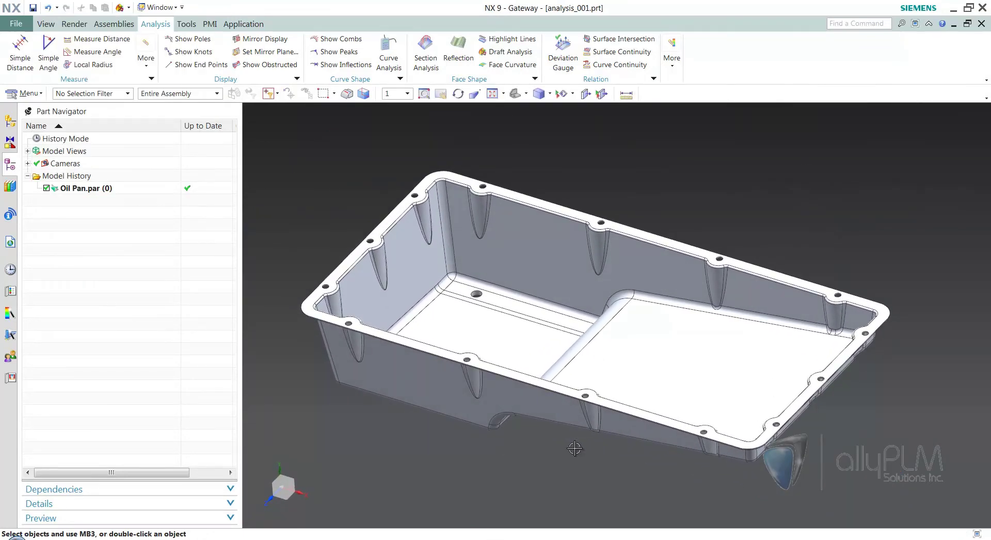
{"action": "middle_click_drag", "start_coordinate": [575, 448], "coordinate": [575, 448]}
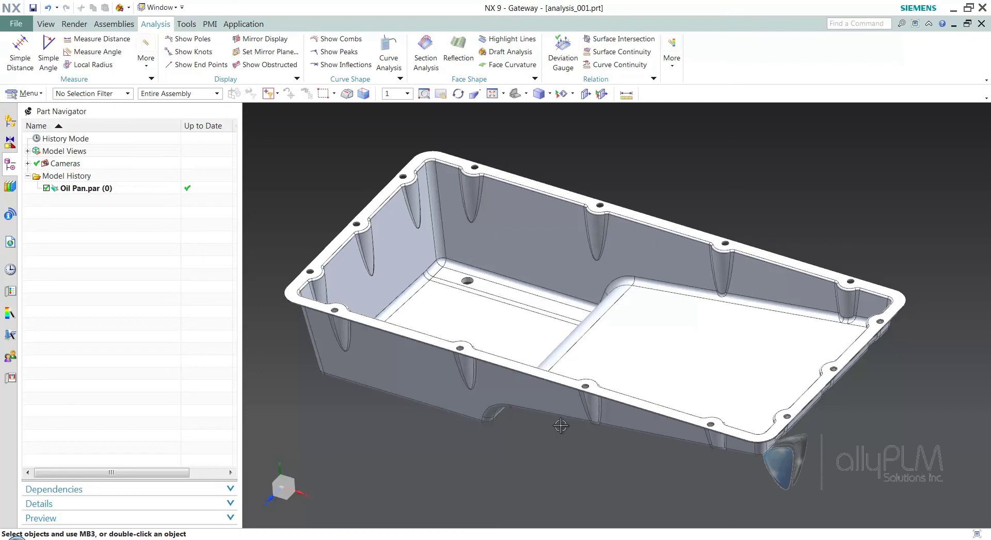
{"action": "middle_click", "coordinate": [594, 343]}
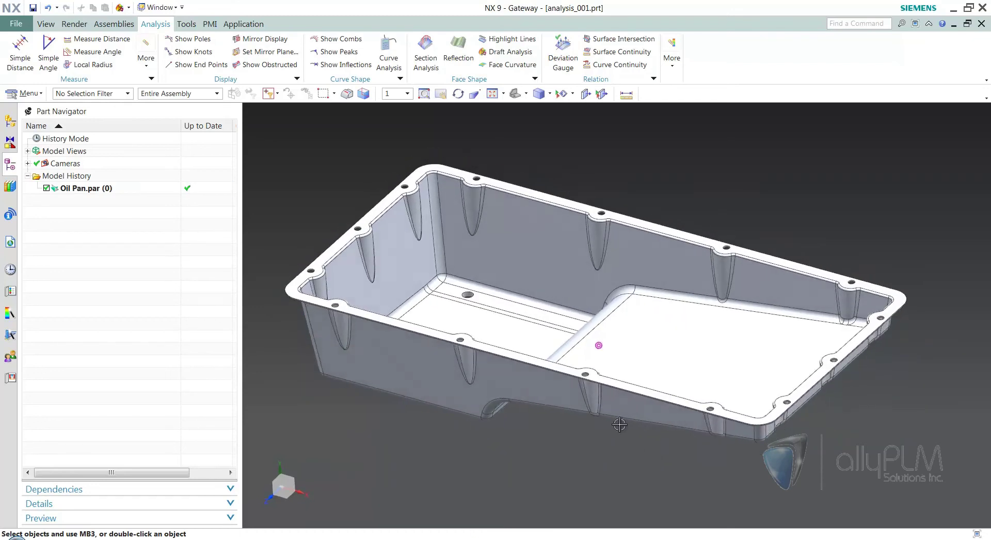
{"action": "middle_click_drag", "start_coordinate": [720, 469], "coordinate": [808, 472]}
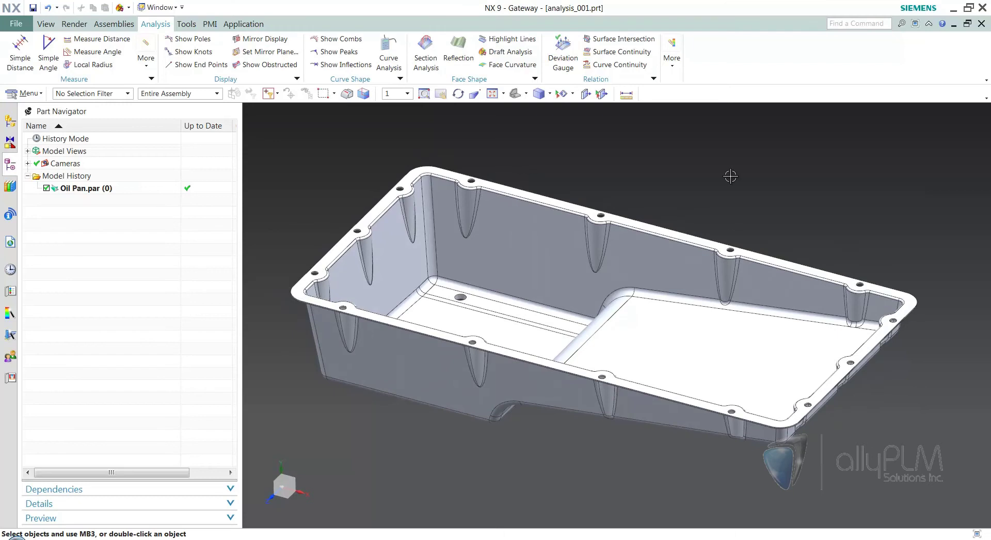
{"action": "middle_click_drag", "start_coordinate": [731, 176], "coordinate": [731, 176]}
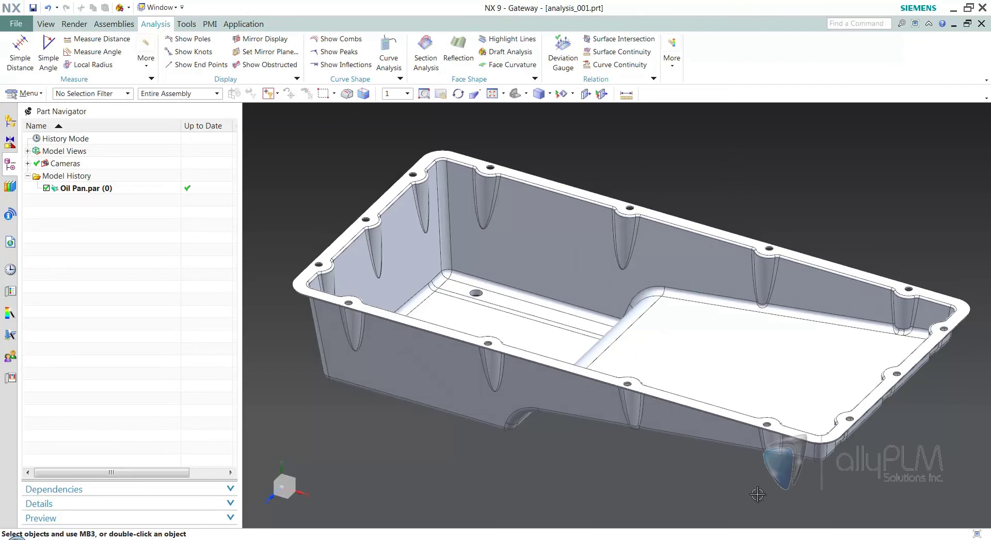
Step: Create the manufacturing file analysis_001_setup_1.prt from the General Setup template in millimetres, referencing the part analysis_001
{"action": "left_click", "coordinate": [10, 24]}
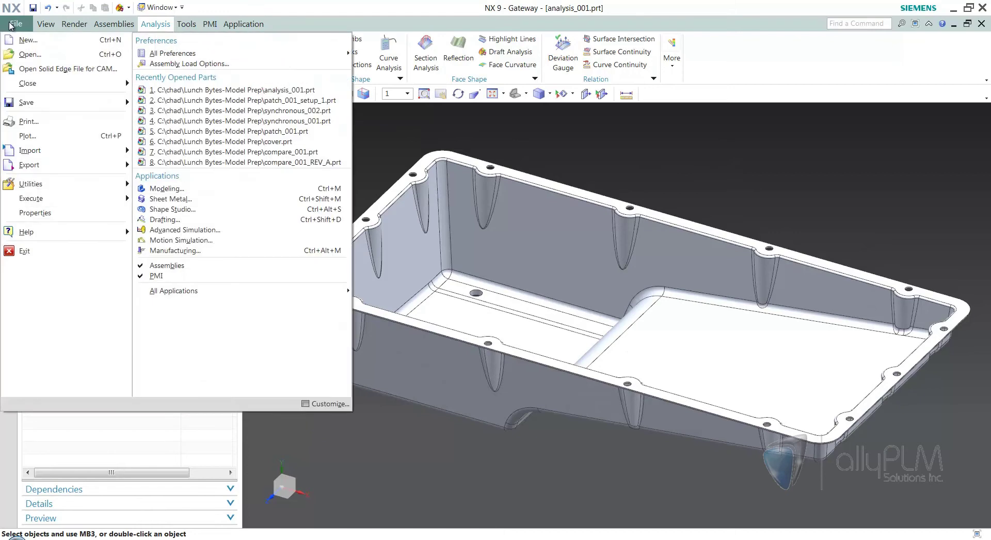
{"action": "left_click", "coordinate": [27, 42]}
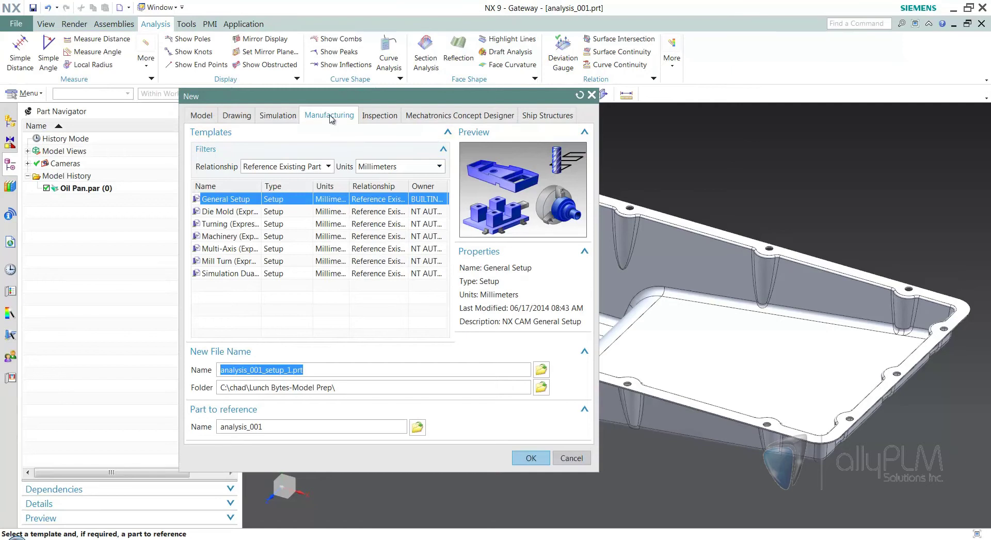
{"action": "left_click", "coordinate": [529, 457]}
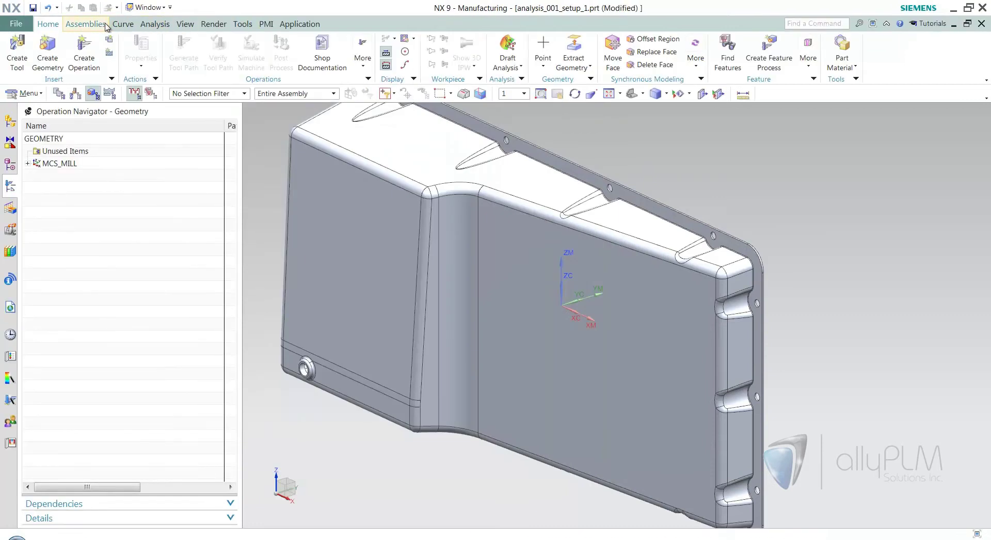
Step: Change the graphics view of the manufacturing setup to a dark background
{"action": "left_click", "coordinate": [184, 24]}
{"action": "left_click", "coordinate": [663, 62]}
{"action": "left_click", "coordinate": [692, 104]}
{"action": "middle_click_drag", "start_coordinate": [792, 233], "coordinate": [808, 264]}
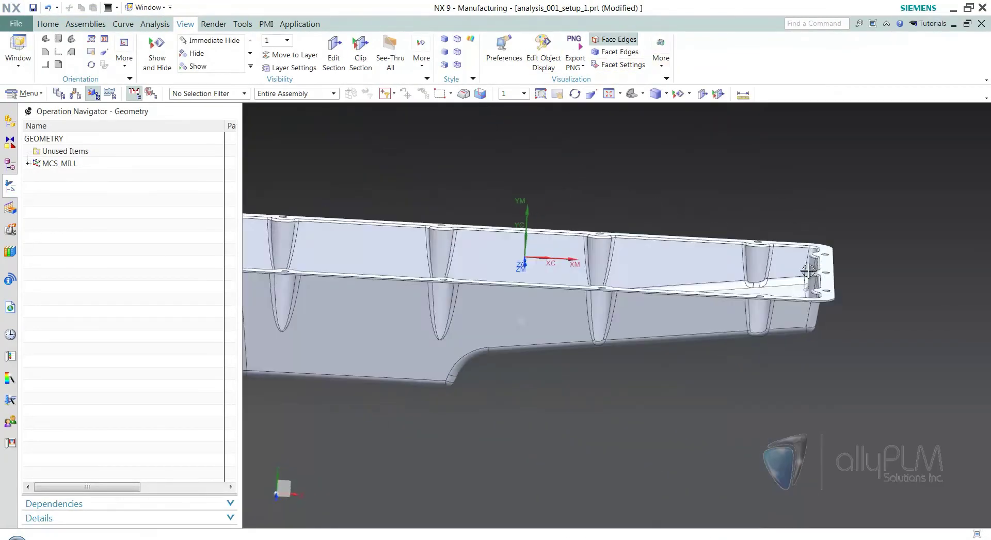
{"action": "key", "text": "Home"}
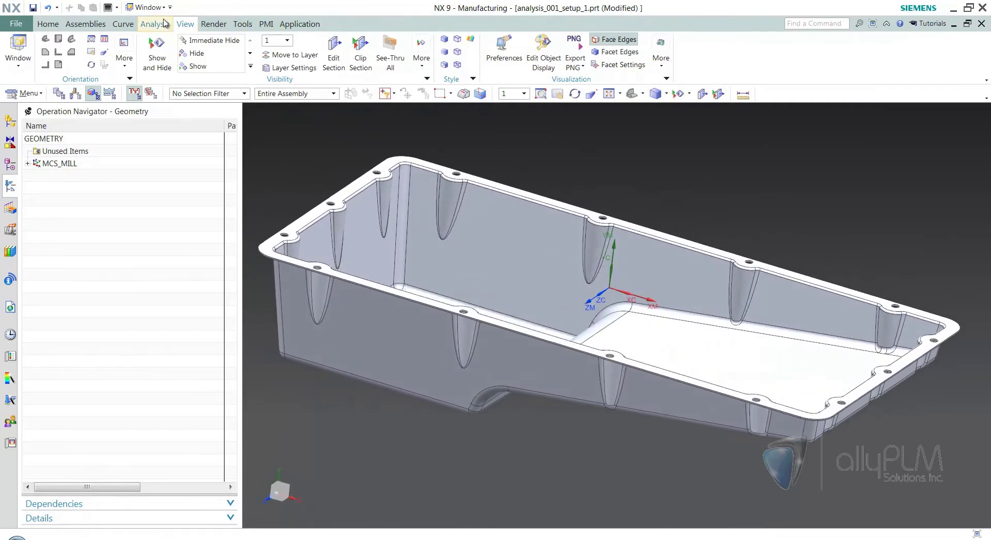
Step: Link the oil pan body into the setup with the WAVE Geometry Linker, using the Associative and Hide Original options
{"action": "left_click", "coordinate": [86, 24]}
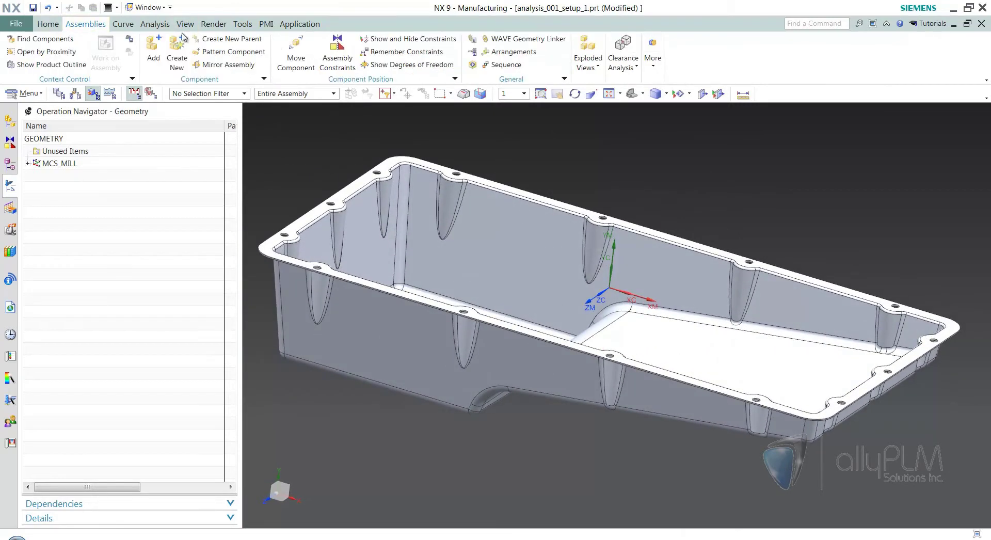
{"action": "left_click", "coordinate": [525, 39]}
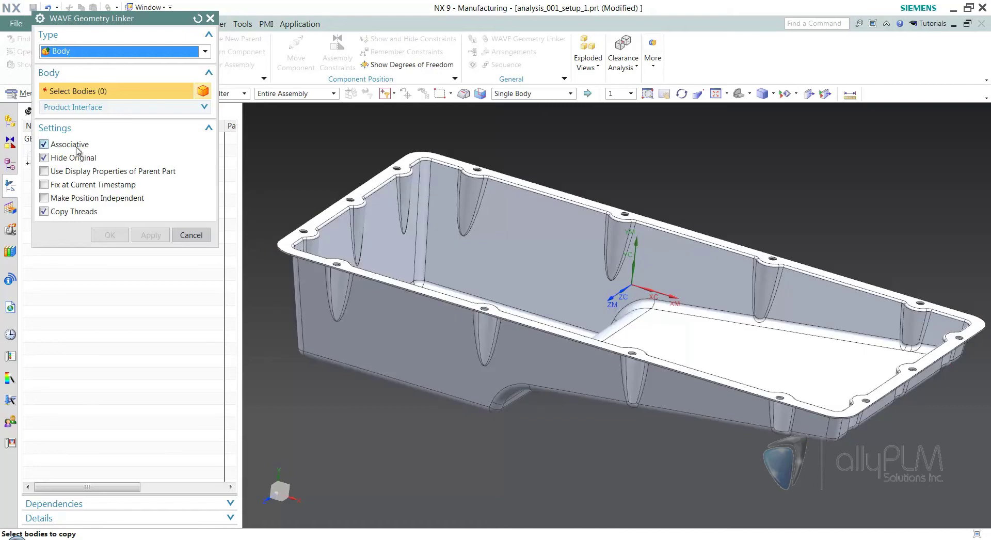
{"action": "left_click", "coordinate": [499, 304]}
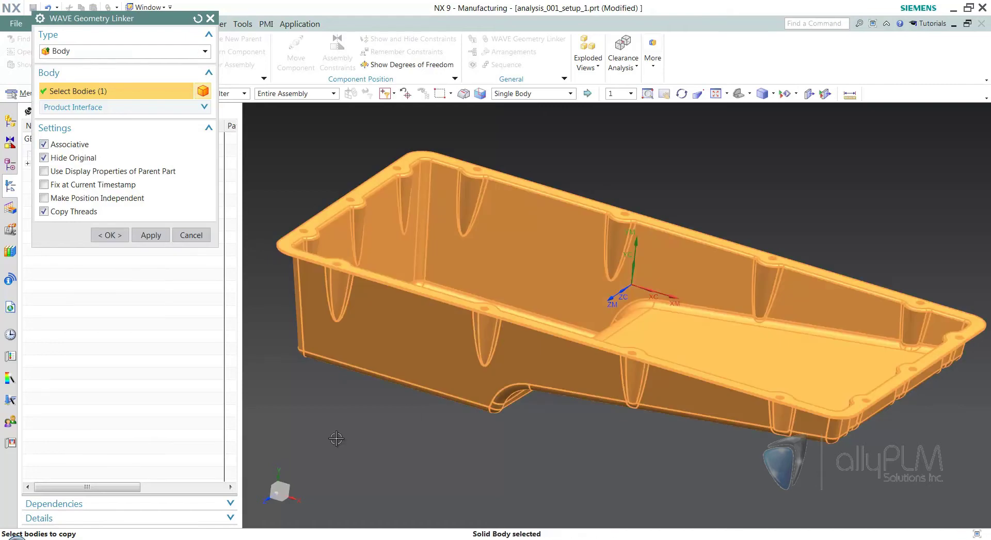
{"action": "left_click", "coordinate": [110, 235]}
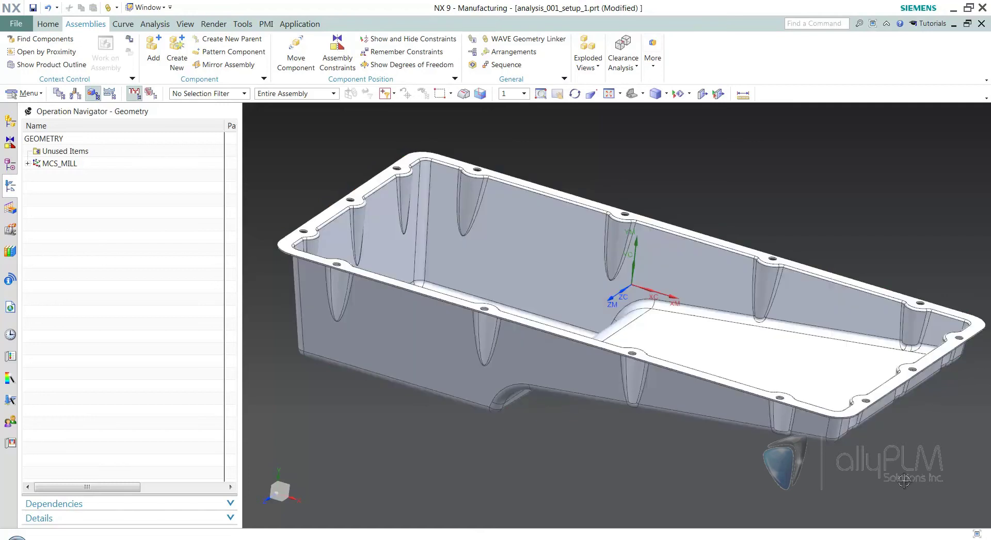
Step: Turn off the work coordinate system display in the manufacturing setup
{"action": "middle_click_drag", "start_coordinate": [621, 446], "coordinate": [595, 445]}
{"action": "mouse_move", "coordinate": [737, 459]}
{"action": "middle_mouse_down"}
{"action": "mouse_move", "coordinate": [671, 205]}
{"action": "mouse_move", "coordinate": [678, 450]}
{"action": "mouse_move", "coordinate": [824, 452]}
{"action": "middle_mouse_up"}
{"action": "key", "text": "w"}
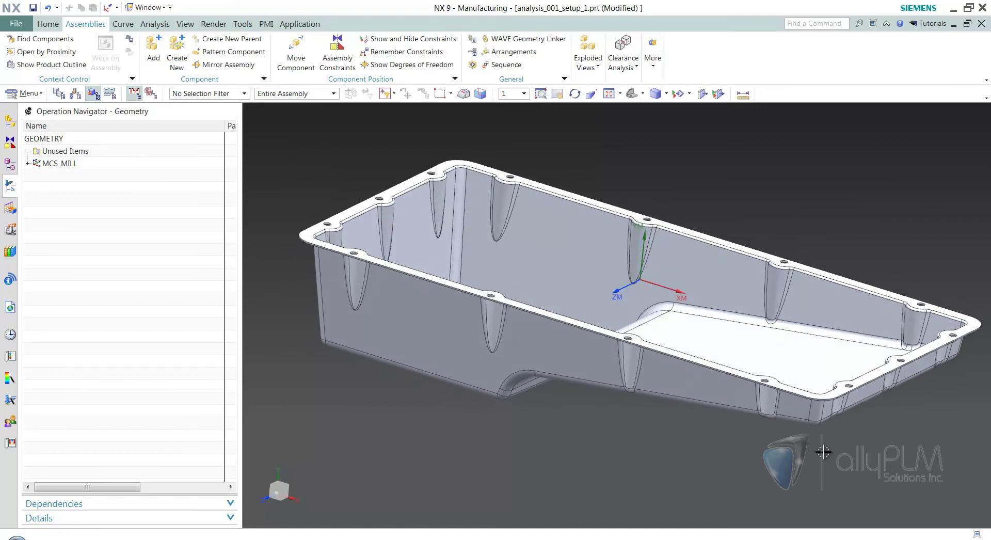
{"action": "middle_click_drag", "start_coordinate": [823, 452], "coordinate": [802, 448]}
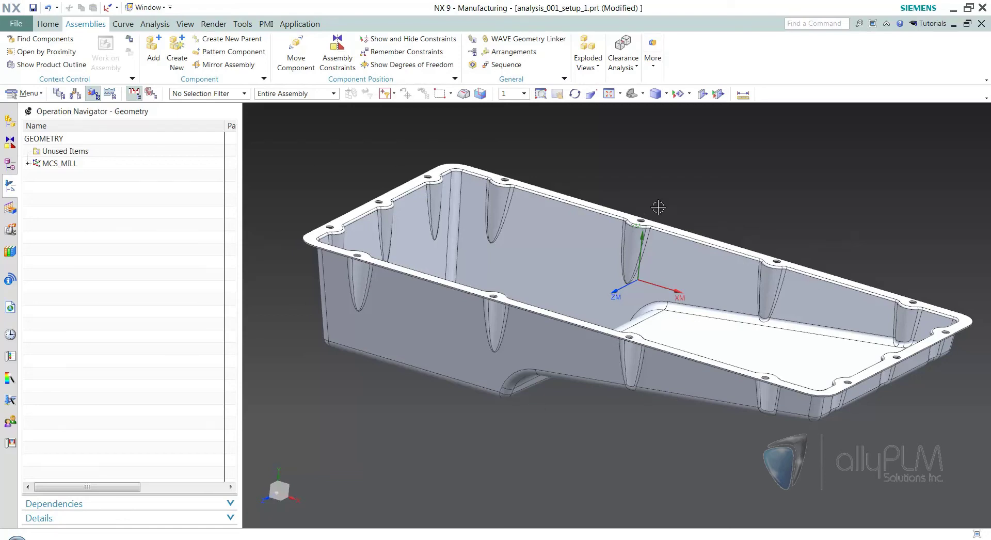
Step: Make the analysis_001 component the displayed part and cancel the setup template class selection
{"action": "left_click", "coordinate": [14, 128]}
{"action": "right_click", "coordinate": [64, 166]}
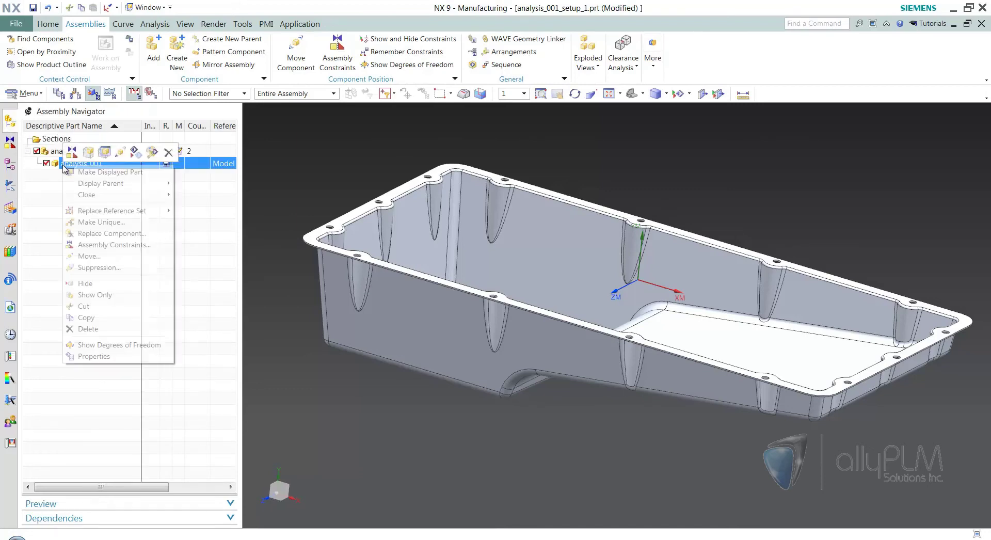
{"action": "left_click", "coordinate": [132, 174]}
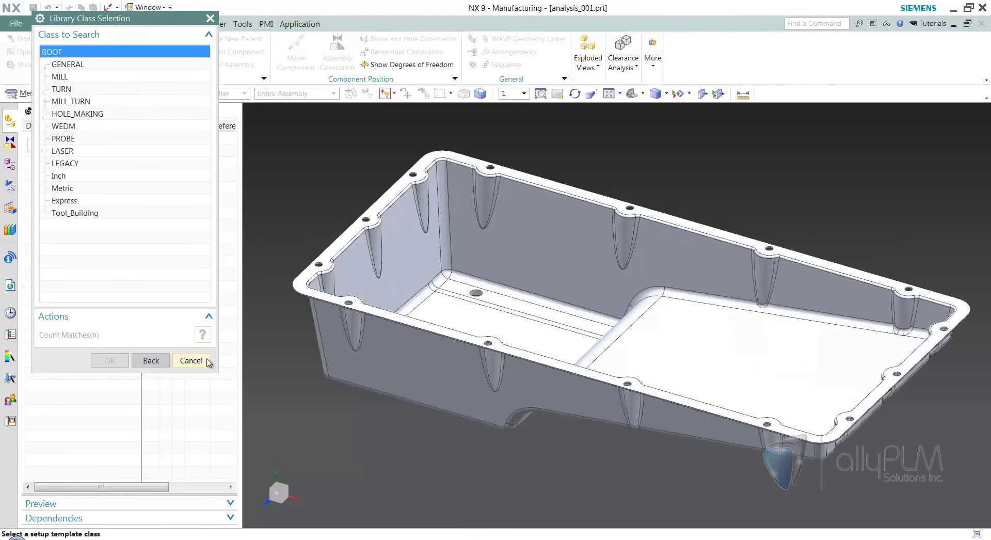
{"action": "left_click", "coordinate": [202, 360]}
{"action": "mouse_move", "coordinate": [524, 449]}
{"action": "middle_mouse_down"}
{"action": "mouse_move", "coordinate": [526, 460]}
{"action": "mouse_move", "coordinate": [530, 449]}
{"action": "middle_mouse_up"}
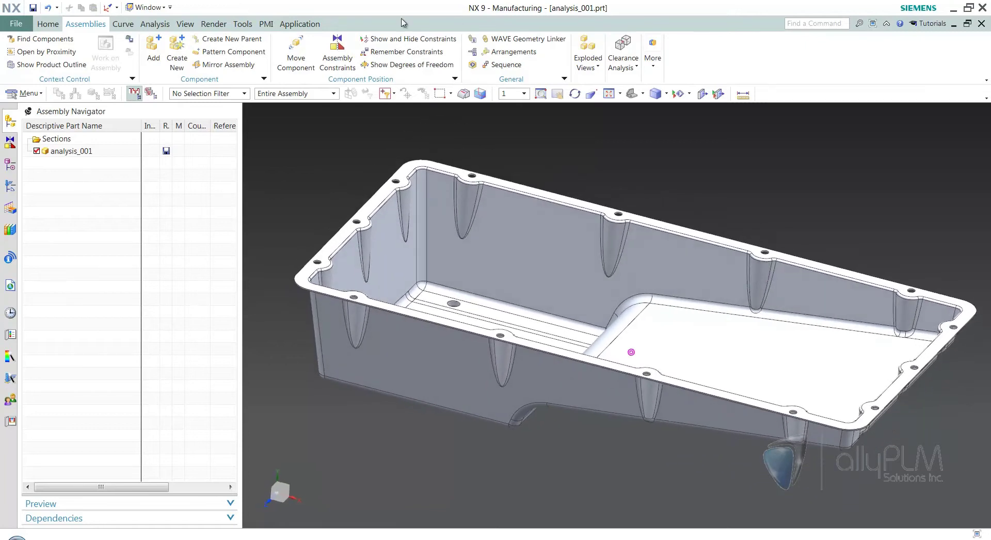
Step: Widen the pan's flange by offsetting its tangent outer edge faces outward 10 mm with Offset Region
{"action": "left_click", "coordinate": [47, 24]}
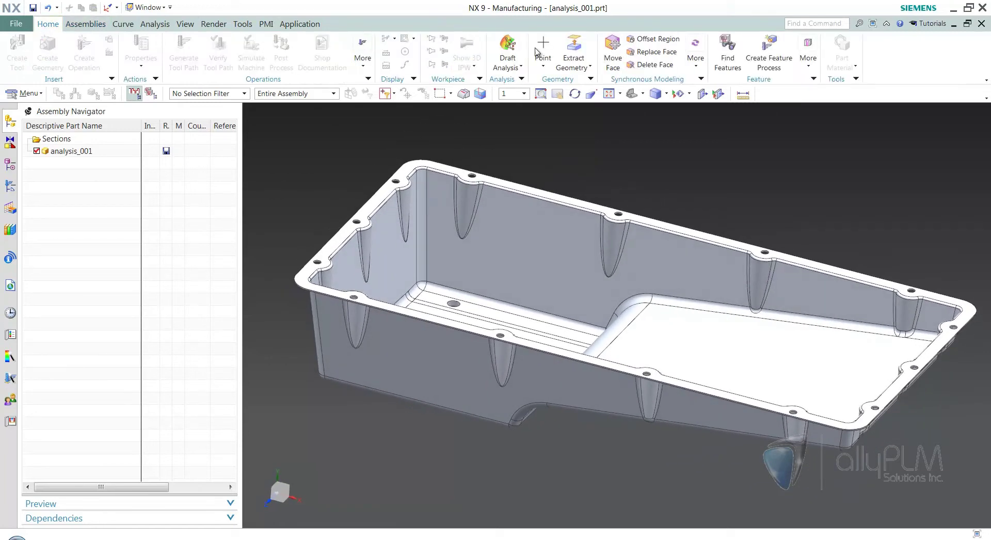
{"action": "left_click", "coordinate": [653, 39]}
{"action": "scroll", "coordinate": [878, 470], "scroll_direction": "up", "scroll_amount": 4}
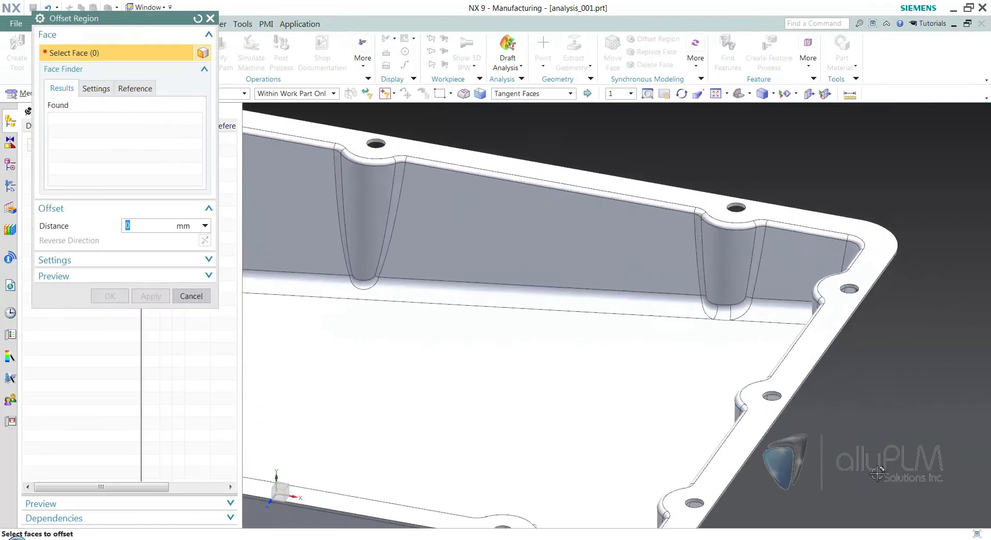
{"action": "scroll", "coordinate": [878, 466], "scroll_direction": "up", "scroll_amount": 5}
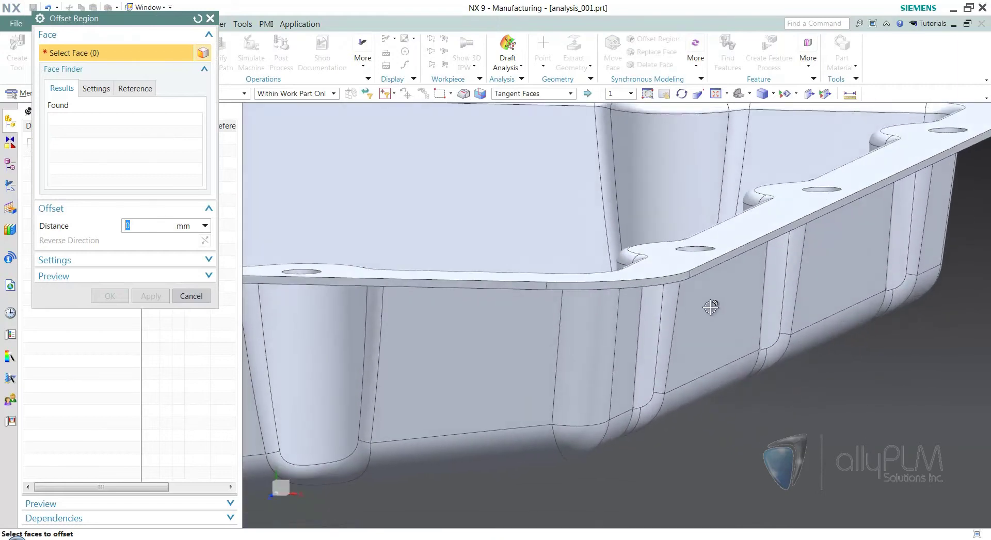
{"action": "left_click", "coordinate": [711, 267]}
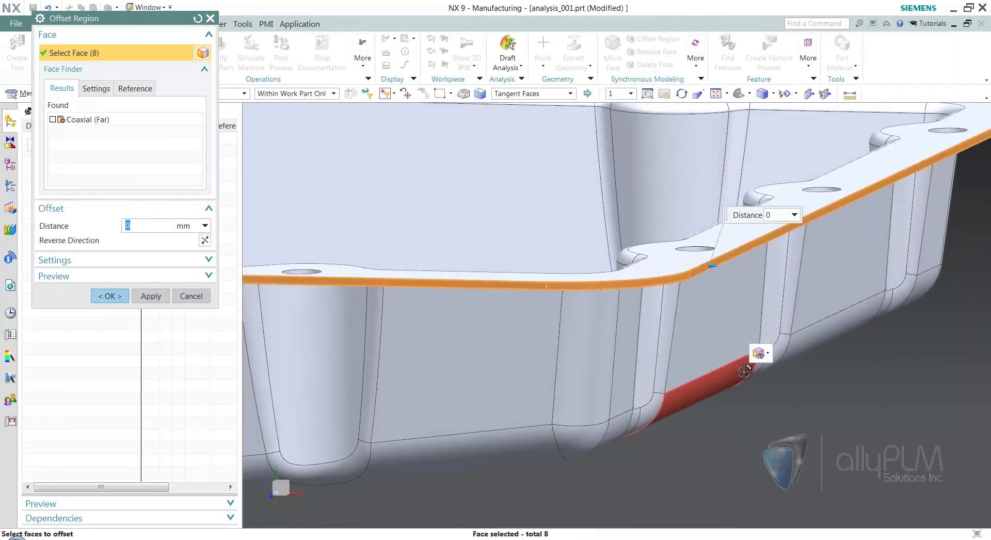
{"action": "scroll", "coordinate": [745, 376], "scroll_direction": "down", "scroll_amount": 2}
{"action": "scroll", "coordinate": [746, 371], "scroll_direction": "down", "scroll_amount": 2}
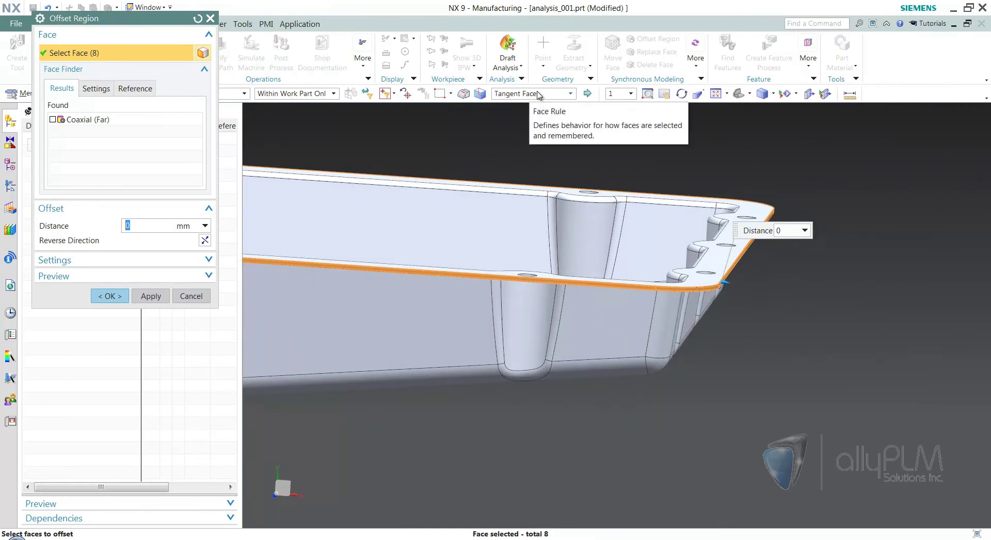
{"action": "middle_click_drag", "start_coordinate": [769, 214], "coordinate": [581, 375]}
{"action": "scroll", "coordinate": [831, 372], "scroll_direction": "down", "scroll_amount": 3}
{"action": "scroll", "coordinate": [876, 365], "scroll_direction": "up", "scroll_amount": 5}
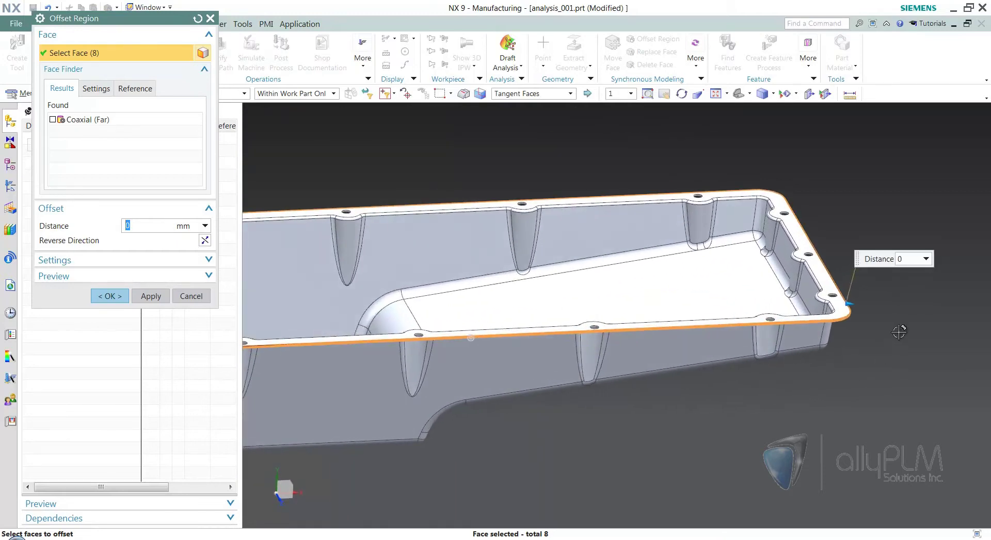
{"action": "left_click_drag", "start_coordinate": [856, 299], "coordinate": [868, 297]}
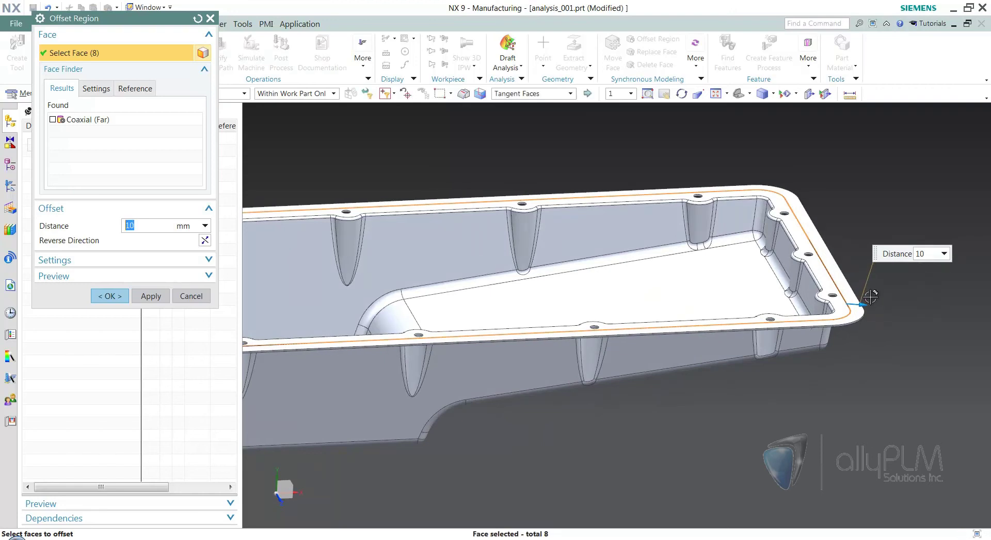
{"action": "left_click", "coordinate": [110, 296]}
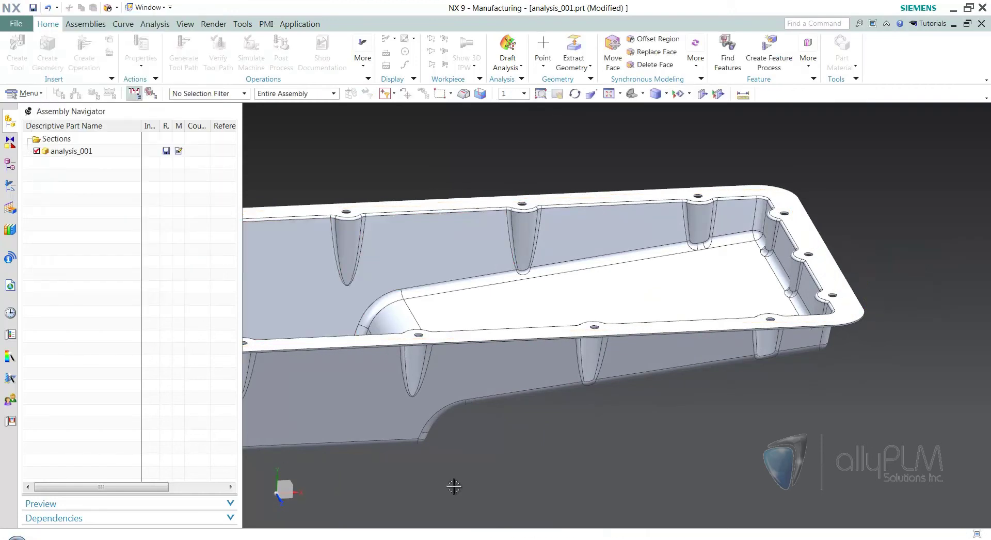
Step: Switch back to analysis_001_setup_1.prt and inspect the flange on the linked body
{"action": "scroll", "coordinate": [550, 463], "scroll_direction": "down", "scroll_amount": 4}
{"action": "middle_click_drag", "start_coordinate": [685, 427], "coordinate": [686, 429]}
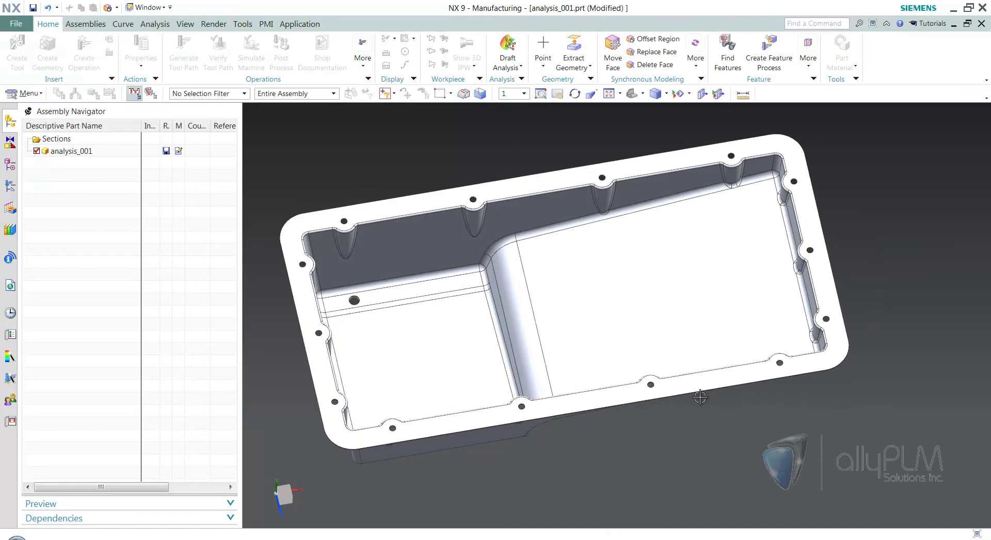
{"action": "middle_click_drag", "start_coordinate": [381, 185], "coordinate": [605, 475]}
{"action": "left_click", "coordinate": [163, 7]}
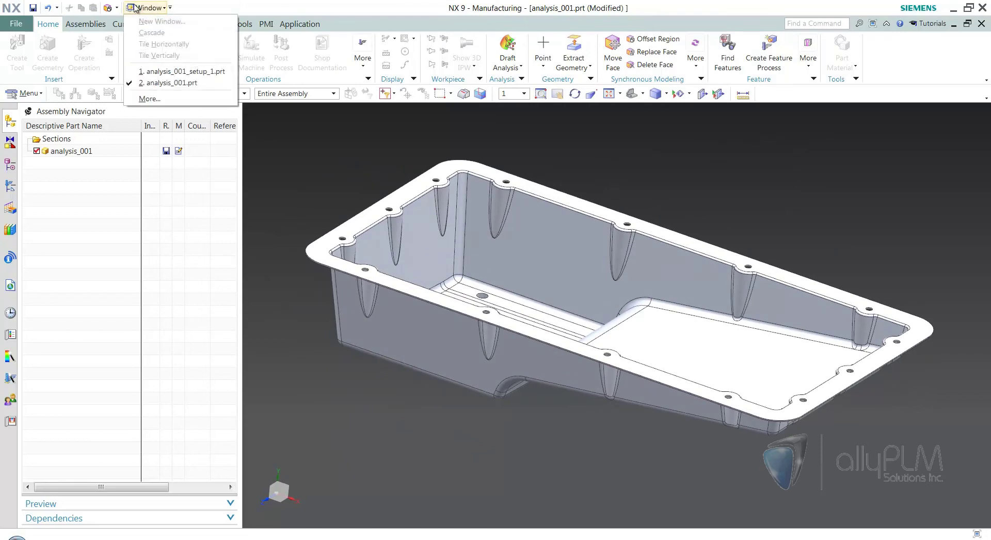
{"action": "left_click", "coordinate": [184, 72]}
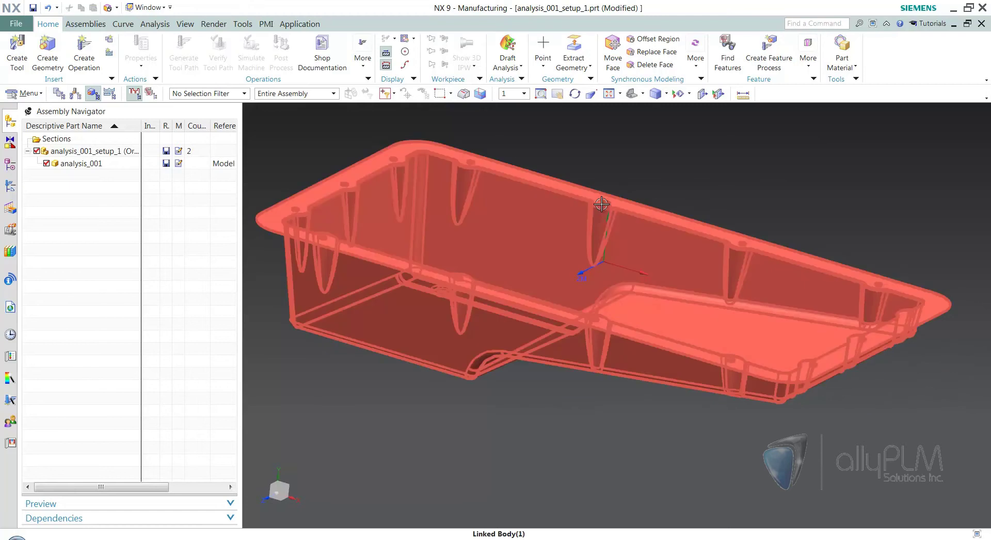
{"action": "middle_click_drag", "start_coordinate": [804, 315], "coordinate": [806, 335]}
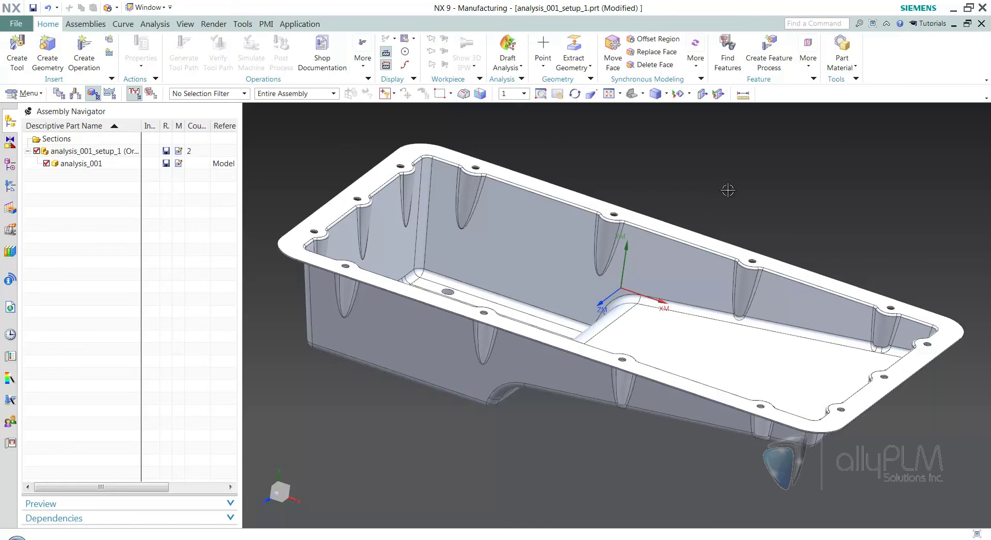
Step: Remove the five outer bolt pockets around the deep end, two on the side wall and three on the end wall, using Delete Face
{"action": "middle_click_drag", "start_coordinate": [641, 452], "coordinate": [638, 274]}
{"action": "left_click", "coordinate": [487, 322]}
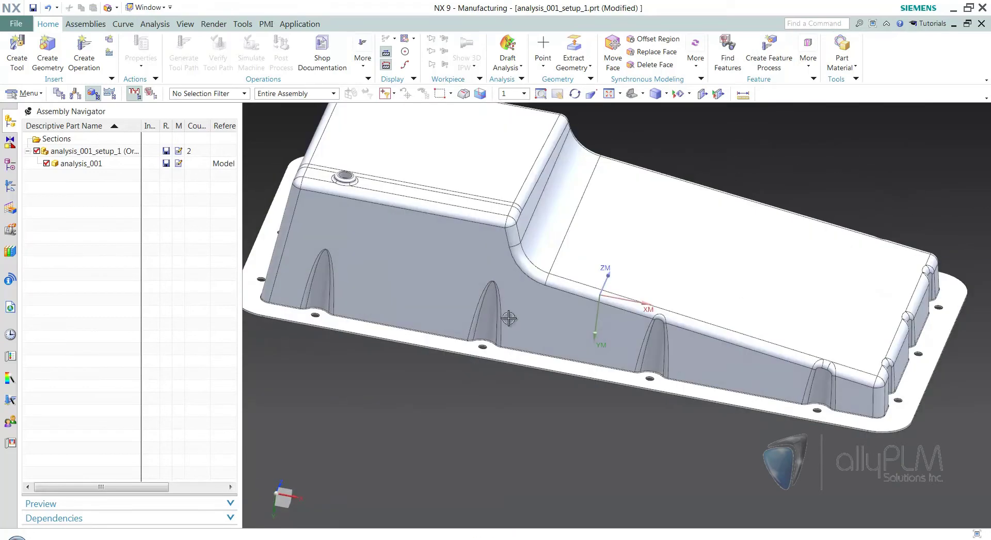
{"action": "middle_click_drag", "start_coordinate": [976, 304], "coordinate": [930, 447]}
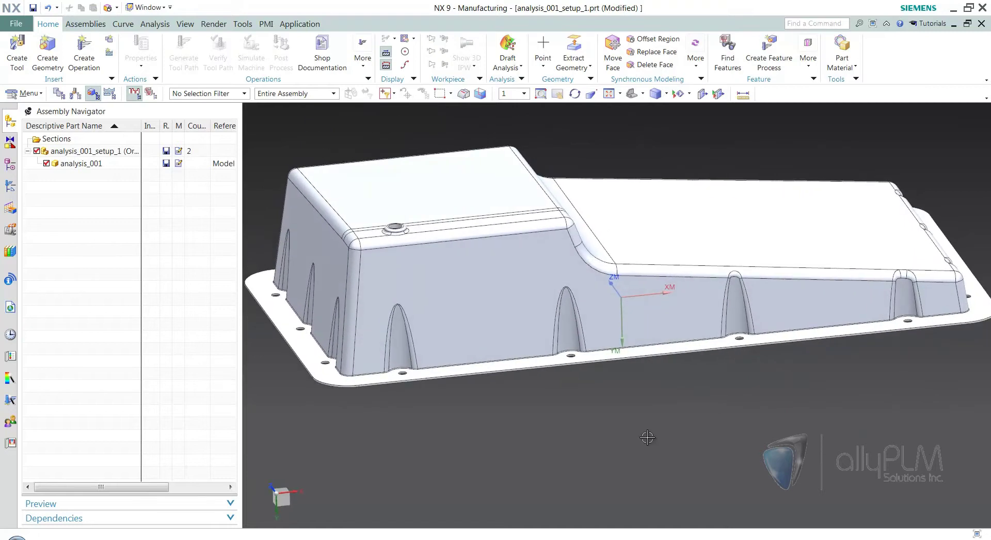
{"action": "scroll", "coordinate": [417, 415], "scroll_direction": "up", "scroll_amount": 3}
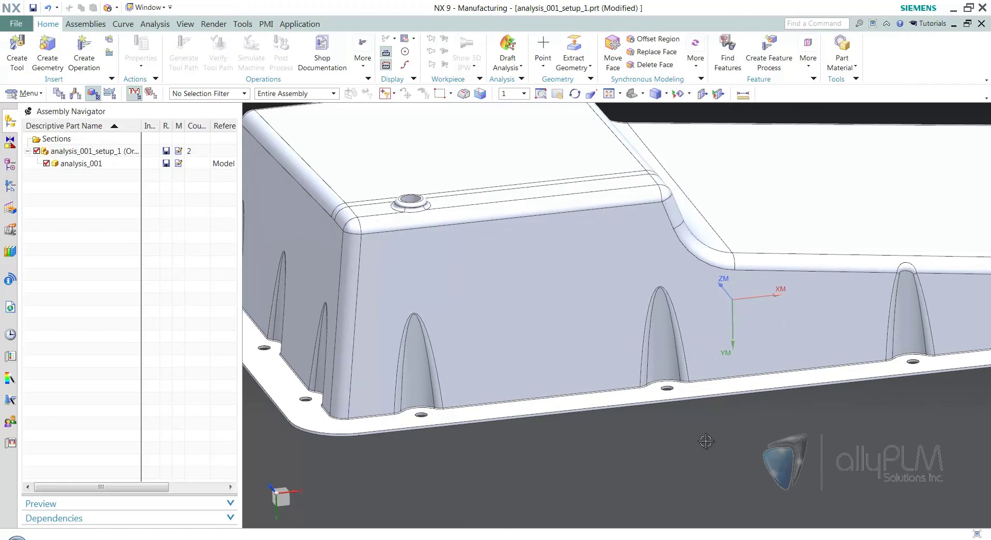
{"action": "middle_click_drag", "start_coordinate": [673, 308], "coordinate": [680, 309], "text": "shift"}
{"action": "left_click", "coordinate": [640, 176]}
{"action": "left_click", "coordinate": [668, 65]}
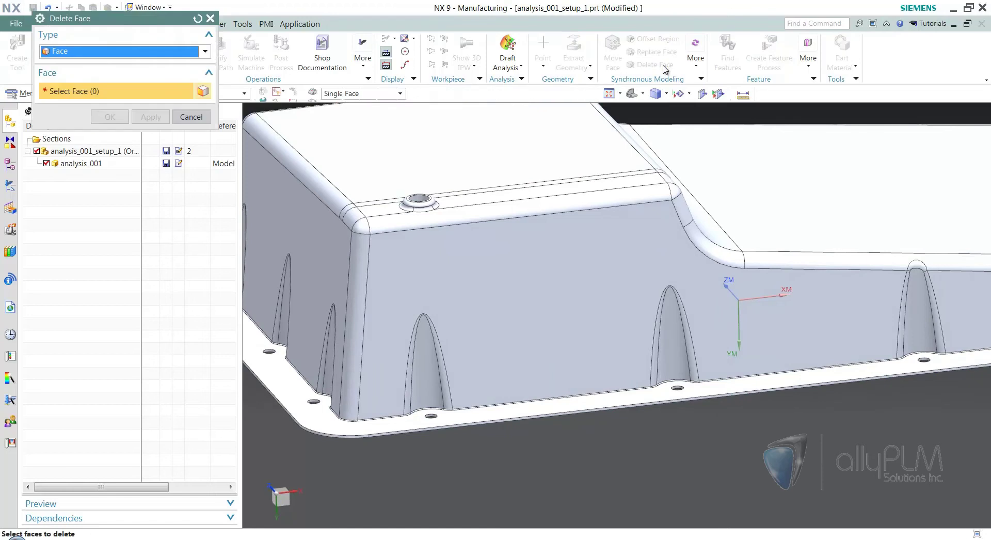
{"action": "left_click", "coordinate": [427, 385]}
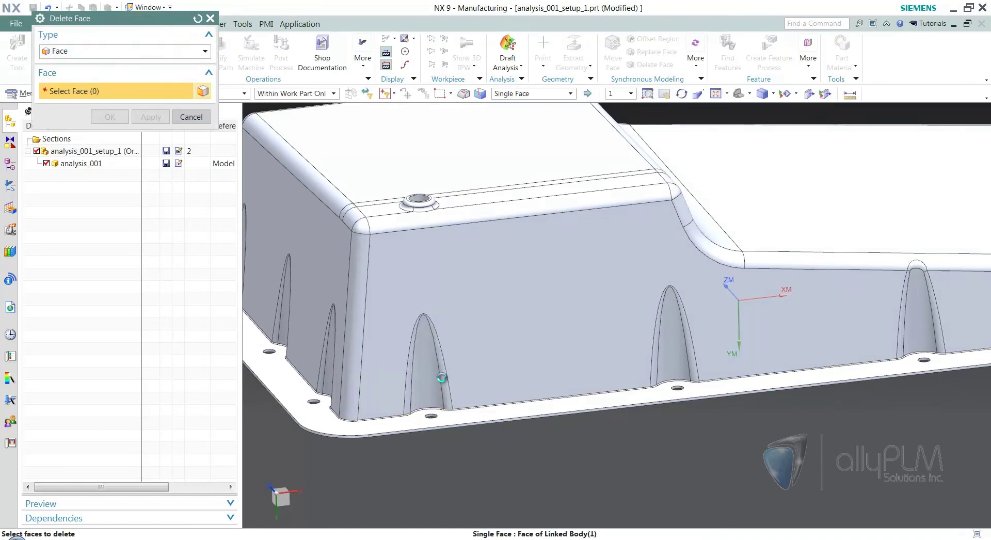
{"action": "left_click", "coordinate": [682, 356]}
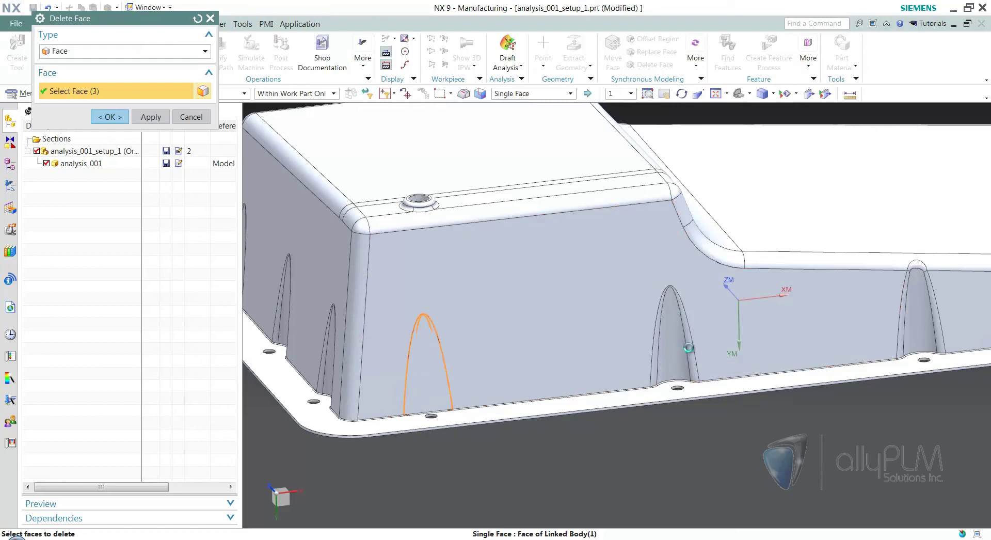
{"action": "left_click", "coordinate": [670, 363]}
{"action": "left_click", "coordinate": [671, 364]}
{"action": "middle_click_drag", "start_coordinate": [643, 439], "coordinate": [656, 428]}
{"action": "left_click", "coordinate": [636, 403]}
{"action": "left_click", "coordinate": [619, 407]}
{"action": "left_click", "coordinate": [500, 349]}
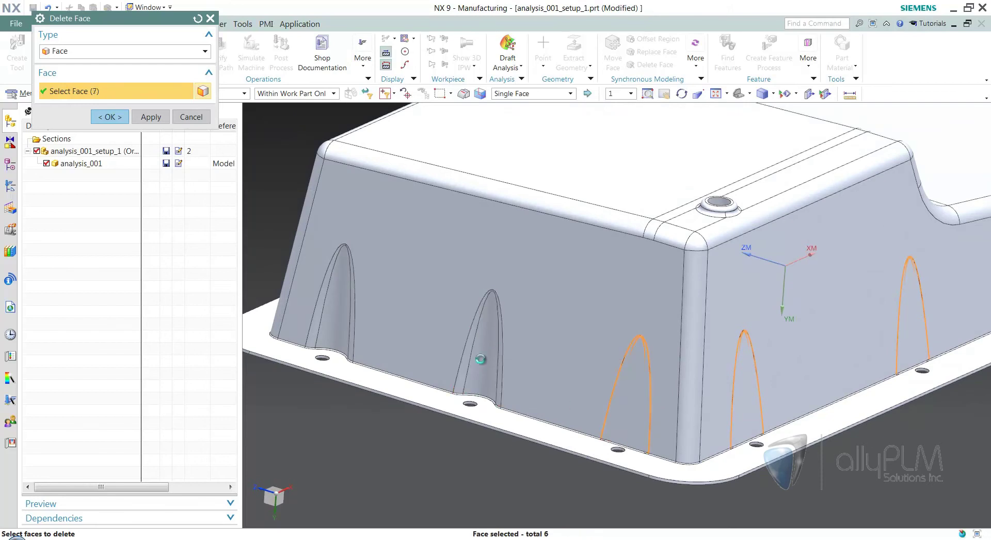
{"action": "left_click", "coordinate": [495, 338]}
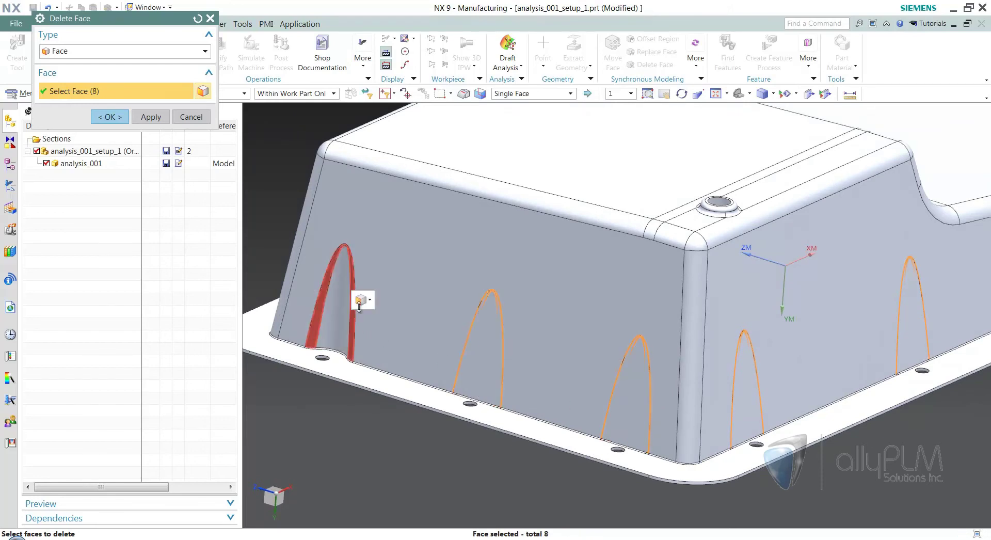
{"action": "left_click", "coordinate": [339, 326]}
{"action": "left_click", "coordinate": [336, 320]}
{"action": "middle_click_drag", "start_coordinate": [459, 428], "coordinate": [492, 444]}
{"action": "scroll", "coordinate": [492, 444], "scroll_direction": "up", "scroll_amount": 2}
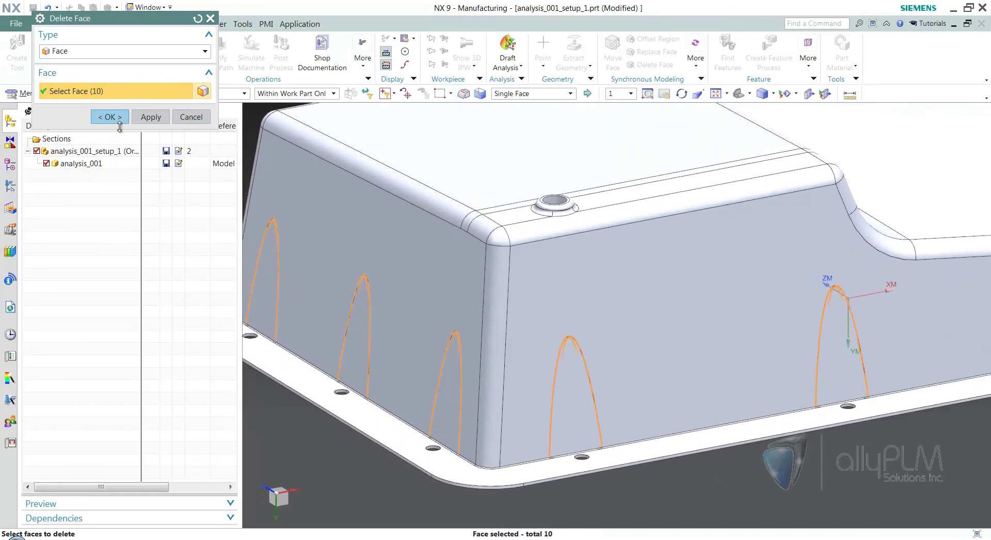
{"action": "middle_click", "coordinate": [420, 289]}
Step: Restrict selection to faces, select all faces of the linked body, and change their color to Blue
{"action": "scroll", "coordinate": [635, 385], "scroll_direction": "down", "scroll_amount": 2}
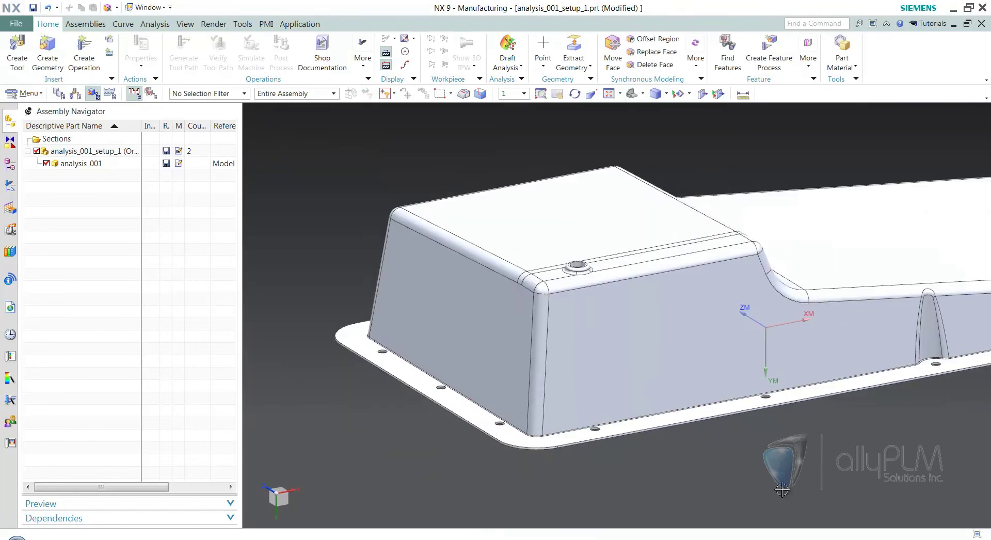
{"action": "middle_click_drag", "start_coordinate": [742, 494], "coordinate": [743, 467]}
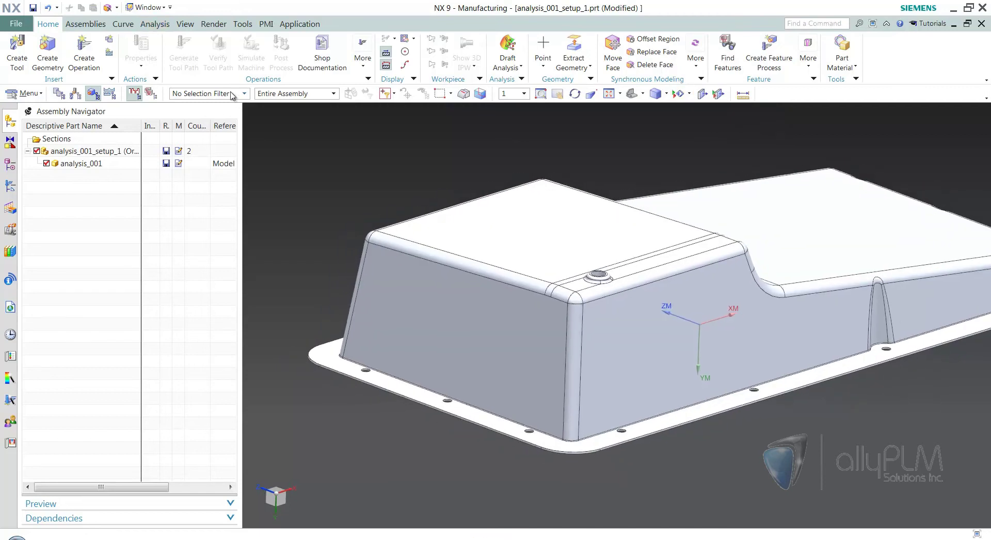
{"action": "left_click", "coordinate": [232, 93]}
{"action": "left_click", "coordinate": [212, 137]}
{"action": "key", "text": "ctrl+f"}
{"action": "left_click_drag", "start_coordinate": [350, 441], "coordinate": [976, 135]}
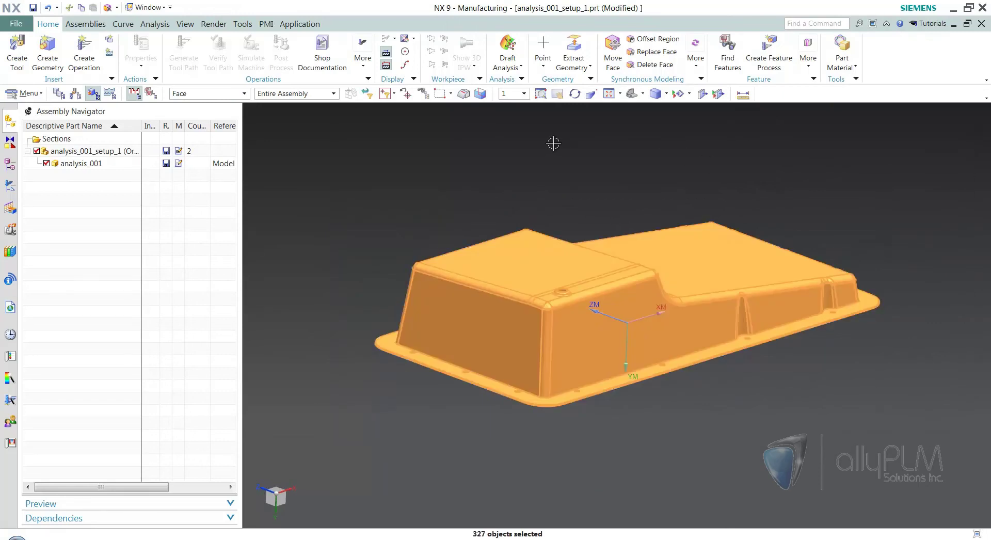
{"action": "key", "text": "ctrl+j"}
{"action": "left_click", "coordinate": [187, 87]}
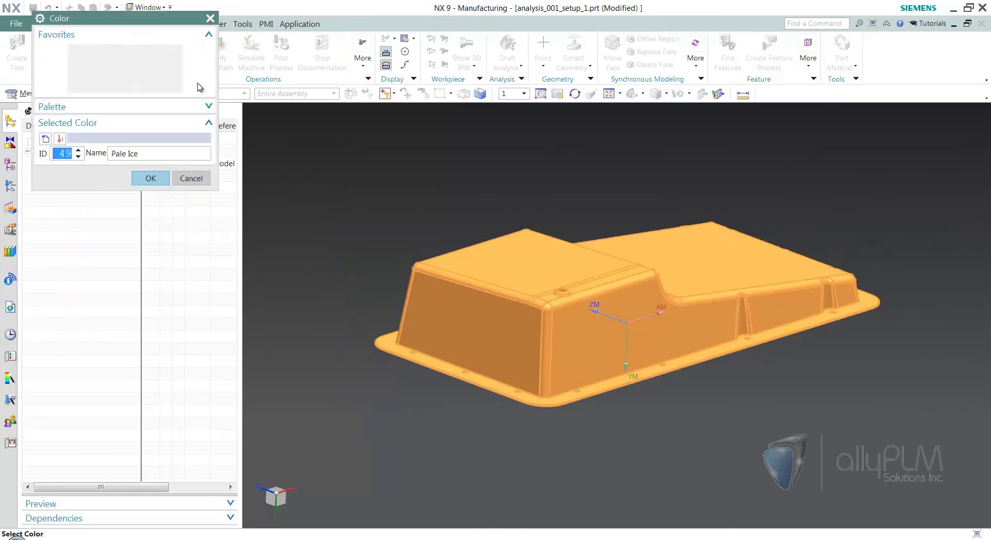
{"action": "left_click", "coordinate": [158, 51]}
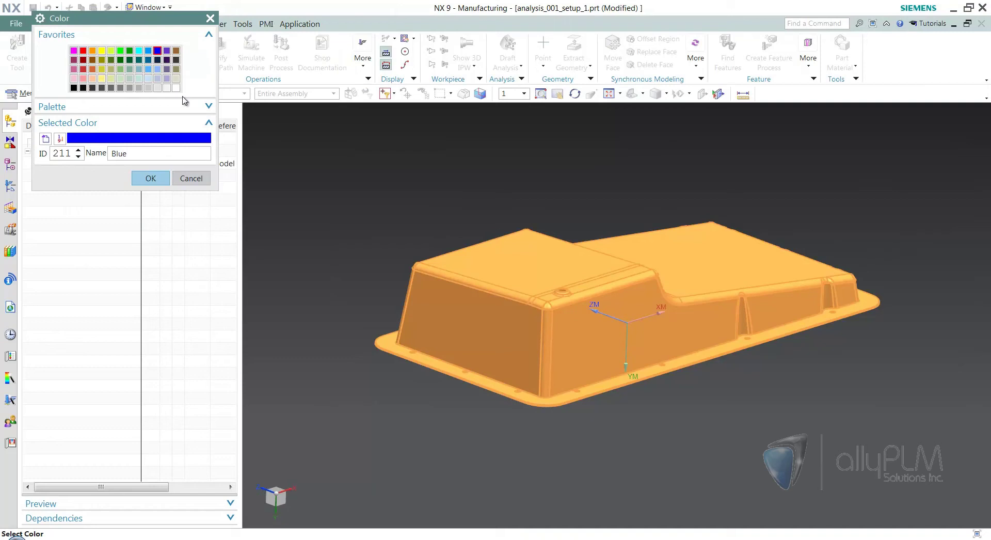
{"action": "left_click", "coordinate": [151, 179]}
{"action": "left_click", "coordinate": [151, 348]}
{"action": "left_click", "coordinate": [110, 348]}
Step: Show all objects in the setup and compare the blue linked body with the original pan around the bolt pockets
{"action": "middle_click_drag", "start_coordinate": [454, 371], "coordinate": [484, 396]}
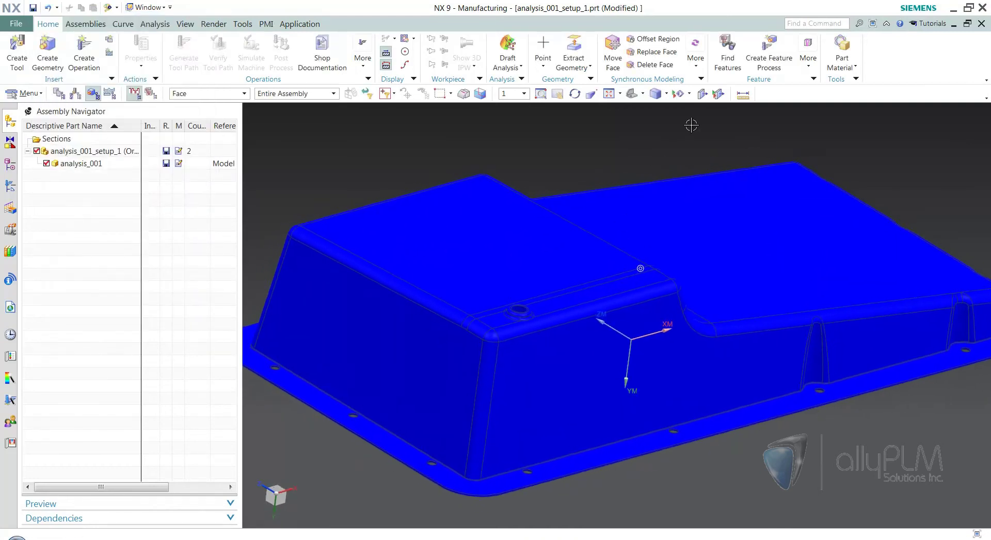
{"action": "left_click", "coordinate": [679, 94]}
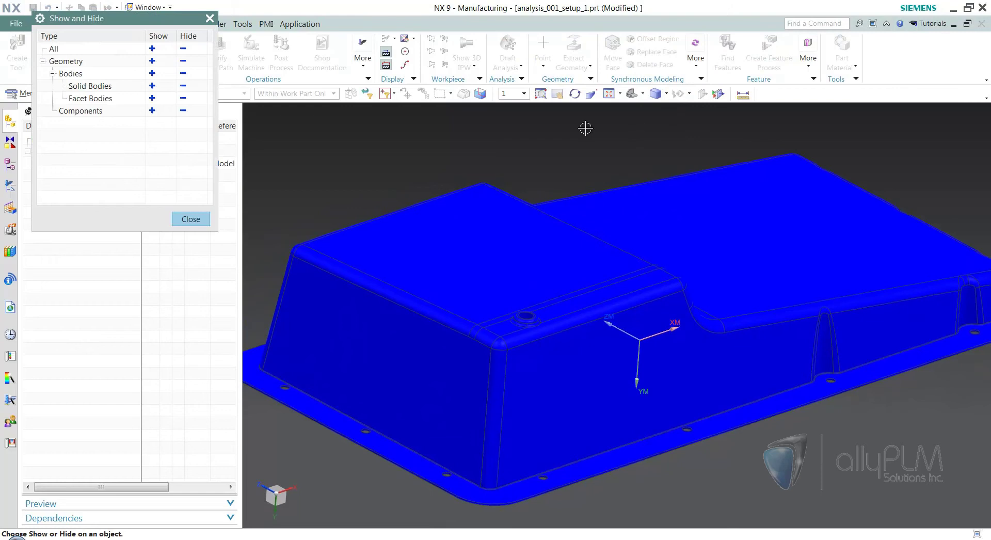
{"action": "left_click", "coordinate": [151, 49]}
{"action": "left_click", "coordinate": [190, 219]}
{"action": "scroll", "coordinate": [522, 425], "scroll_direction": "up", "scroll_amount": 3}
{"action": "scroll", "coordinate": [547, 436], "scroll_direction": "down", "scroll_amount": 6}
{"action": "middle_click_drag", "start_coordinate": [548, 436], "coordinate": [795, 472]}
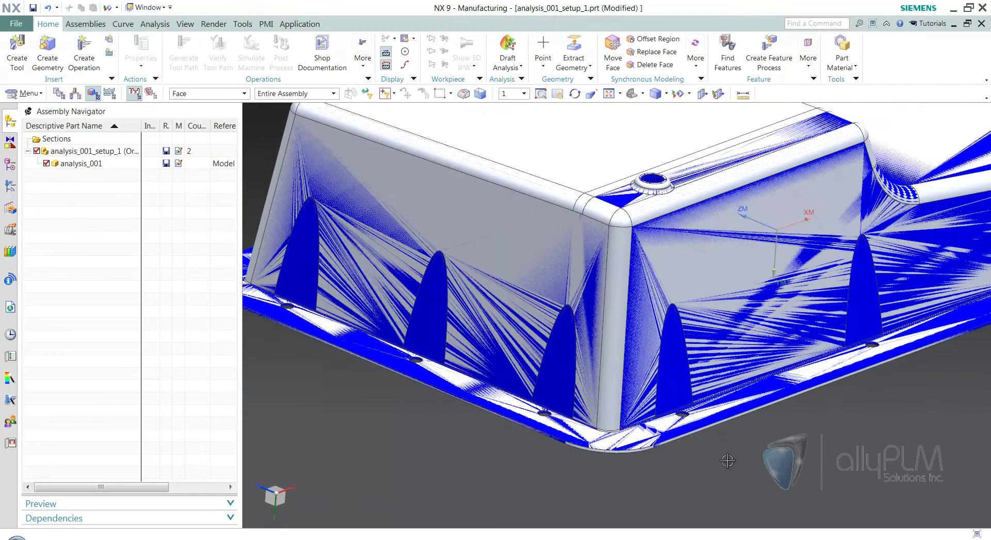
{"action": "scroll", "coordinate": [764, 495], "scroll_direction": "down", "scroll_amount": 3}
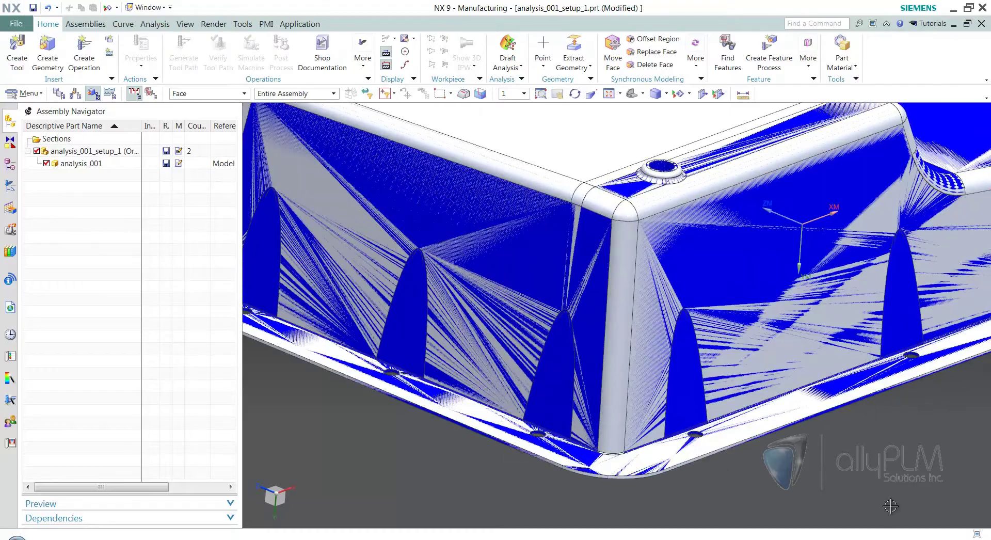
Step: Compare the overlapping bodies around the bolt pockets, and hide the original analysis_001 component
{"action": "middle_click_drag", "start_coordinate": [891, 506], "coordinate": [642, 249]}
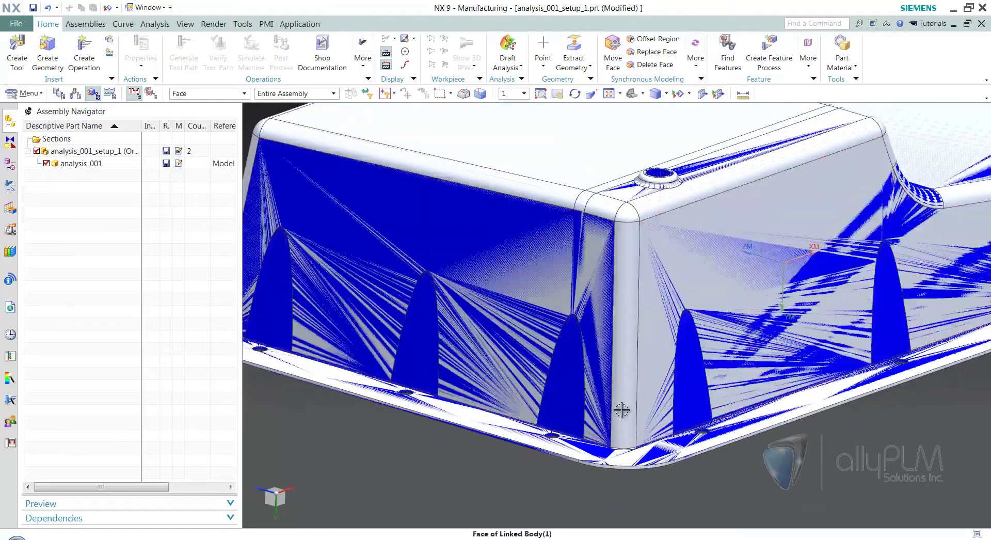
{"action": "middle_click_drag", "start_coordinate": [812, 363], "coordinate": [866, 484]}
{"action": "scroll", "coordinate": [866, 485], "scroll_direction": "down", "scroll_amount": 8}
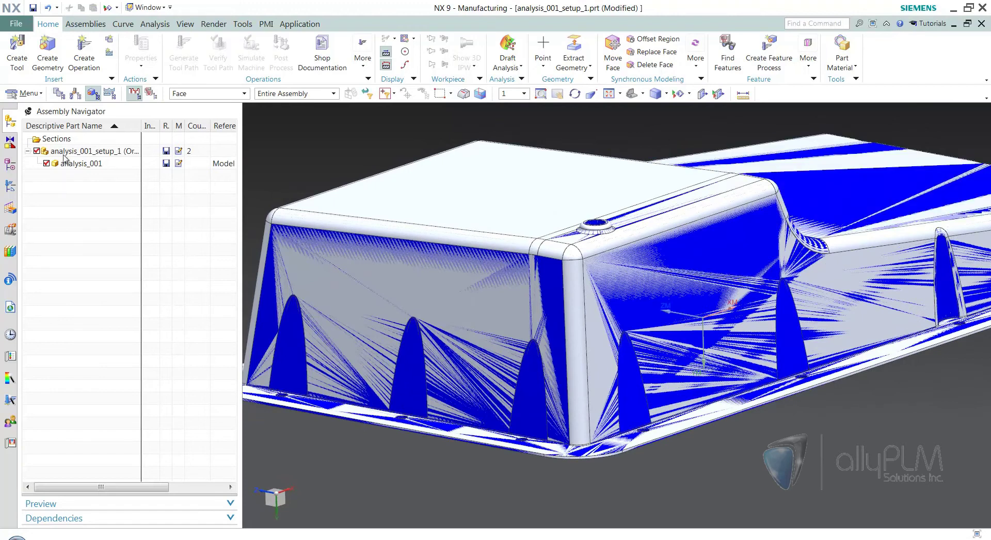
{"action": "right_click", "coordinate": [78, 166]}
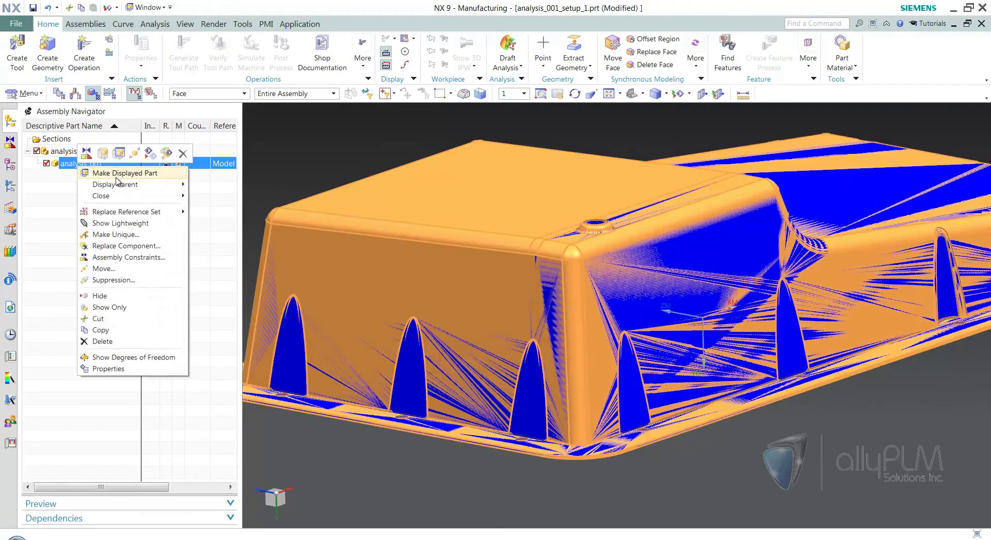
{"action": "left_click", "coordinate": [99, 296]}
Step: Remove the hole through the small round boss on the deep end of the linked pan body using Delete Face
{"action": "scroll", "coordinate": [757, 480], "scroll_direction": "up", "scroll_amount": 3}
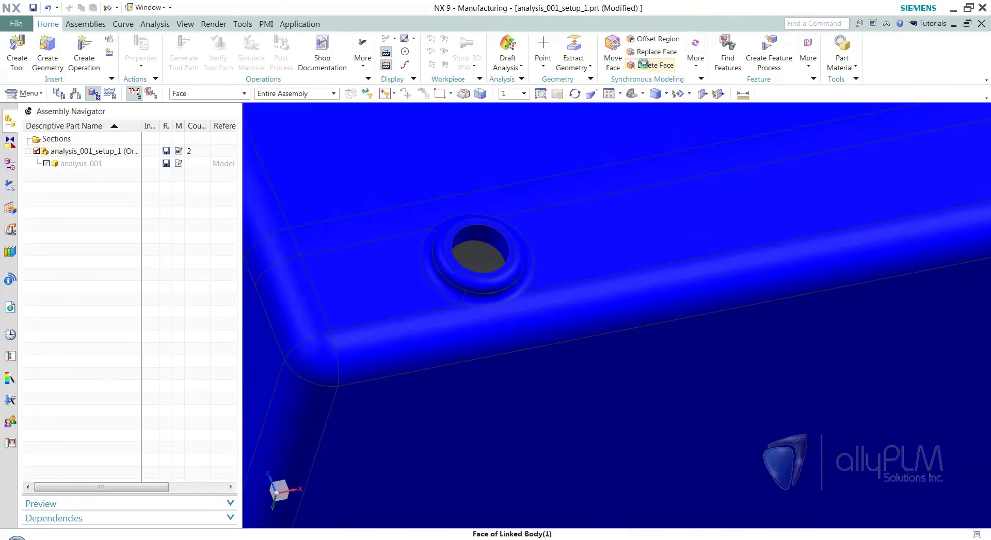
{"action": "left_click", "coordinate": [651, 64]}
{"action": "left_click", "coordinate": [538, 287]}
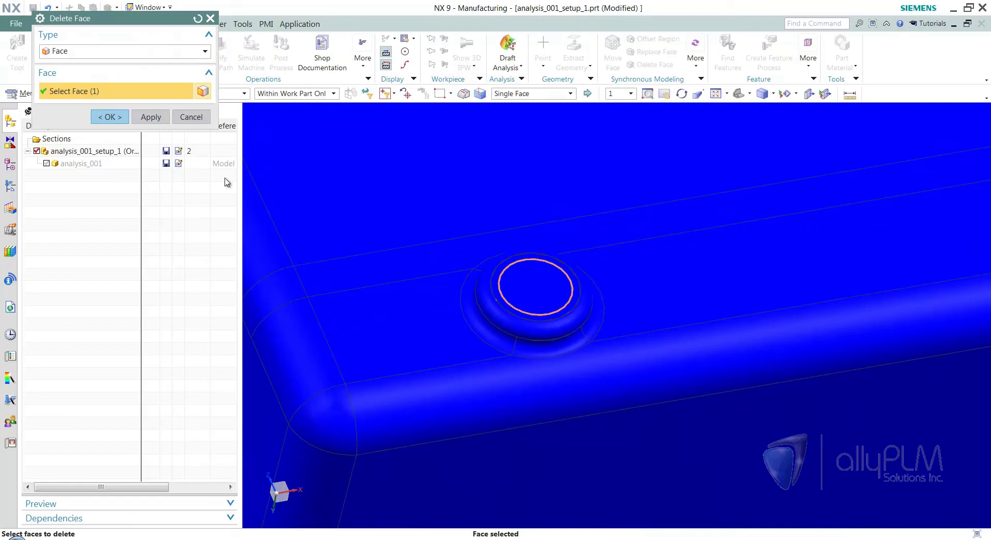
{"action": "left_click", "coordinate": [110, 117]}
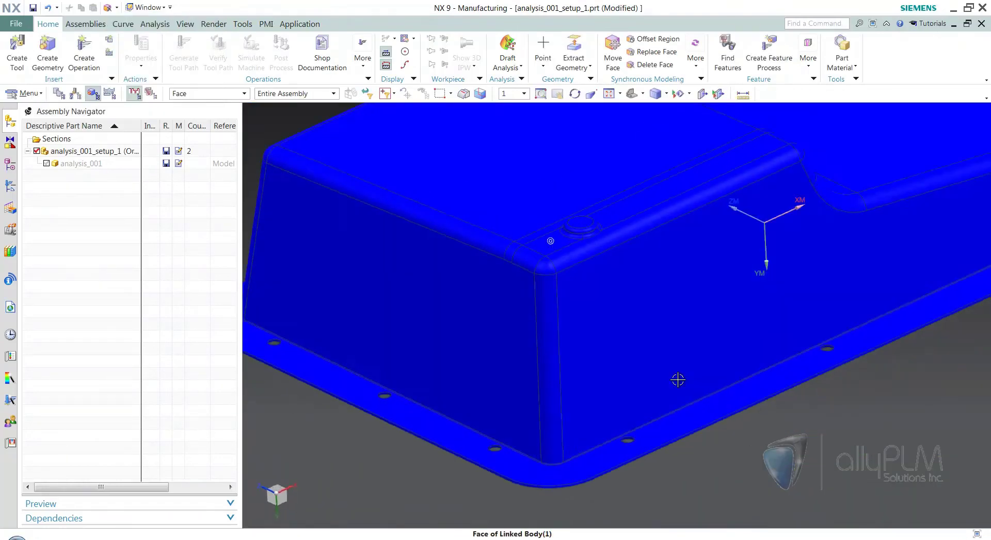
{"action": "middle_click_drag", "start_coordinate": [678, 379], "coordinate": [762, 466]}
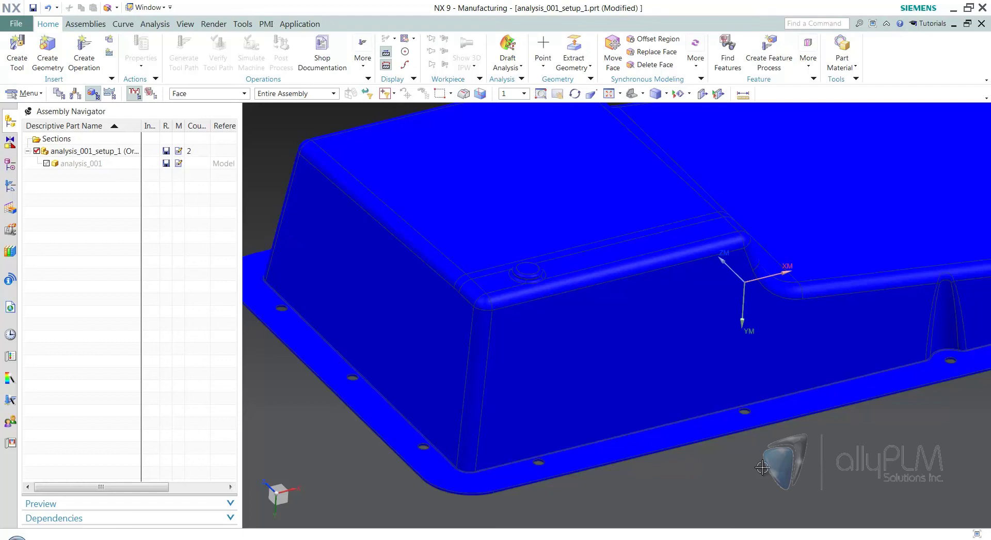
Step: Close all open parts without saving and open synchronous_001.prt from the Lunch Bytes-Model Prep folder
{"action": "left_click", "coordinate": [14, 22]}
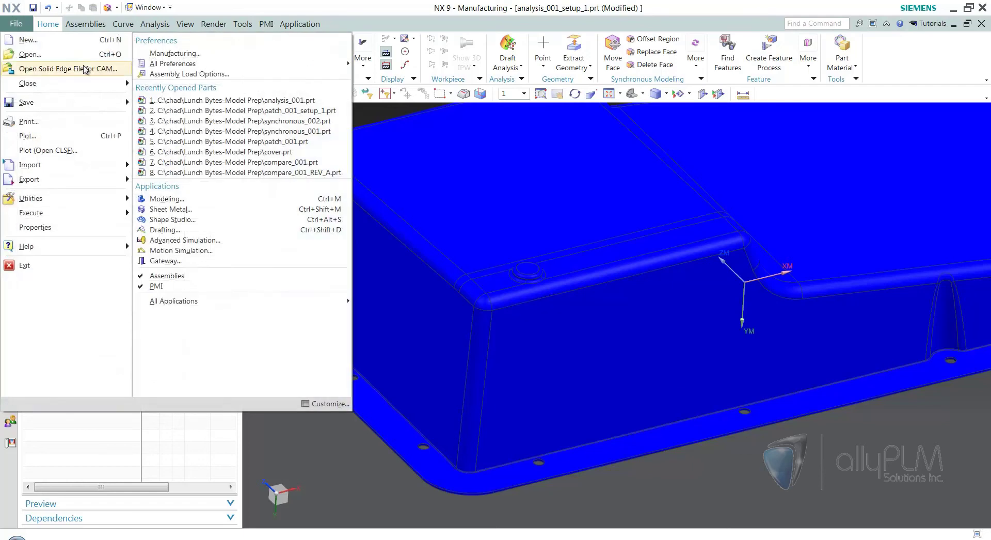
{"action": "mouse_move", "coordinate": [78, 82]}
{"action": "left_click", "coordinate": [157, 91]}
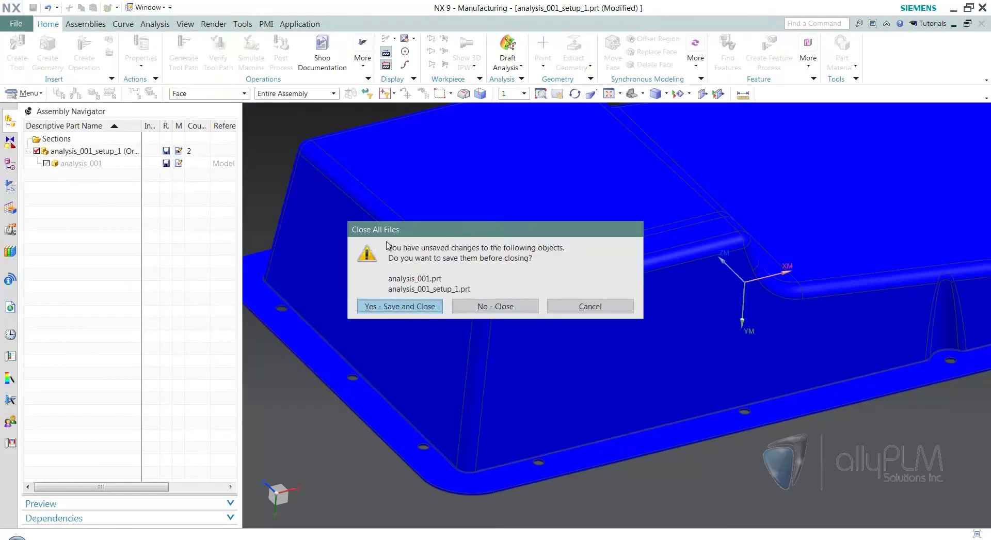
{"action": "left_click", "coordinate": [495, 309]}
{"action": "left_click", "coordinate": [36, 49]}
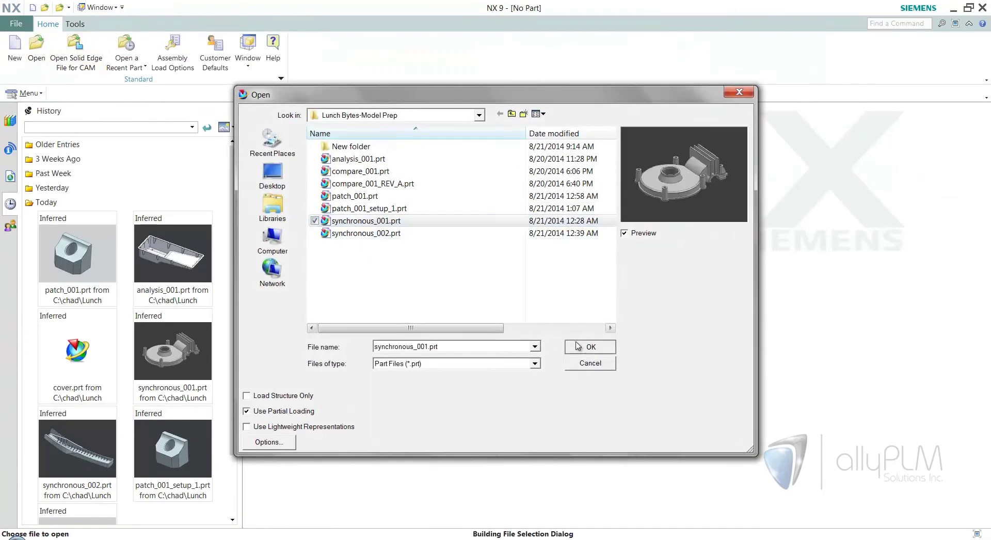
{"action": "left_click", "coordinate": [579, 346]}
{"action": "middle_click_drag", "start_coordinate": [720, 364], "coordinate": [694, 445]}
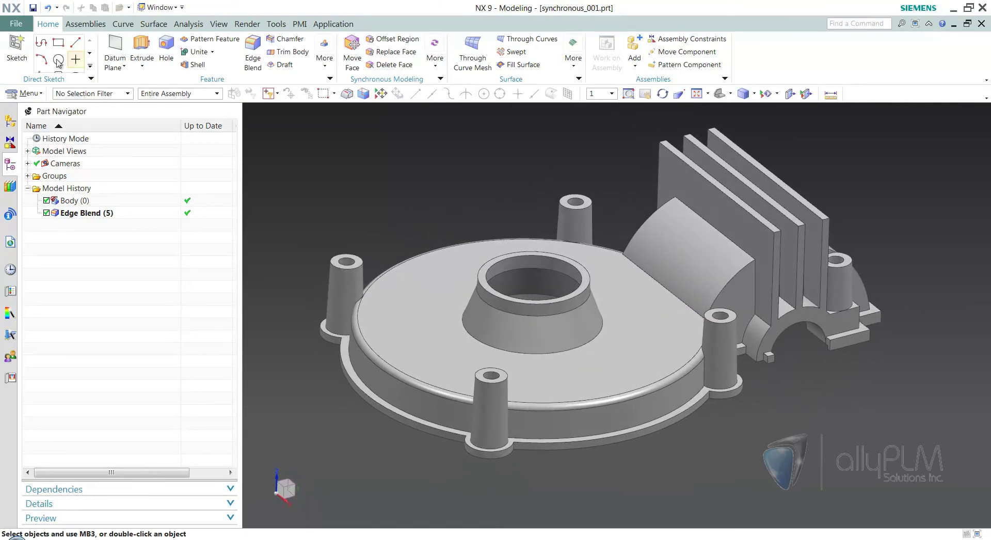
Step: Create the manufacturing setup synchronous_001_setup_1.prt from the General Setup template in inches, referencing synchronous_001
{"action": "left_click", "coordinate": [16, 24]}
{"action": "left_click", "coordinate": [32, 39]}
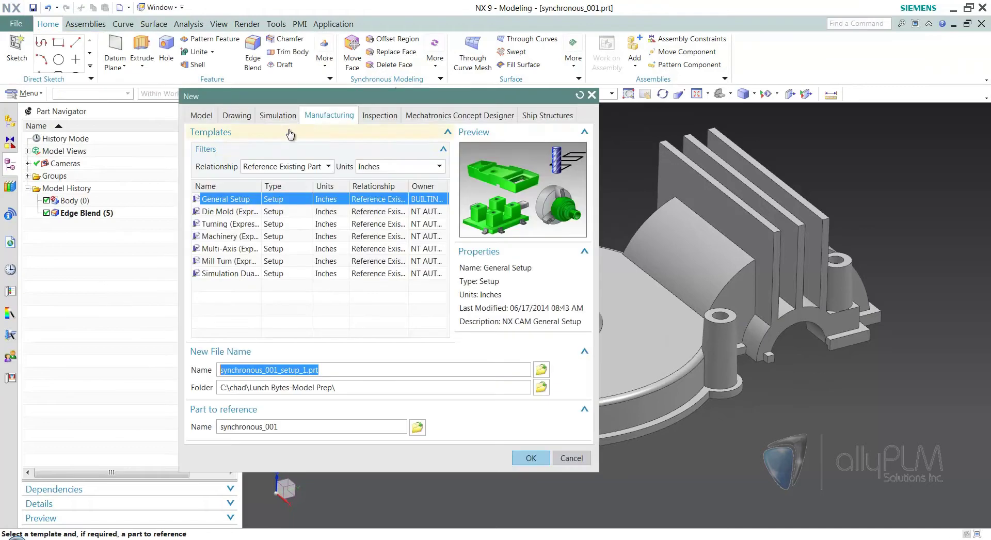
{"action": "left_click", "coordinate": [531, 458]}
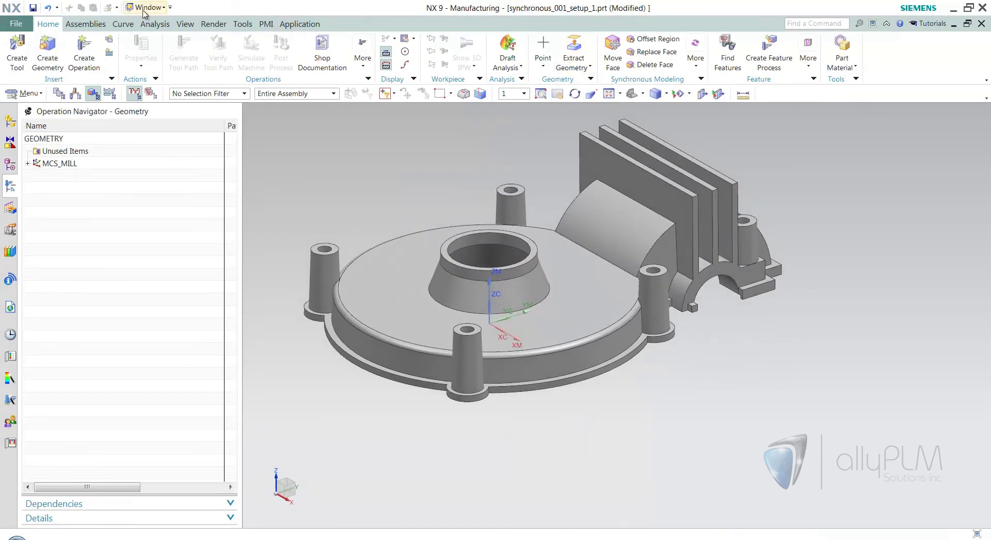
Step: Link the housing's solid body into the setup with the WAVE Geometry Linker, keeping it associative and hiding the original
{"action": "left_click", "coordinate": [86, 24]}
{"action": "left_click", "coordinate": [511, 41]}
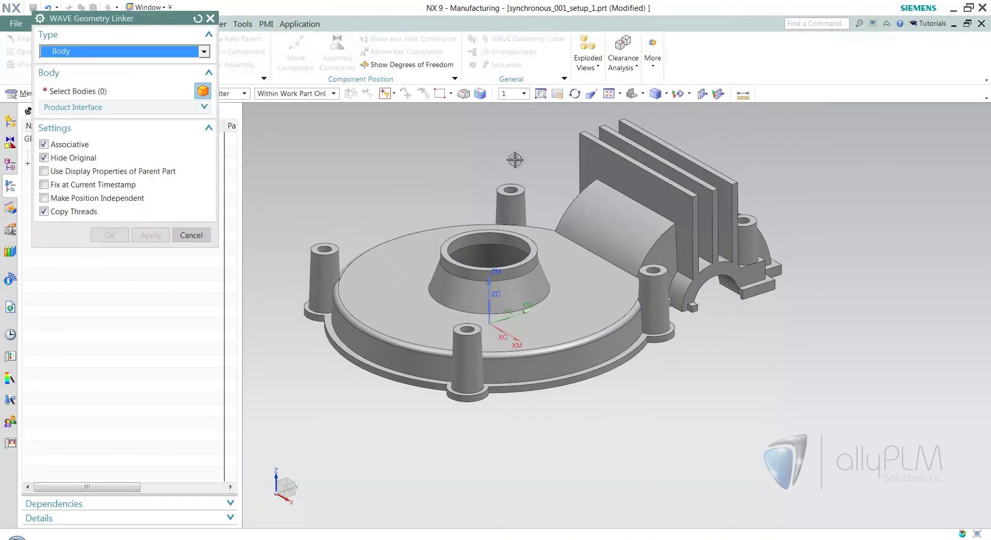
{"action": "left_click", "coordinate": [578, 277]}
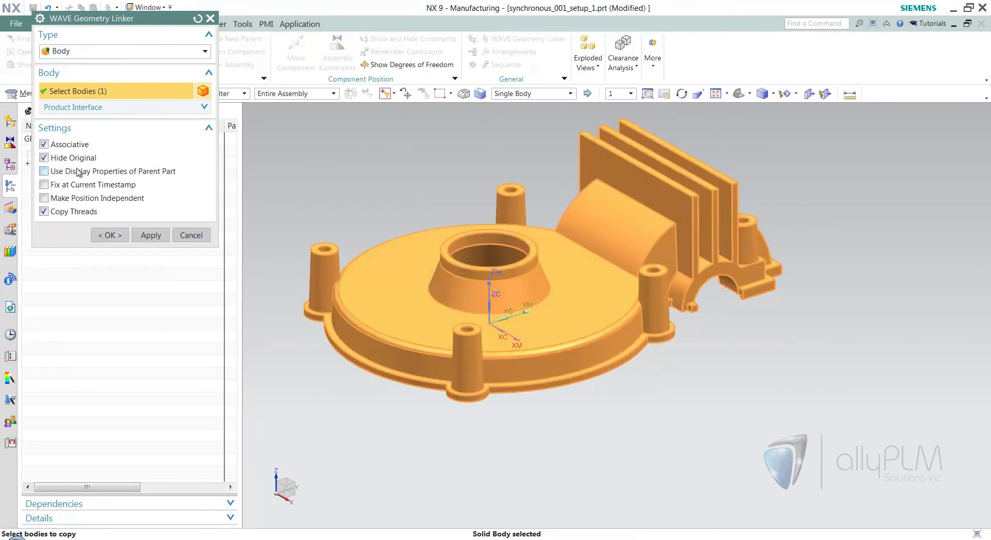
{"action": "left_click", "coordinate": [110, 235]}
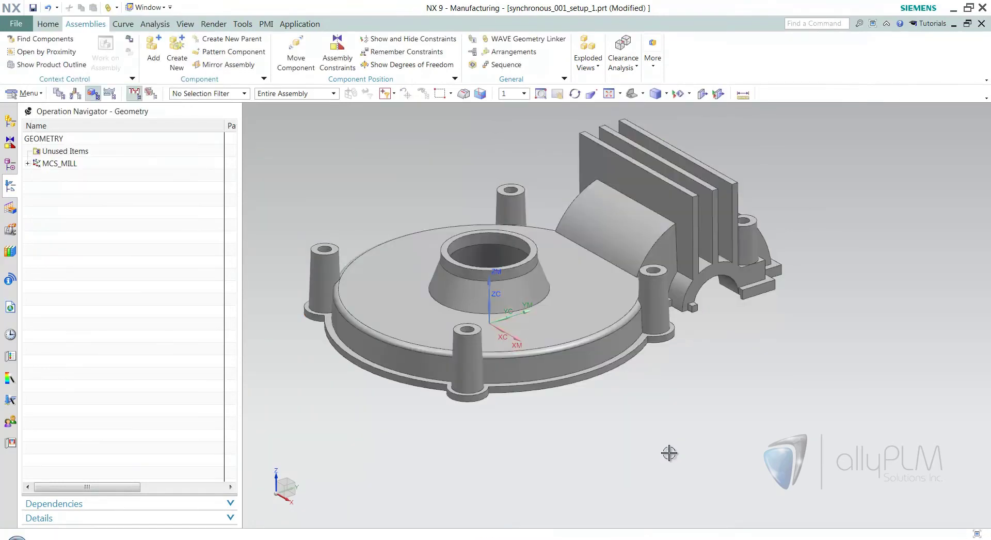
{"action": "scroll", "coordinate": [620, 328], "scroll_direction": "up", "scroll_amount": 2}
{"action": "scroll", "coordinate": [620, 330], "scroll_direction": "down", "scroll_amount": 1}
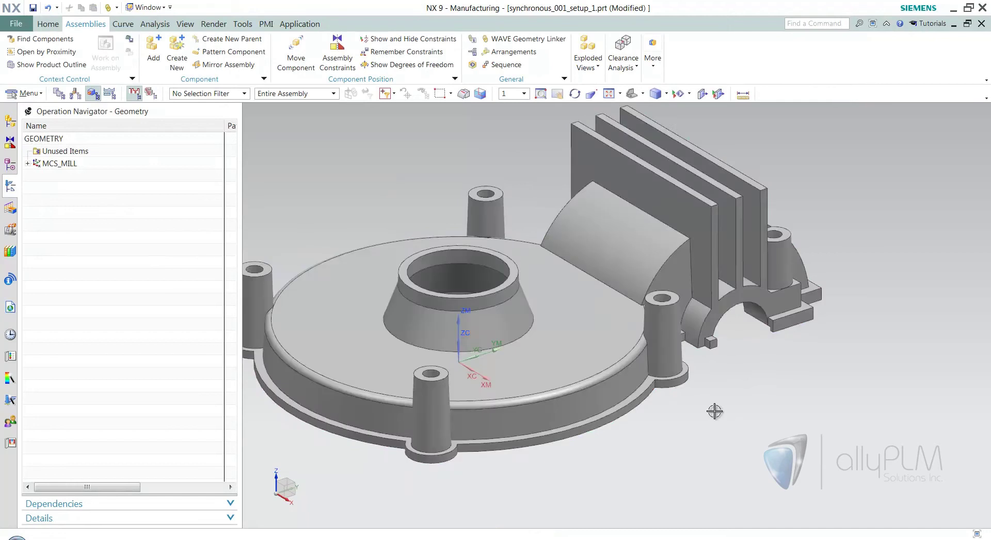
{"action": "key", "text": "ctrl+f"}
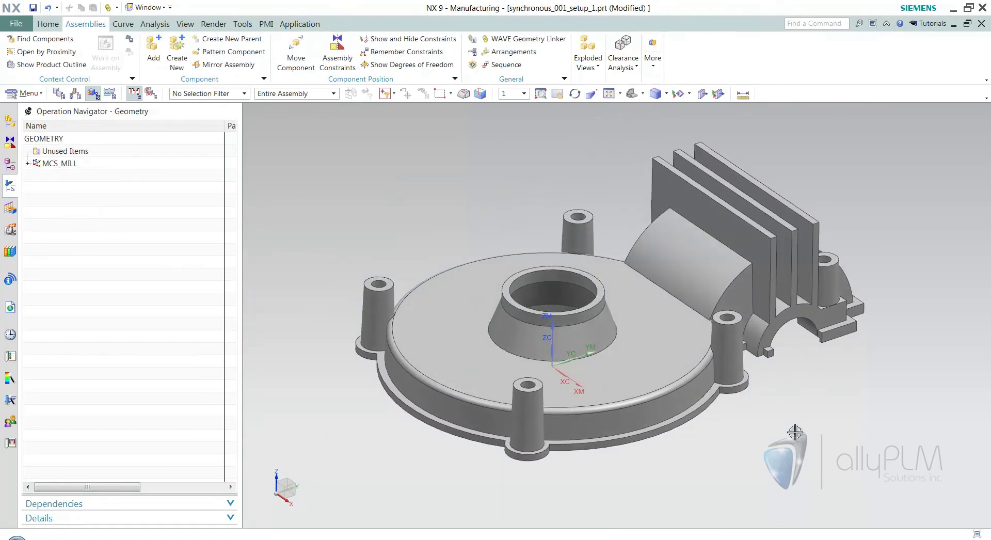
{"action": "middle_click_drag", "start_coordinate": [795, 432], "coordinate": [795, 431]}
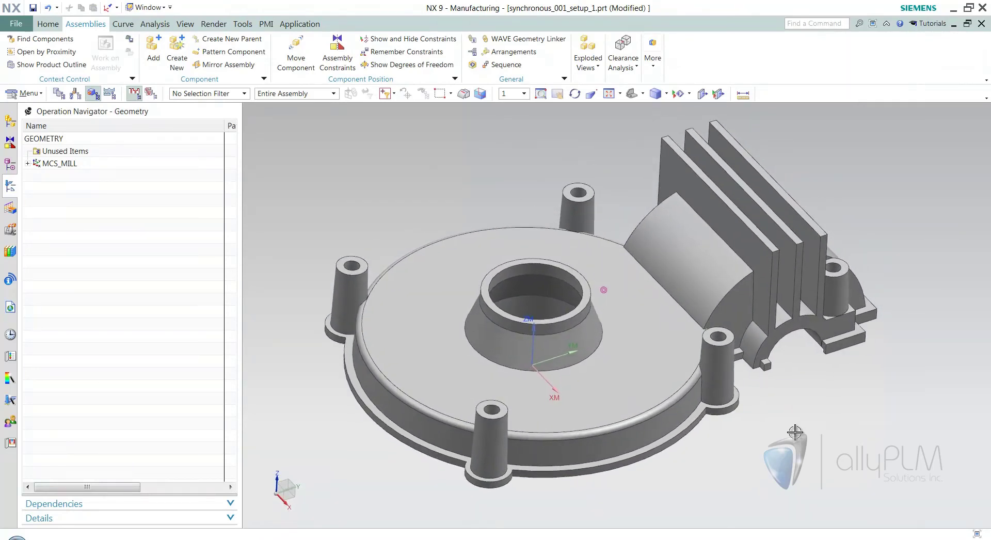
Step: Set the background color of the graphics view to Graduated Dark Grey
{"action": "left_click", "coordinate": [192, 29]}
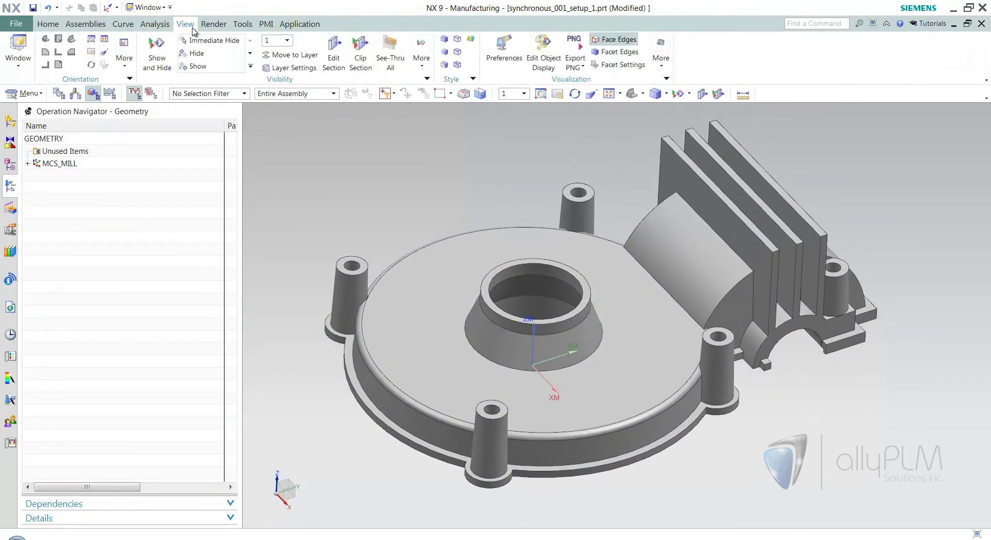
{"action": "left_click", "coordinate": [661, 54]}
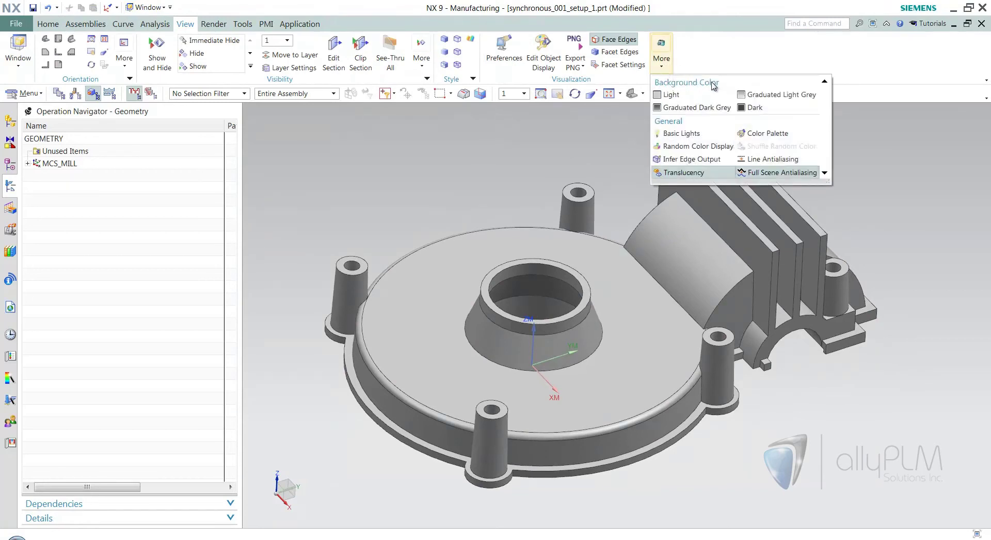
{"action": "left_click", "coordinate": [697, 106]}
{"action": "middle_click_drag", "start_coordinate": [769, 441], "coordinate": [777, 440]}
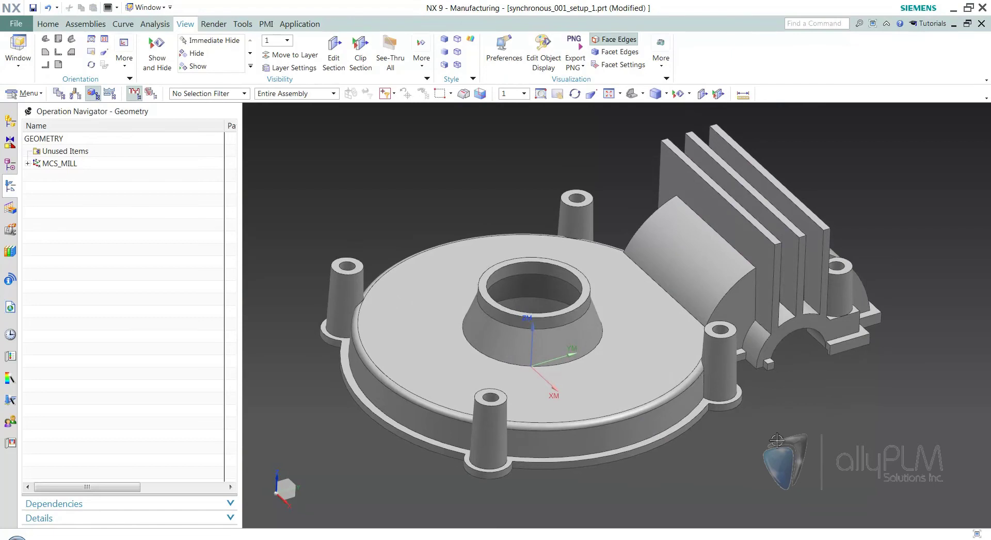
{"action": "middle_click_drag", "start_coordinate": [777, 440], "coordinate": [778, 440]}
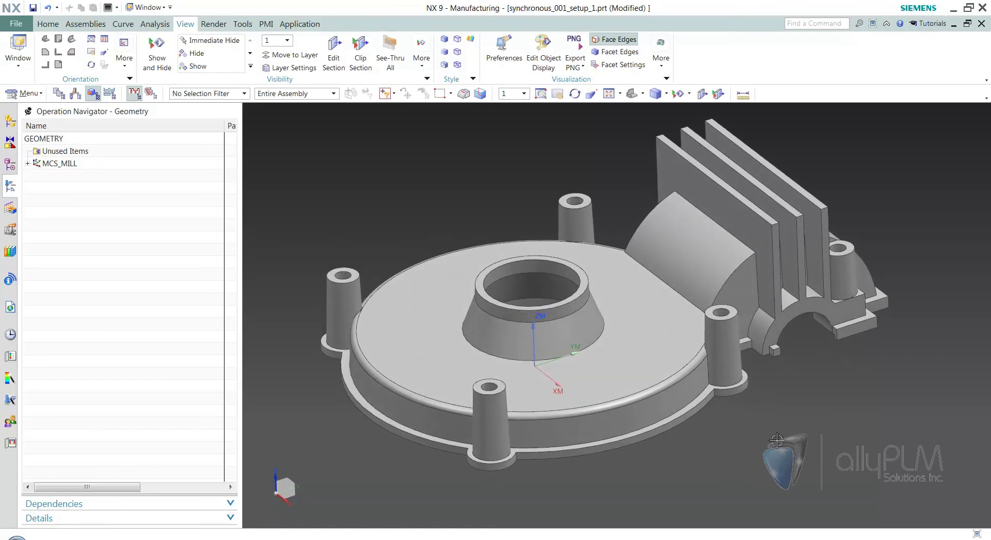
Step: Offset the cylindrical rim and conical side faces of the central hub outward by 0.03 in using Offset Region
{"action": "left_click", "coordinate": [47, 24]}
{"action": "middle_click_drag", "start_coordinate": [602, 335], "coordinate": [804, 468]}
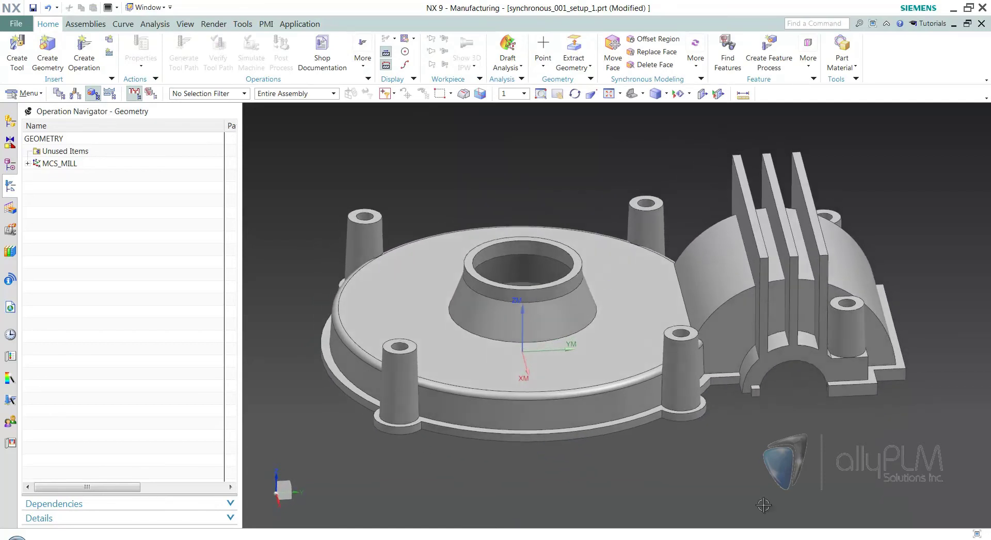
{"action": "mouse_move", "coordinate": [506, 228]}
{"action": "middle_mouse_down"}
{"action": "mouse_move", "coordinate": [582, 177]}
{"action": "mouse_move", "coordinate": [547, 135]}
{"action": "mouse_move", "coordinate": [525, 133]}
{"action": "mouse_move", "coordinate": [533, 117]}
{"action": "middle_mouse_up"}
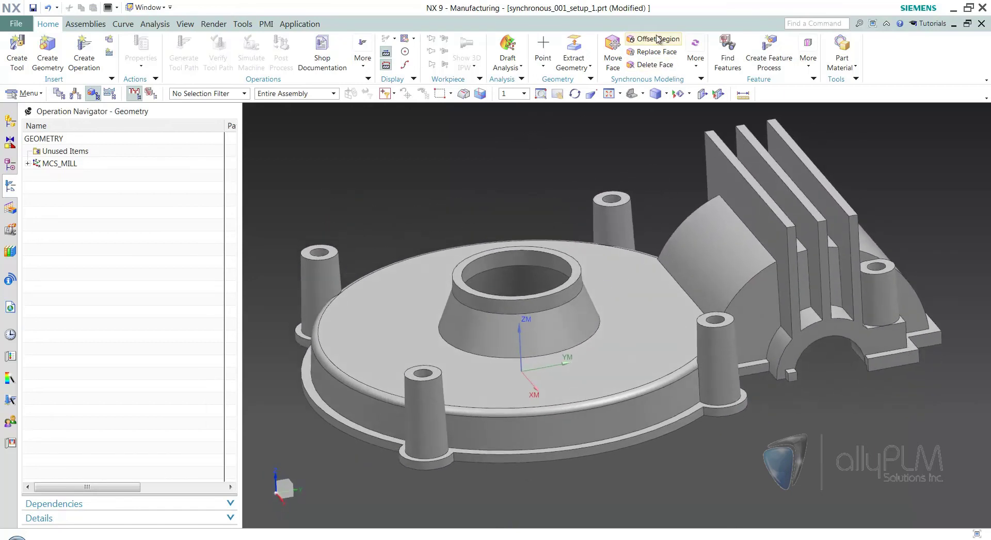
{"action": "left_click", "coordinate": [656, 39]}
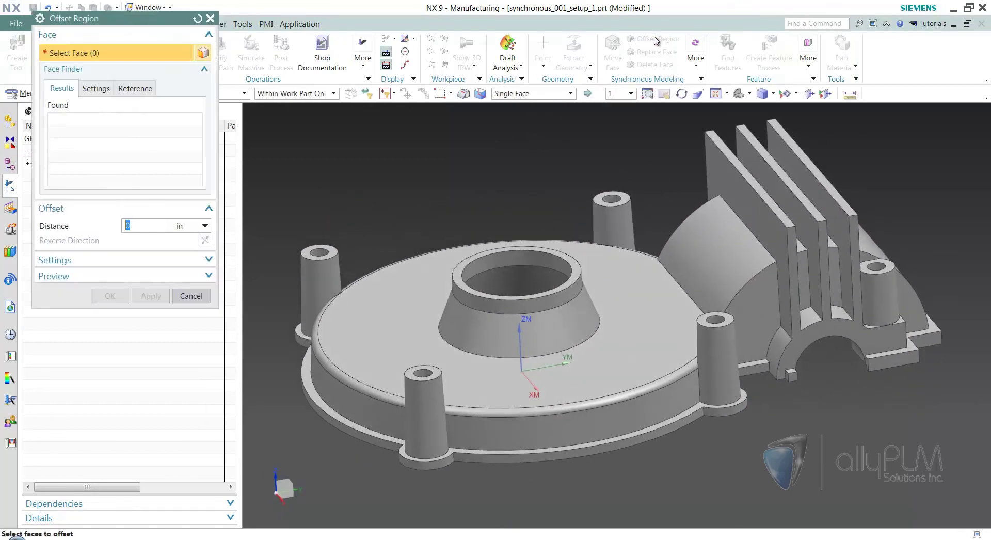
{"action": "left_click", "coordinate": [579, 293]}
{"action": "left_click", "coordinate": [556, 325]}
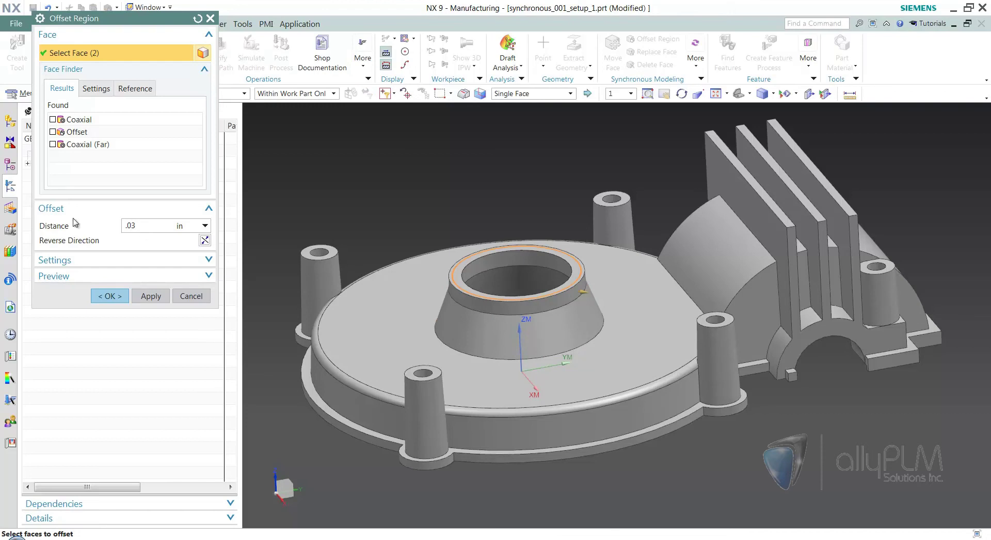
{"action": "left_click", "coordinate": [110, 296]}
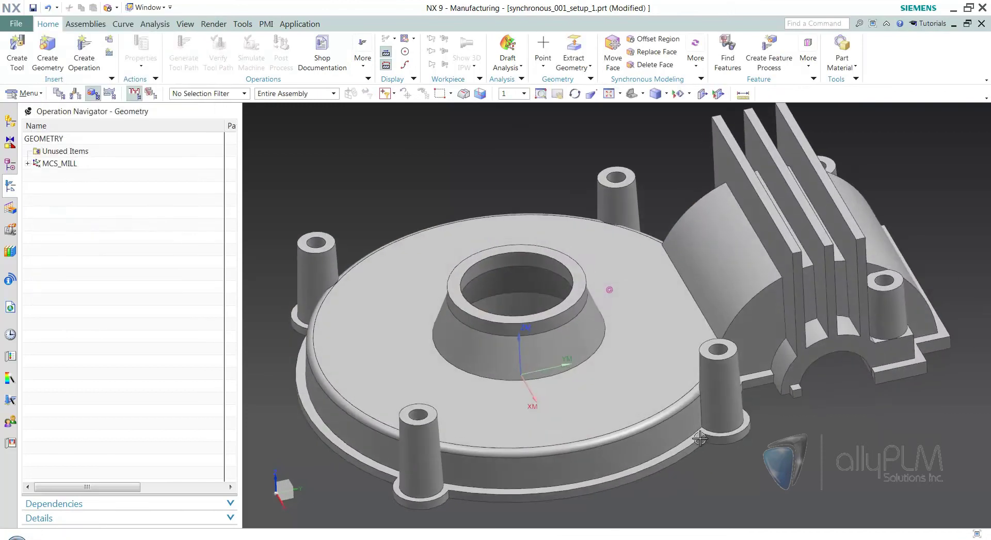
Step: Move the annular top face of the central hub 0.03 in upward along ZC using Move Face
{"action": "middle_click_drag", "start_coordinate": [781, 348], "coordinate": [820, 226]}
{"action": "scroll", "coordinate": [483, 225], "scroll_direction": "up", "scroll_amount": 3}
{"action": "mouse_move", "coordinate": [645, 284]}
{"action": "middle_mouse_down"}
{"action": "mouse_move", "coordinate": [697, 265]}
{"action": "mouse_move", "coordinate": [626, 135]}
{"action": "middle_mouse_up"}
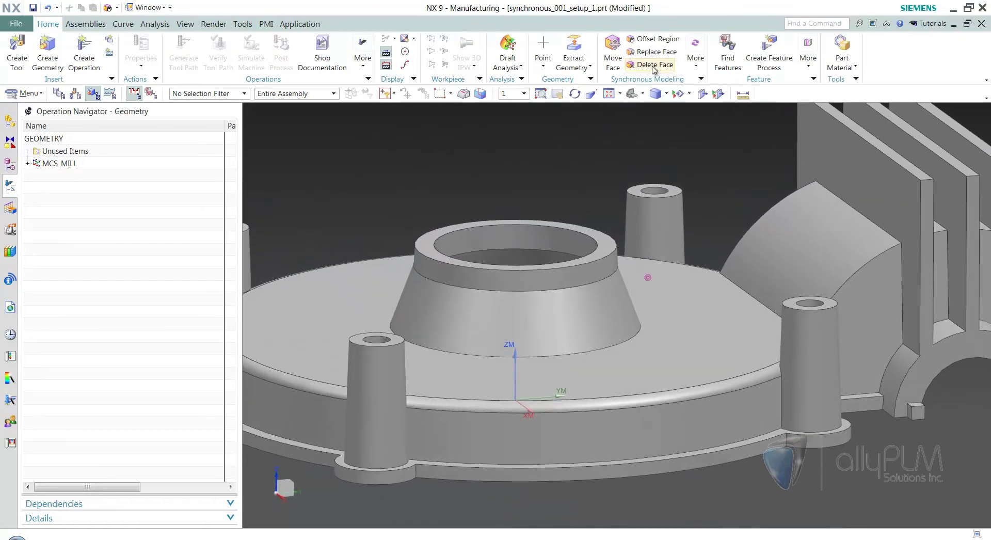
{"action": "left_click", "coordinate": [613, 46]}
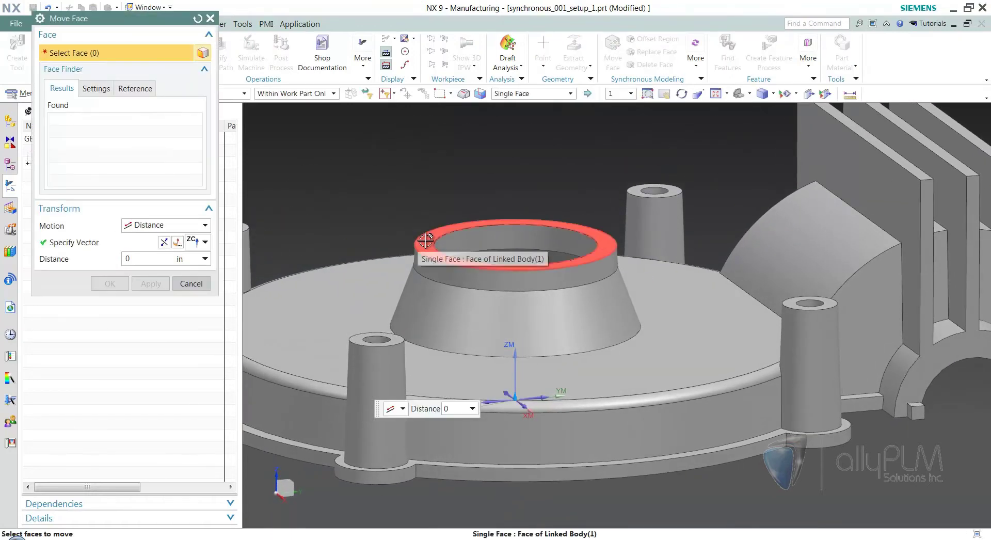
{"action": "left_click", "coordinate": [420, 240]}
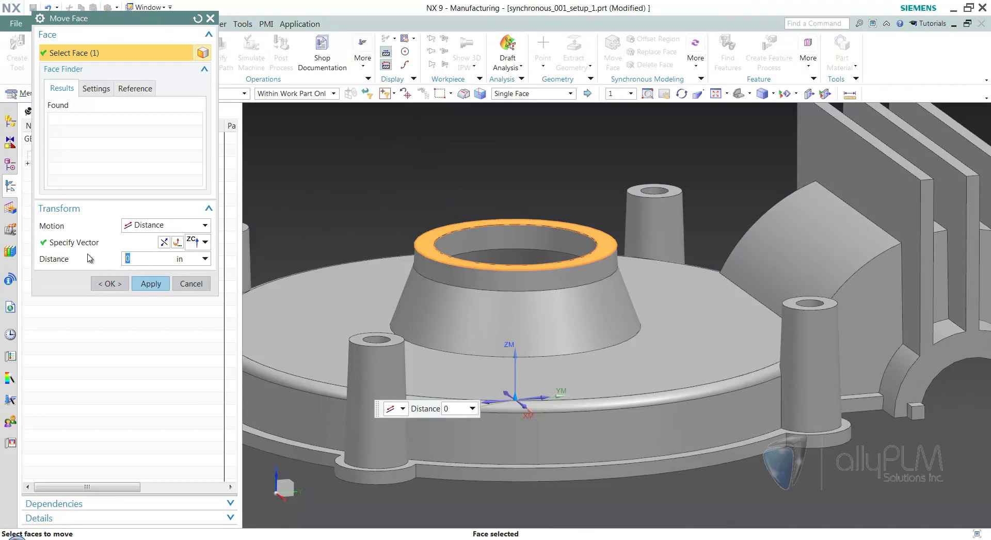
{"action": "type", "text": ".03"}
{"action": "key", "text": "Return"}
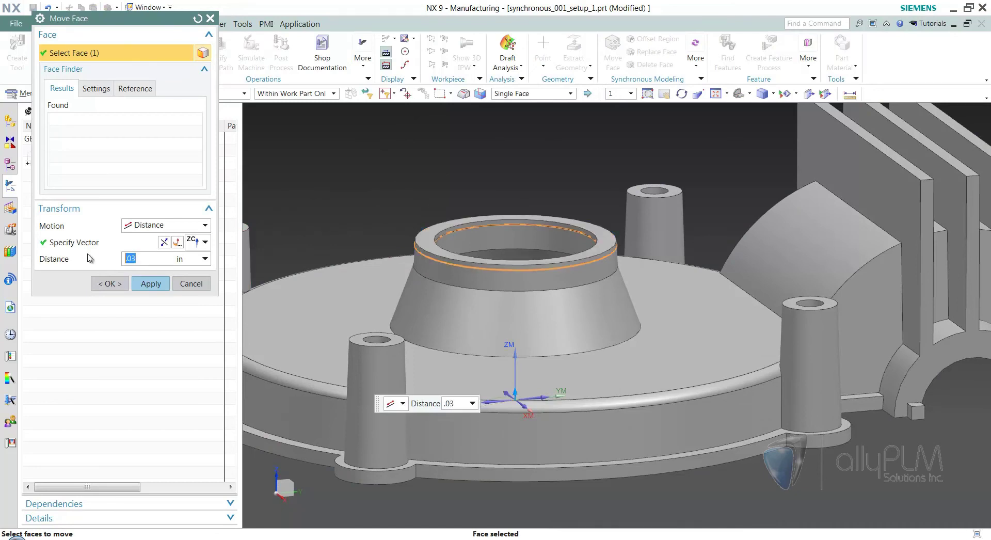
{"action": "left_click", "coordinate": [107, 284]}
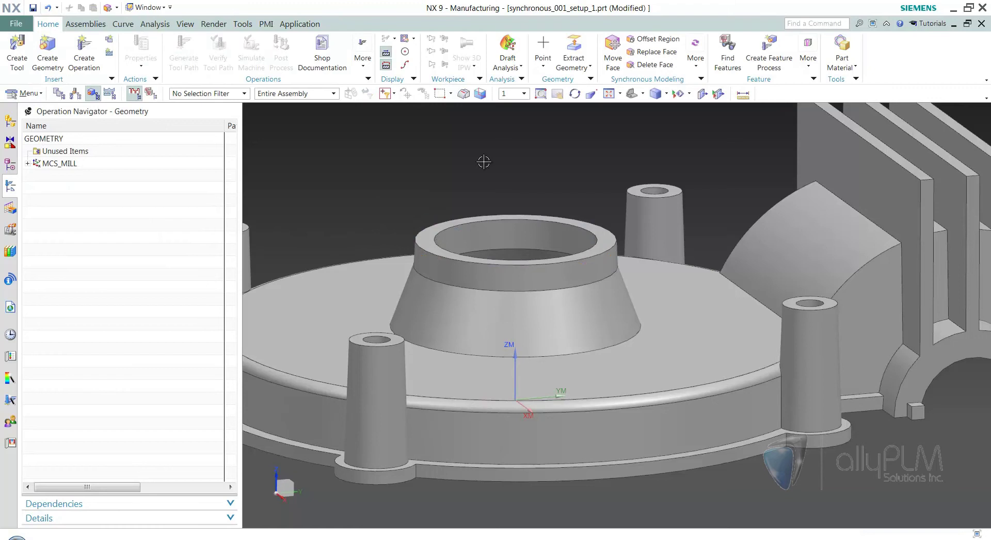
Step: Resize the holes in all six bosses to 0.1875 in diameter with Resize Face, finding them through Equal Radius and Equal Radius (Far)
{"action": "key", "text": "Home"}
{"action": "middle_click_drag", "start_coordinate": [823, 457], "coordinate": [748, 310]}
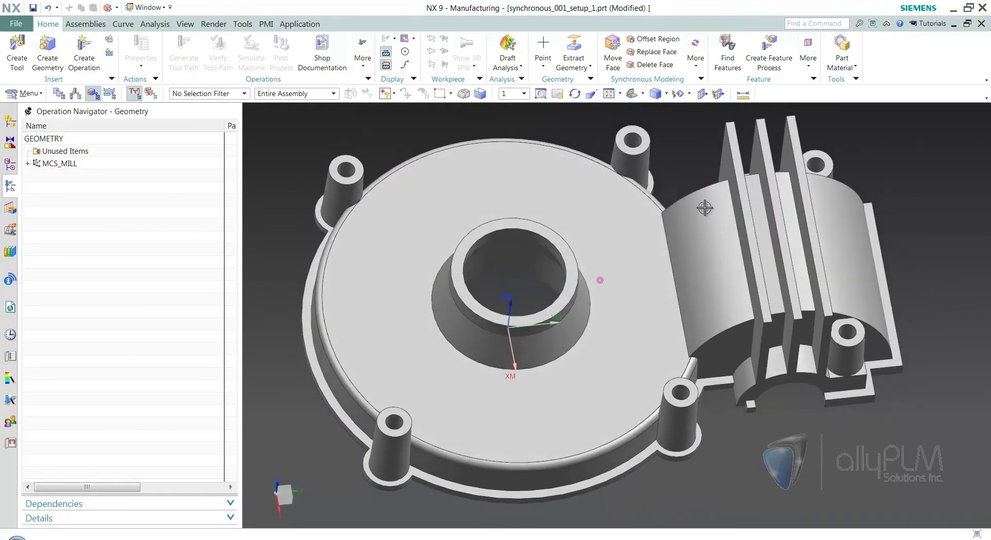
{"action": "left_click", "coordinate": [695, 55]}
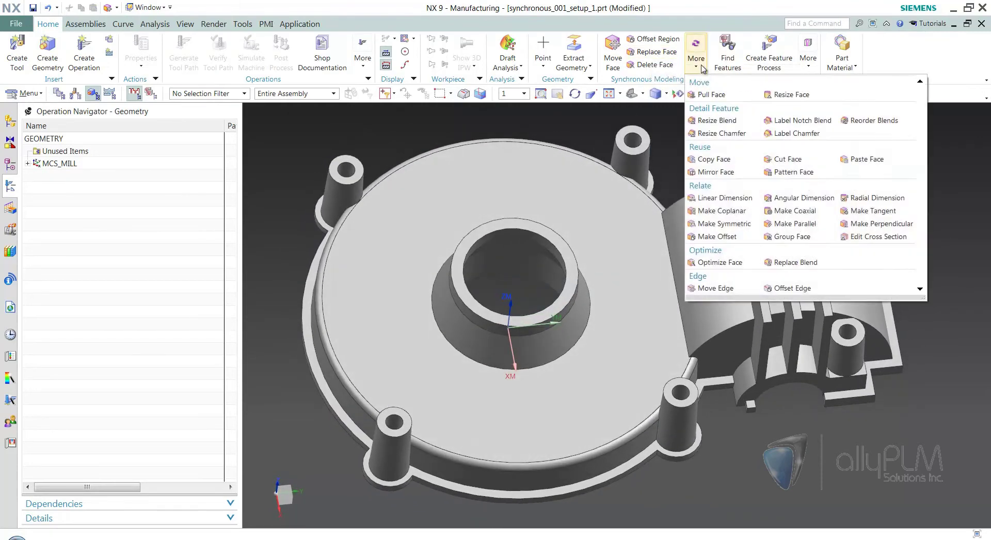
{"action": "left_click", "coordinate": [790, 95]}
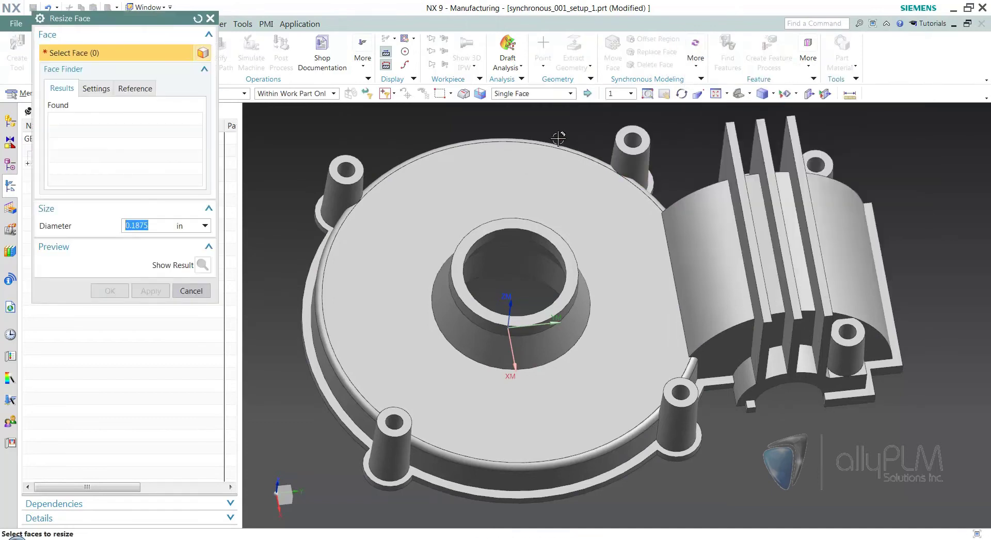
{"action": "left_click", "coordinate": [351, 165]}
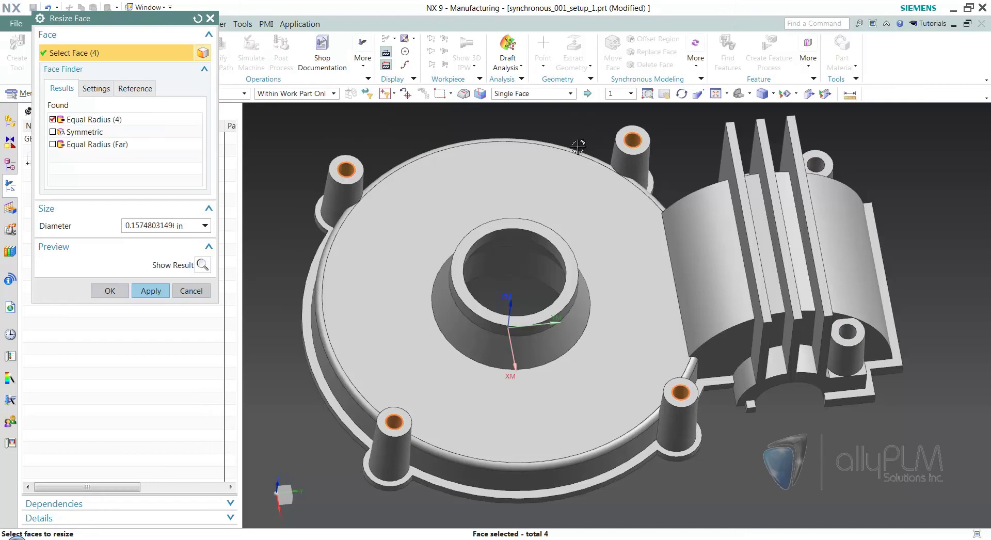
{"action": "middle_click_drag", "start_coordinate": [391, 313], "coordinate": [440, 340]}
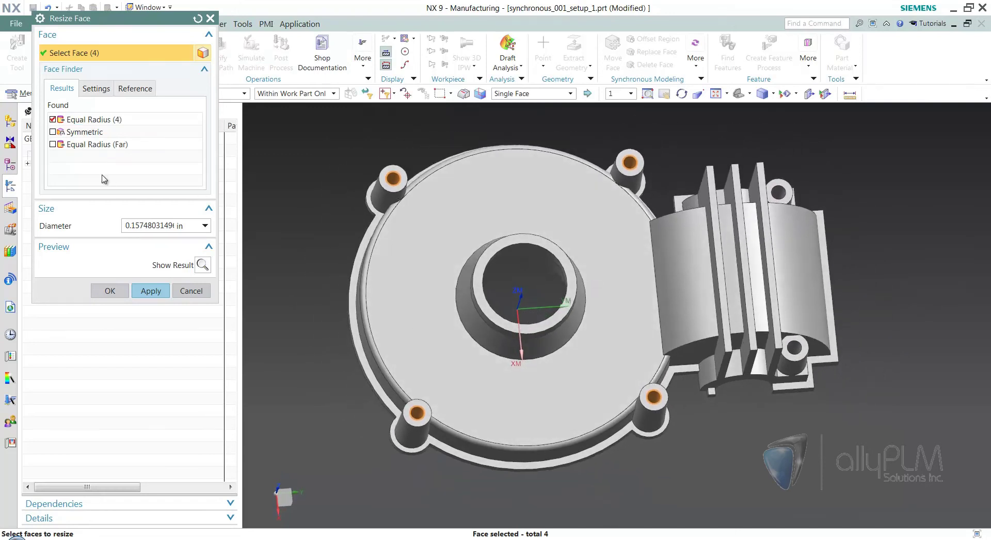
{"action": "left_click", "coordinate": [53, 146]}
{"action": "middle_click_drag", "start_coordinate": [877, 438], "coordinate": [759, 230]}
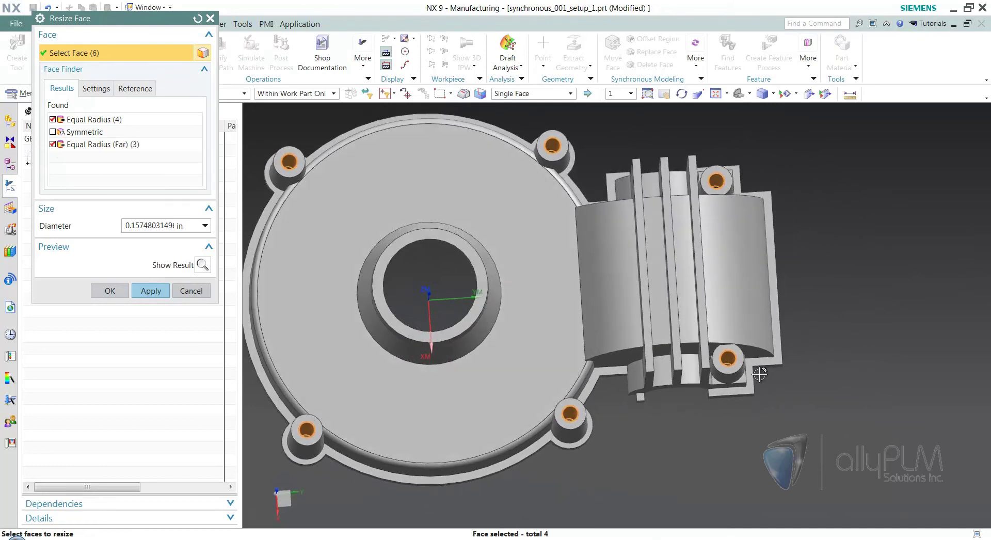
{"action": "mouse_move", "coordinate": [690, 459]}
{"action": "middle_mouse_down"}
{"action": "mouse_move", "coordinate": [723, 451]}
{"action": "mouse_move", "coordinate": [588, 449]}
{"action": "middle_mouse_up"}
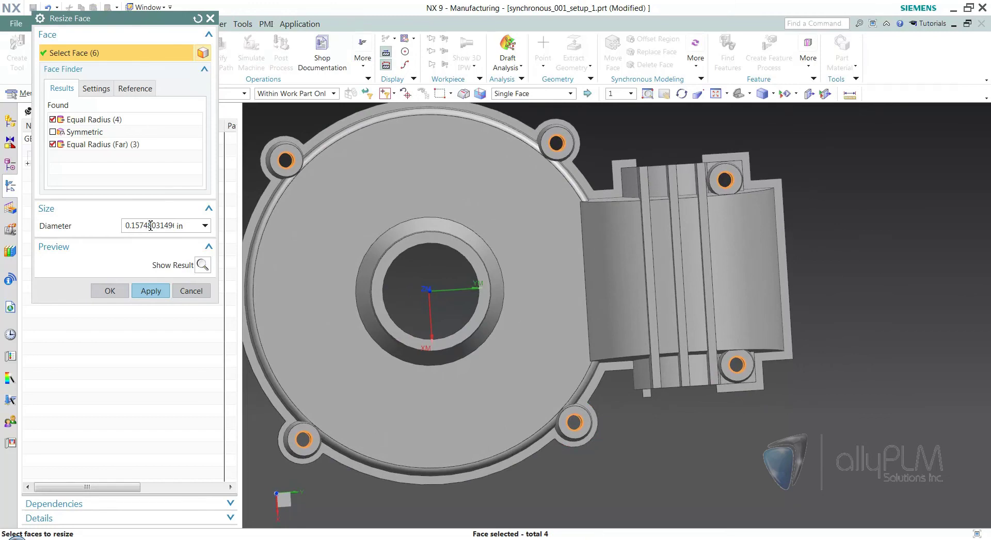
{"action": "middle_click_drag", "start_coordinate": [513, 287], "coordinate": [513, 289]}
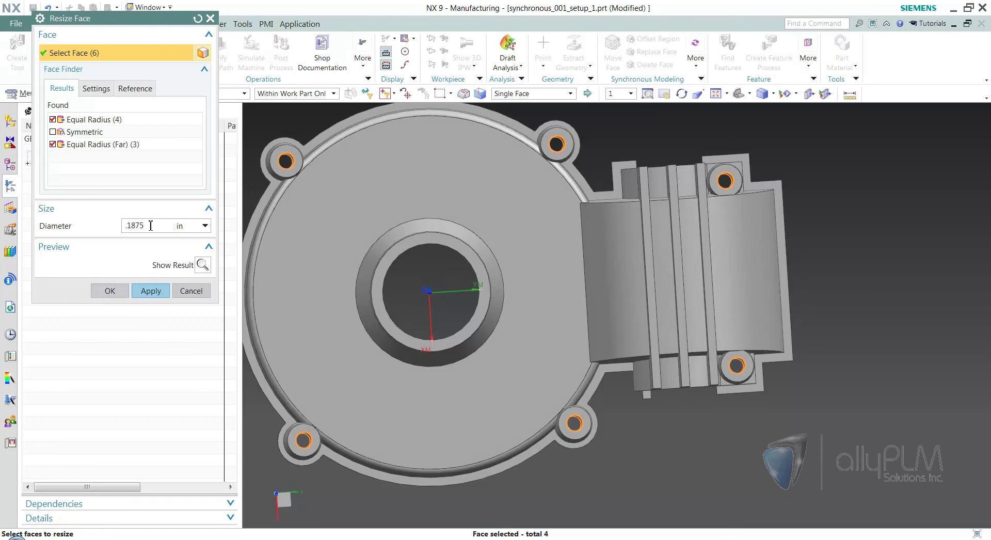
{"action": "left_click", "coordinate": [161, 292]}
{"action": "mouse_move", "coordinate": [740, 455]}
{"action": "middle_mouse_down"}
{"action": "mouse_move", "coordinate": [734, 465]}
{"action": "mouse_move", "coordinate": [743, 454]}
{"action": "middle_mouse_up"}
{"action": "middle_click_drag", "start_coordinate": [763, 161], "coordinate": [591, 291]}
{"action": "key", "text": "Escape"}
Step: Remove the stepped bore inside the central hub with Delete Face so the hub is filled solid
{"action": "key", "text": "Home"}
{"action": "scroll", "coordinate": [602, 200], "scroll_direction": "up", "scroll_amount": 3}
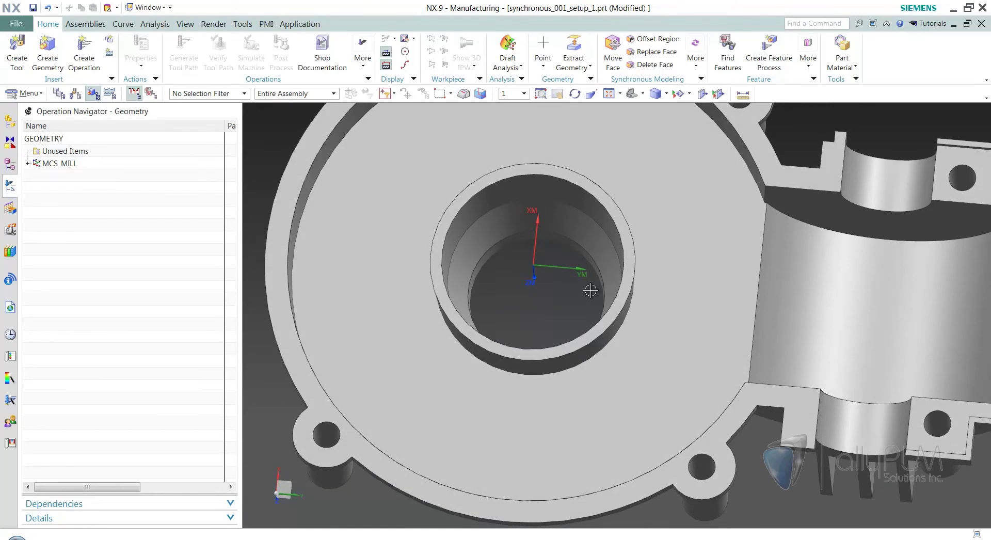
{"action": "middle_click_drag", "start_coordinate": [525, 237], "coordinate": [545, 281]}
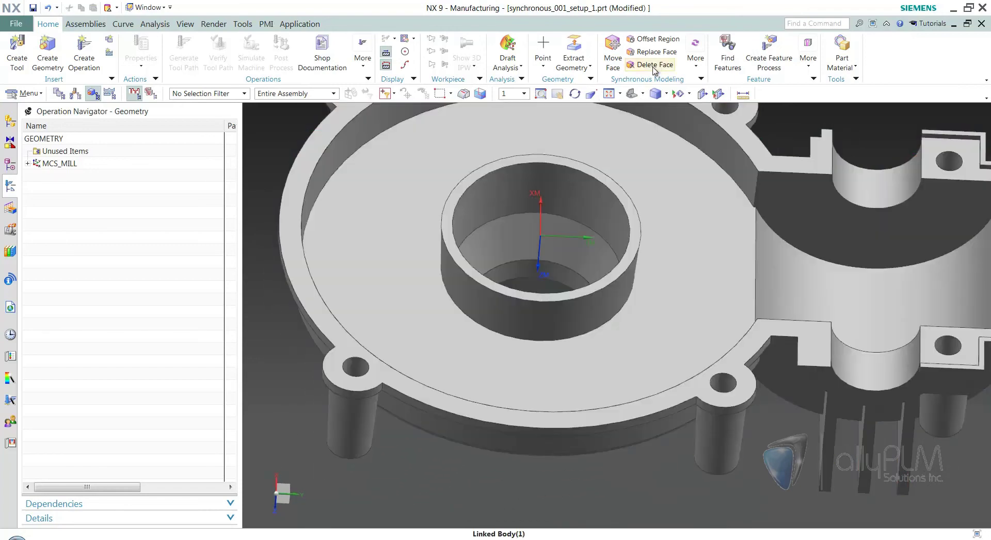
{"action": "left_click", "coordinate": [655, 64]}
{"action": "left_click", "coordinate": [527, 245]}
{"action": "left_click", "coordinate": [524, 247]}
{"action": "left_click", "coordinate": [520, 193]}
{"action": "left_click", "coordinate": [113, 117]}
{"action": "scroll", "coordinate": [537, 310], "scroll_direction": "down", "scroll_amount": 5}
{"action": "middle_click_drag", "start_coordinate": [537, 310], "coordinate": [797, 430]}
{"action": "key", "text": "Home"}
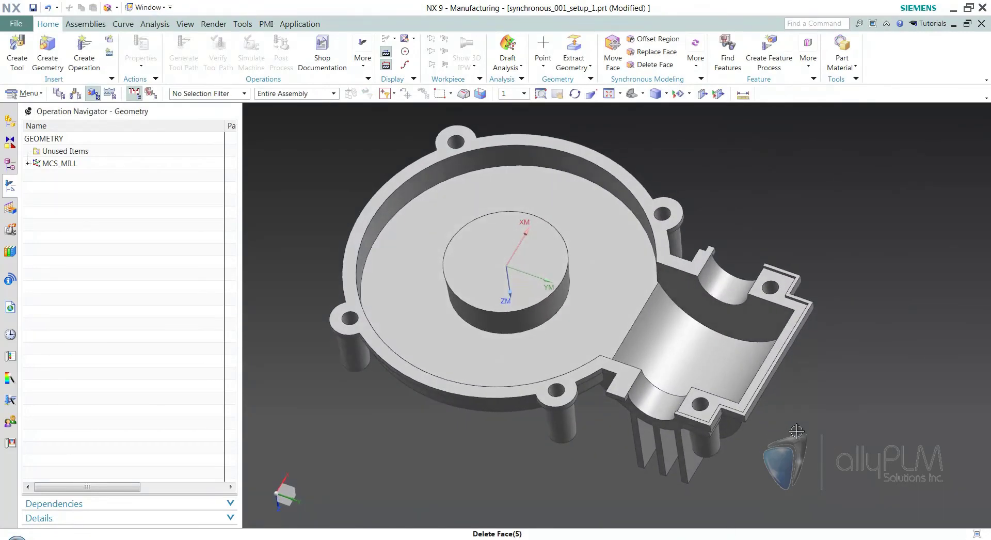
{"action": "key", "text": "End"}
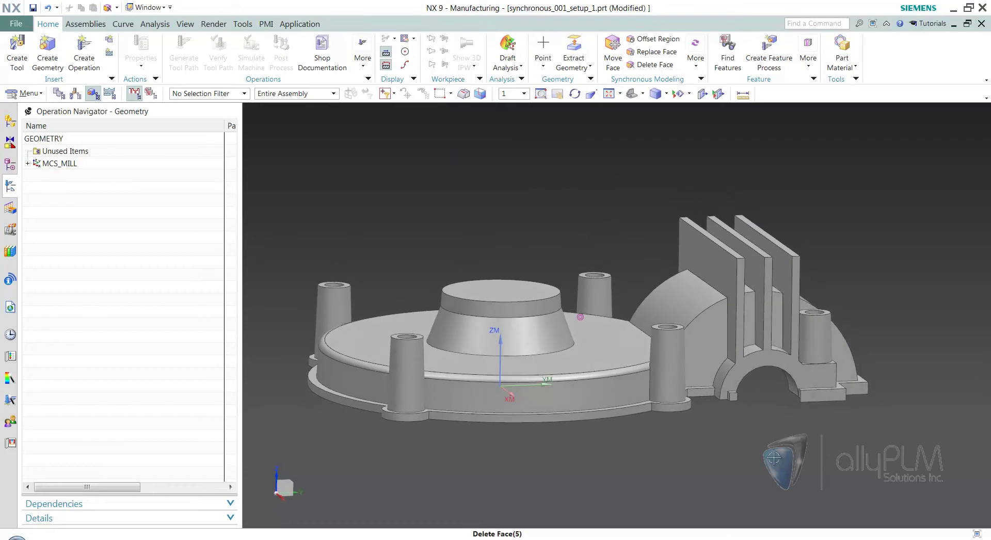
Step: Move the coplanar top faces of all six bosses by -0.005 in along ZC using Move Face
{"action": "scroll", "coordinate": [483, 398], "scroll_direction": "up", "scroll_amount": 5}
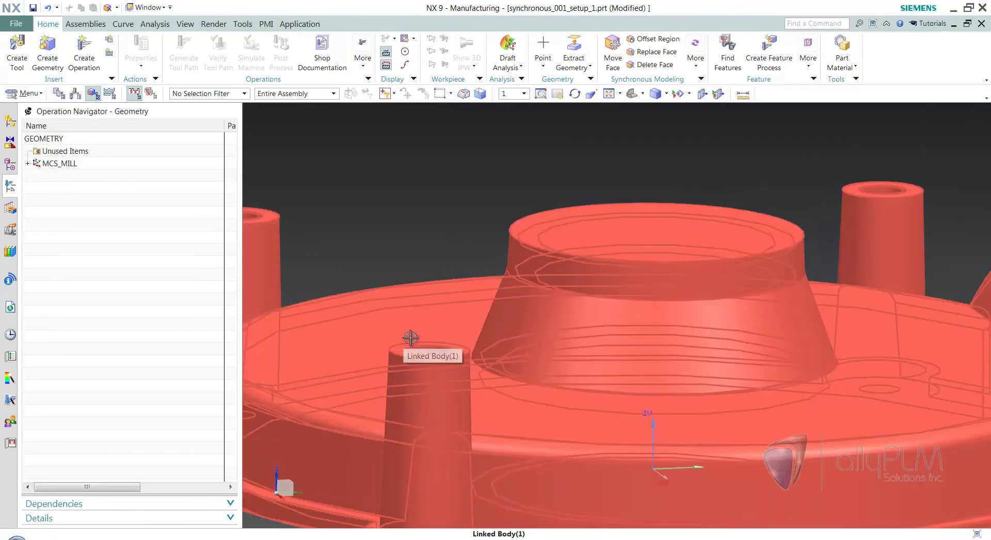
{"action": "scroll", "coordinate": [277, 184], "scroll_direction": "down", "scroll_amount": 3}
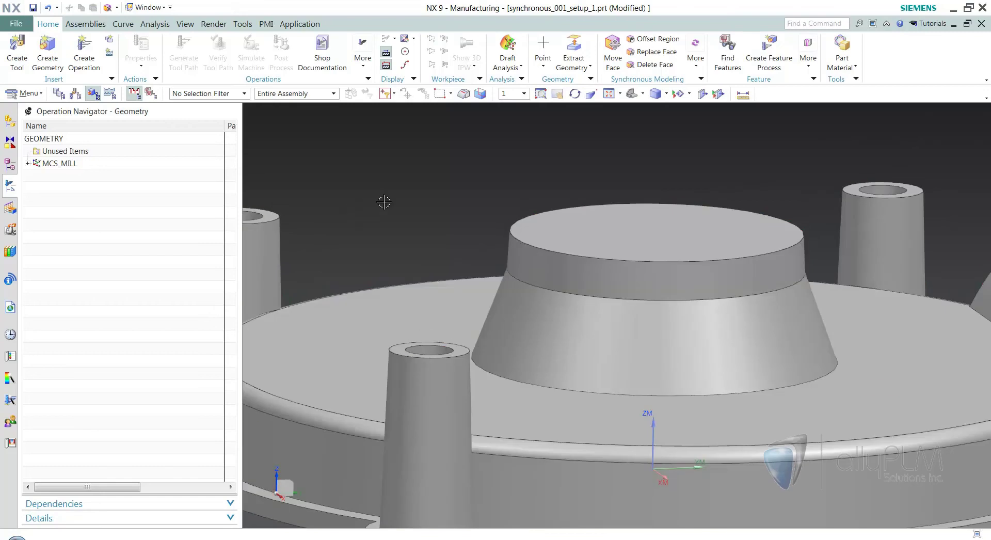
{"action": "scroll", "coordinate": [522, 277], "scroll_direction": "down", "scroll_amount": 3}
{"action": "middle_click_drag", "start_coordinate": [948, 495], "coordinate": [825, 504]}
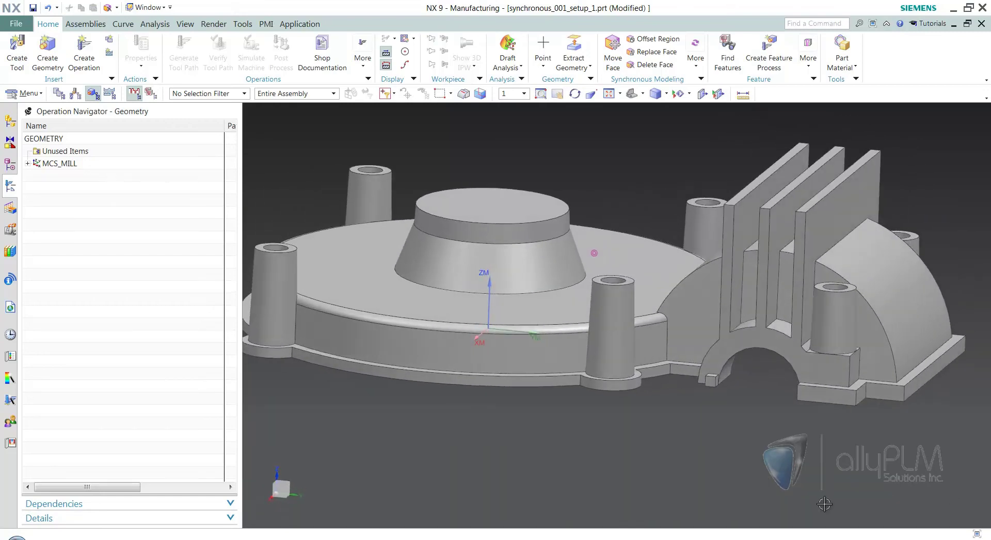
{"action": "scroll", "coordinate": [825, 504], "scroll_direction": "up", "scroll_amount": 2}
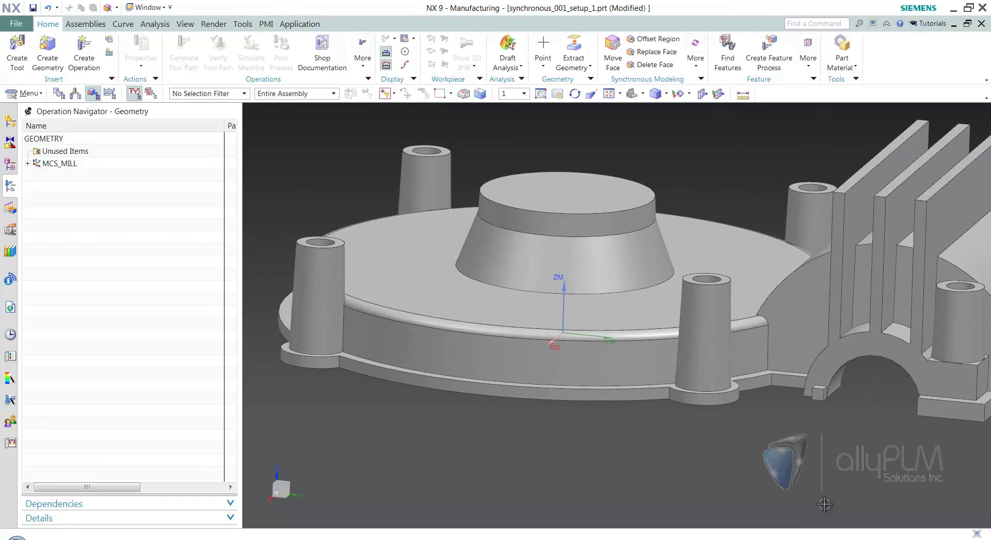
{"action": "mouse_move", "coordinate": [857, 434]}
{"action": "middle_mouse_down"}
{"action": "mouse_move", "coordinate": [826, 429]}
{"action": "mouse_move", "coordinate": [847, 447]}
{"action": "mouse_move", "coordinate": [826, 452]}
{"action": "middle_mouse_up"}
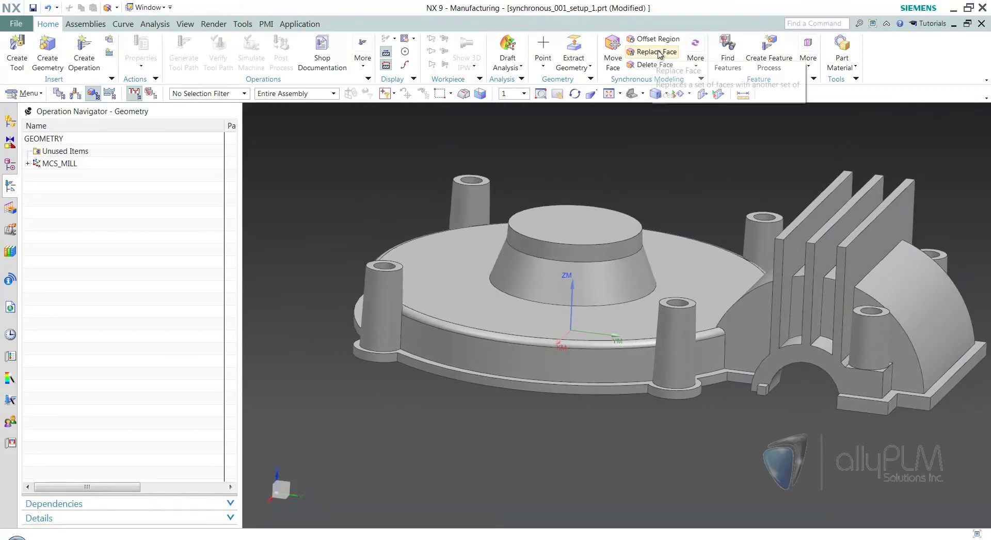
{"action": "left_click", "coordinate": [613, 49]}
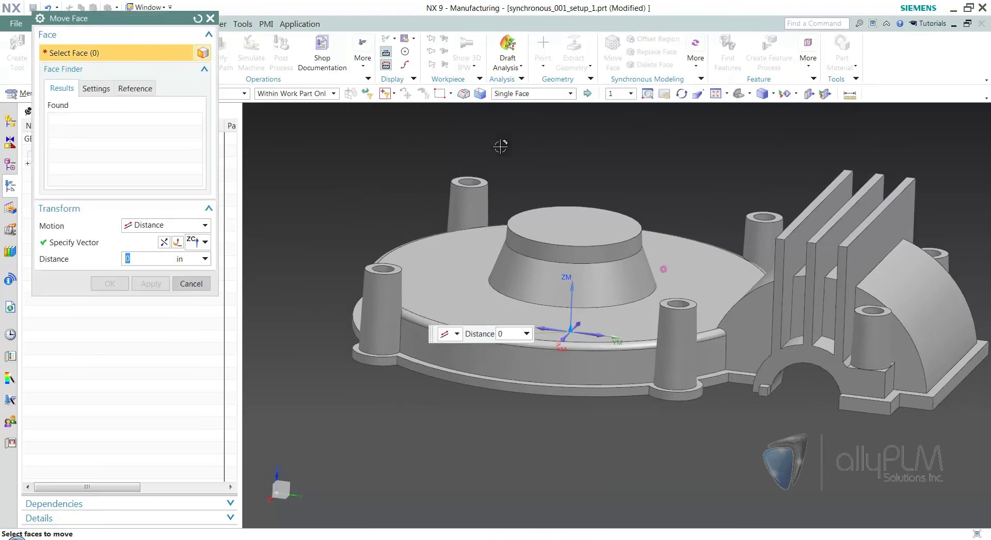
{"action": "scroll", "coordinate": [501, 140], "scroll_direction": "up", "scroll_amount": 5}
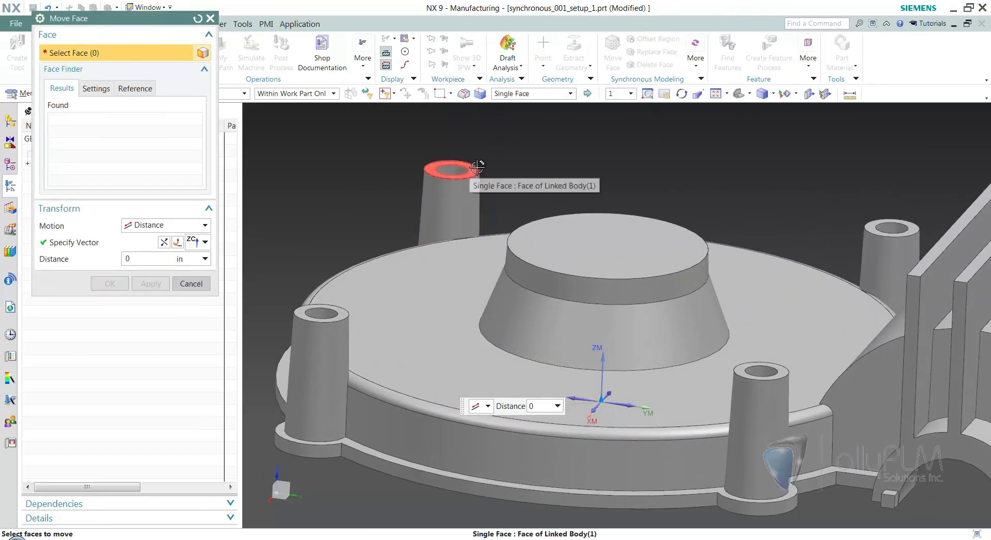
{"action": "left_click", "coordinate": [477, 166]}
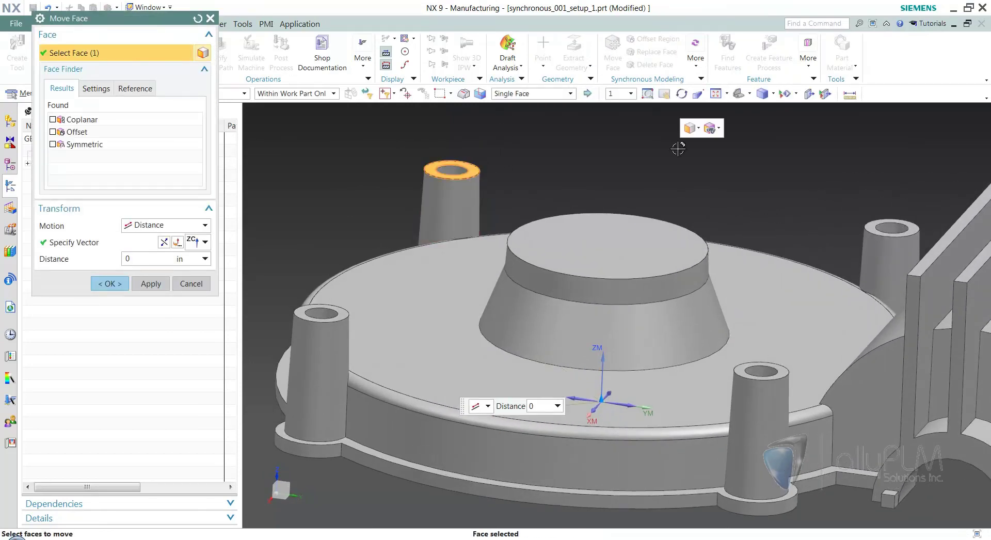
{"action": "left_click", "coordinate": [53, 119]}
{"action": "scroll", "coordinate": [597, 194], "scroll_direction": "down", "scroll_amount": 3}
{"action": "middle_click_drag", "start_coordinate": [598, 194], "coordinate": [708, 206]}
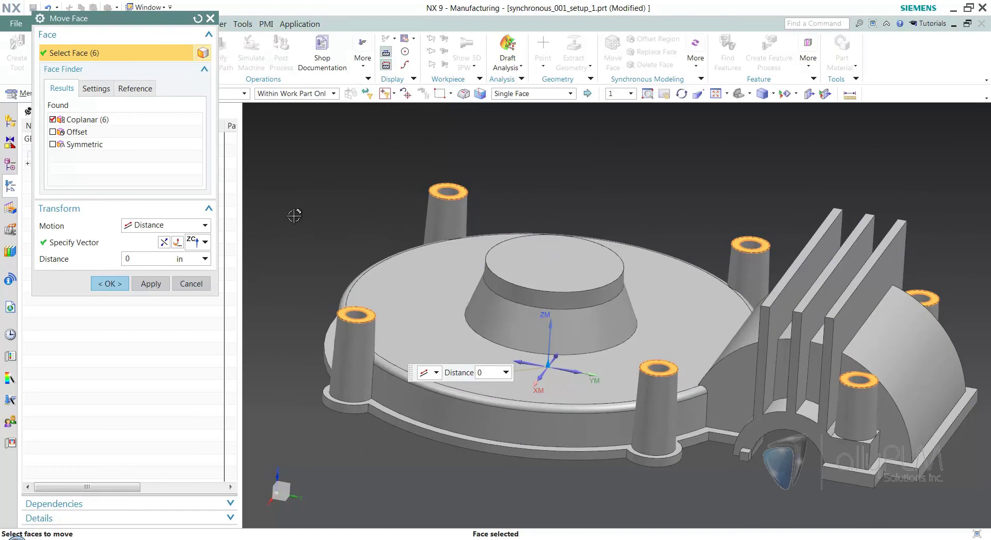
{"action": "middle_click_drag", "start_coordinate": [964, 305], "coordinate": [481, 469]}
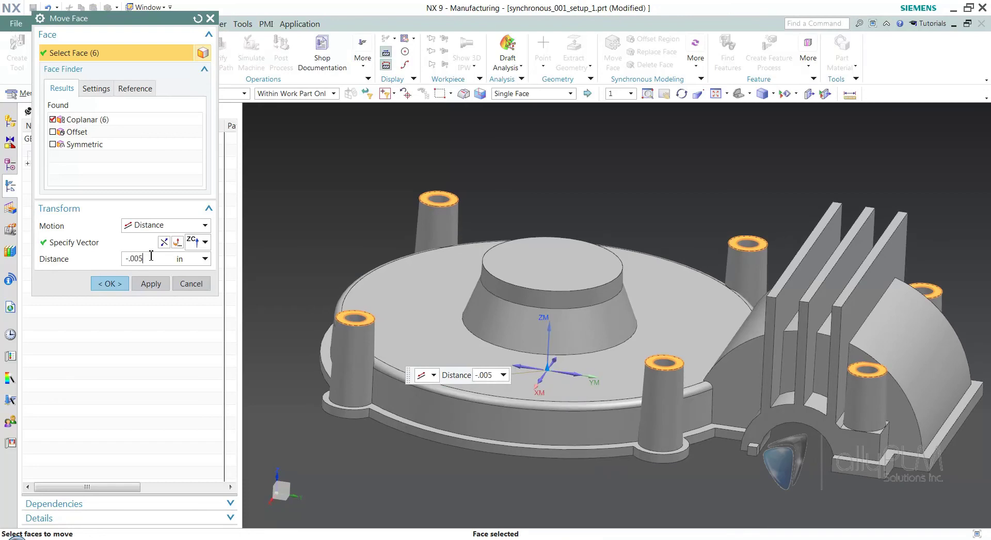
{"action": "left_click", "coordinate": [110, 283]}
{"action": "scroll", "coordinate": [480, 409], "scroll_direction": "up", "scroll_amount": 4}
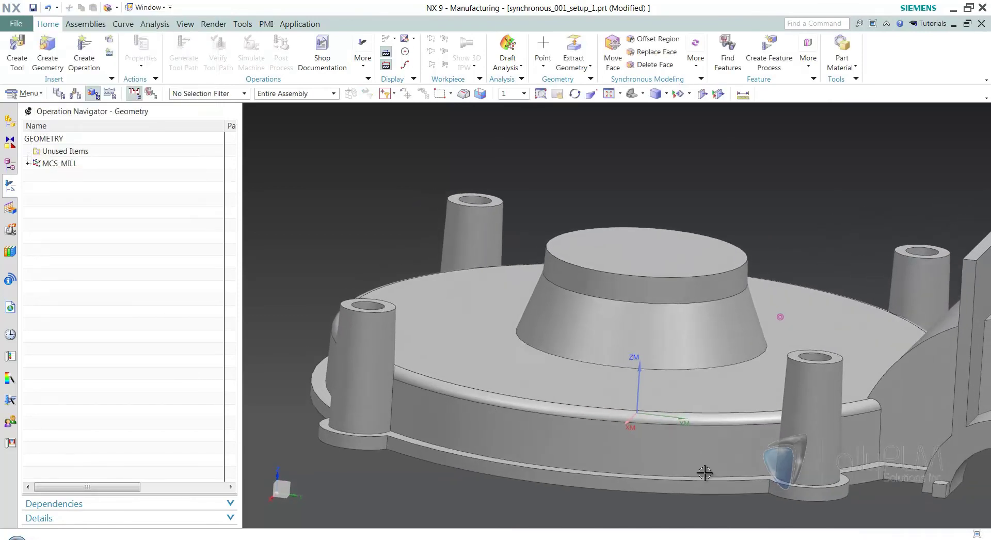
Step: Pull the end face of the small block beside the half-round bearing opening about 0.18 in outward with Pull Face
{"action": "key", "text": "Home"}
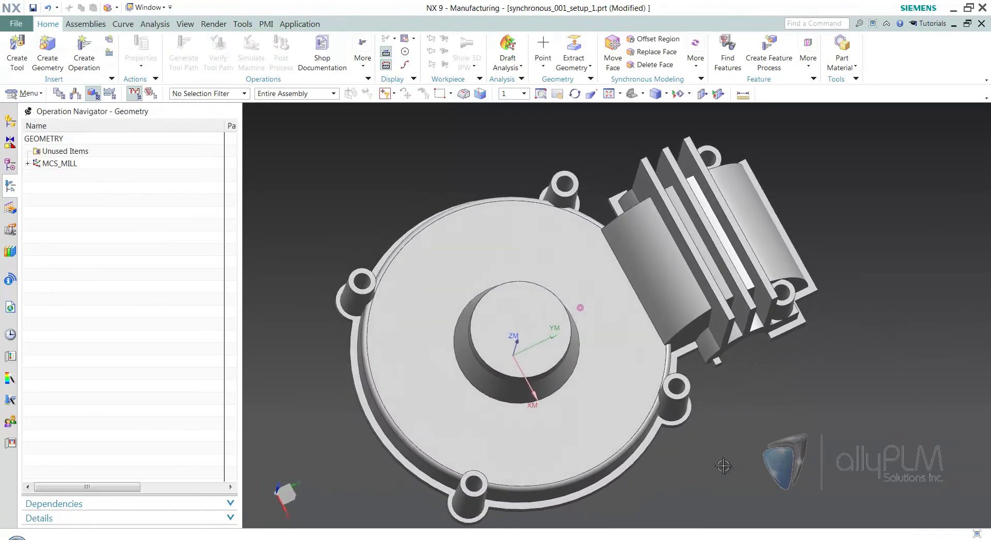
{"action": "scroll", "coordinate": [784, 373], "scroll_direction": "up", "scroll_amount": 5}
{"action": "middle_click_drag", "start_coordinate": [784, 373], "coordinate": [780, 393]}
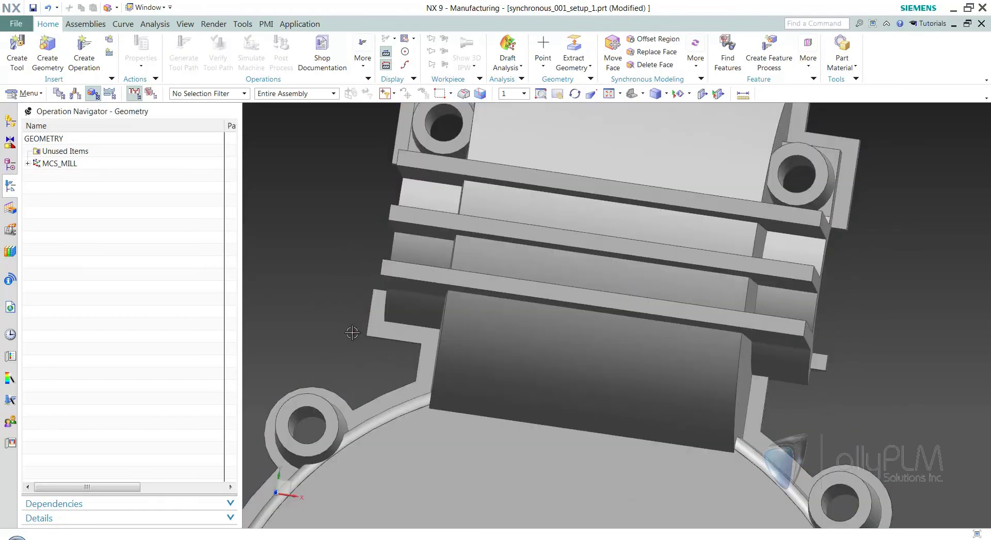
{"action": "mouse_move", "coordinate": [794, 409]}
{"action": "middle_mouse_down"}
{"action": "mouse_move", "coordinate": [837, 432]}
{"action": "mouse_move", "coordinate": [841, 463]}
{"action": "middle_mouse_up"}
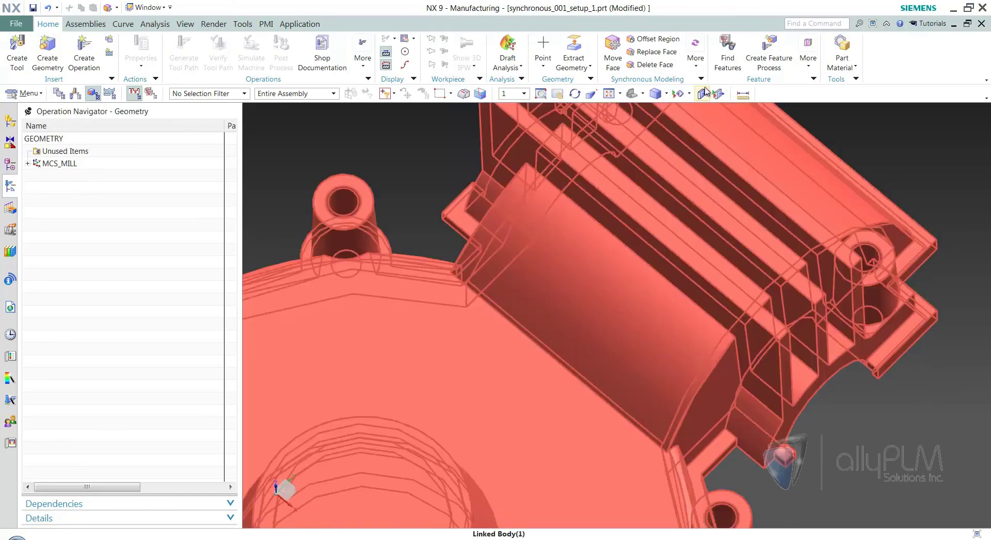
{"action": "left_click", "coordinate": [696, 51]}
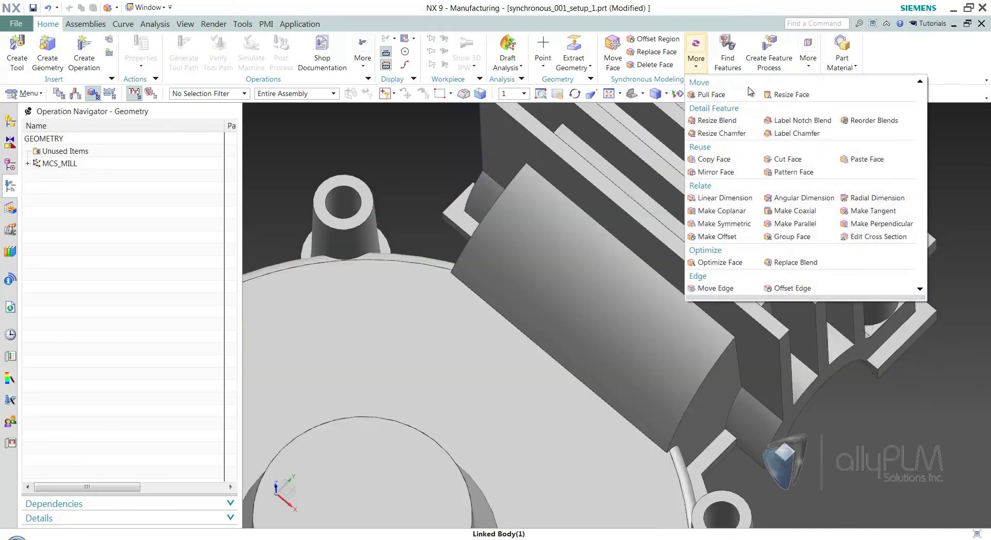
{"action": "left_click", "coordinate": [722, 95]}
{"action": "middle_click_drag", "start_coordinate": [773, 250], "coordinate": [858, 399]}
{"action": "scroll", "coordinate": [858, 401], "scroll_direction": "down", "scroll_amount": 5}
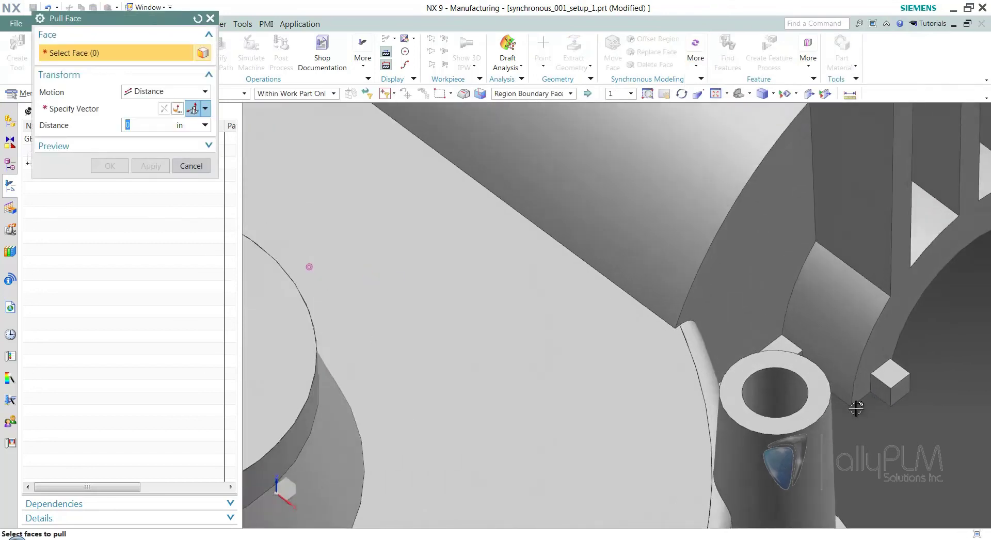
{"action": "left_click", "coordinate": [854, 387]}
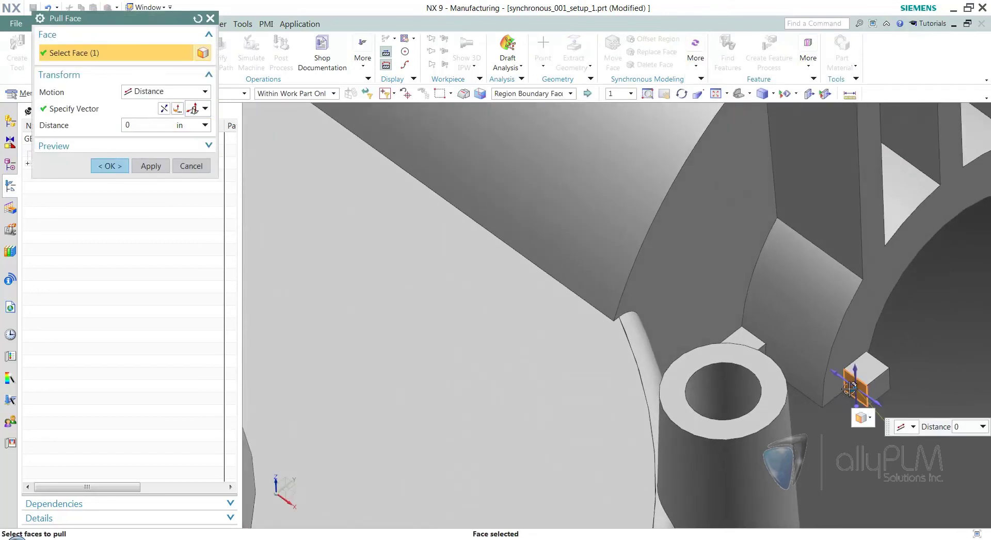
{"action": "left_click_drag", "start_coordinate": [851, 386], "coordinate": [827, 408]}
{"action": "middle_click_drag", "start_coordinate": [827, 408], "coordinate": [327, 254]}
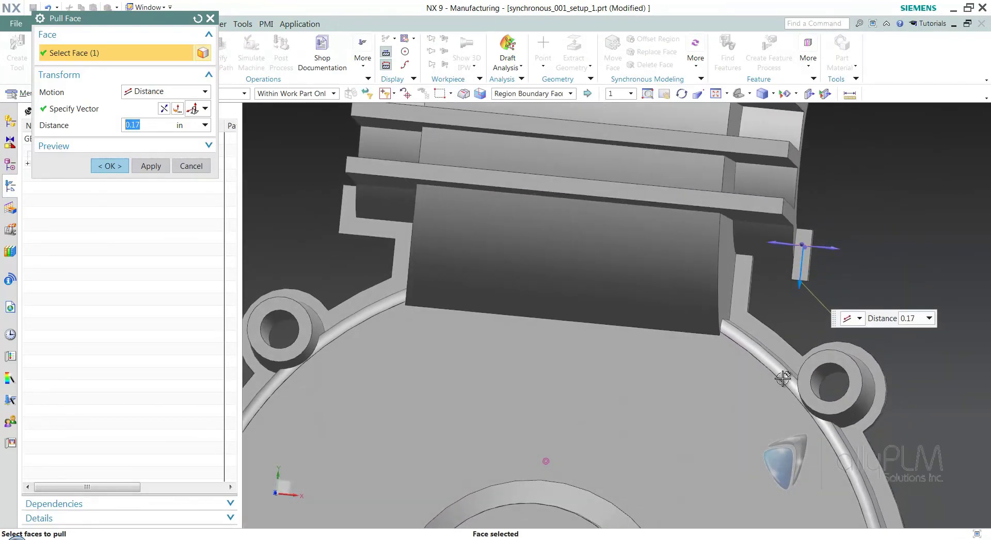
{"action": "mouse_move", "coordinate": [800, 292]}
{"action": "left_mouse_down"}
{"action": "mouse_move", "coordinate": [801, 275]}
{"action": "mouse_move", "coordinate": [799, 290]}
{"action": "left_mouse_up"}
{"action": "middle_click_drag", "start_coordinate": [799, 290], "coordinate": [378, 267]}
{"action": "middle_click_drag", "start_coordinate": [310, 188], "coordinate": [739, 330]}
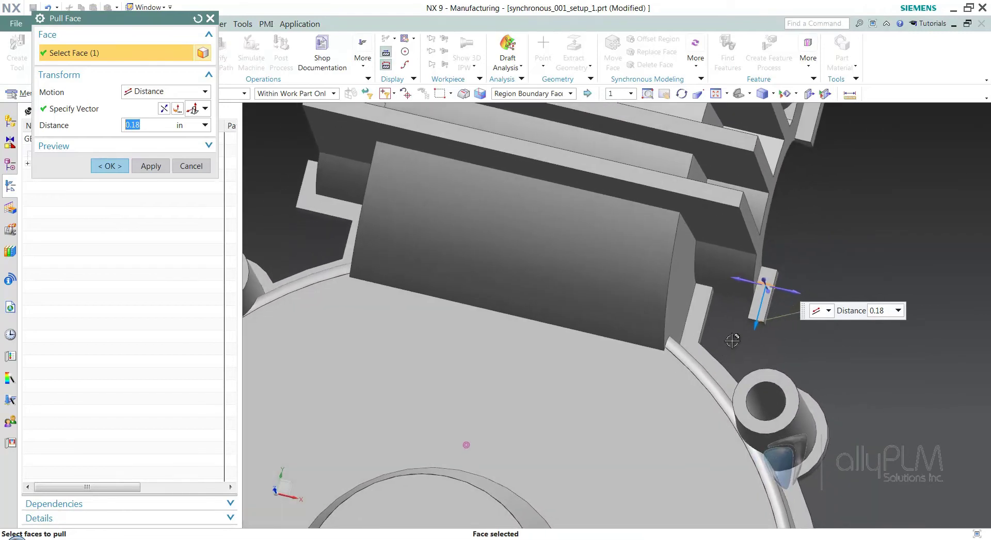
Step: Snap the pulled face to the matching flange face on the opposite side of the finned section and complete the Pull Face
{"action": "right_click", "coordinate": [753, 327]}
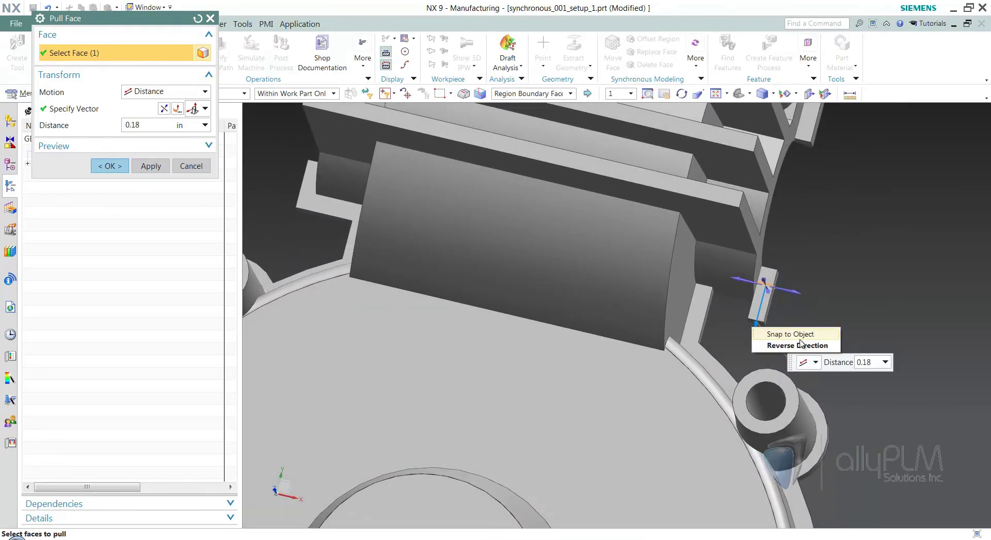
{"action": "key", "text": "Escape"}
{"action": "middle_click_drag", "start_coordinate": [372, 304], "coordinate": [346, 281]}
{"action": "left_click", "coordinate": [344, 266]}
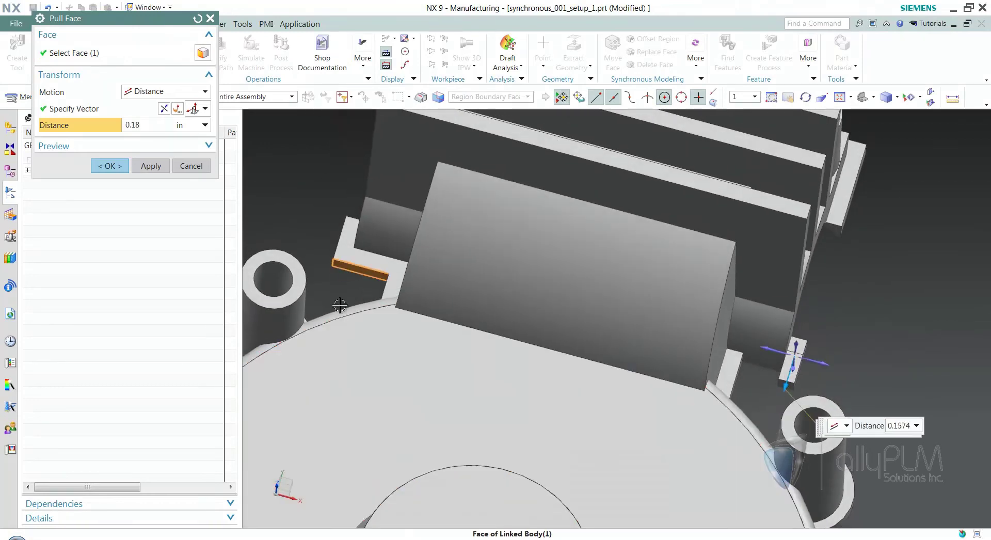
{"action": "mouse_move", "coordinate": [513, 459]}
{"action": "middle_mouse_down"}
{"action": "mouse_move", "coordinate": [672, 361]}
{"action": "mouse_move", "coordinate": [837, 302]}
{"action": "mouse_move", "coordinate": [856, 305]}
{"action": "middle_mouse_up"}
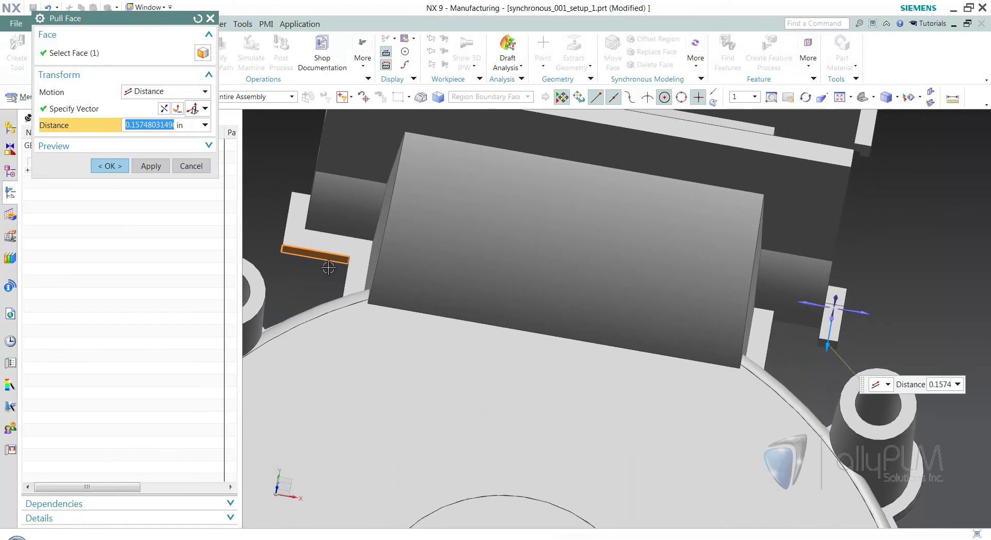
{"action": "left_click", "coordinate": [110, 165]}
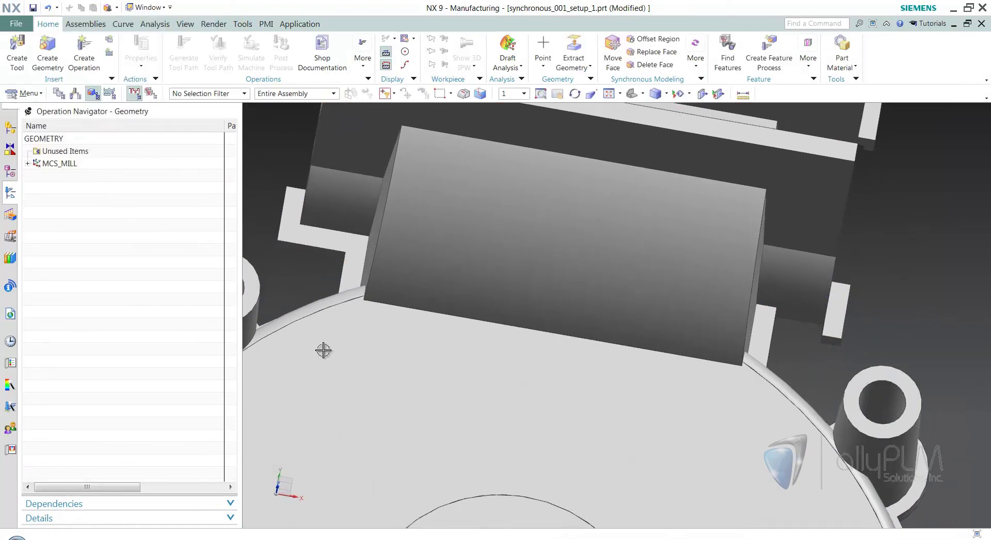
Step: Pull the end face of the small flange at the other side of the half-round housing about 0.02 in using Pull Face
{"action": "mouse_move", "coordinate": [520, 473]}
{"action": "middle_mouse_down"}
{"action": "mouse_move", "coordinate": [984, 347]}
{"action": "mouse_move", "coordinate": [978, 390]}
{"action": "mouse_move", "coordinate": [878, 315]}
{"action": "middle_mouse_up"}
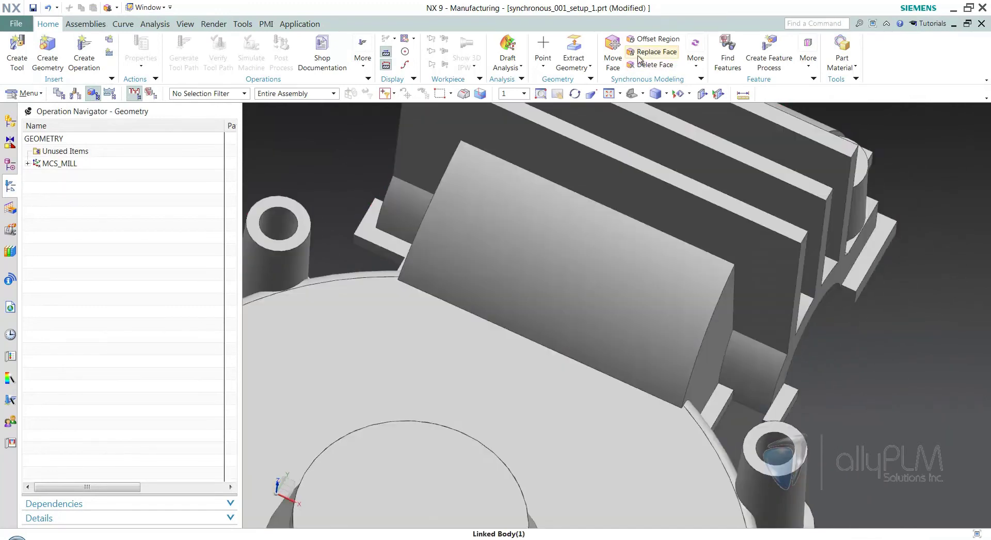
{"action": "left_click", "coordinate": [697, 69]}
{"action": "left_click", "coordinate": [728, 94]}
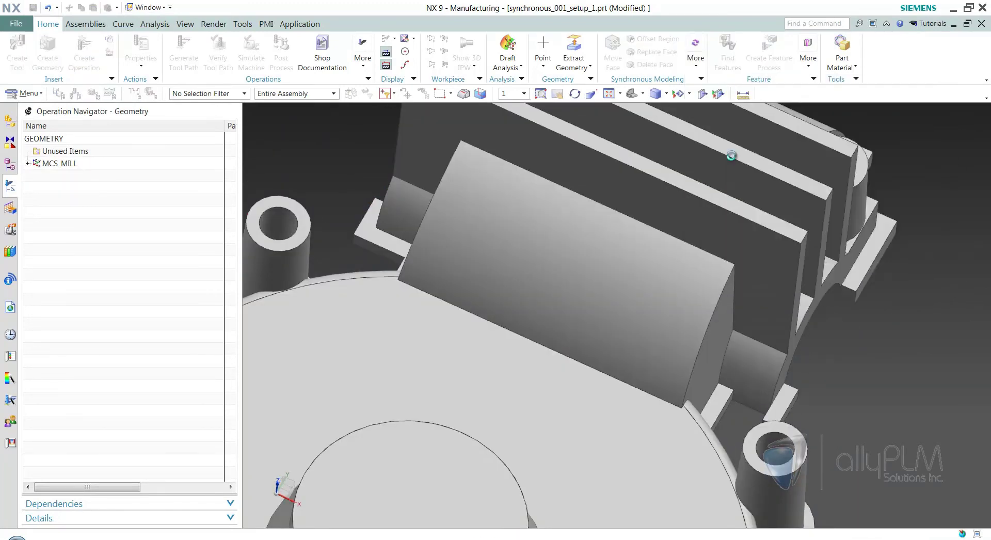
{"action": "scroll", "coordinate": [816, 310], "scroll_direction": "down", "scroll_amount": 5}
{"action": "middle_click_drag", "start_coordinate": [789, 334], "coordinate": [779, 310]}
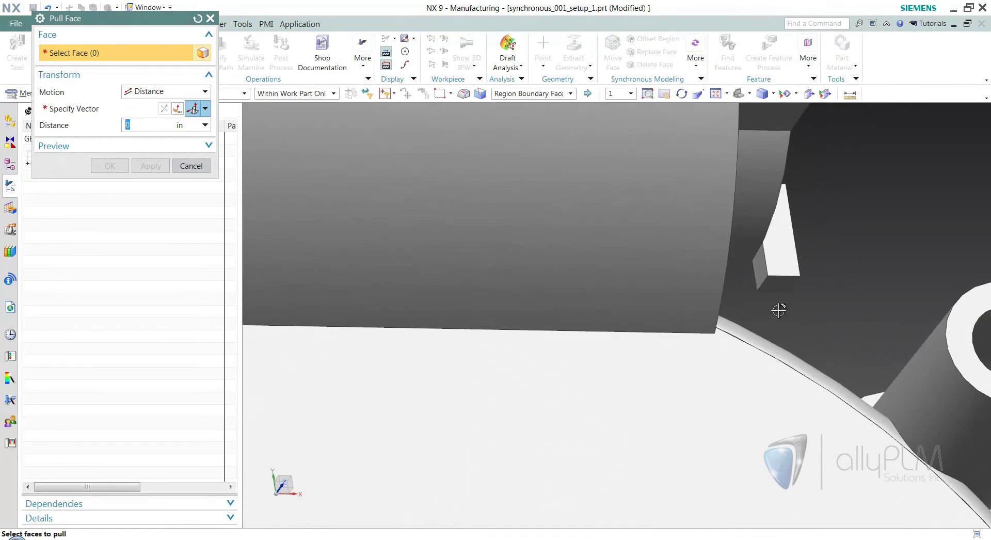
{"action": "left_click", "coordinate": [759, 266]}
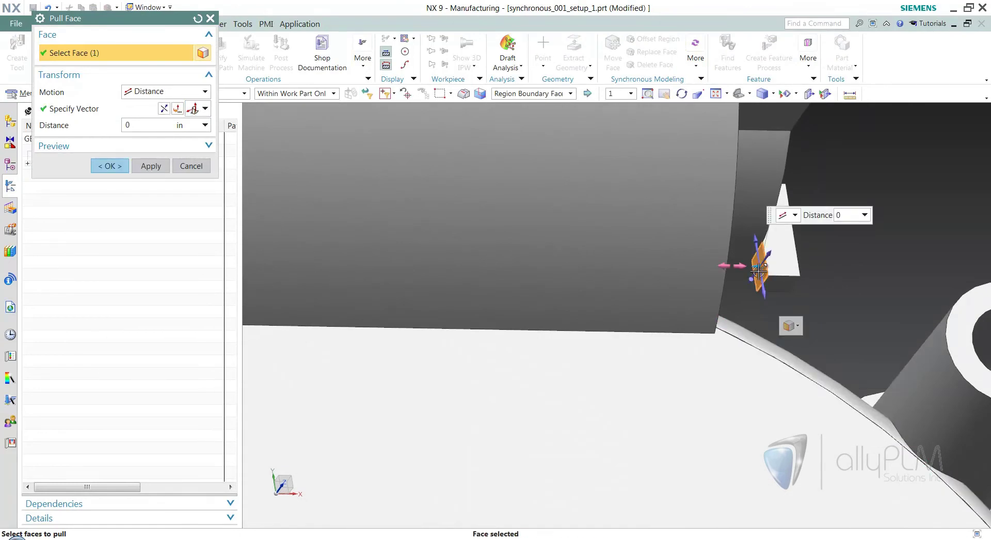
{"action": "middle_click_drag", "start_coordinate": [749, 269], "coordinate": [770, 294]}
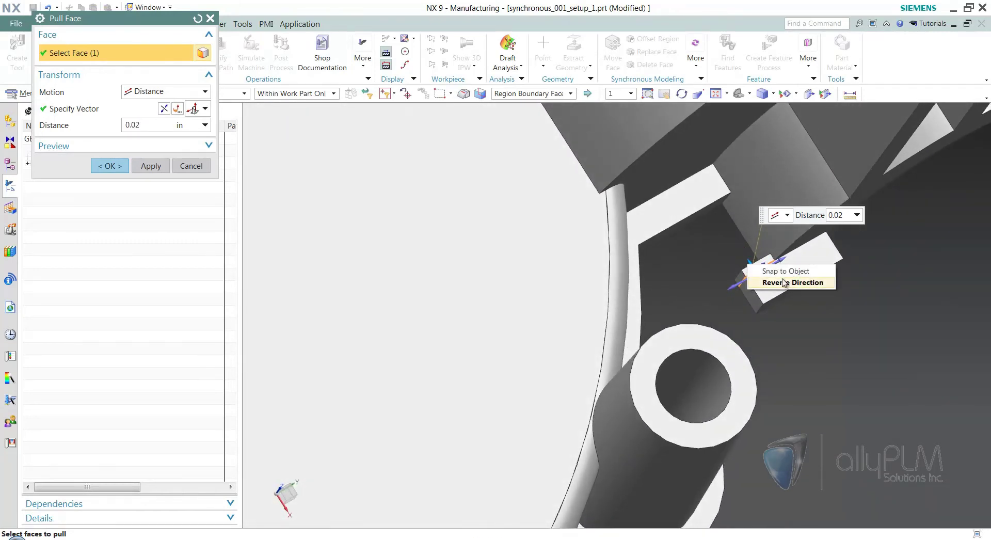
Step: Snap the pulled flange face to the opposing face across the gap and complete the Pull Face
{"action": "left_click", "coordinate": [784, 276]}
{"action": "middle_click_drag", "start_coordinate": [761, 371], "coordinate": [777, 440]}
{"action": "left_click", "coordinate": [690, 308]}
{"action": "scroll", "coordinate": [778, 441], "scroll_direction": "up", "scroll_amount": 1}
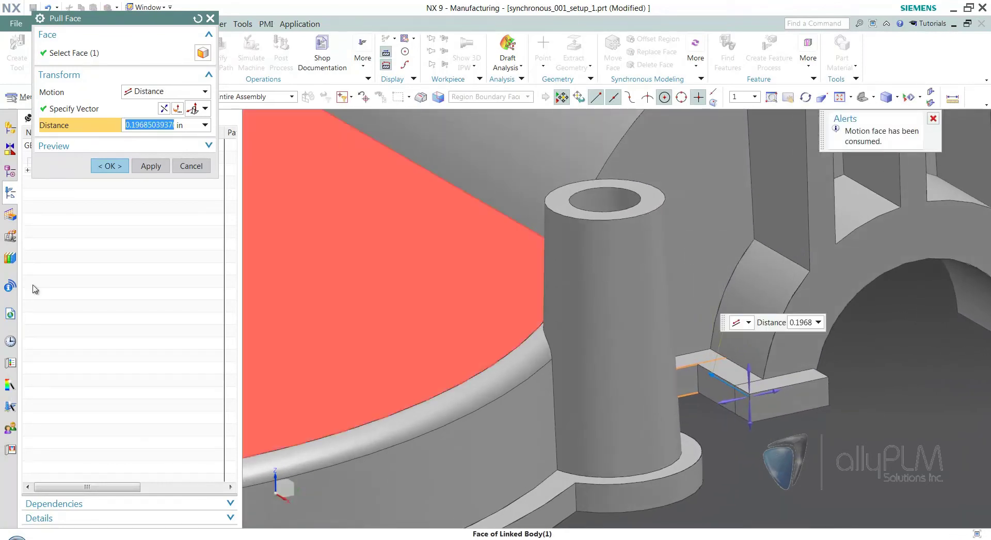
{"action": "left_click", "coordinate": [106, 167]}
{"action": "middle_click_drag", "start_coordinate": [594, 344], "coordinate": [834, 243]}
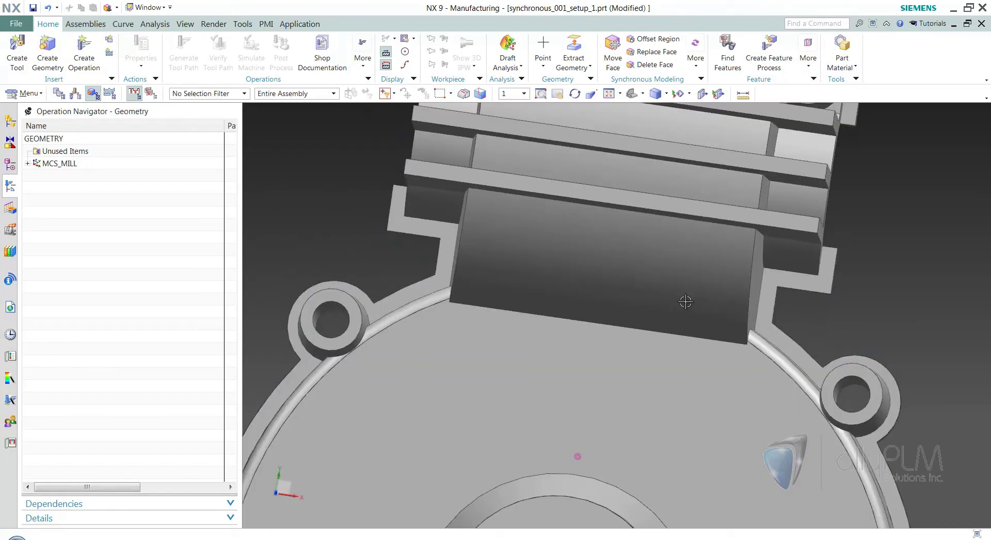
{"action": "middle_click_drag", "start_coordinate": [344, 281], "coordinate": [831, 427]}
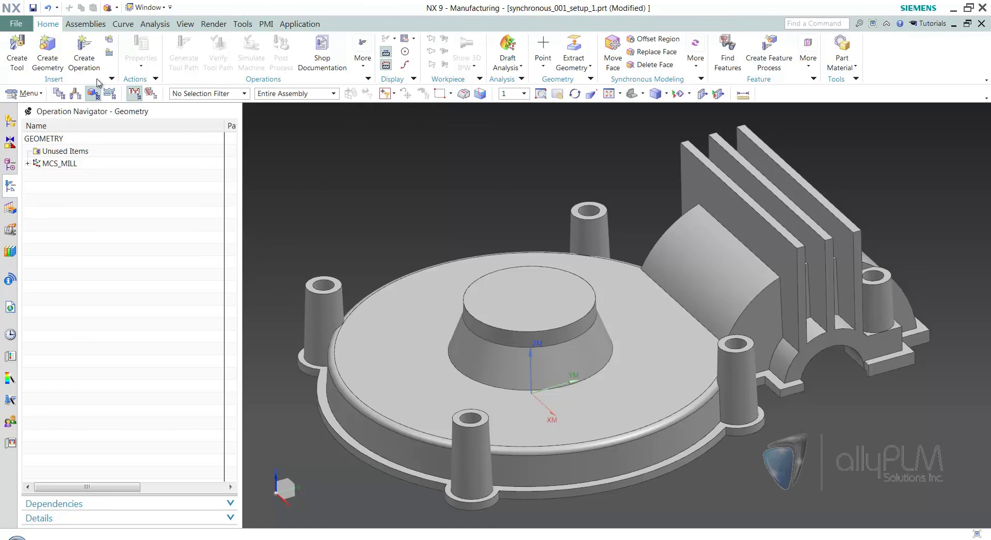
Step: Close all open parts and open synchronous_002.prt from the Lunch Bytes-Model Prep folder
{"action": "left_click", "coordinate": [15, 25]}
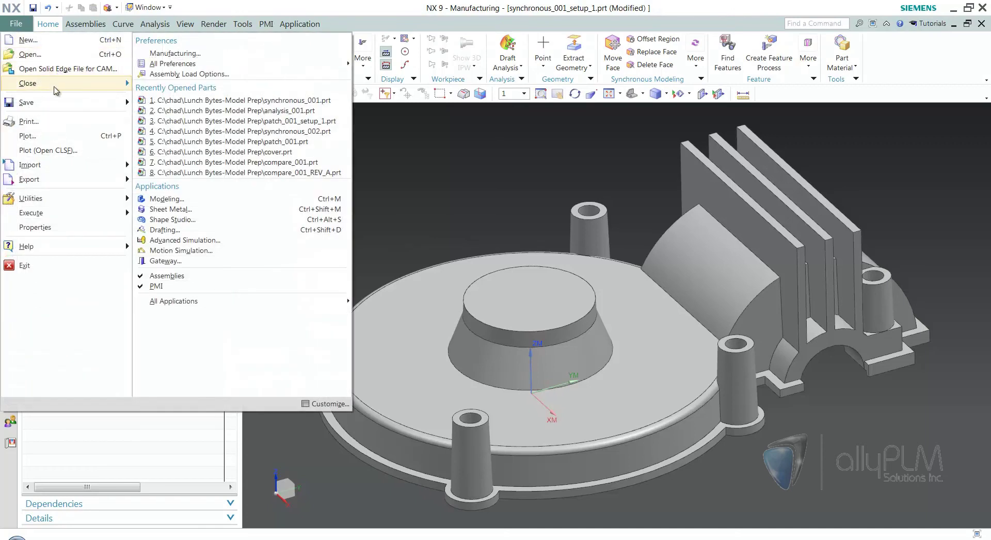
{"action": "mouse_move", "coordinate": [56, 85]}
{"action": "left_click", "coordinate": [177, 87]}
{"action": "left_click", "coordinate": [511, 307]}
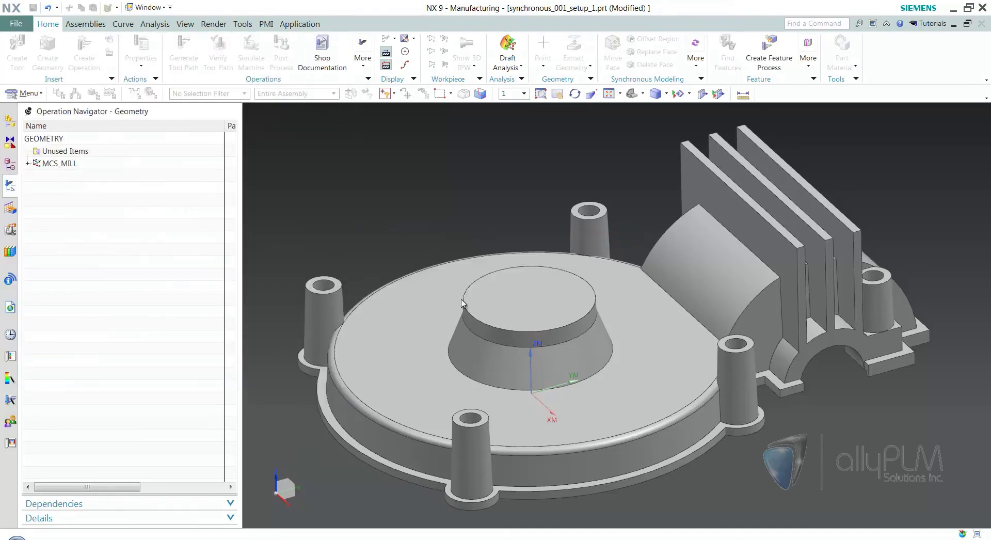
{"action": "left_click", "coordinate": [36, 49]}
{"action": "left_click", "coordinate": [368, 233]}
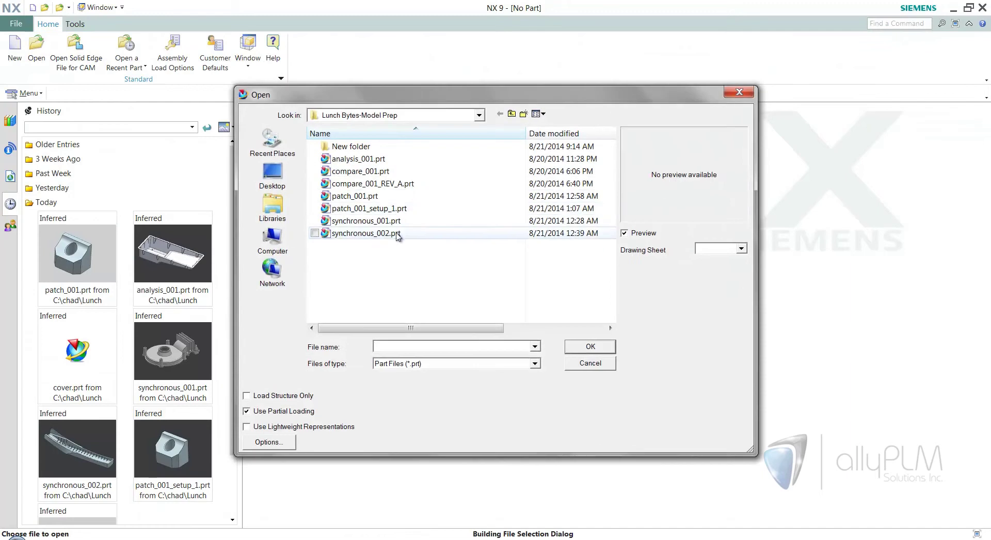
{"action": "left_click", "coordinate": [591, 347]}
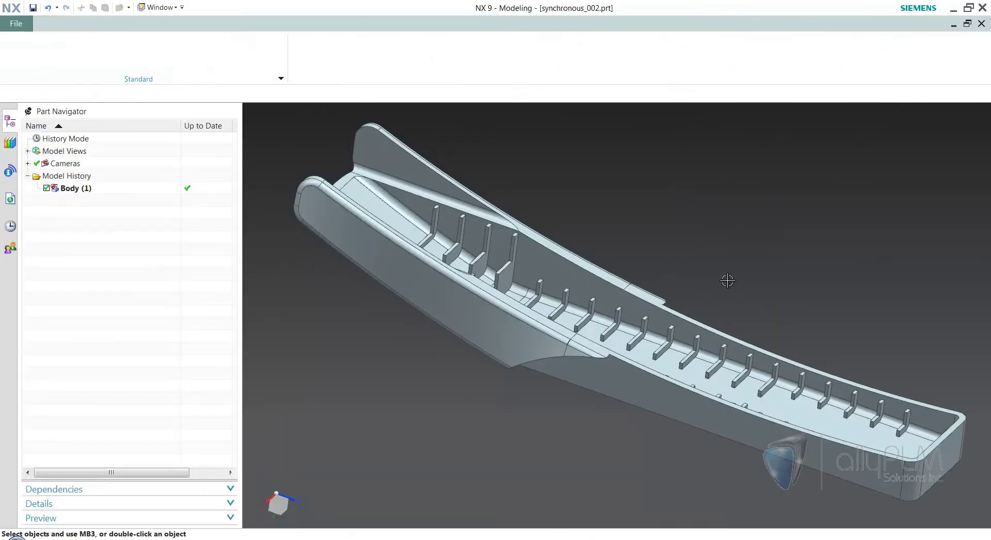
Step: Examine the tall and short ribs along the inner walls of the curved tray from several angles
{"action": "scroll", "coordinate": [712, 370], "scroll_direction": "up", "scroll_amount": 5}
{"action": "mouse_move", "coordinate": [712, 371]}
{"action": "middle_mouse_down"}
{"action": "mouse_move", "coordinate": [873, 364]}
{"action": "mouse_move", "coordinate": [755, 400]}
{"action": "mouse_move", "coordinate": [639, 379]}
{"action": "middle_mouse_up"}
{"action": "left_click", "coordinate": [631, 309]}
{"action": "key", "text": "Escape"}
{"action": "middle_click_drag", "start_coordinate": [724, 405], "coordinate": [845, 496]}
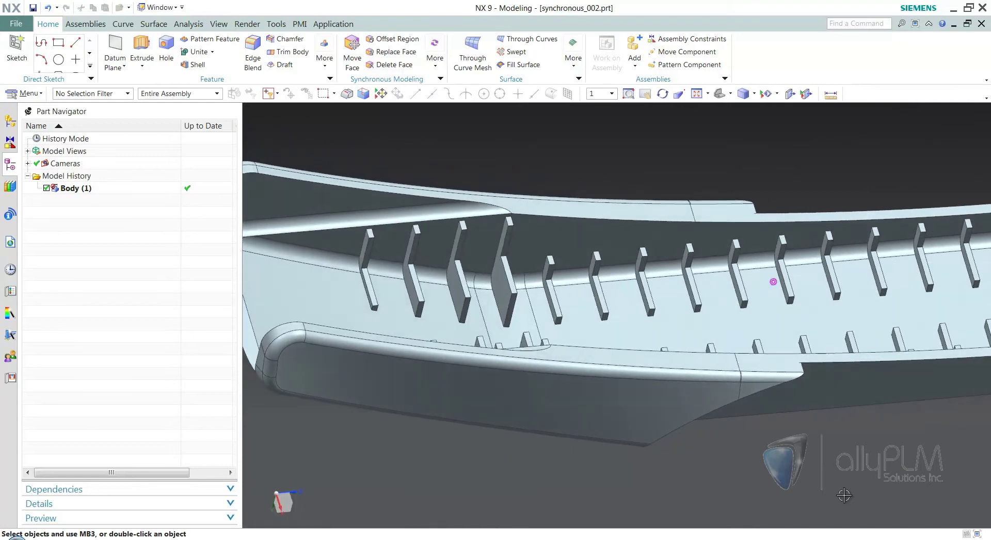
{"action": "left_click", "coordinate": [485, 233]}
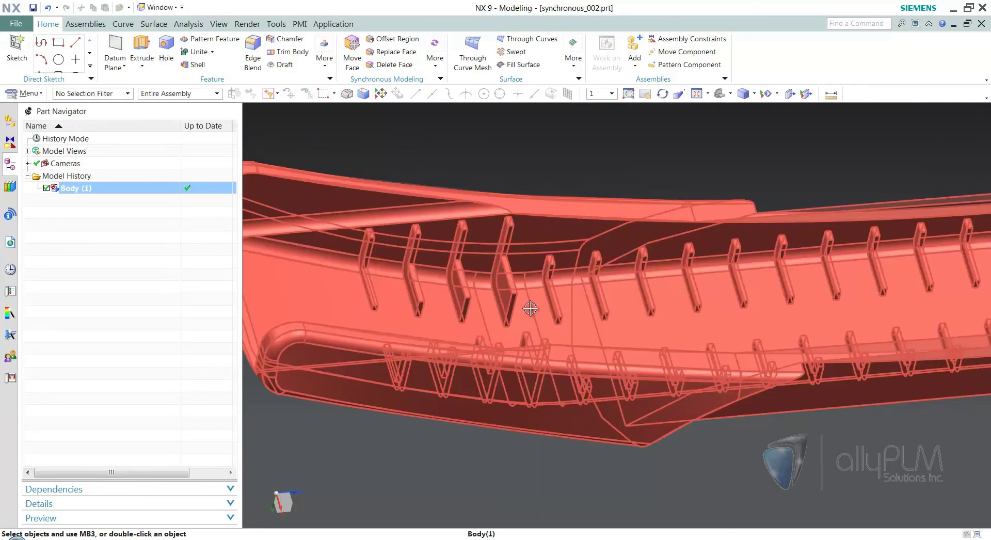
{"action": "middle_click_drag", "start_coordinate": [549, 343], "coordinate": [681, 489]}
{"action": "left_click", "coordinate": [454, 239]}
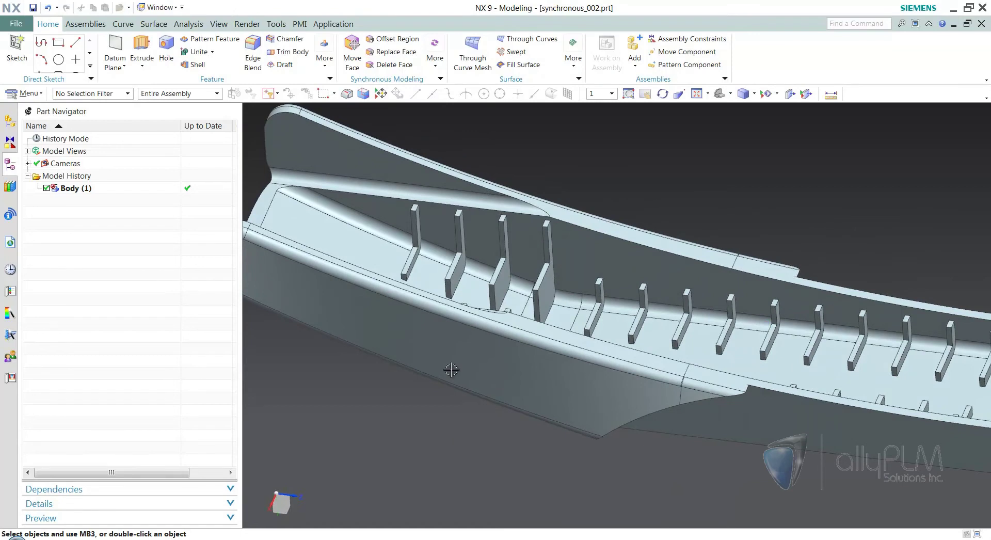
{"action": "left_click", "coordinate": [412, 214]}
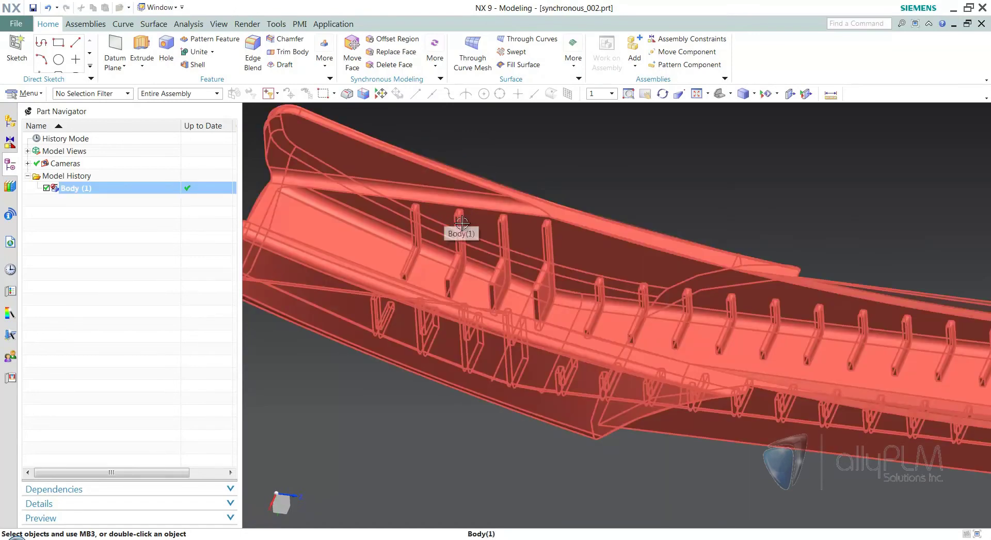
{"action": "middle_click_drag", "start_coordinate": [637, 286], "coordinate": [666, 186]}
{"action": "key", "text": "Escape"}
{"action": "scroll", "coordinate": [666, 186], "scroll_direction": "up", "scroll_amount": 3}
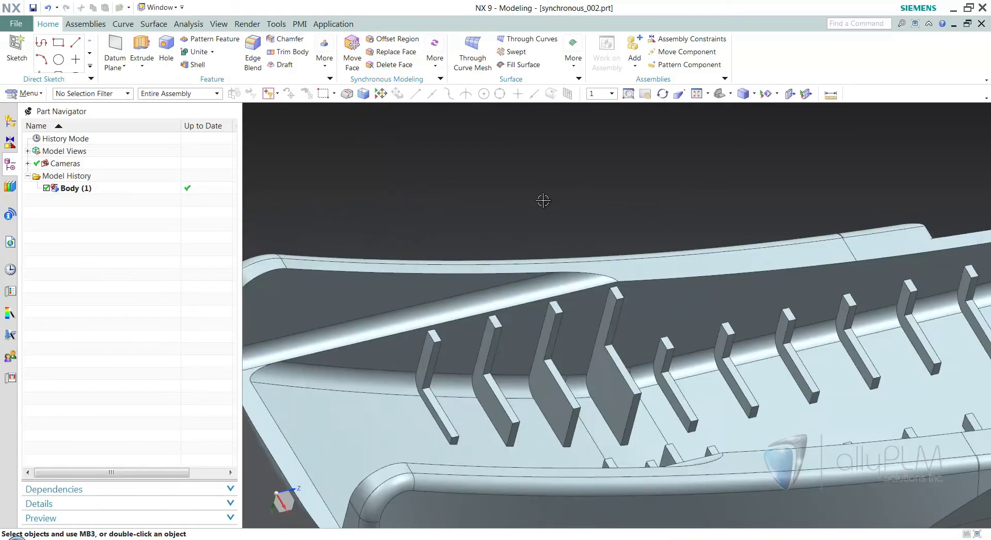
Step: Fill the gap between the first and second tall ribs by replacing the first rib's facing side with the second rib's side using Replace Face
{"action": "middle_click_drag", "start_coordinate": [580, 271], "coordinate": [567, 176]}
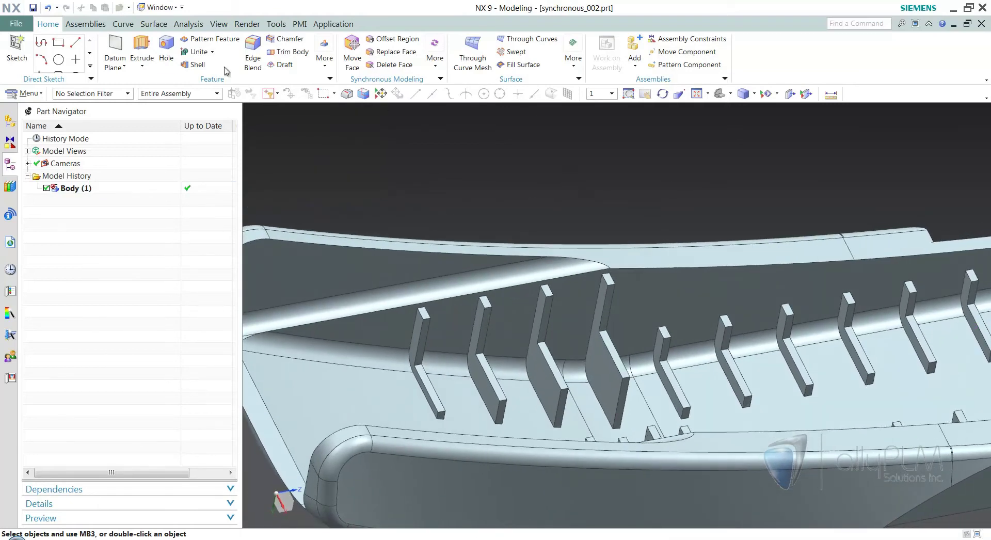
{"action": "left_click", "coordinate": [403, 55]}
{"action": "middle_click_drag", "start_coordinate": [508, 91], "coordinate": [523, 219]}
{"action": "left_click", "coordinate": [458, 321]}
{"action": "middle_click_drag", "start_coordinate": [458, 321], "coordinate": [497, 345]}
{"action": "left_click", "coordinate": [119, 98]}
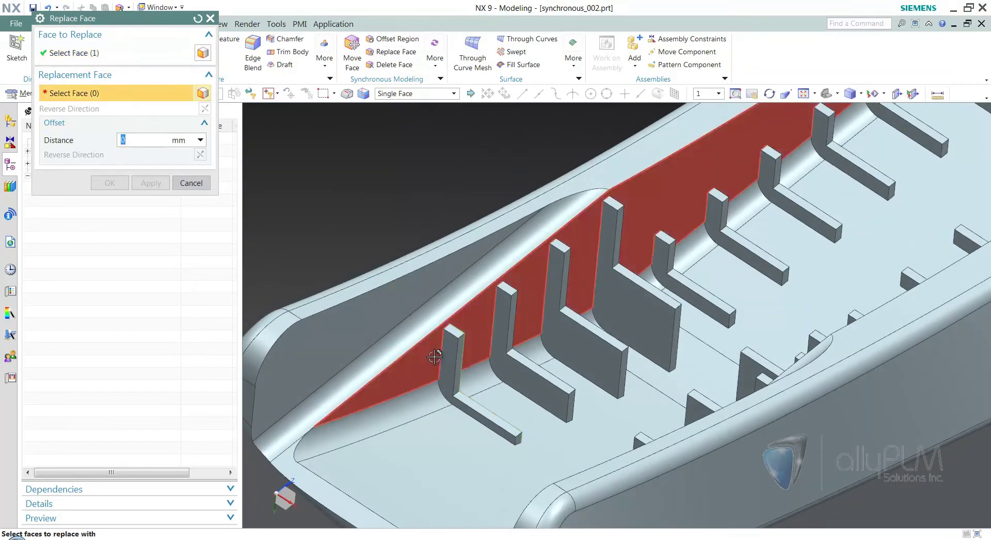
{"action": "left_click", "coordinate": [486, 392]}
{"action": "middle_click_drag", "start_coordinate": [486, 393], "coordinate": [548, 325]}
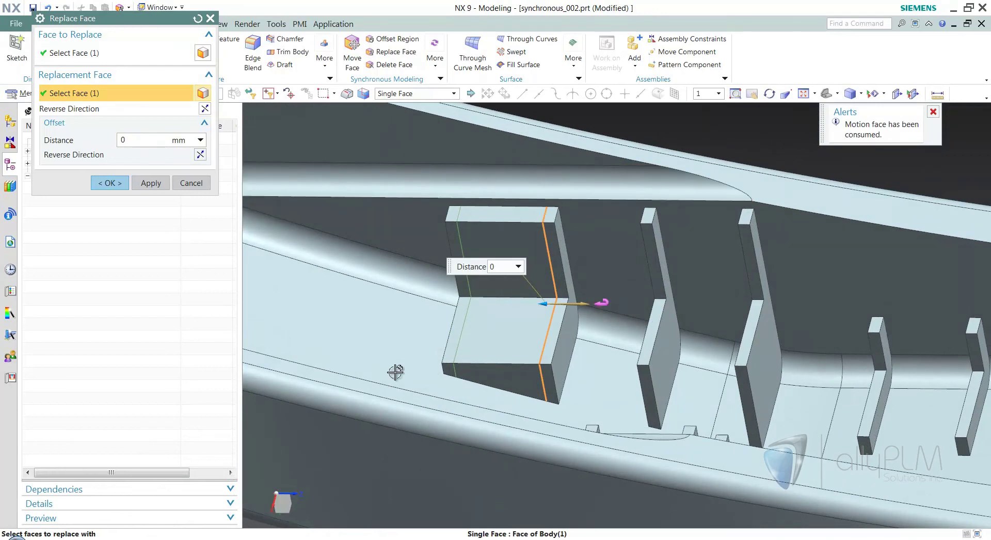
{"action": "middle_click", "coordinate": [519, 219]}
{"action": "middle_click_drag", "start_coordinate": [519, 219], "coordinate": [806, 164]}
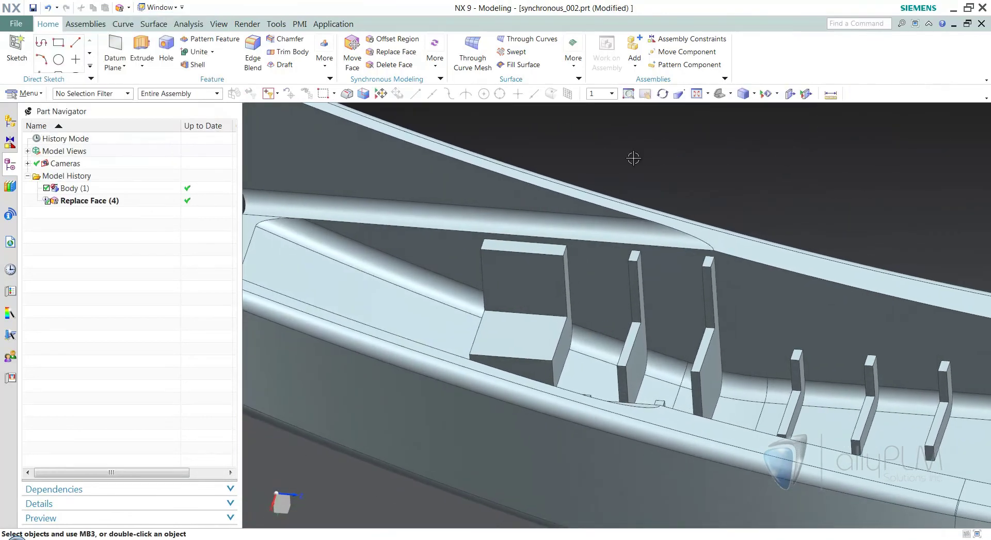
Step: Extend the filled rib block to the third tall rib by replacing its end face with the third rib's facing side
{"action": "middle_click_drag", "start_coordinate": [741, 165], "coordinate": [749, 184]}
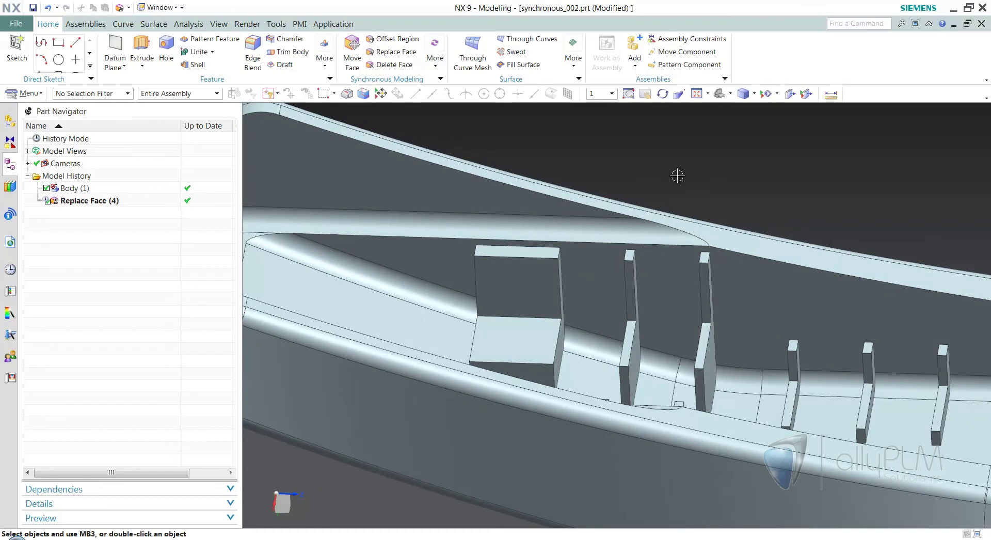
{"action": "middle_click_drag", "start_coordinate": [678, 176], "coordinate": [678, 176]}
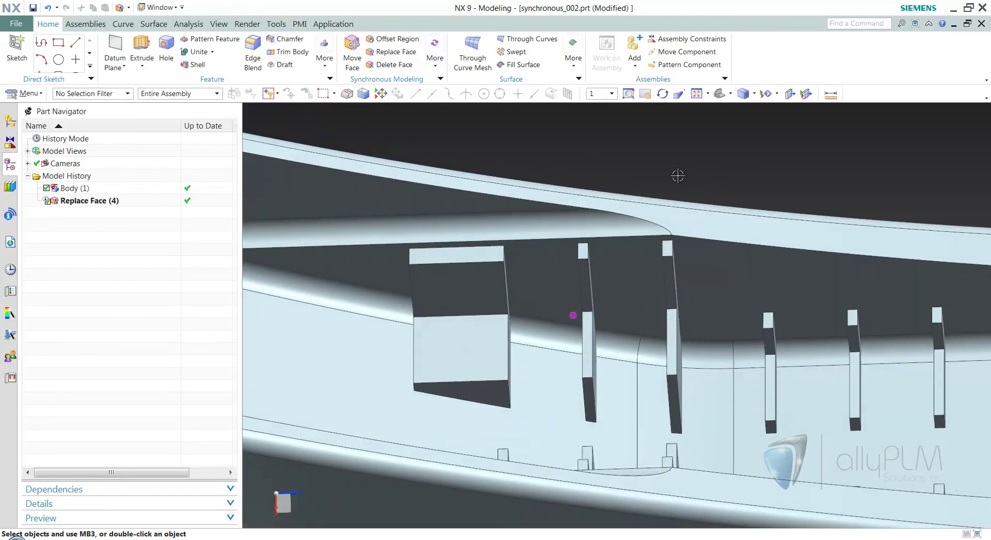
{"action": "left_click", "coordinate": [396, 52]}
{"action": "middle_click_drag", "start_coordinate": [621, 309], "coordinate": [608, 401]}
{"action": "left_click", "coordinate": [530, 325]}
{"action": "middle_click_drag", "start_coordinate": [529, 326], "coordinate": [242, 217]}
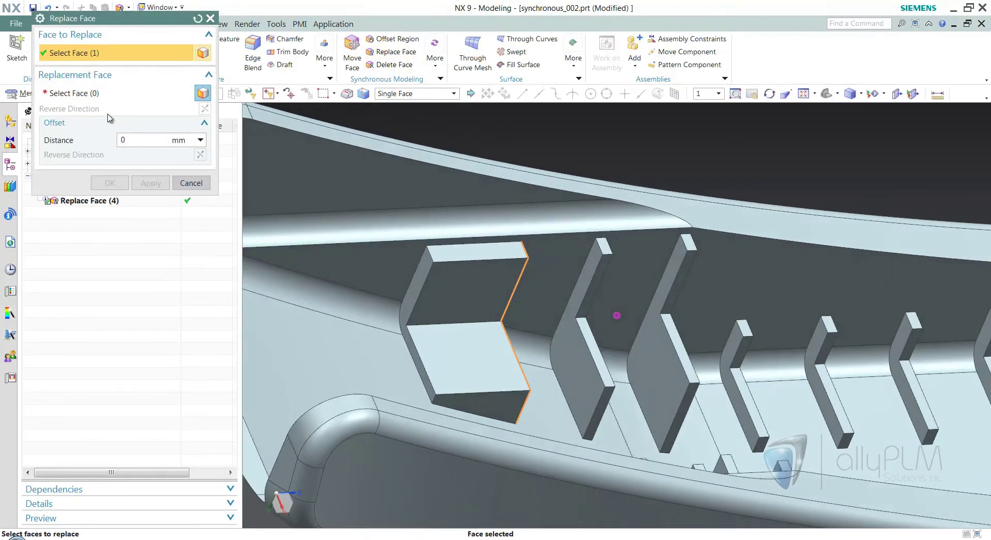
{"action": "left_click", "coordinate": [106, 97]}
{"action": "middle_click_drag", "start_coordinate": [580, 312], "coordinate": [597, 323]}
{"action": "left_click", "coordinate": [552, 335]}
{"action": "left_click", "coordinate": [123, 182]}
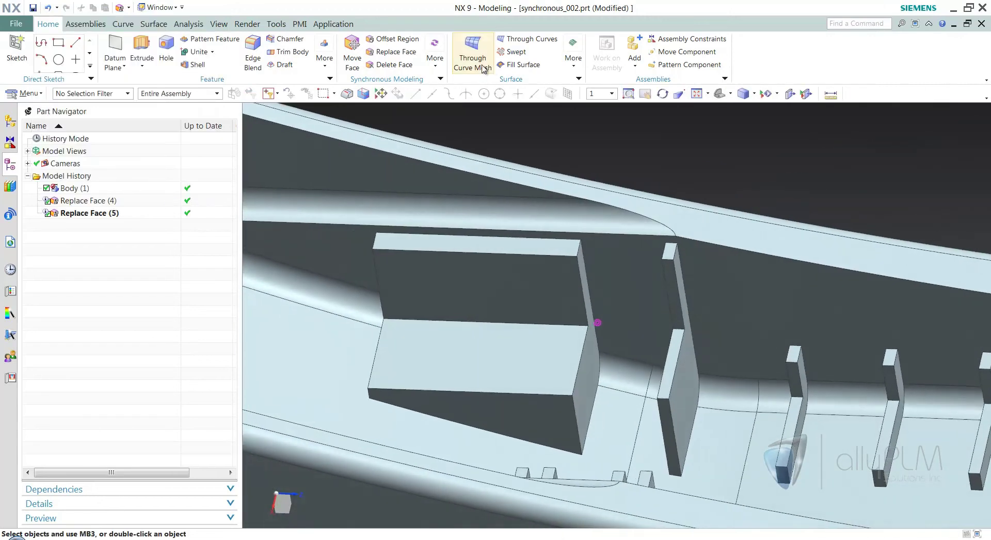
Step: Extend the rib block to the fourth tall rib by replacing the block's end face with that rib's facing side
{"action": "left_click", "coordinate": [385, 53]}
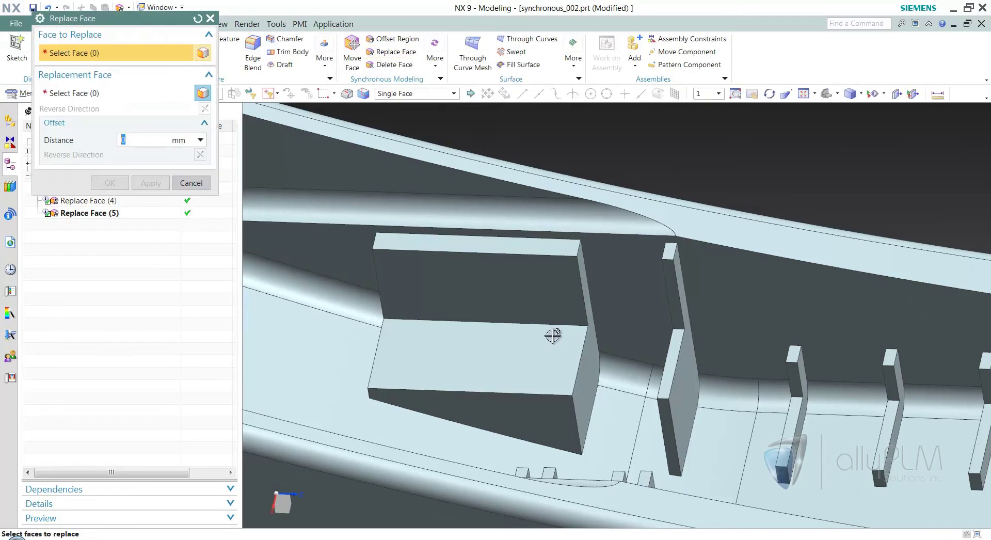
{"action": "left_click", "coordinate": [588, 388]}
{"action": "left_click", "coordinate": [562, 367]}
{"action": "middle_click_drag", "start_coordinate": [563, 368], "coordinate": [255, 174]}
{"action": "left_click", "coordinate": [106, 183]}
{"action": "middle_click_drag", "start_coordinate": [361, 259], "coordinate": [687, 258]}
{"action": "left_click", "coordinate": [689, 375]}
{"action": "middle_click_drag", "start_coordinate": [727, 379], "coordinate": [664, 115]}
{"action": "key", "text": "Escape"}
Step: Join the adjacent short rib to the block by replacing the rib's facing side with the block's end face using Replace Face
{"action": "left_click", "coordinate": [391, 52]}
{"action": "middle_click_drag", "start_coordinate": [681, 407], "coordinate": [632, 300]}
{"action": "middle_click_drag", "start_coordinate": [625, 334], "coordinate": [541, 319]}
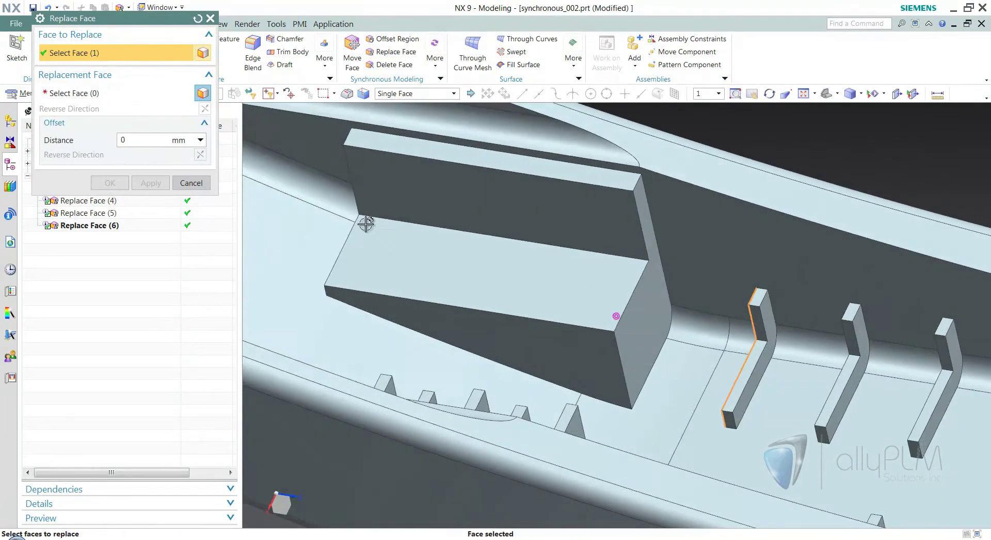
{"action": "left_click", "coordinate": [114, 94]}
{"action": "middle_click_drag", "start_coordinate": [620, 336], "coordinate": [372, 317]}
{"action": "left_click", "coordinate": [562, 392]}
{"action": "left_click", "coordinate": [110, 183]}
Step: Examine the rib layout in a plan view, focusing on the short ribs at the rounded closed end of the tray
{"action": "middle_click_drag", "start_coordinate": [531, 172], "coordinate": [621, 509]}
{"action": "key", "text": "F8"}
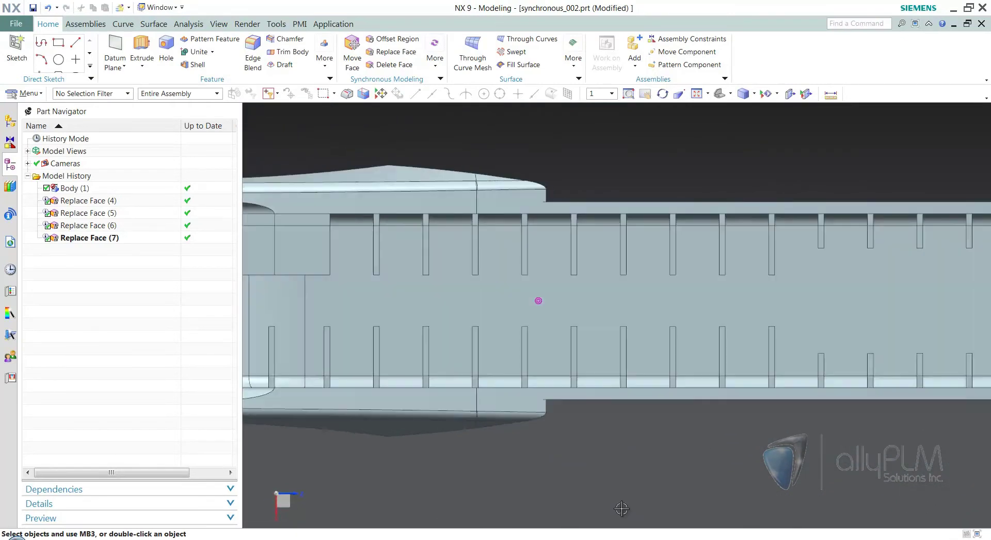
{"action": "scroll", "coordinate": [449, 281], "scroll_direction": "down", "scroll_amount": 3}
{"action": "scroll", "coordinate": [727, 253], "scroll_direction": "up", "scroll_amount": 3}
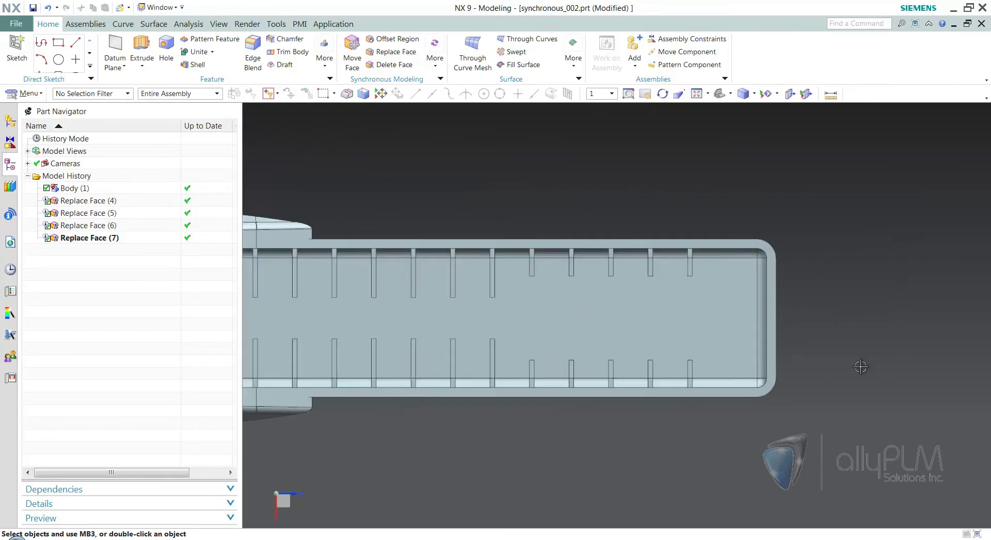
{"action": "scroll", "coordinate": [727, 202], "scroll_direction": "up", "scroll_amount": 2}
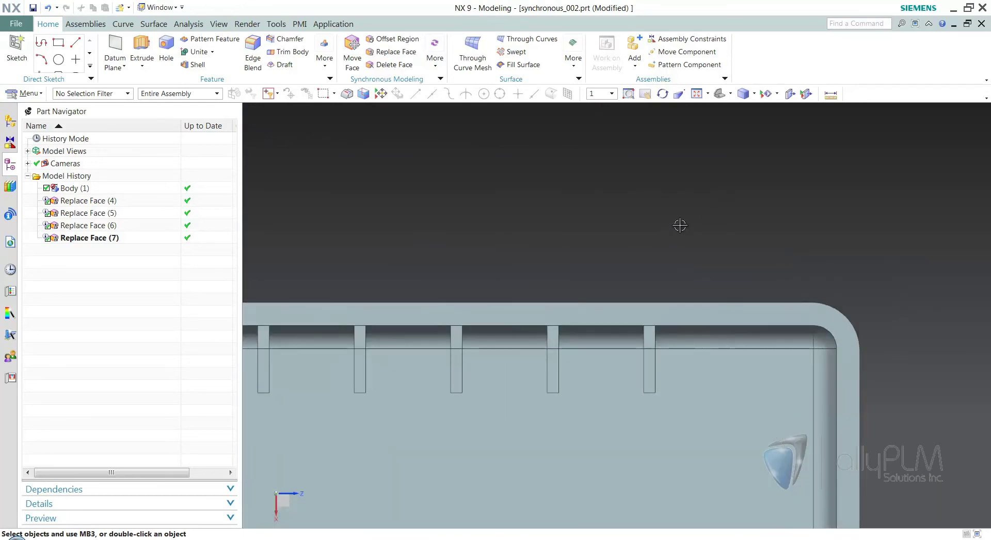
{"action": "scroll", "coordinate": [681, 226], "scroll_direction": "down", "scroll_amount": 1}
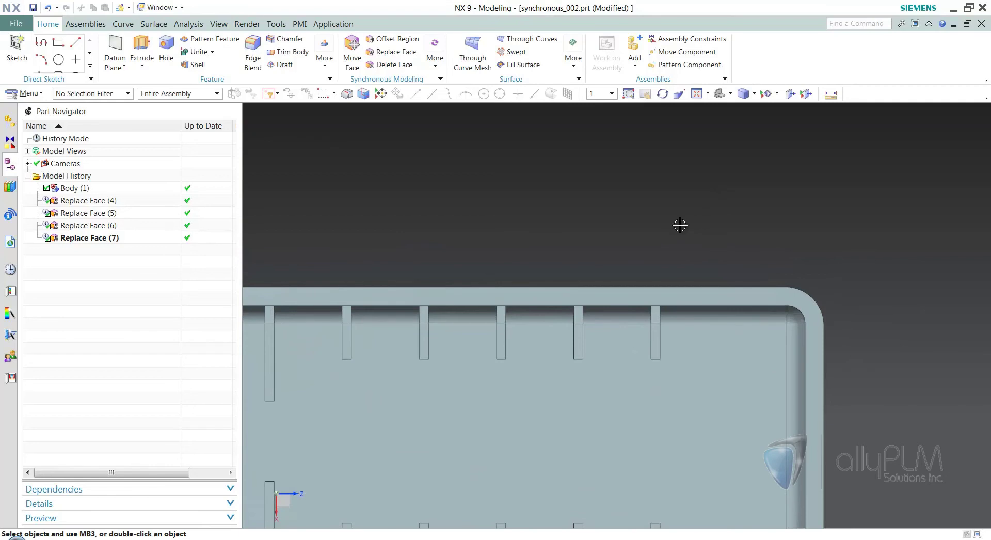
{"action": "scroll", "coordinate": [681, 225], "scroll_direction": "down", "scroll_amount": 2}
{"action": "scroll", "coordinate": [718, 222], "scroll_direction": "up", "scroll_amount": 1}
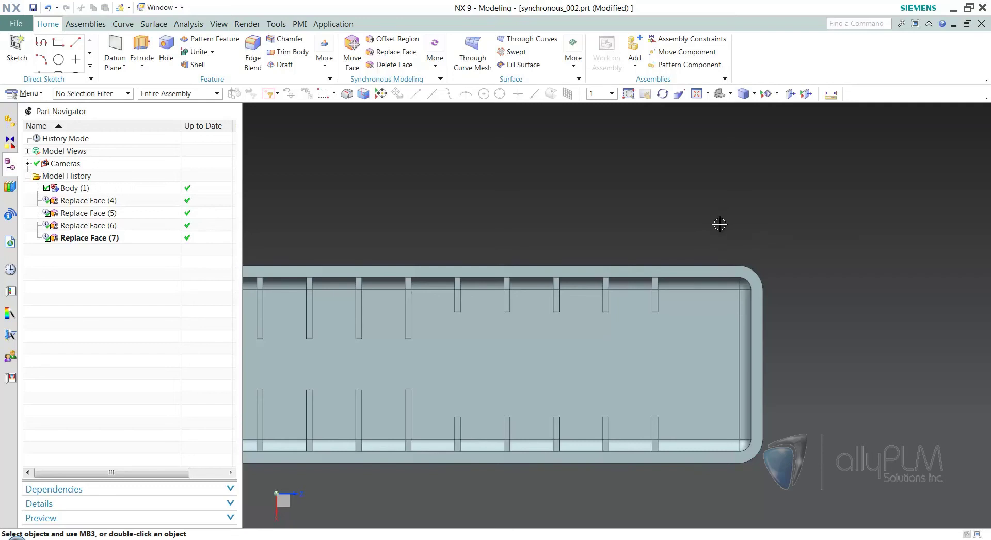
Step: Examine the last short ribs on the inner wall near the closed end of the tray at an angle
{"action": "mouse_move", "coordinate": [720, 225]}
{"action": "middle_mouse_down"}
{"action": "mouse_move", "coordinate": [762, 282]}
{"action": "mouse_move", "coordinate": [694, 319]}
{"action": "middle_mouse_up"}
{"action": "left_click", "coordinate": [694, 320]}
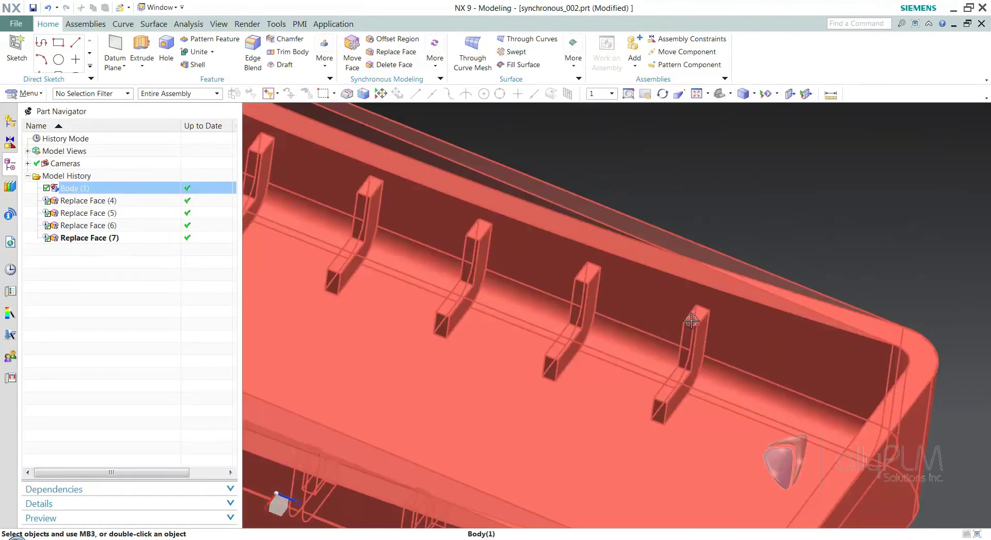
{"action": "key", "text": "Escape"}
{"action": "middle_click_drag", "start_coordinate": [736, 292], "coordinate": [802, 202]}
{"action": "left_click", "coordinate": [668, 388]}
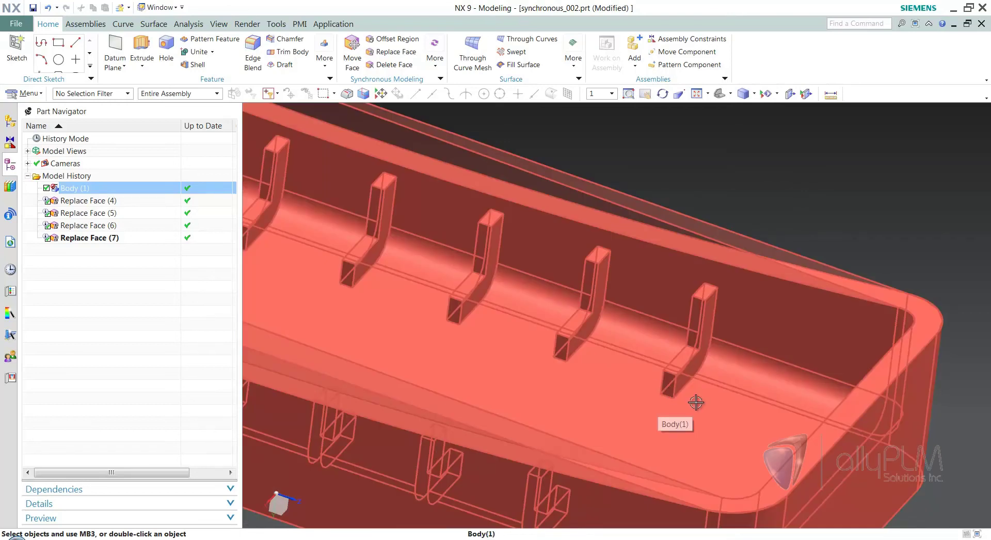
{"action": "key", "text": "Escape"}
{"action": "mouse_move", "coordinate": [796, 222]}
{"action": "middle_mouse_down"}
{"action": "mouse_move", "coordinate": [881, 269]}
{"action": "mouse_move", "coordinate": [750, 243]}
{"action": "mouse_move", "coordinate": [781, 234]}
{"action": "mouse_move", "coordinate": [798, 445]}
{"action": "mouse_move", "coordinate": [796, 406]}
{"action": "mouse_move", "coordinate": [755, 437]}
{"action": "middle_mouse_up"}
{"action": "middle_click_drag", "start_coordinate": [637, 327], "coordinate": [811, 223]}
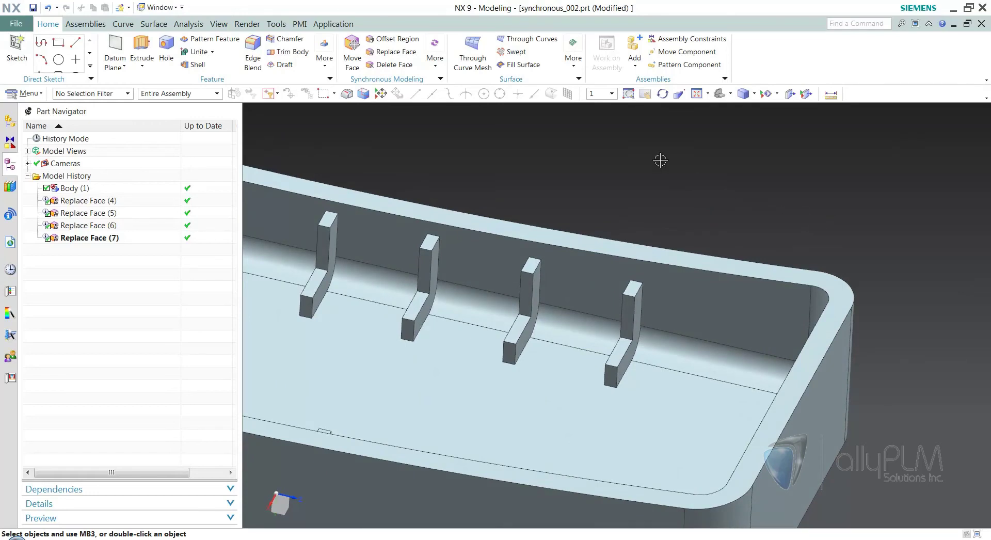
Step: Start a From Plane or Surface draft with a vertical draw direction taken at the last short rib and the tray floor as stationary face
{"action": "left_click", "coordinate": [281, 65]}
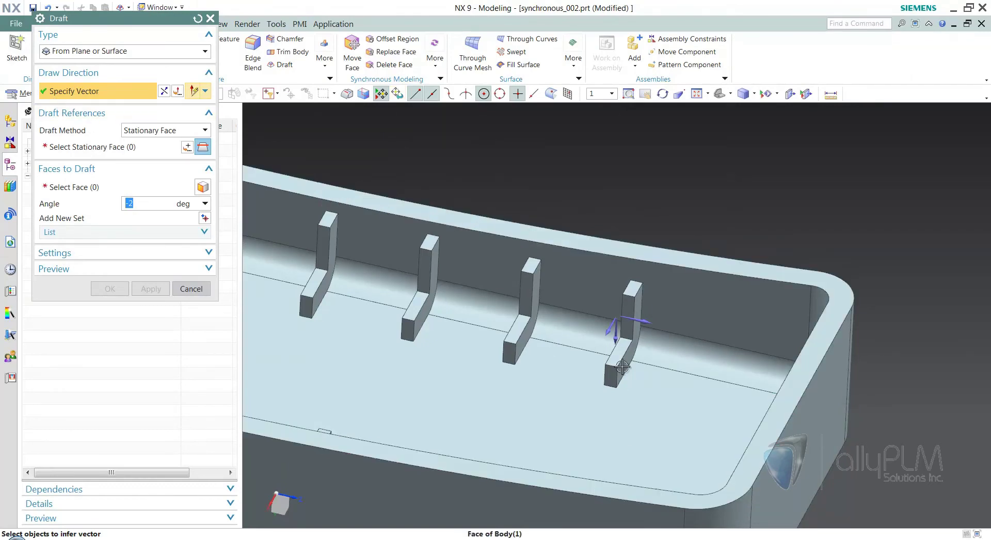
{"action": "left_click", "coordinate": [617, 342]}
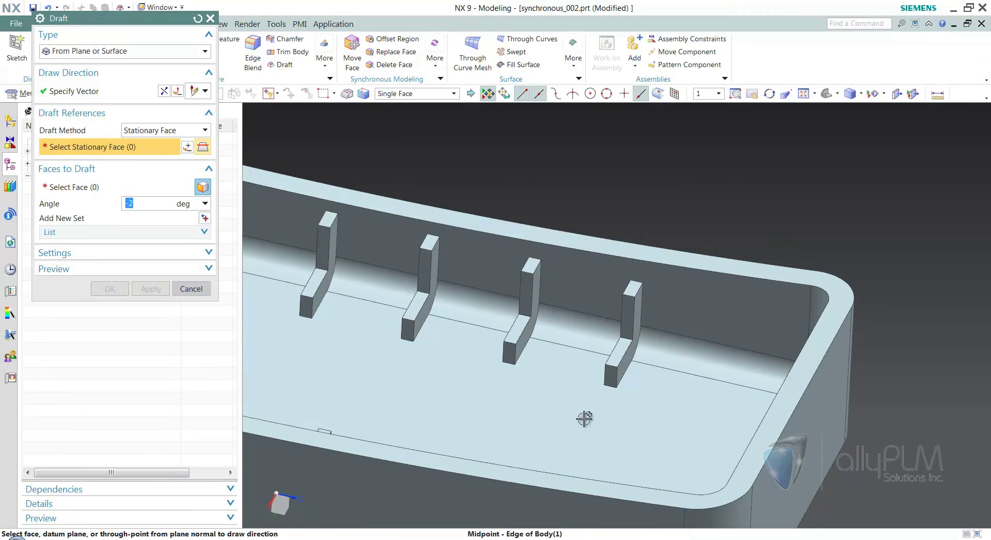
{"action": "left_click", "coordinate": [692, 454]}
{"action": "middle_click_drag", "start_coordinate": [786, 224], "coordinate": [788, 193]}
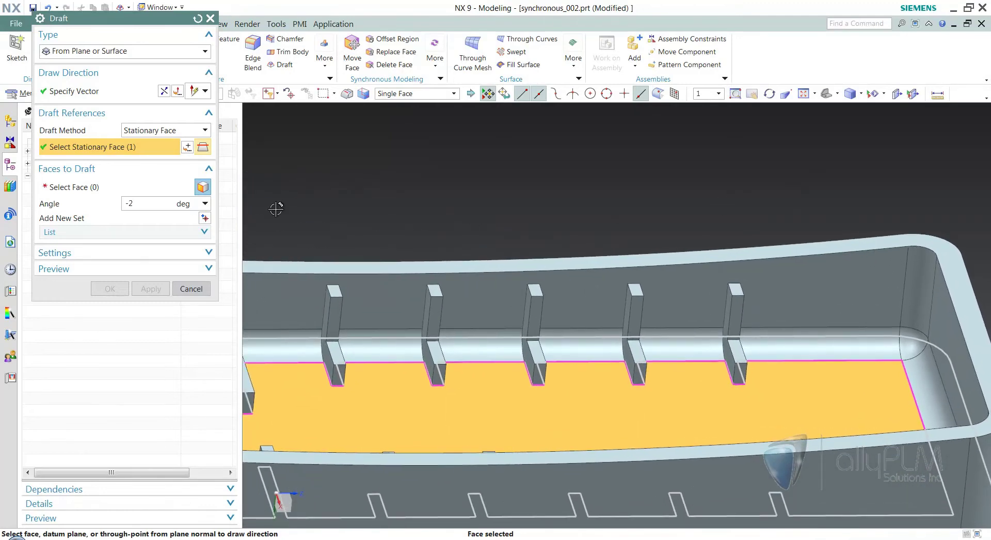
{"action": "left_click", "coordinate": [90, 191]}
Step: Add both side faces of the last short rib near the tray's end wall to the faces to draft at -2 degrees
{"action": "middle_click_drag", "start_coordinate": [780, 445], "coordinate": [752, 450]}
{"action": "scroll", "coordinate": [752, 450], "scroll_direction": "up", "scroll_amount": 3}
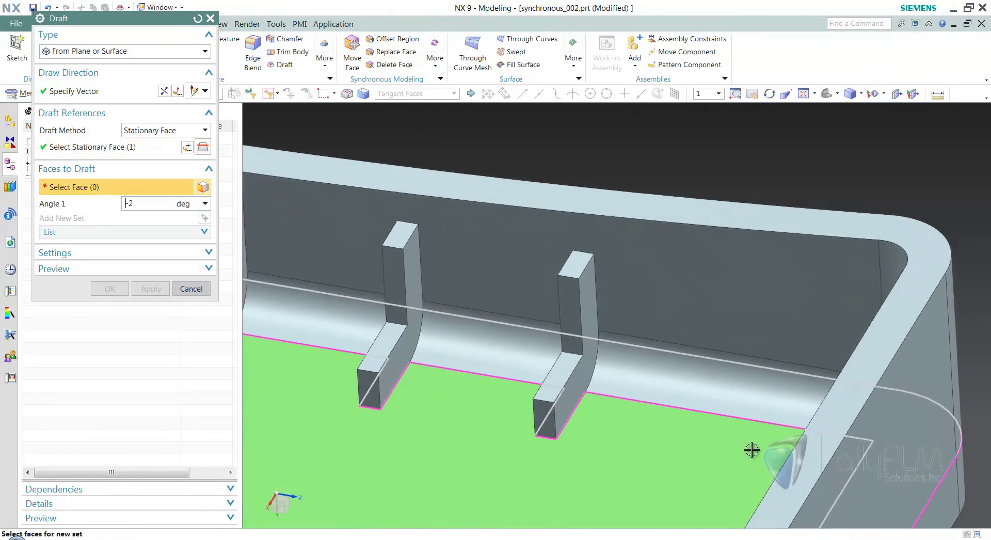
{"action": "scroll", "coordinate": [752, 450], "scroll_direction": "up", "scroll_amount": 2}
{"action": "left_click", "coordinate": [652, 331]}
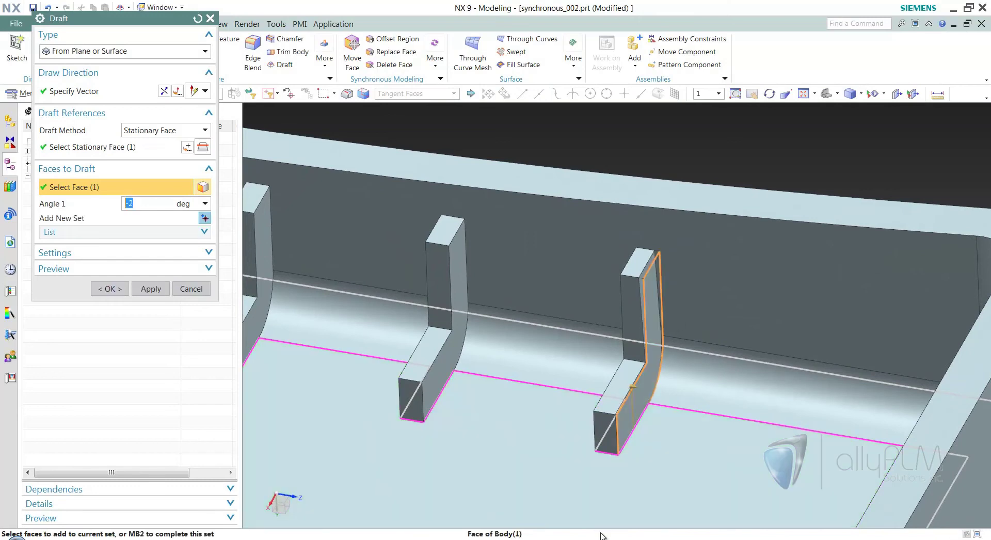
{"action": "middle_click_drag", "start_coordinate": [659, 364], "coordinate": [615, 483]}
{"action": "left_click", "coordinate": [528, 319]}
{"action": "middle_click_drag", "start_coordinate": [528, 319], "coordinate": [532, 409]}
{"action": "scroll", "coordinate": [563, 413], "scroll_direction": "down", "scroll_amount": 5}
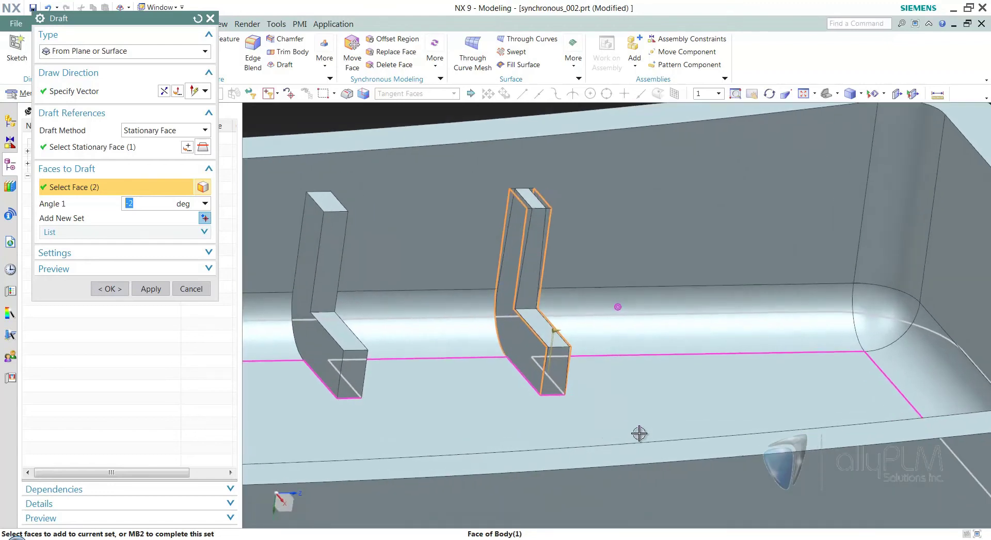
{"action": "middle_click_drag", "start_coordinate": [563, 365], "coordinate": [684, 278]}
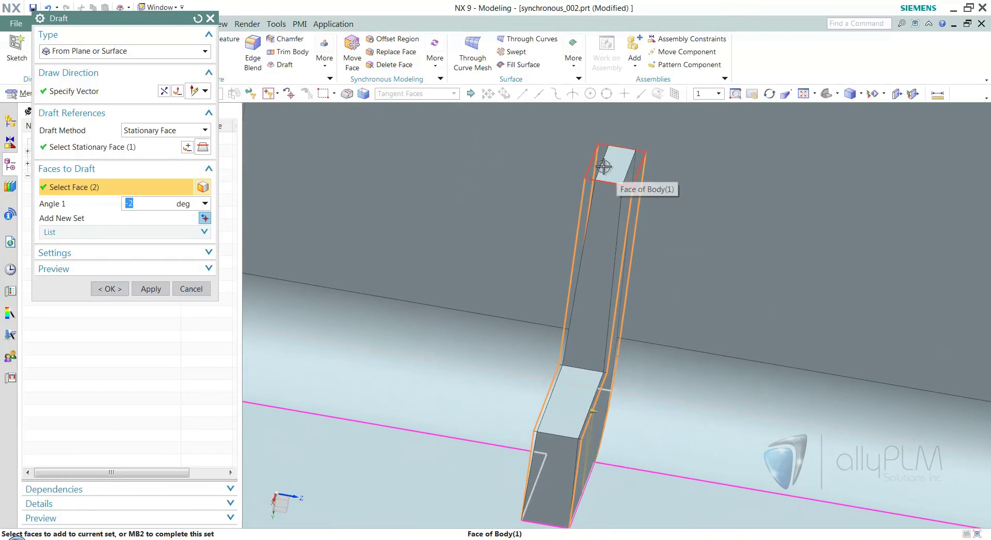
{"action": "scroll", "coordinate": [712, 237], "scroll_direction": "up", "scroll_amount": 5}
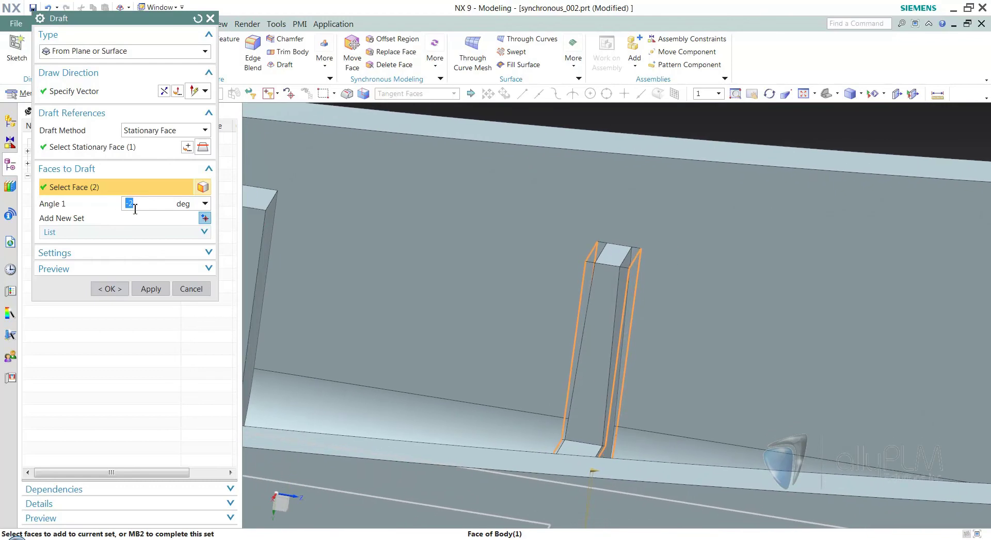
{"action": "middle_click_drag", "start_coordinate": [426, 259], "coordinate": [719, 394]}
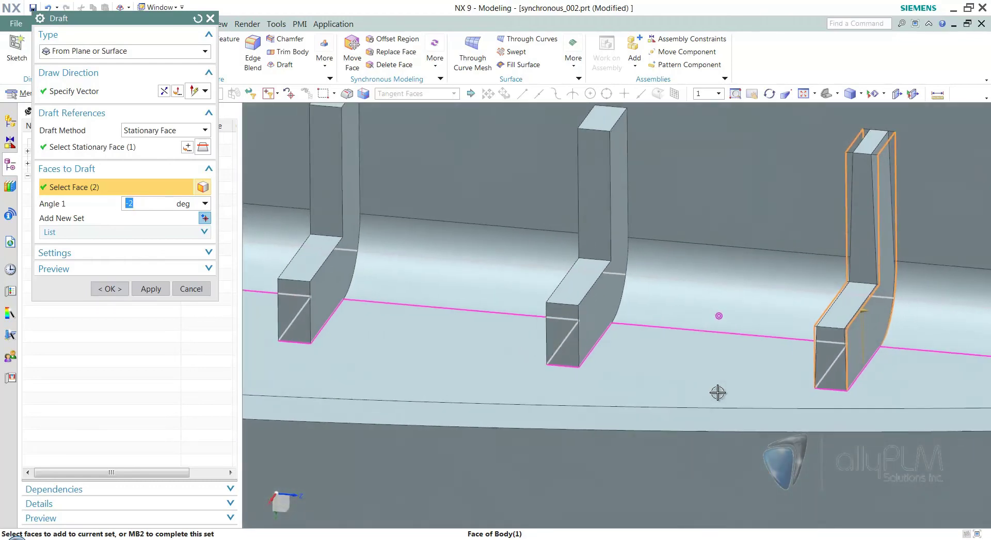
Step: Add the side faces of the next four short ribs to the set and apply the -2 degree draft
{"action": "left_click", "coordinate": [593, 299]}
{"action": "middle_click_drag", "start_coordinate": [629, 407], "coordinate": [635, 326]}
{"action": "left_click", "coordinate": [598, 154]}
{"action": "middle_click_drag", "start_coordinate": [599, 155], "coordinate": [673, 244]}
{"action": "middle_click_drag", "start_coordinate": [621, 338], "coordinate": [559, 323]}
{"action": "left_click", "coordinate": [366, 268]}
{"action": "middle_click_drag", "start_coordinate": [526, 380], "coordinate": [706, 301]}
{"action": "left_click", "coordinate": [439, 268]}
{"action": "left_click", "coordinate": [712, 294]}
{"action": "left_click", "coordinate": [403, 304]}
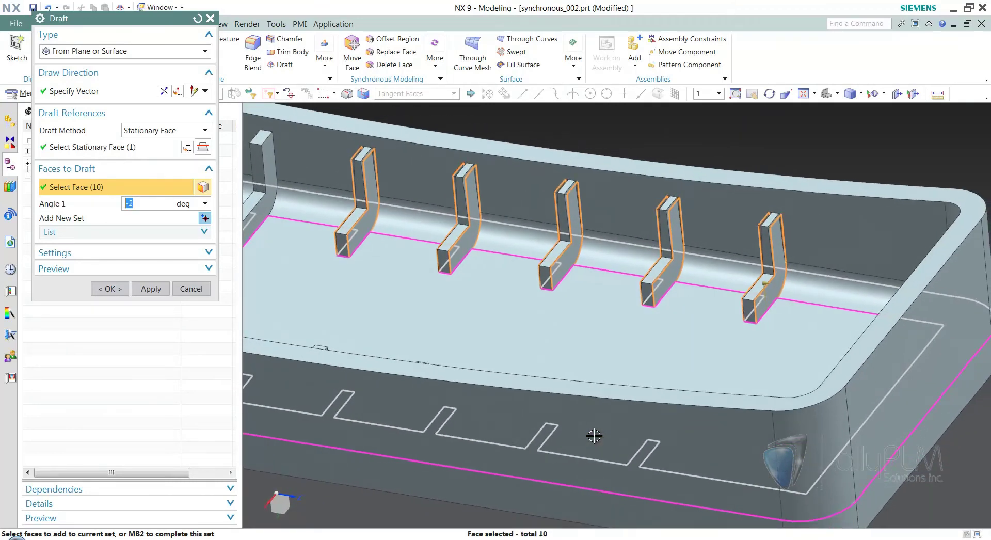
{"action": "left_click", "coordinate": [110, 289]}
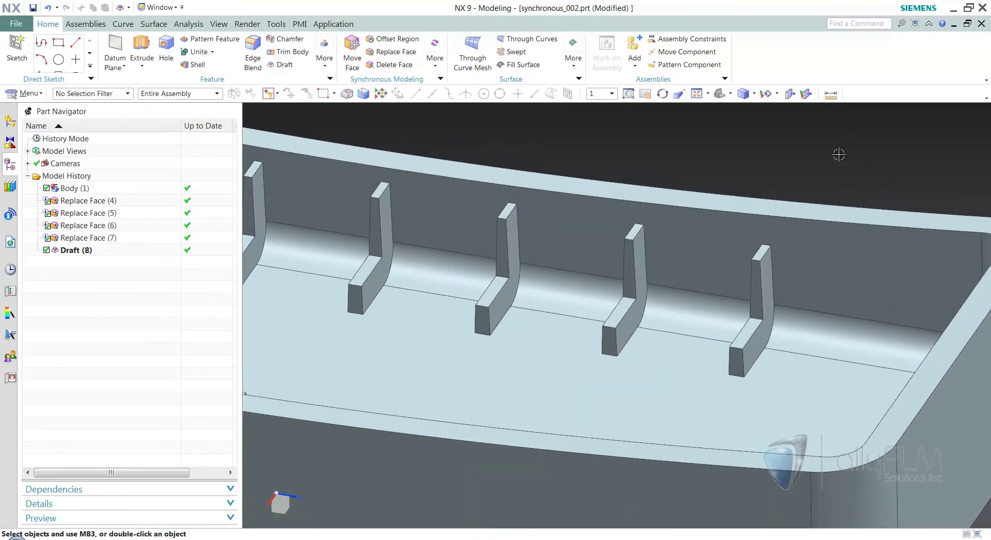
Step: Measure the thickness of a drafted rib across the front edge of its top face
{"action": "left_click", "coordinate": [832, 94]}
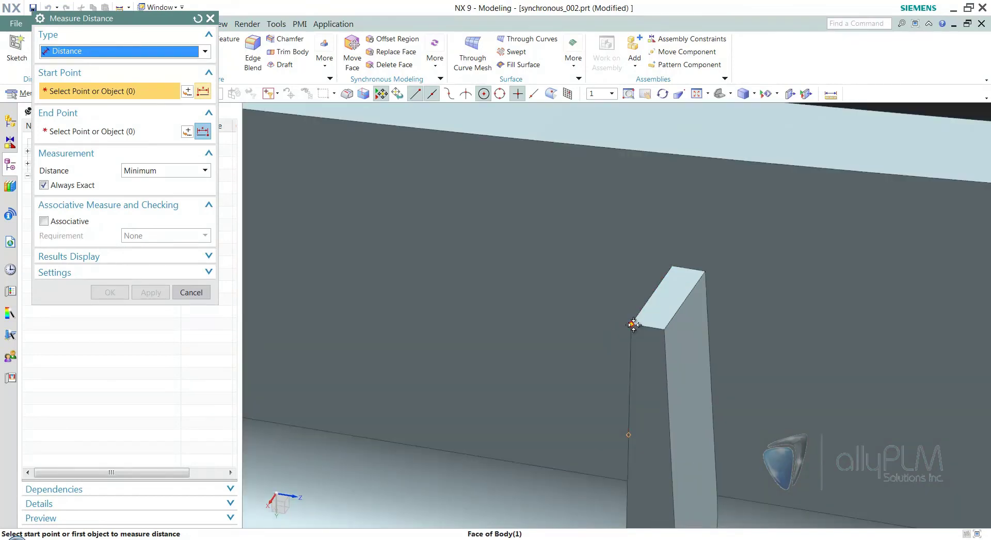
{"action": "left_click", "coordinate": [634, 324]}
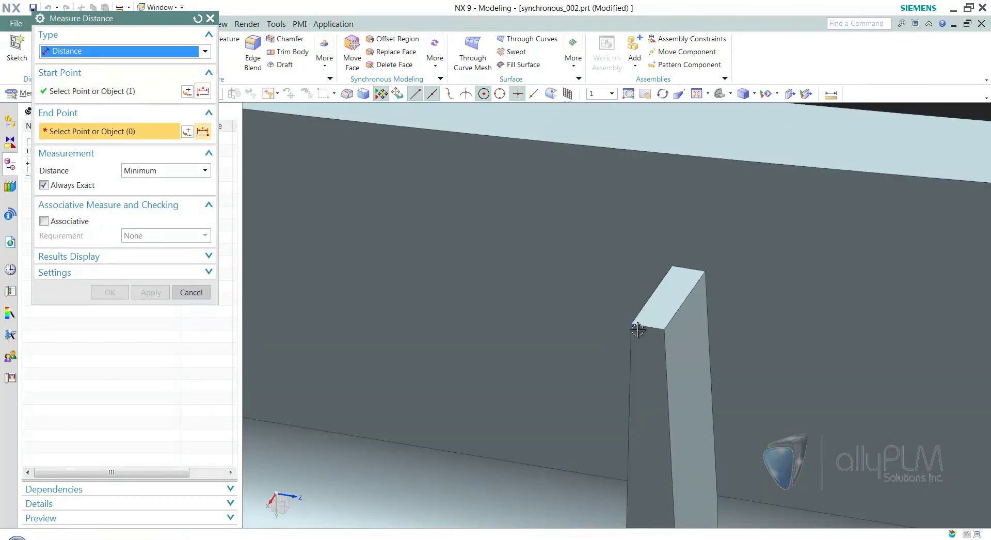
{"action": "left_click", "coordinate": [652, 338]}
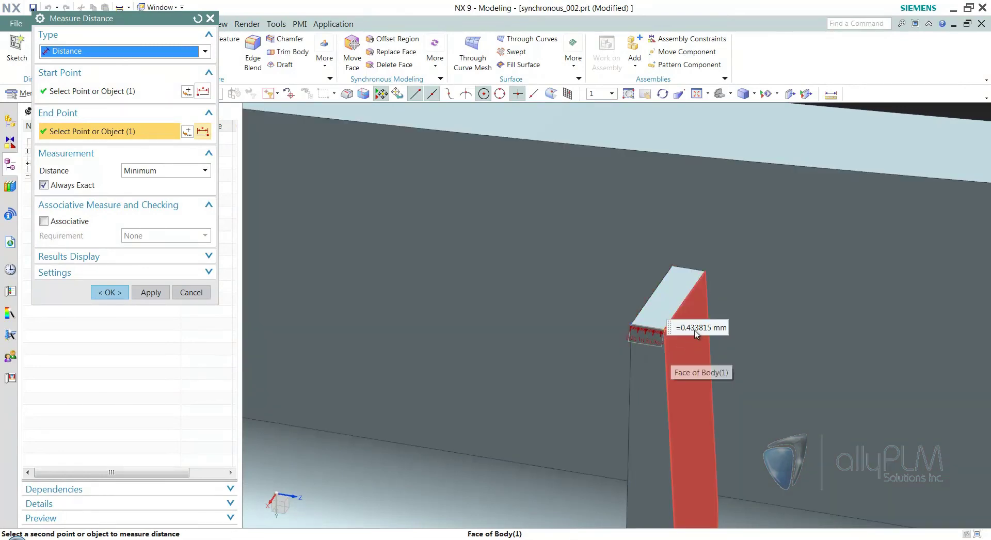
{"action": "scroll", "coordinate": [770, 224], "scroll_direction": "down", "scroll_amount": 3}
{"action": "left_click", "coordinate": [191, 293]}
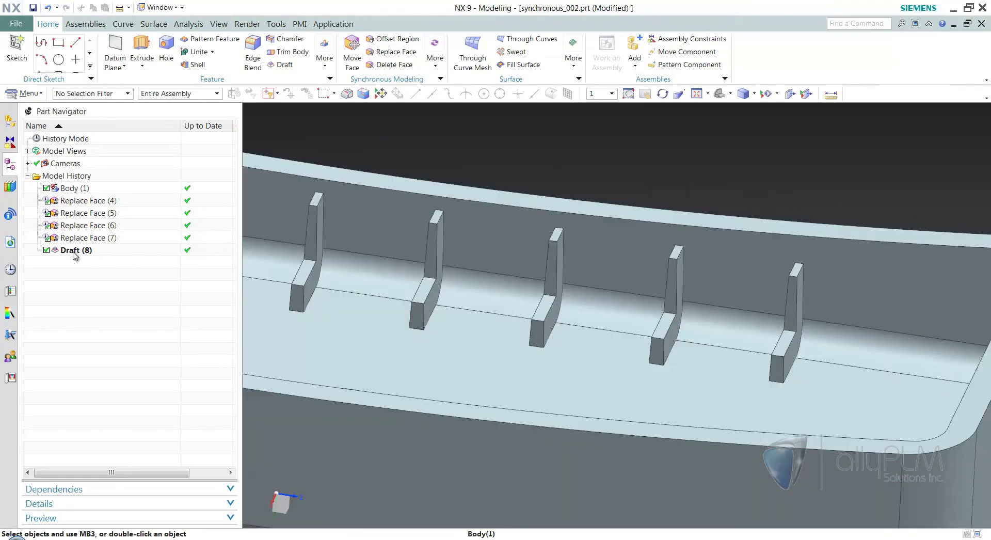
Step: Edit the rib draft feature and set its angle to -1.5 degrees
{"action": "left_click", "coordinate": [75, 253]}
{"action": "double_click", "coordinate": [74, 252]}
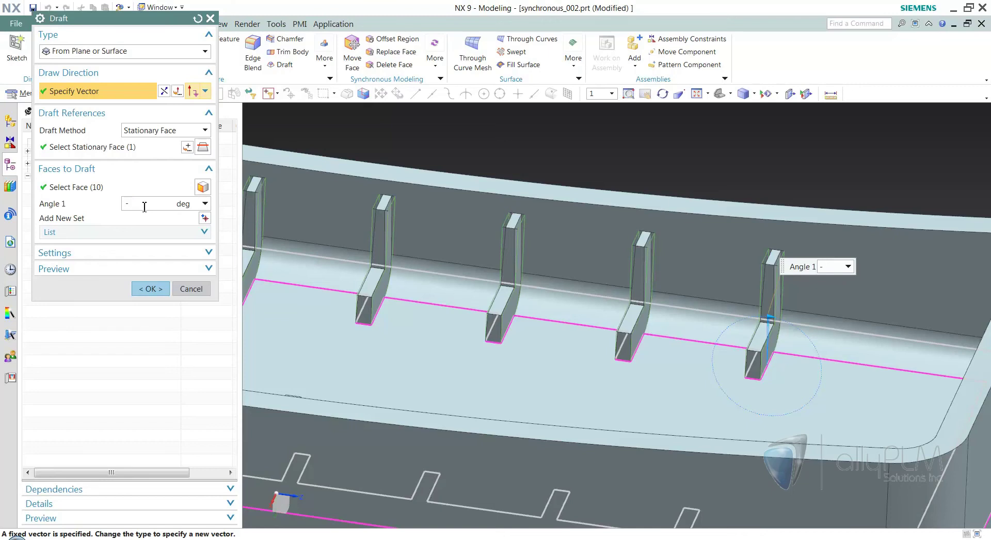
{"action": "key", "text": "Return"}
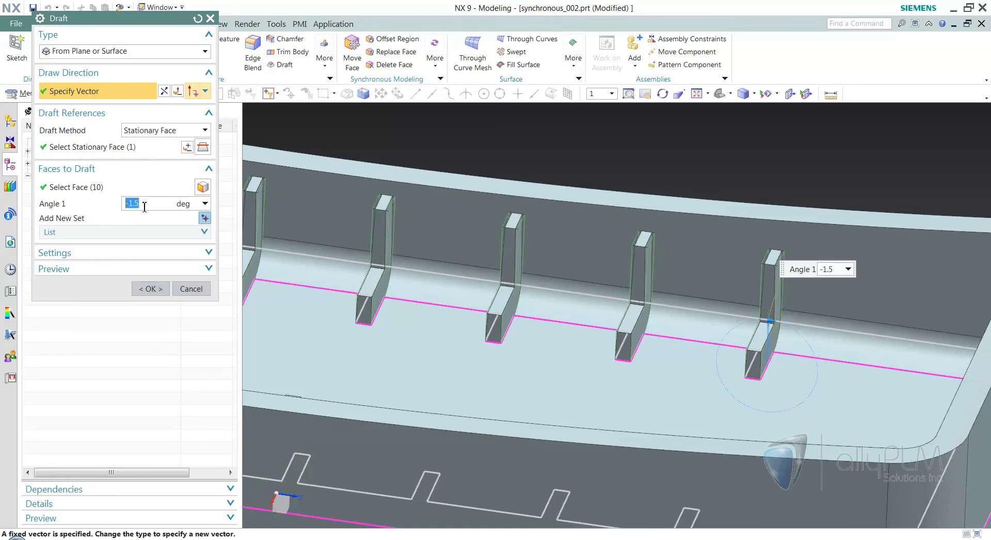
{"action": "scroll", "coordinate": [687, 301], "scroll_direction": "up", "scroll_amount": 4}
{"action": "left_click", "coordinate": [151, 290]}
Step: Measure the rib's top thickness again after the draft angle change
{"action": "scroll", "coordinate": [745, 308], "scroll_direction": "up", "scroll_amount": 5}
{"action": "left_click", "coordinate": [831, 94]}
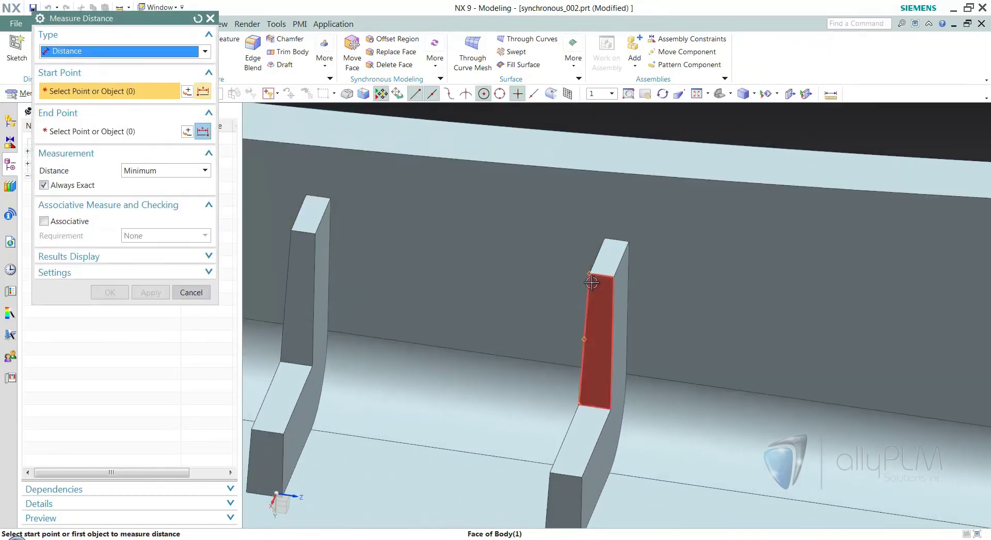
{"action": "left_click", "coordinate": [610, 281]}
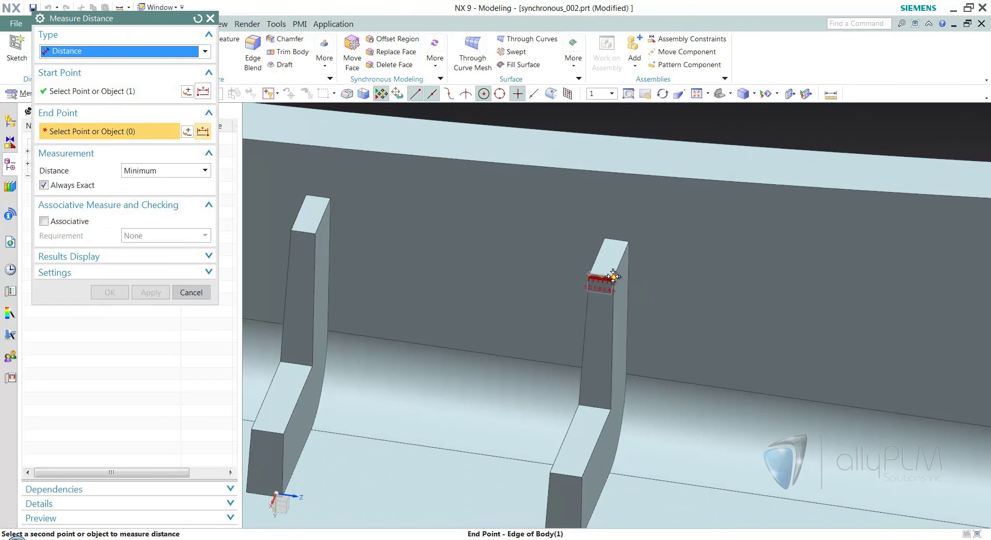
{"action": "left_click", "coordinate": [627, 280]}
{"action": "scroll", "coordinate": [640, 282], "scroll_direction": "up", "scroll_amount": 2}
{"action": "scroll", "coordinate": [641, 282], "scroll_direction": "up", "scroll_amount": 3}
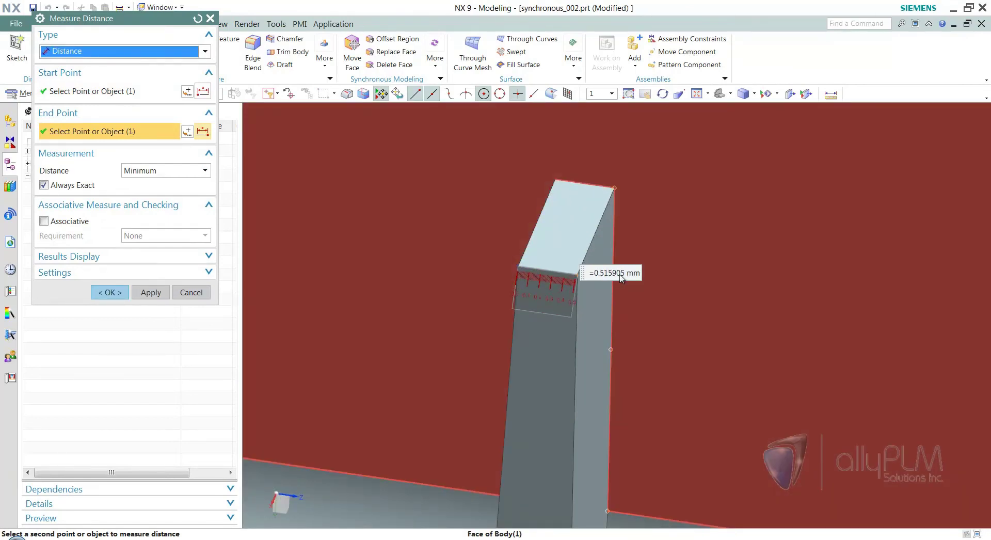
{"action": "scroll", "coordinate": [646, 283], "scroll_direction": "down", "scroll_amount": 5}
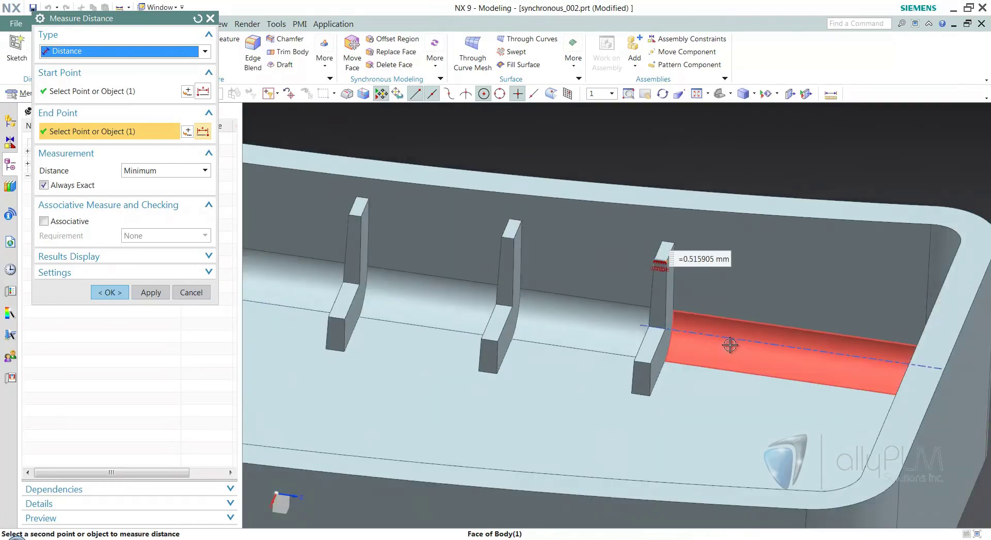
{"action": "scroll", "coordinate": [342, 397], "scroll_direction": "up", "scroll_amount": 1}
{"action": "left_click", "coordinate": [115, 292]}
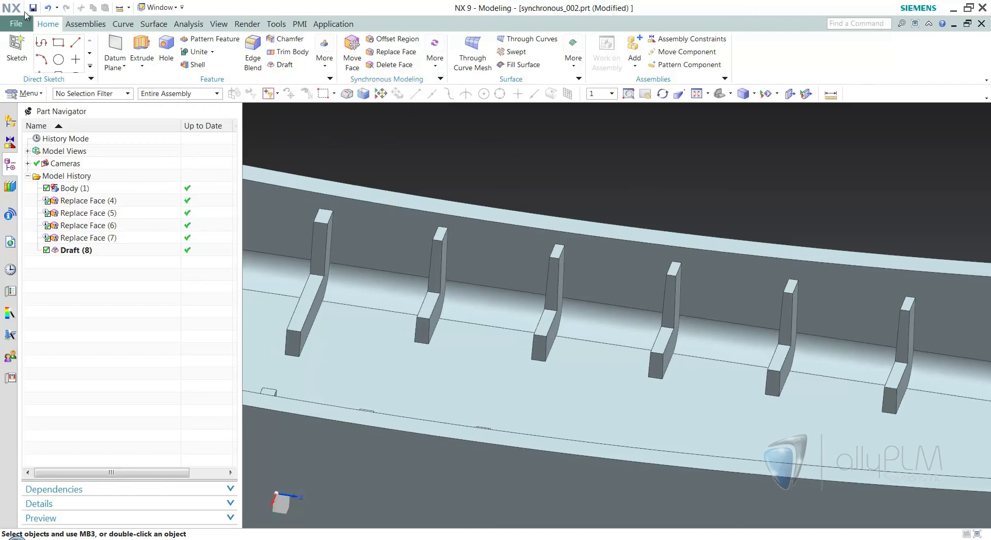
Step: Close all parts while keeping the session running
{"action": "left_click", "coordinate": [17, 25]}
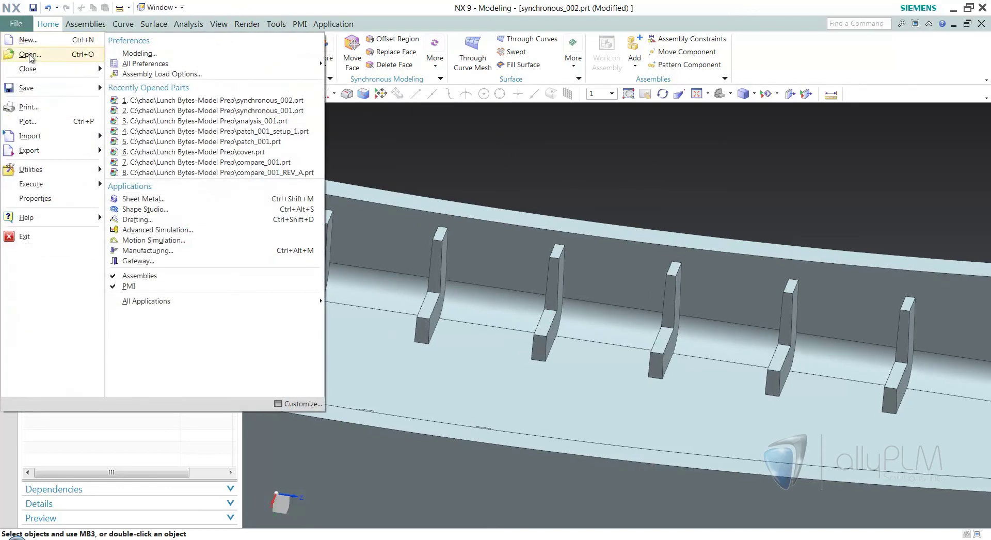
{"action": "mouse_move", "coordinate": [32, 68]}
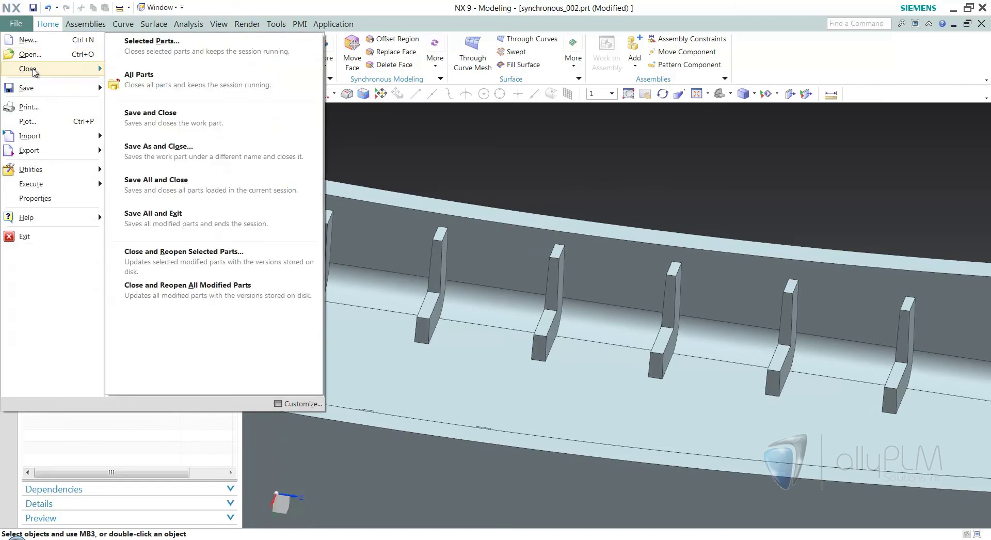
{"action": "left_click", "coordinate": [195, 77]}
{"action": "left_click", "coordinate": [495, 301]}
Step: Open patch_001_setup_1.prt from the Lunch Bytes-Model Prep folder
{"action": "key", "text": "ctrl+o"}
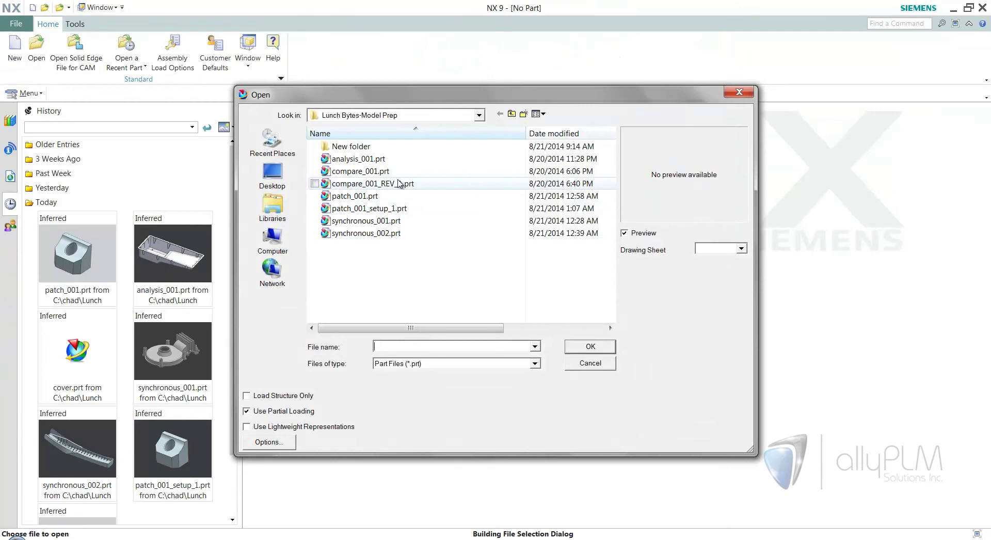
{"action": "left_click", "coordinate": [400, 209]}
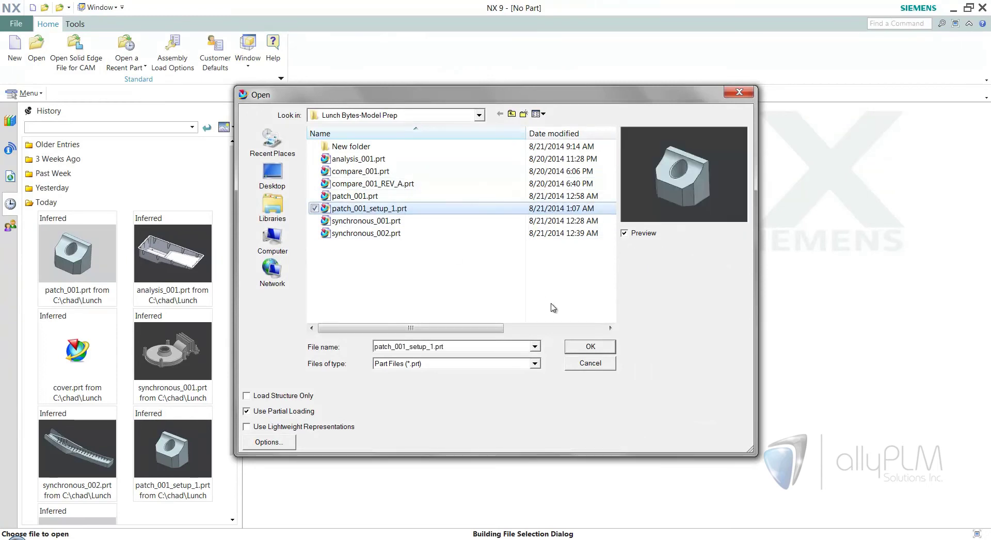
{"action": "left_click", "coordinate": [591, 346]}
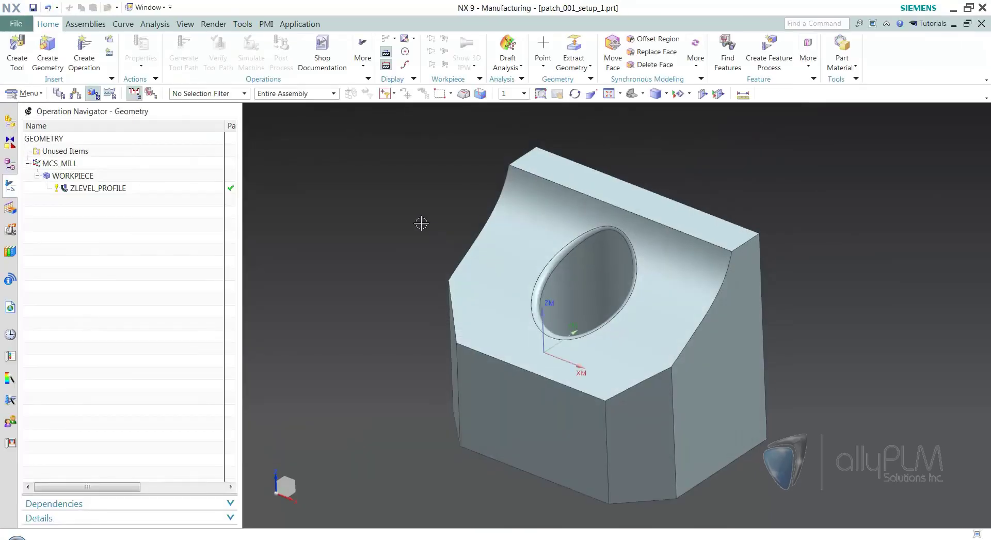
Step: Display the ZLEVEL_PROFILE tool path and examine it around the hole and the part's sides from several angles
{"action": "left_click", "coordinate": [114, 191]}
{"action": "middle_click_drag", "start_coordinate": [262, 292], "coordinate": [538, 280]}
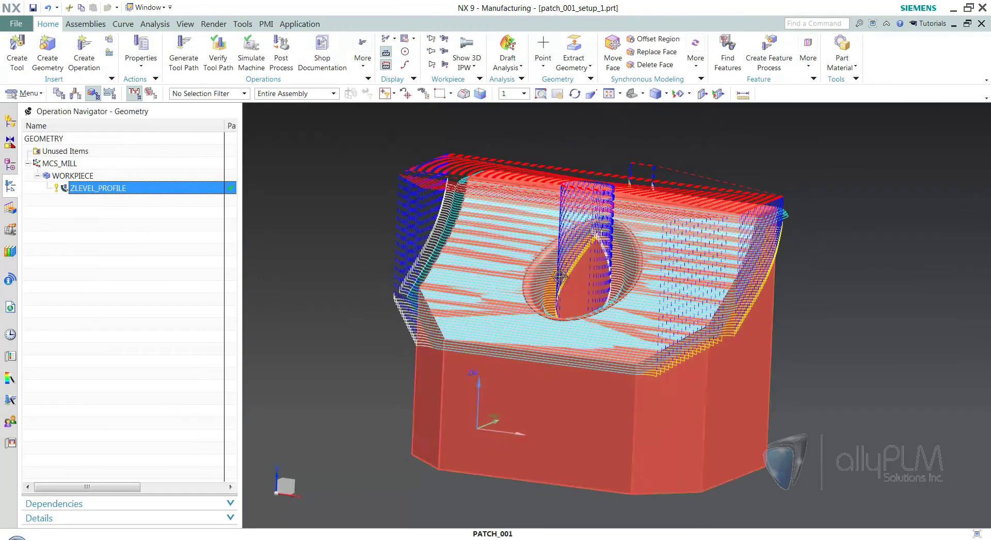
{"action": "middle_click_drag", "start_coordinate": [723, 377], "coordinate": [664, 237]}
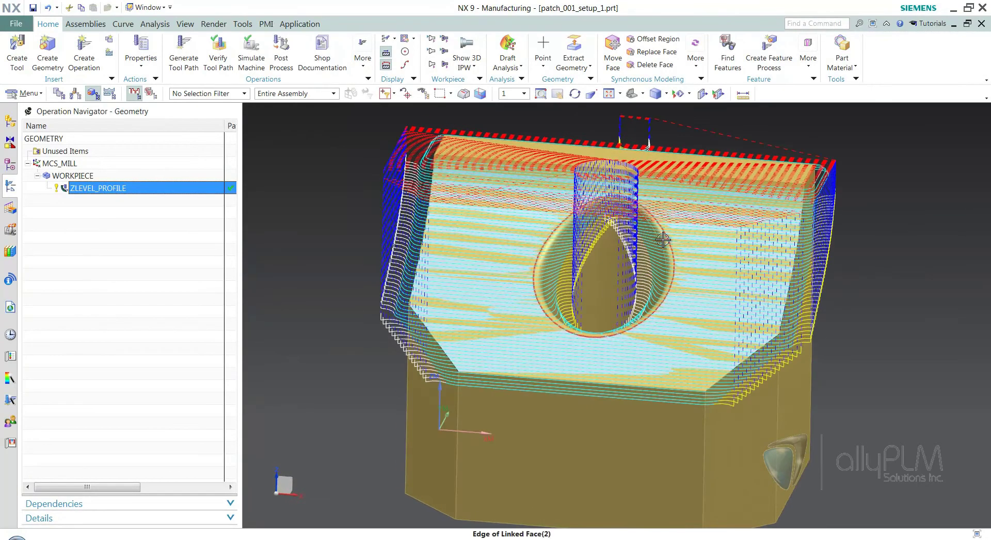
{"action": "middle_click_drag", "start_coordinate": [672, 316], "coordinate": [702, 276]}
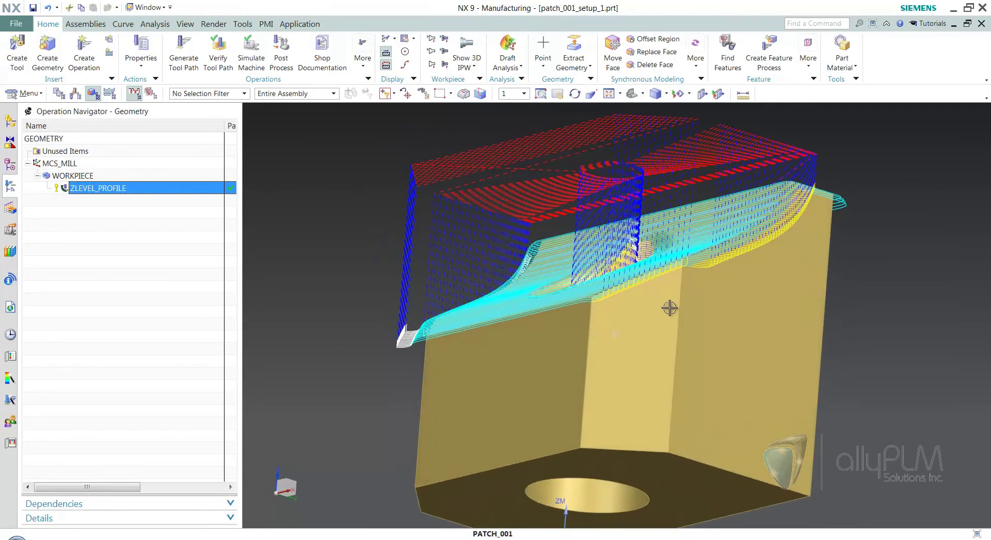
{"action": "middle_click_drag", "start_coordinate": [580, 315], "coordinate": [653, 252]}
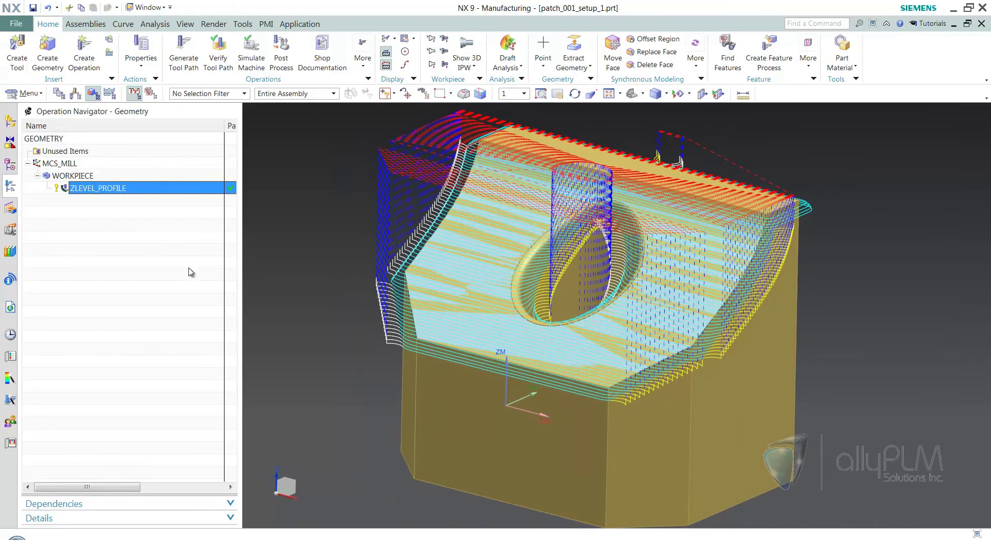
Step: Specify the curved top face around the hole as the cut area of the ZLEVEL_PROFILE operation
{"action": "double_click", "coordinate": [106, 188]}
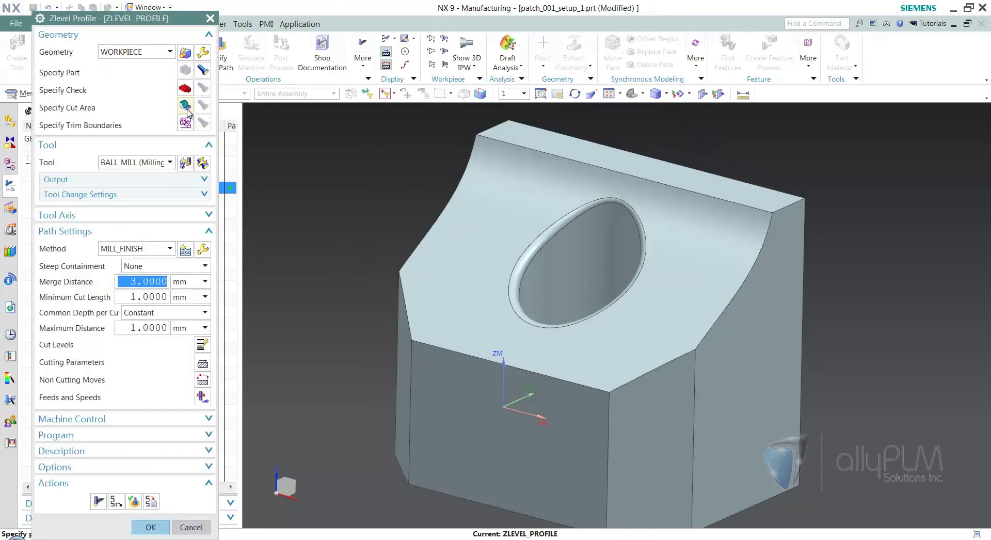
{"action": "left_click", "coordinate": [202, 108]}
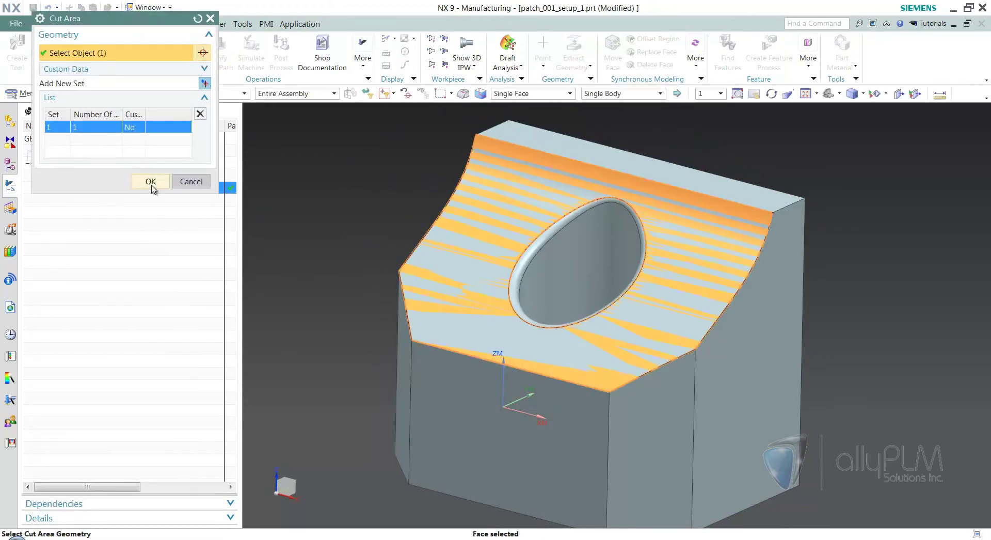
{"action": "left_click", "coordinate": [151, 183]}
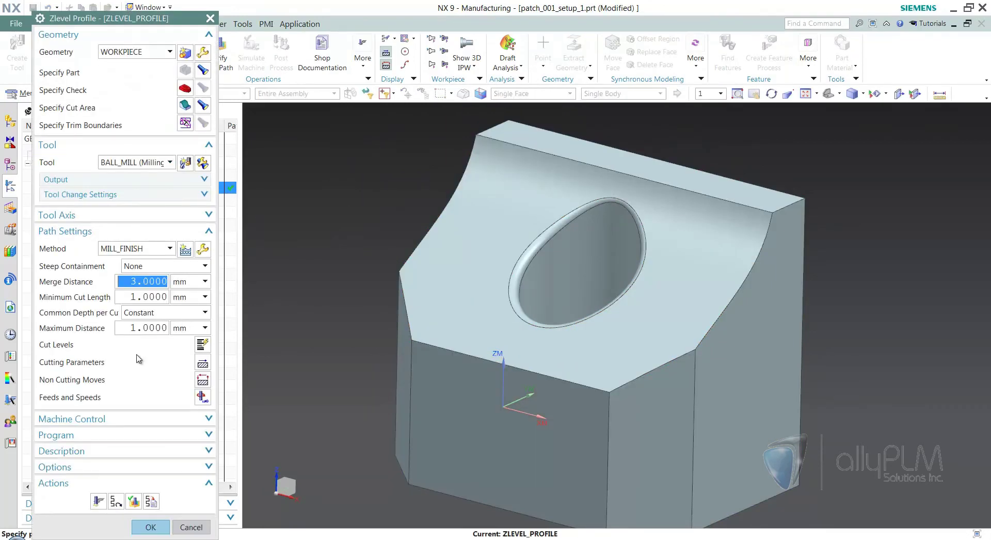
Step: Generate the ZLEVEL_PROFILE tool path, examine its moves around the open hole from several angles and accept the operation
{"action": "left_click", "coordinate": [98, 501]}
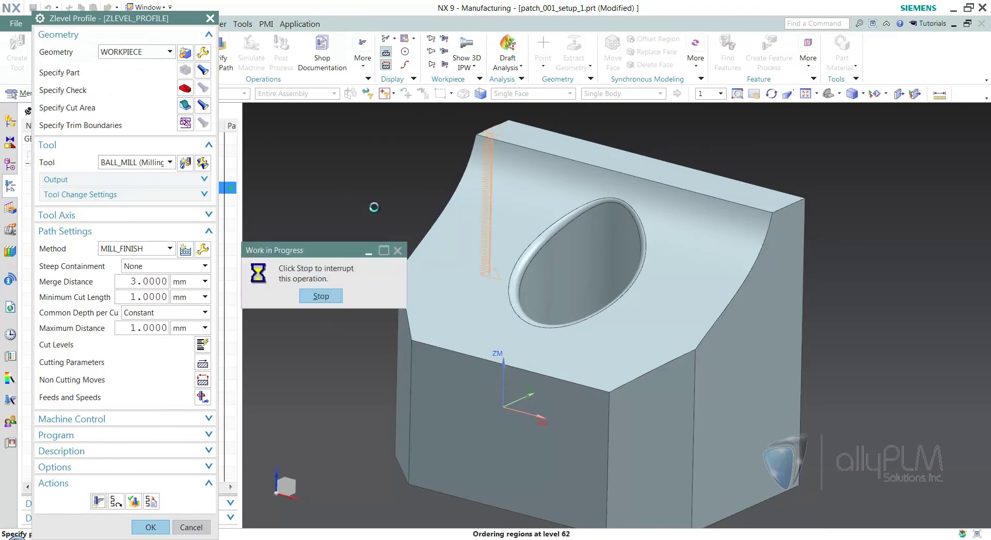
{"action": "middle_click_drag", "start_coordinate": [684, 434], "coordinate": [720, 374]}
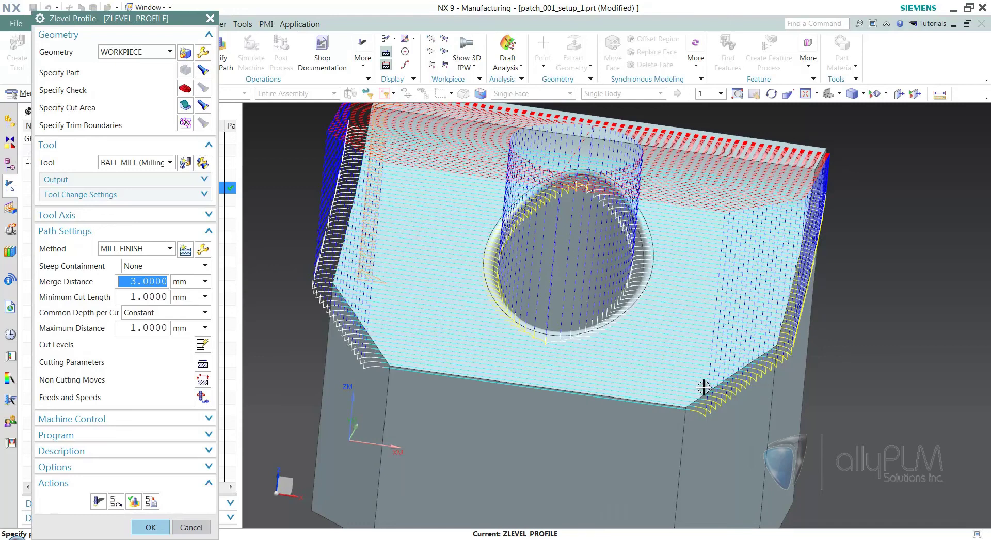
{"action": "middle_click_drag", "start_coordinate": [800, 283], "coordinate": [723, 373]}
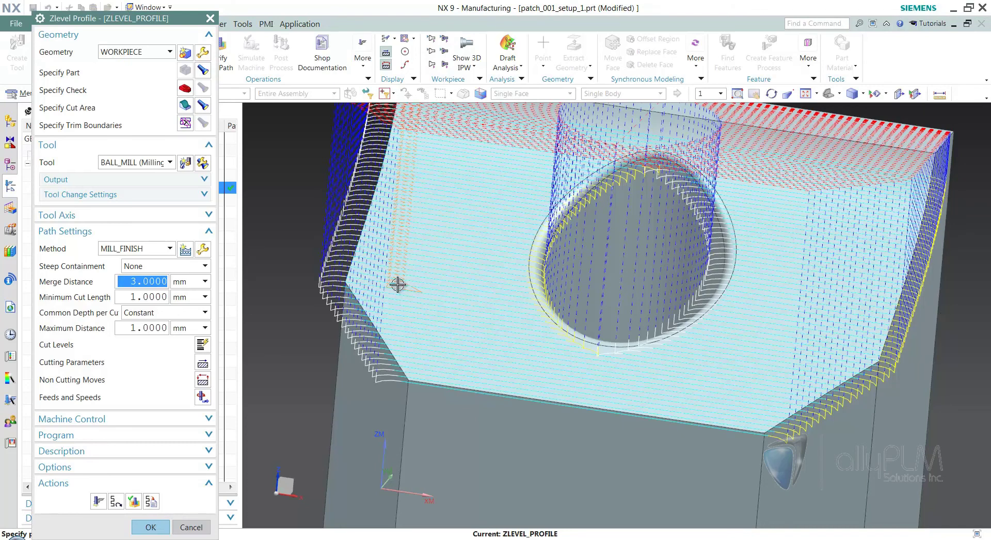
{"action": "left_click", "coordinate": [150, 527]}
{"action": "middle_click_drag", "start_coordinate": [695, 187], "coordinate": [625, 463]}
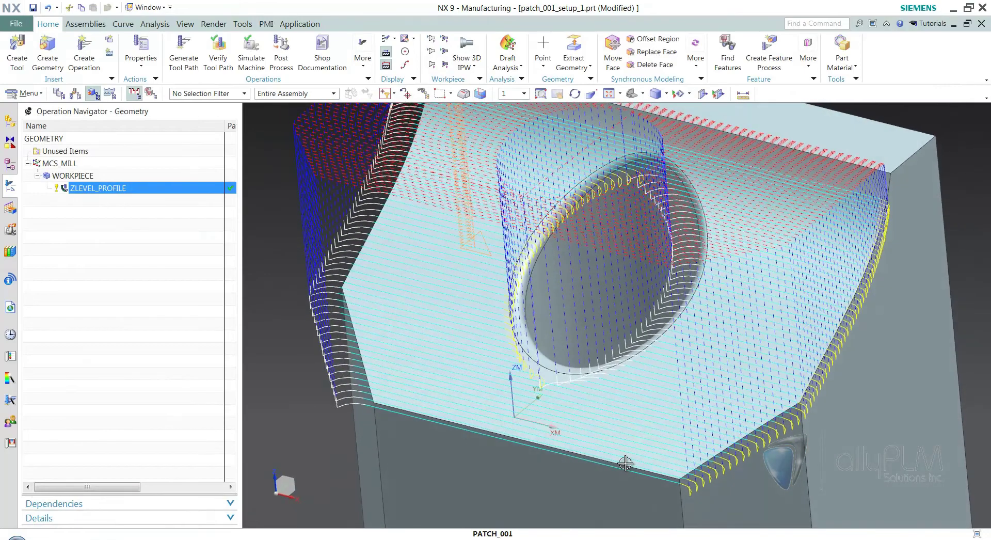
Step: Close the hole in the curved top face with a Quilted Patch, using that face and the hole's outer edge
{"action": "left_click", "coordinate": [139, 269]}
{"action": "left_click", "coordinate": [589, 69]}
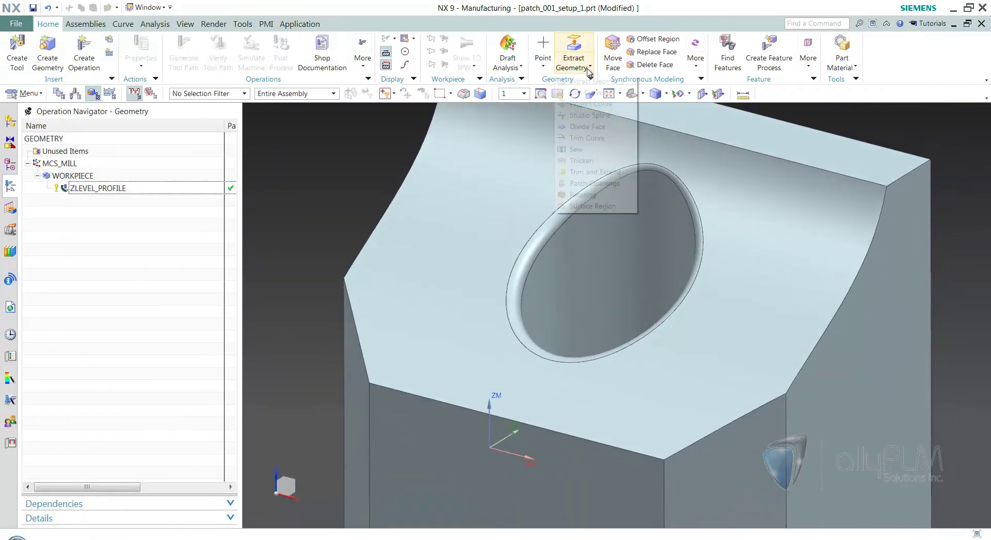
{"action": "left_click", "coordinate": [585, 185]}
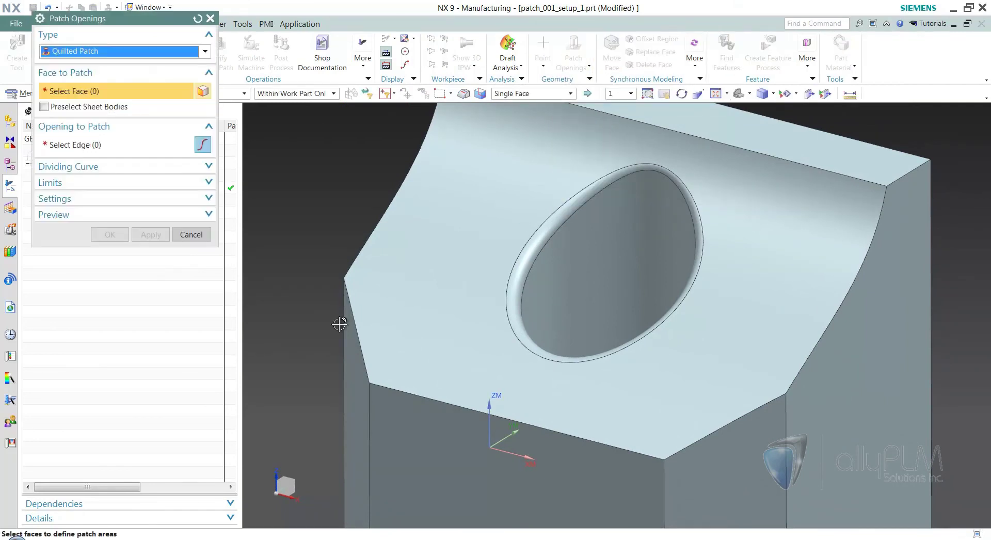
{"action": "key", "text": "ctrl+f"}
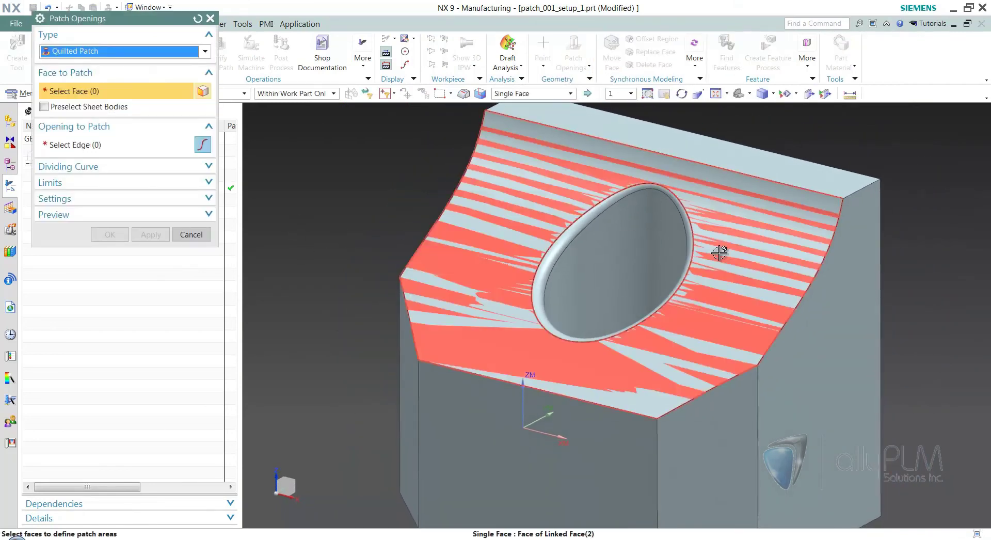
{"action": "left_click", "coordinate": [720, 247]}
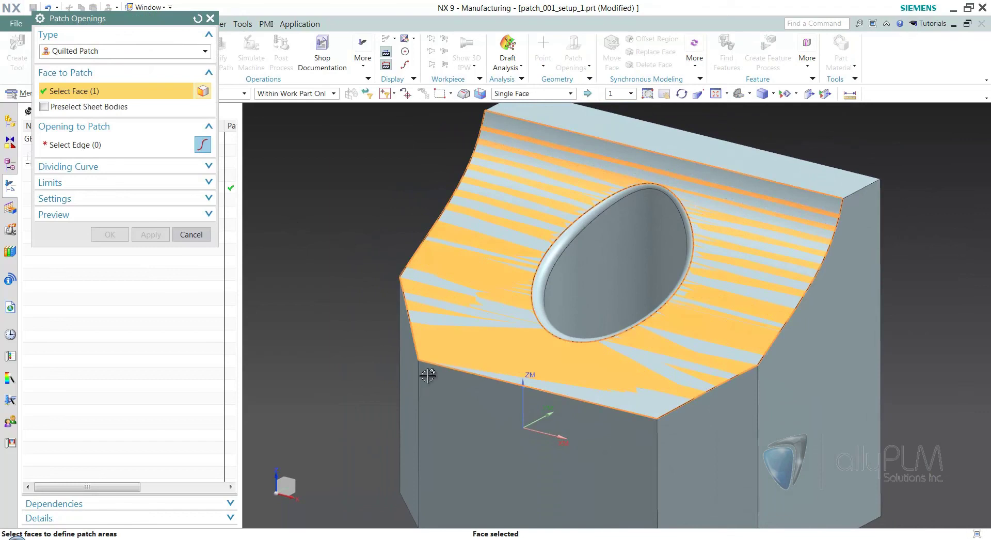
{"action": "left_click", "coordinate": [96, 145]}
{"action": "left_click", "coordinate": [614, 191]}
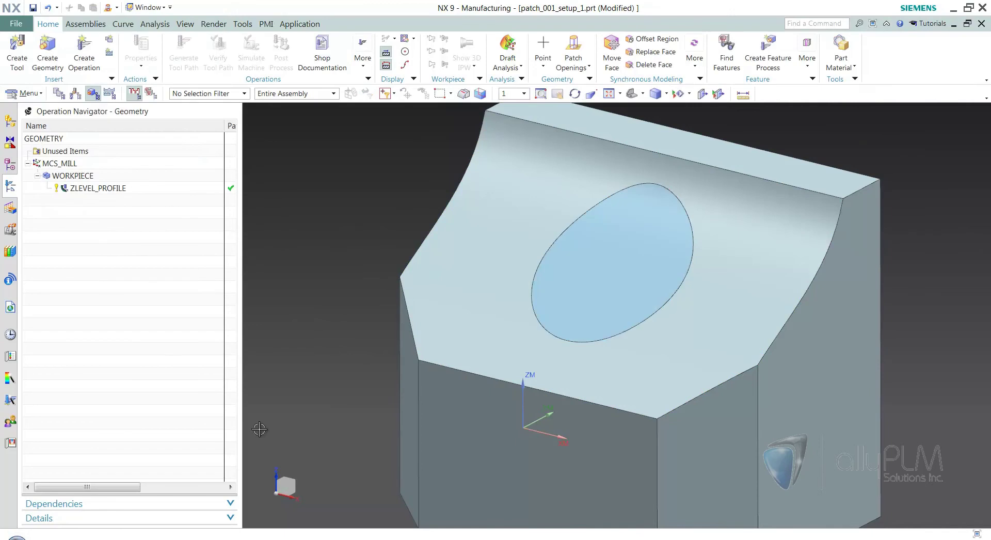
Step: Regenerate the ZLEVEL_PROFILE tool path with the hole patched and accept the path
{"action": "scroll", "coordinate": [690, 370], "scroll_direction": "up", "scroll_amount": 1}
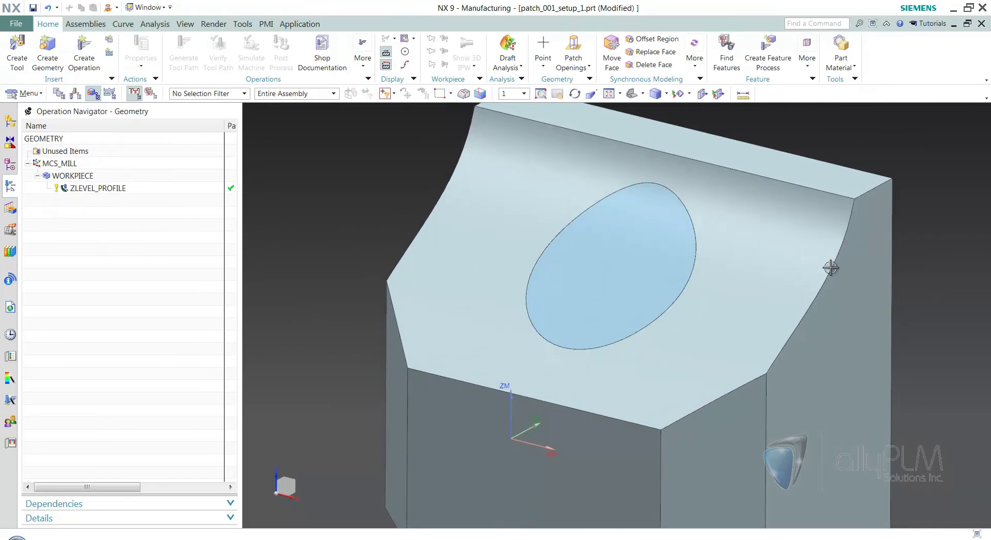
{"action": "middle_click_drag", "start_coordinate": [769, 232], "coordinate": [863, 301]}
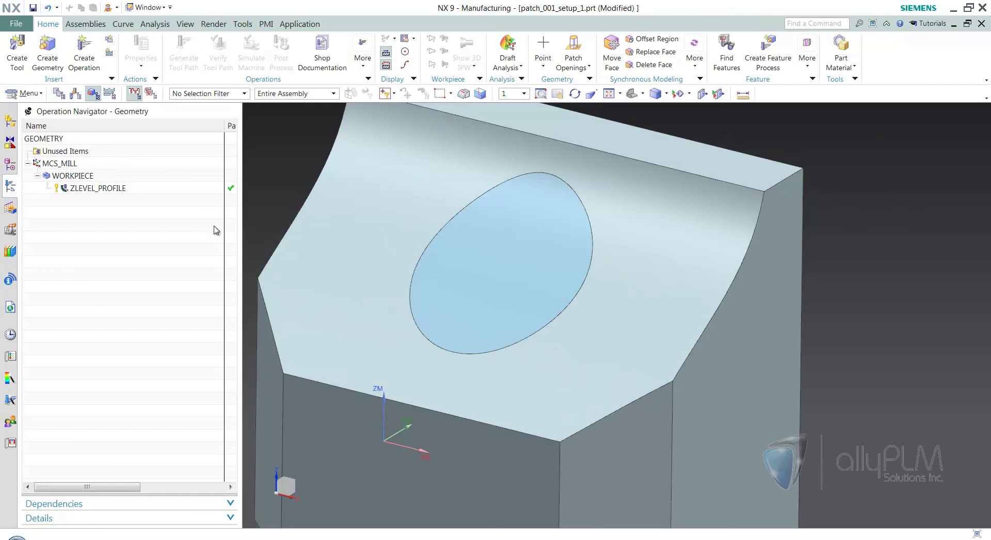
{"action": "left_click", "coordinate": [104, 189]}
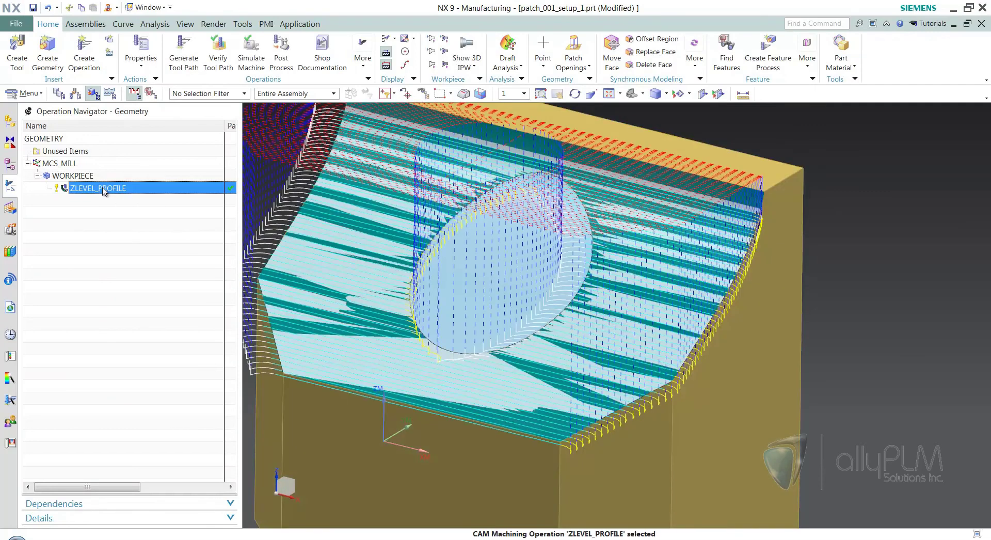
{"action": "right_click", "coordinate": [104, 189]}
{"action": "left_click", "coordinate": [117, 258]}
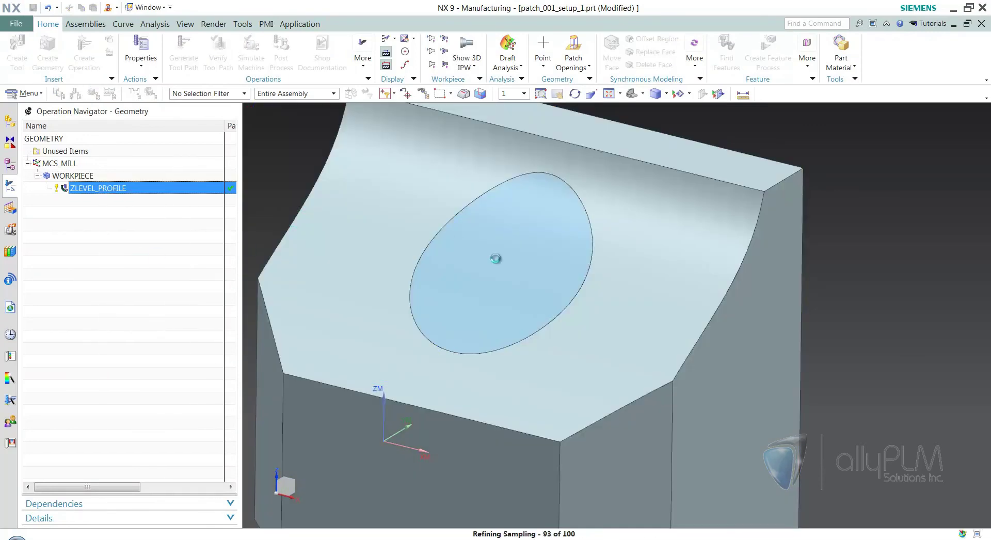
{"action": "left_click", "coordinate": [409, 418]}
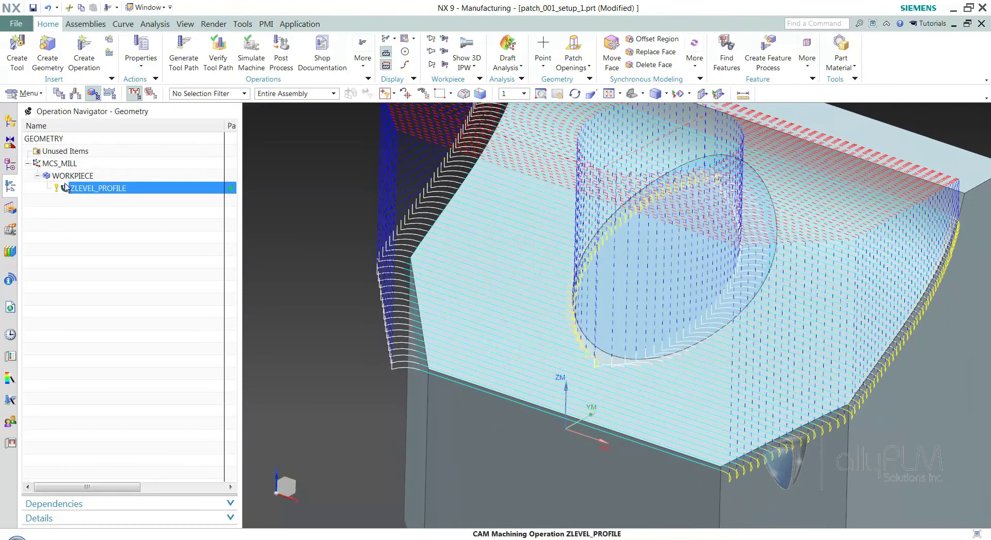
Step: Add the patch face over the hole to the part geometry of WORKPIECE
{"action": "double_click", "coordinate": [78, 177]}
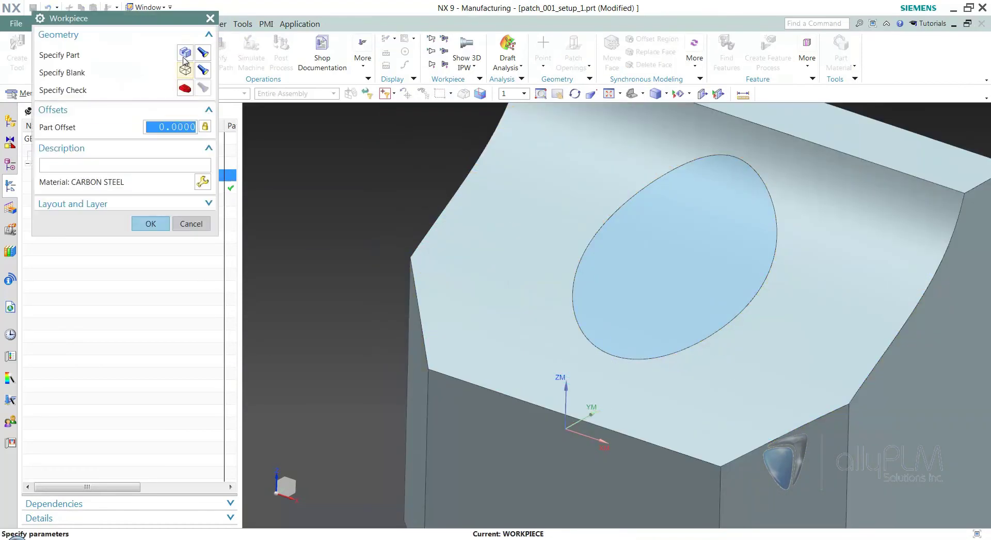
{"action": "left_click", "coordinate": [185, 51]}
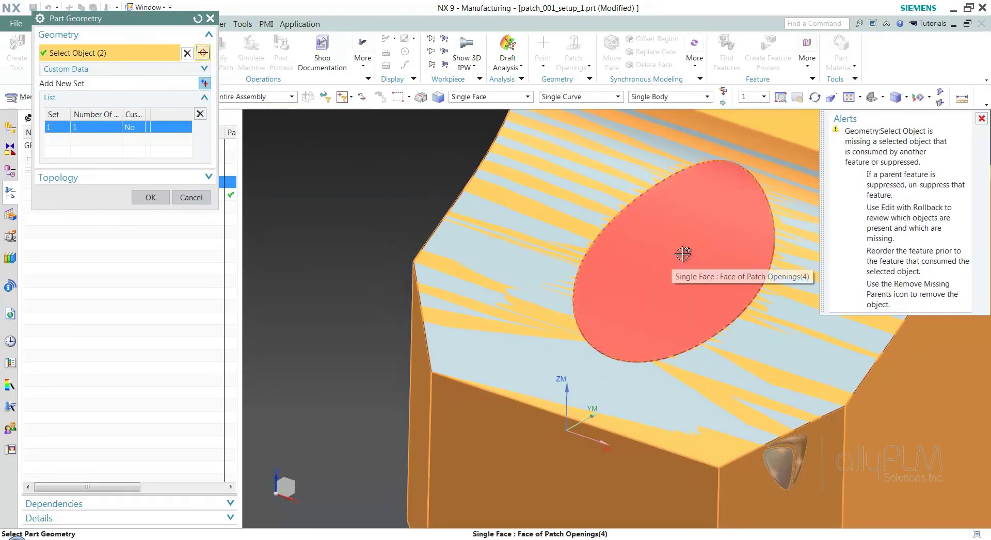
{"action": "left_click", "coordinate": [683, 253]}
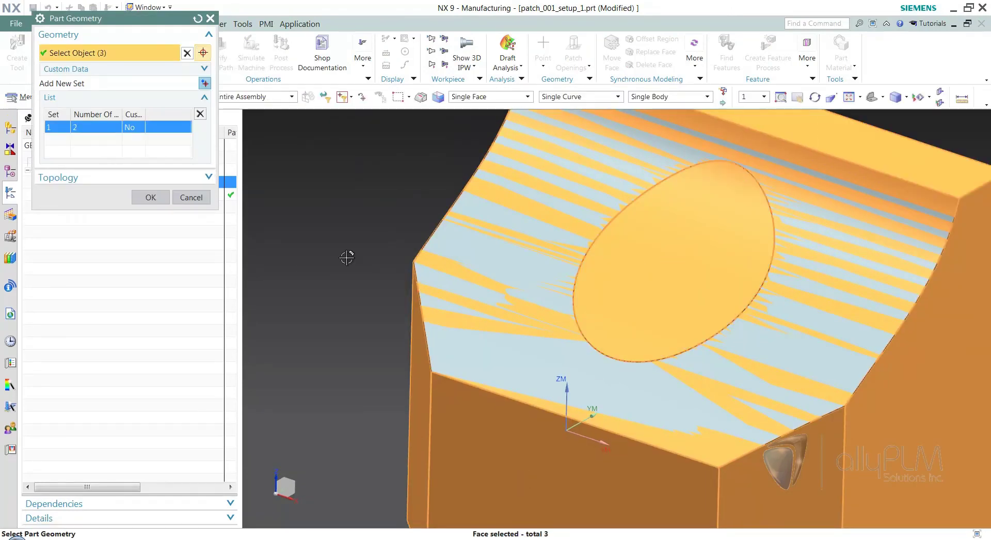
{"action": "left_click", "coordinate": [151, 198]}
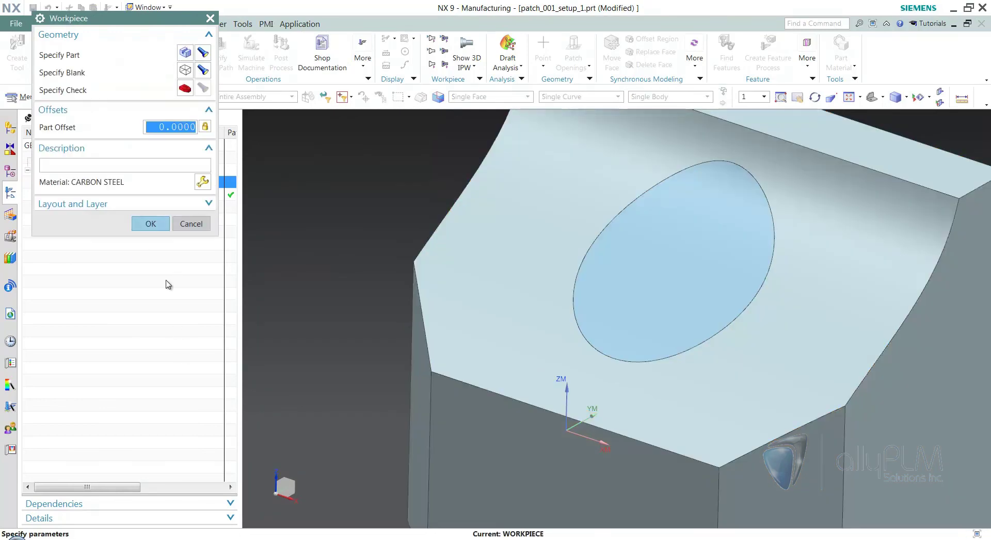
{"action": "left_click", "coordinate": [150, 224]}
Step: Regenerate the ZLEVEL_PROFILE tool path from the updated WORKPIECE geometry and accept the path
{"action": "right_click", "coordinate": [102, 188]}
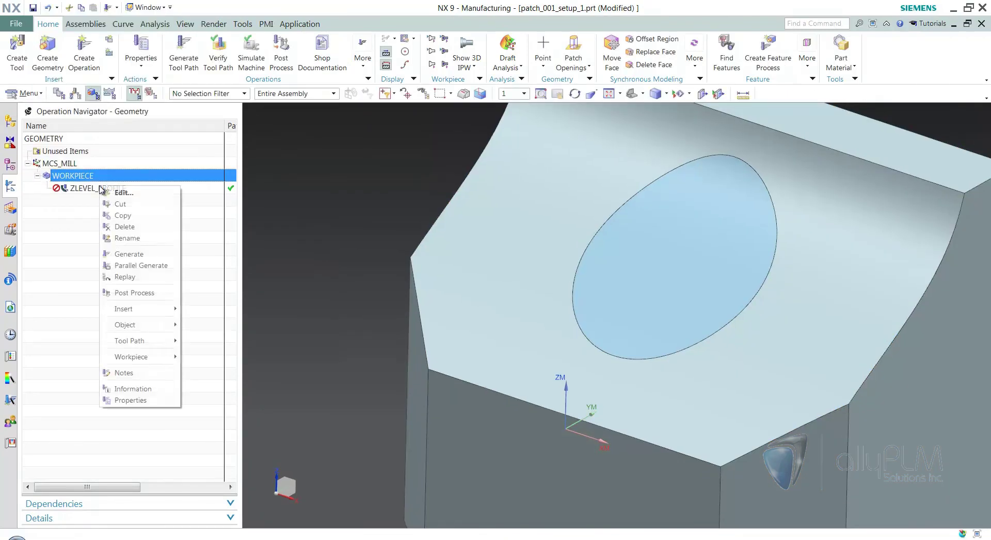
{"action": "left_click", "coordinate": [137, 256]}
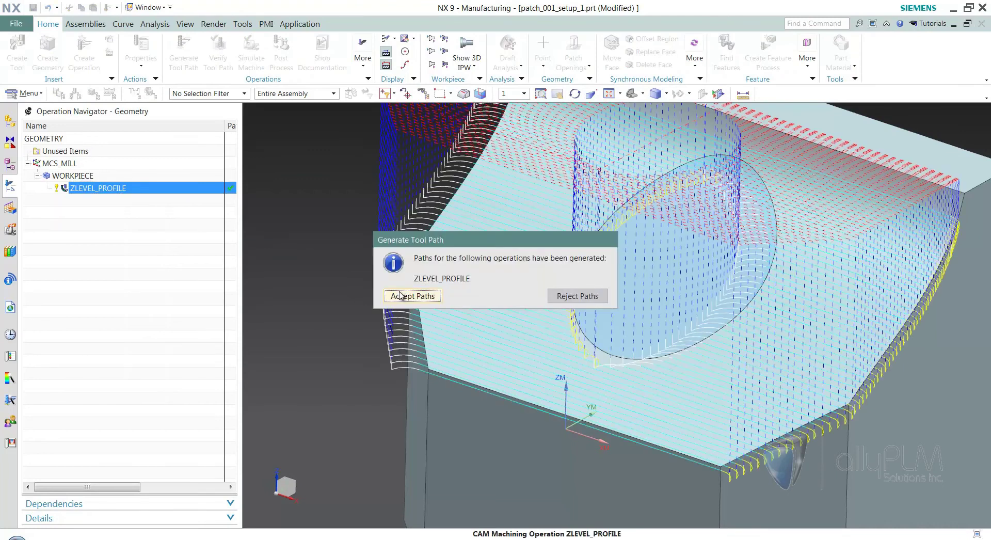
{"action": "left_click", "coordinate": [414, 296]}
Step: Add the patch face over the hole to the cut area of the ZLEVEL_PROFILE operation
{"action": "double_click", "coordinate": [94, 189]}
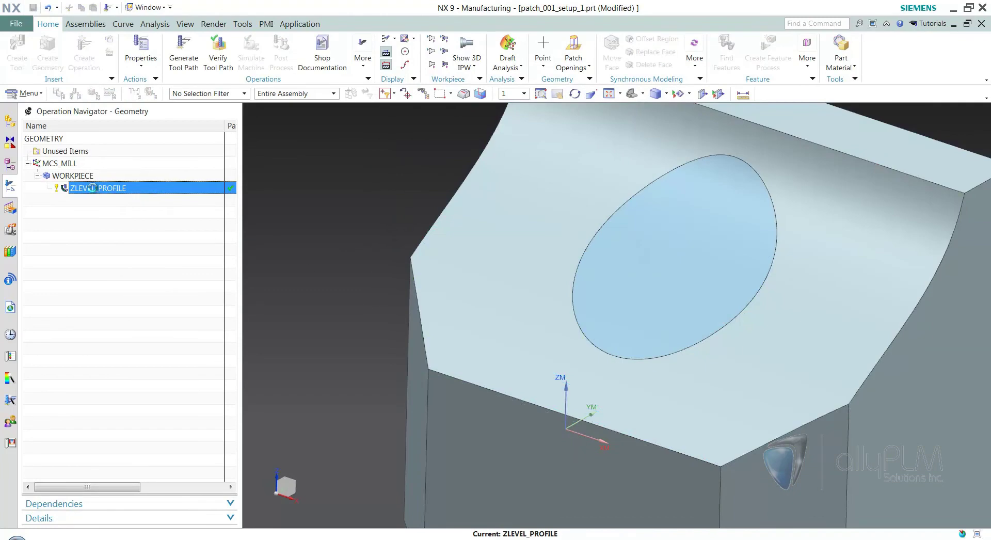
{"action": "left_click", "coordinate": [185, 105]}
{"action": "left_click", "coordinate": [688, 243]}
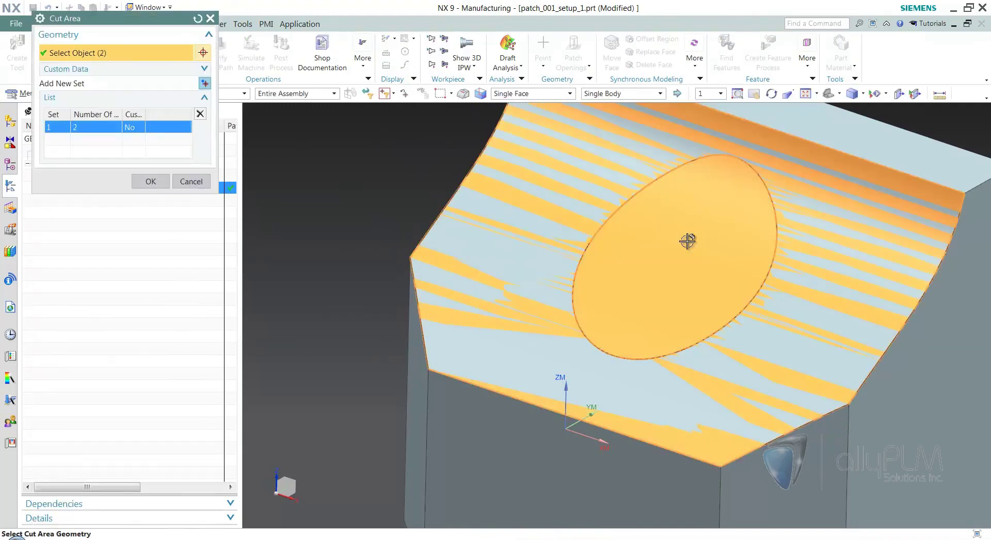
{"action": "left_click", "coordinate": [156, 182]}
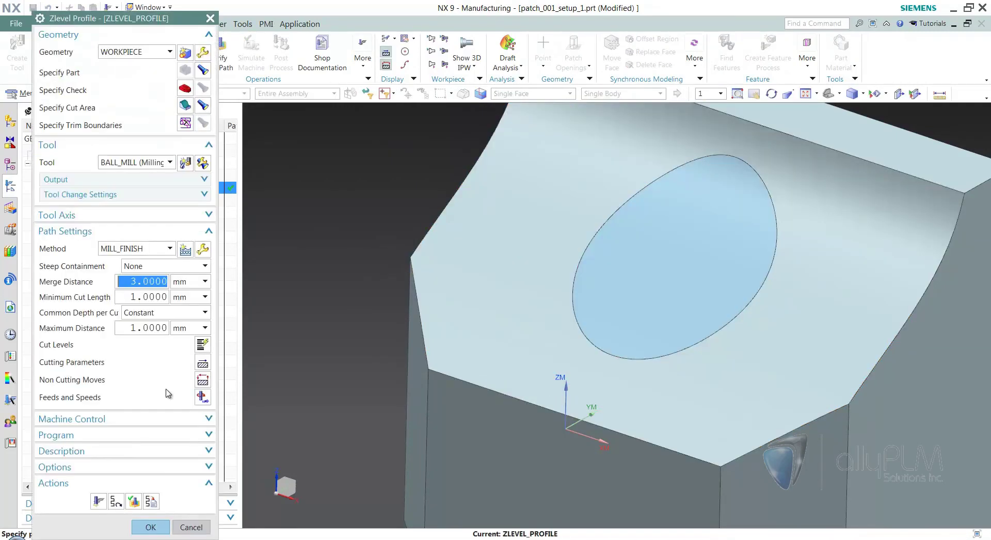
Step: Generate the tool path for the extended cut area, examine it across the patched hole from several angles and accept the operation
{"action": "left_click", "coordinate": [94, 500]}
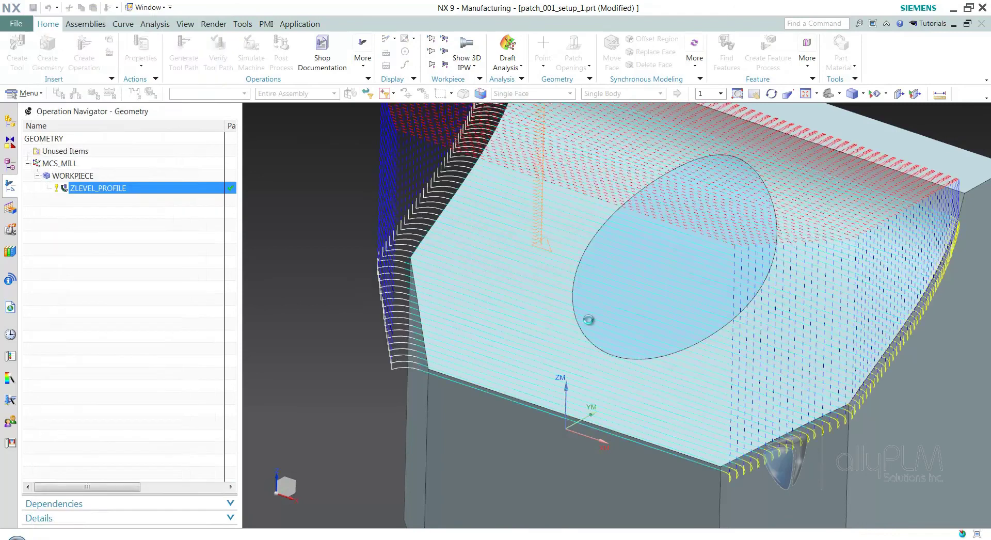
{"action": "mouse_move", "coordinate": [714, 358]}
{"action": "middle_mouse_down"}
{"action": "mouse_move", "coordinate": [899, 363]}
{"action": "mouse_move", "coordinate": [892, 225]}
{"action": "middle_mouse_up"}
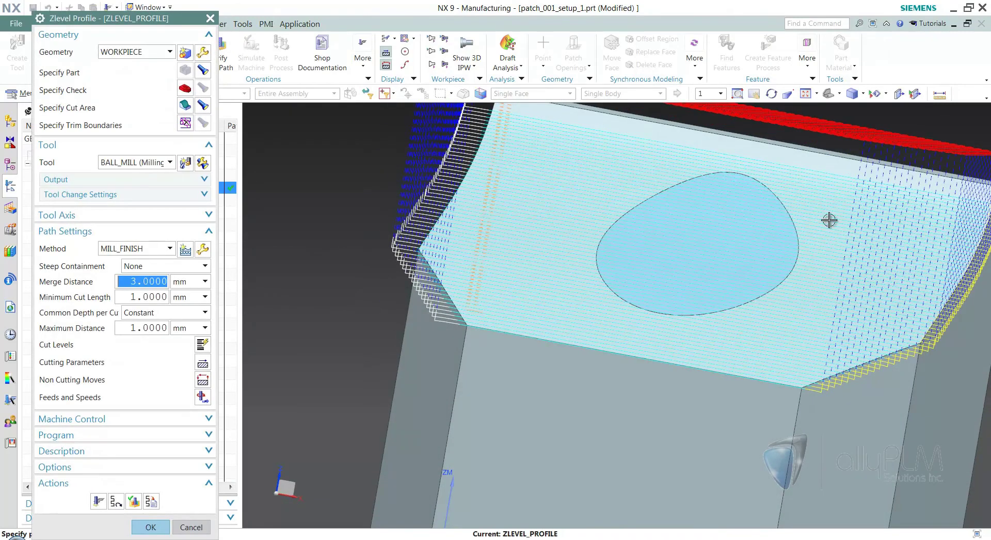
{"action": "mouse_move", "coordinate": [486, 176]}
{"action": "middle_mouse_down"}
{"action": "mouse_move", "coordinate": [805, 247]}
{"action": "mouse_move", "coordinate": [879, 332]}
{"action": "mouse_move", "coordinate": [766, 268]}
{"action": "mouse_move", "coordinate": [740, 327]}
{"action": "middle_mouse_up"}
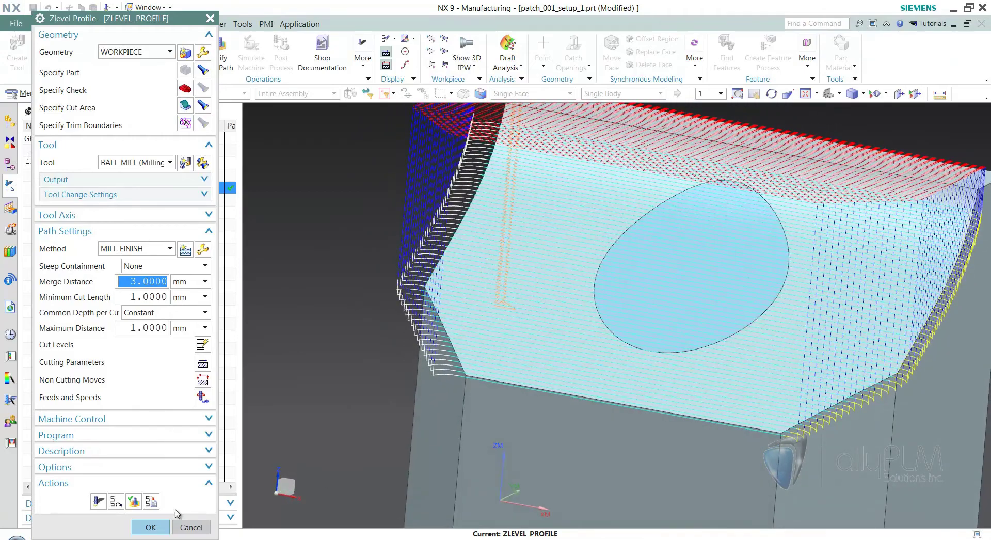
{"action": "left_click", "coordinate": [150, 528]}
{"action": "middle_click_drag", "start_coordinate": [711, 248], "coordinate": [484, 377]}
{"action": "scroll", "coordinate": [484, 378], "scroll_direction": "down", "scroll_amount": 1}
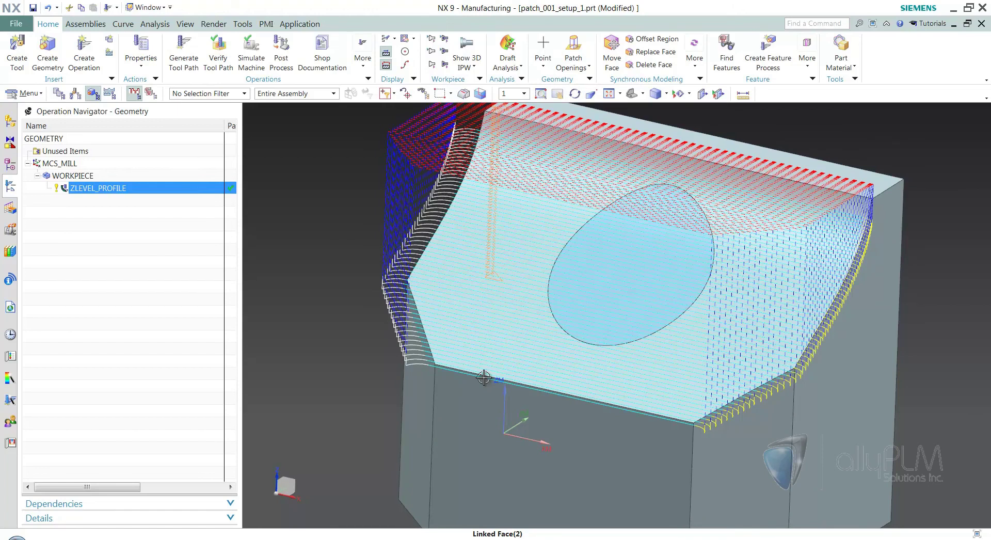
Step: Close all parts without saving the changes to patch_001_setup_1.prt
{"action": "left_click", "coordinate": [16, 24]}
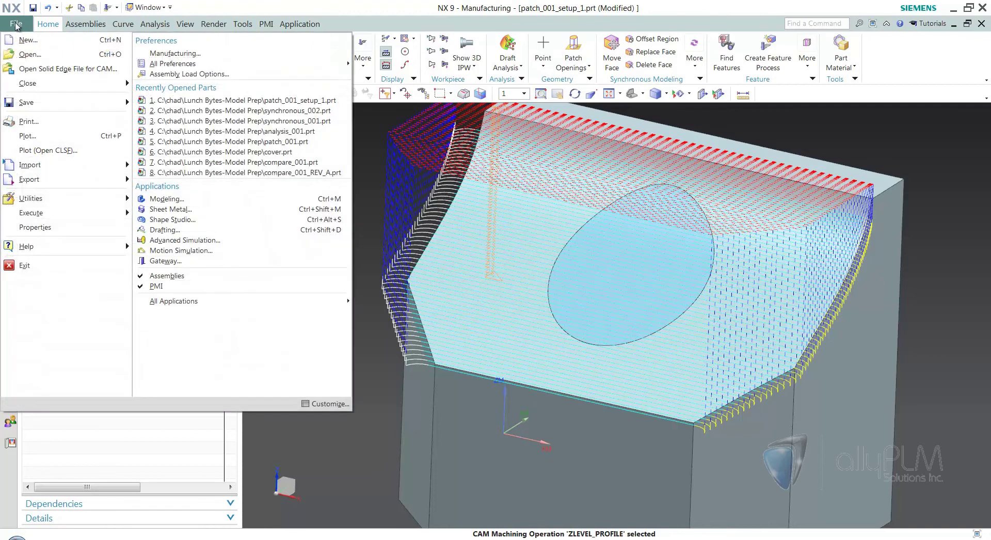
{"action": "mouse_move", "coordinate": [57, 83]}
{"action": "left_click", "coordinate": [155, 73]}
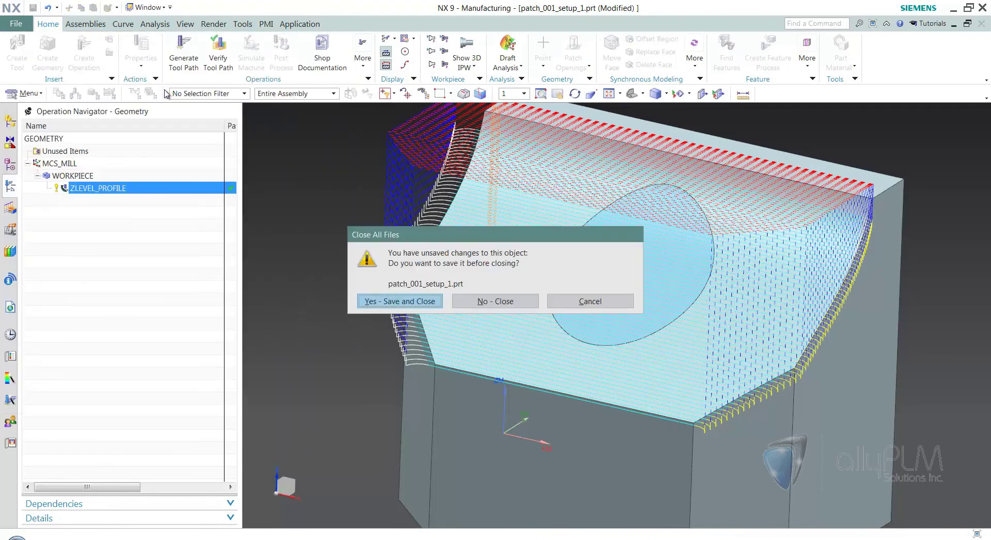
{"action": "left_click", "coordinate": [495, 301]}
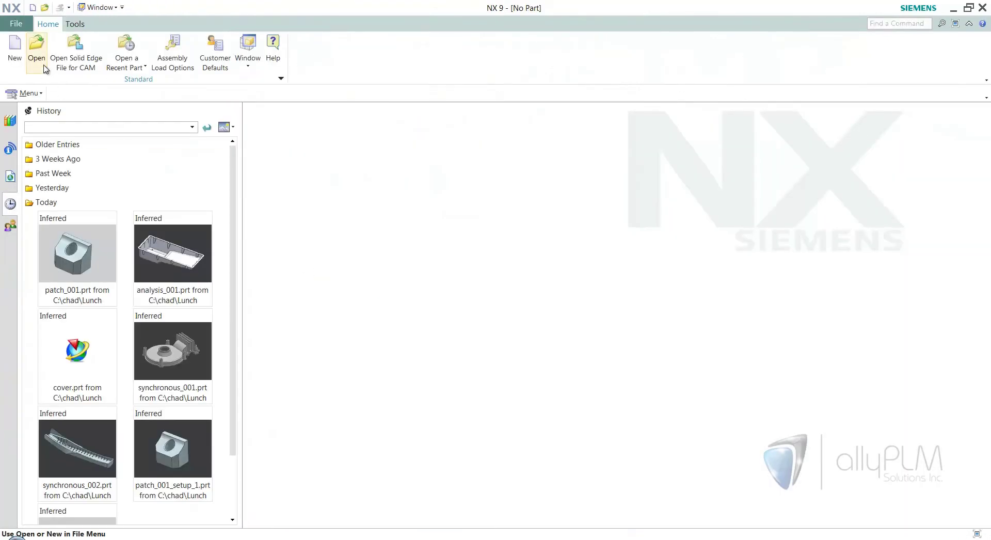
Step: Open part_002.igs from the Lunch Bytes-Model Prep folder with all file types listed
{"action": "left_click", "coordinate": [36, 51]}
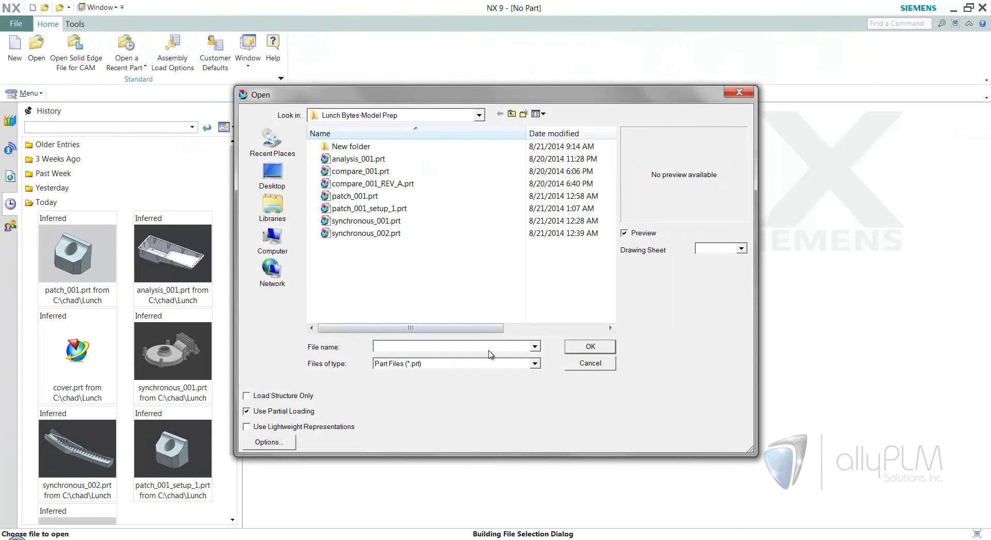
{"action": "left_click", "coordinate": [491, 368]}
{"action": "left_click", "coordinate": [444, 415]}
{"action": "left_click", "coordinate": [361, 171]}
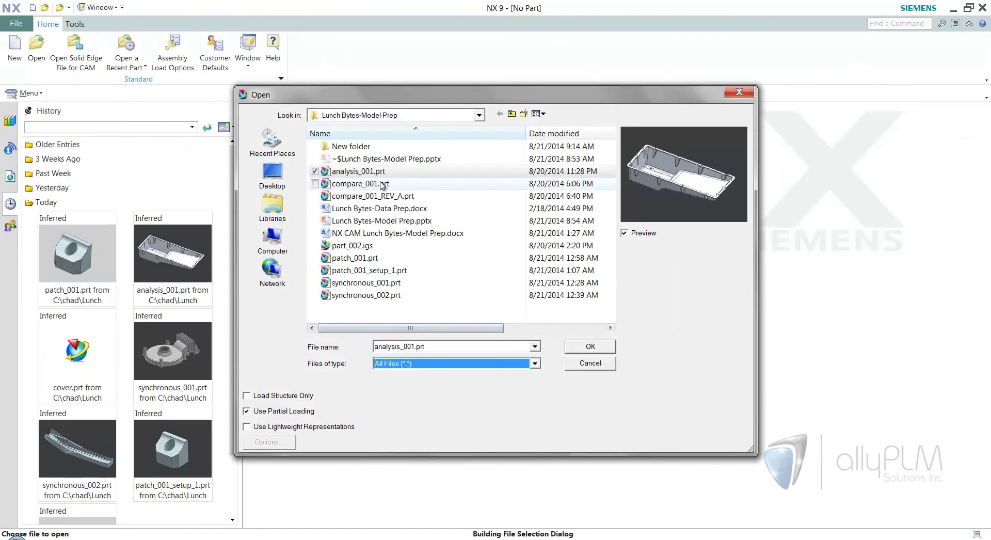
{"action": "left_click", "coordinate": [356, 245]}
{"action": "left_click", "coordinate": [611, 349]}
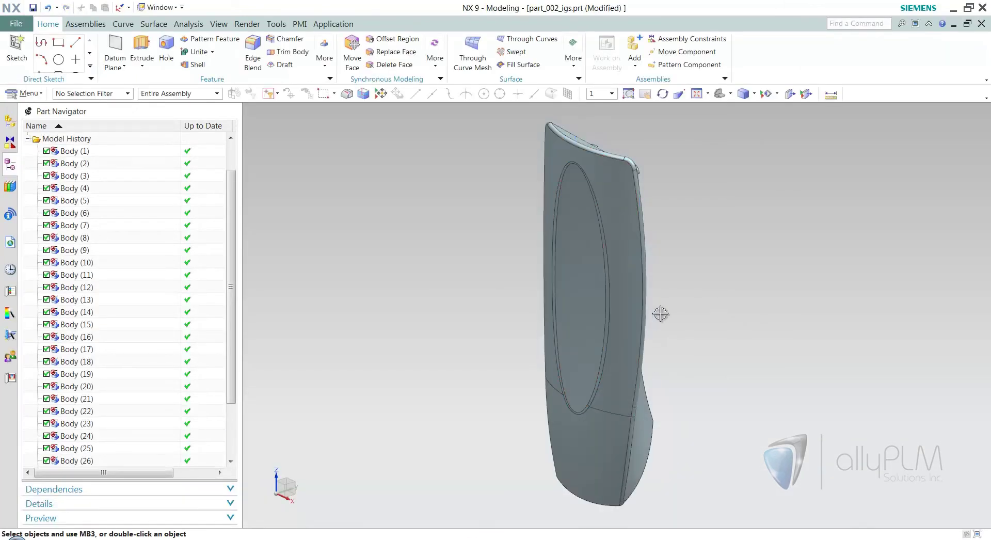
Step: Switch the graphics background to the dark gradient and examine the corner faces protruding above the pocket walls
{"action": "left_click", "coordinate": [219, 23]}
{"action": "left_click", "coordinate": [662, 52]}
{"action": "left_click", "coordinate": [697, 107]}
{"action": "middle_click_drag", "start_coordinate": [672, 232], "coordinate": [824, 436]}
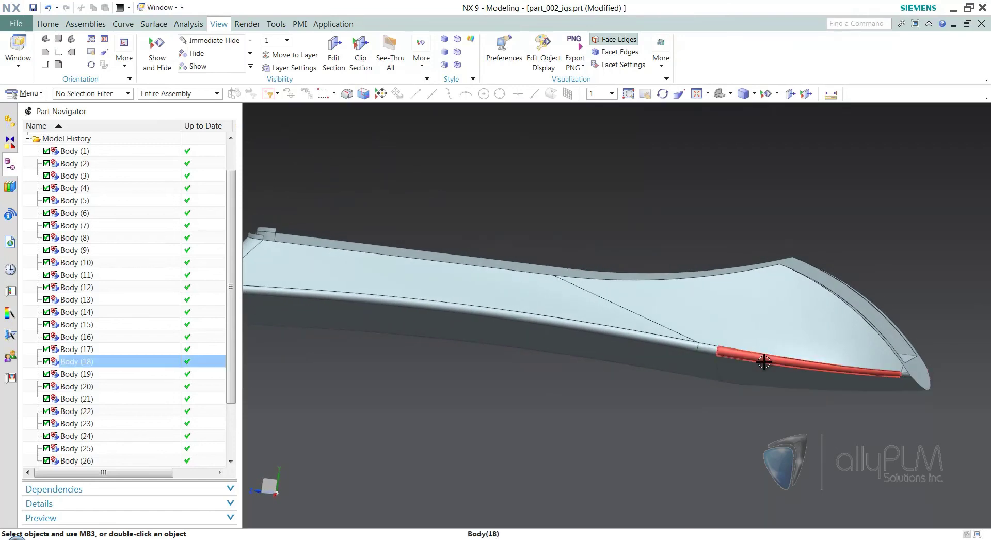
{"action": "middle_click_drag", "start_coordinate": [764, 321], "coordinate": [686, 321]}
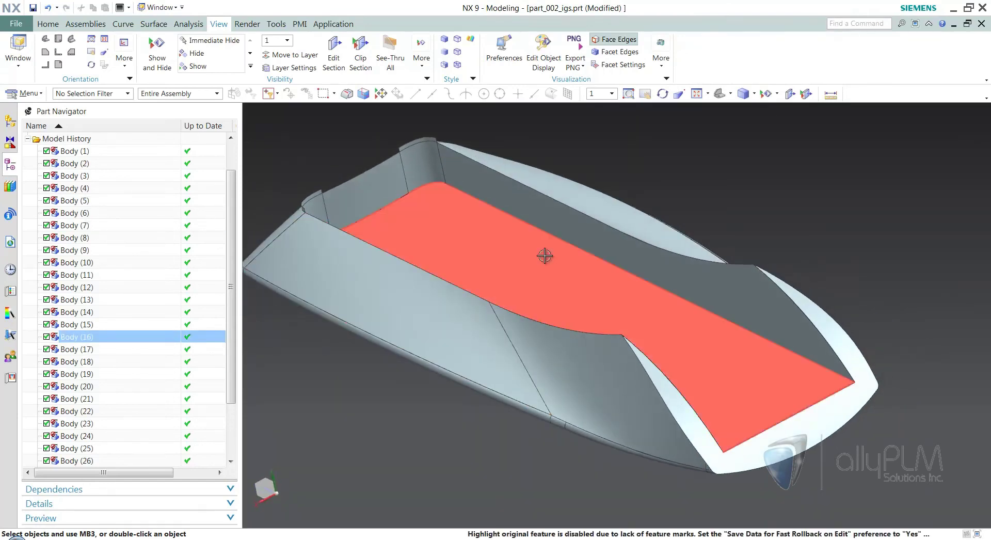
{"action": "scroll", "coordinate": [682, 337], "scroll_direction": "up", "scroll_amount": 6}
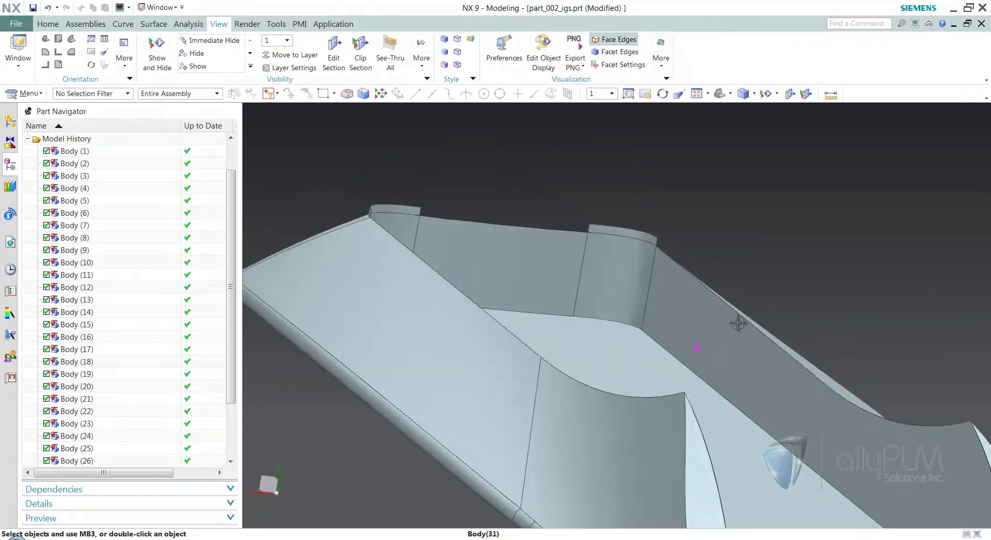
{"action": "middle_click_drag", "start_coordinate": [759, 267], "coordinate": [788, 200]}
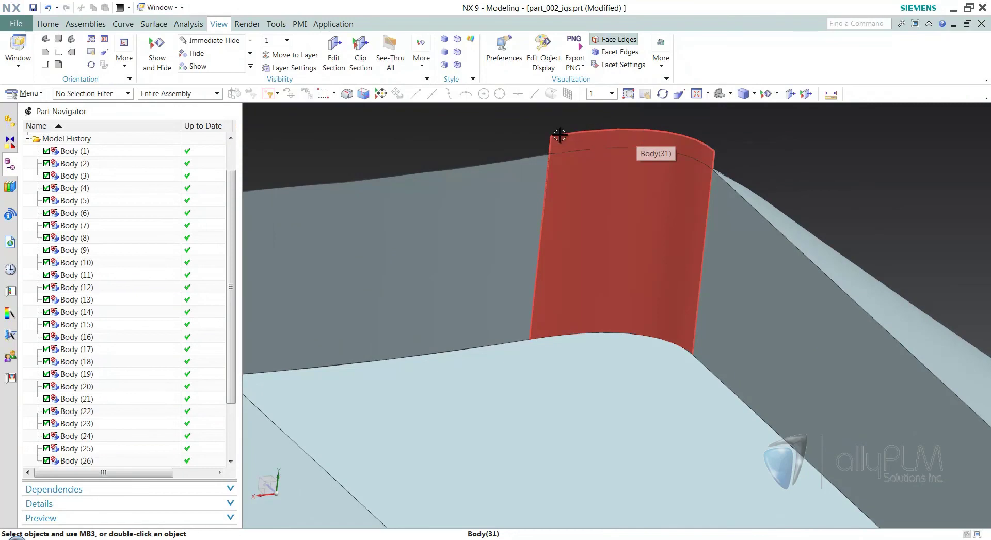
{"action": "mouse_move", "coordinate": [690, 148]}
{"action": "middle_mouse_down"}
{"action": "mouse_move", "coordinate": [752, 246]}
{"action": "mouse_move", "coordinate": [758, 290]}
{"action": "mouse_move", "coordinate": [711, 293]}
{"action": "mouse_move", "coordinate": [951, 376]}
{"action": "mouse_move", "coordinate": [834, 295]}
{"action": "mouse_move", "coordinate": [735, 408]}
{"action": "mouse_move", "coordinate": [700, 387]}
{"action": "mouse_move", "coordinate": [744, 420]}
{"action": "mouse_move", "coordinate": [801, 381]}
{"action": "mouse_move", "coordinate": [795, 393]}
{"action": "mouse_move", "coordinate": [453, 183]}
{"action": "middle_mouse_up"}
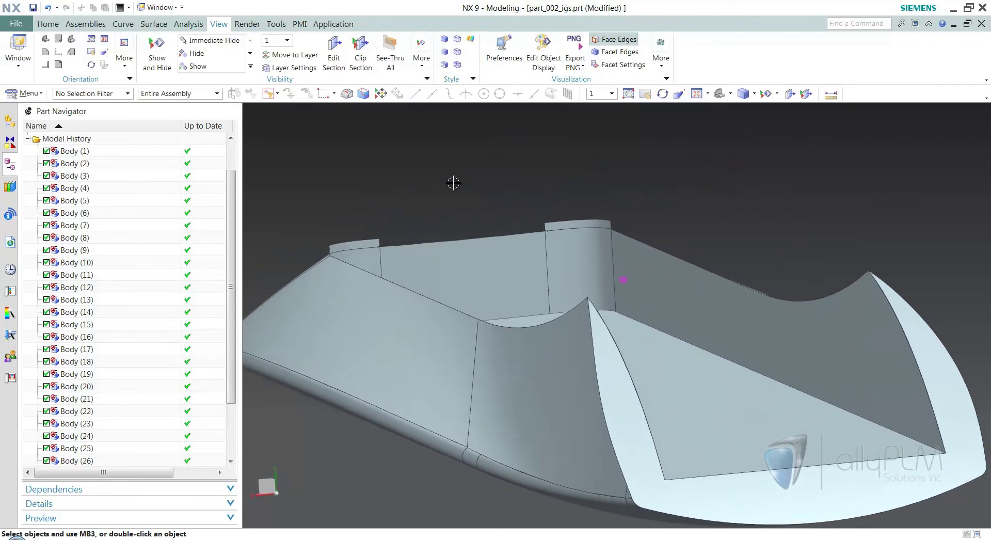
Step: Use Trim and Extend to trim the upper edge of pocket corner face Body(31) back to the adjoining outer rounded face
{"action": "left_click", "coordinate": [48, 25]}
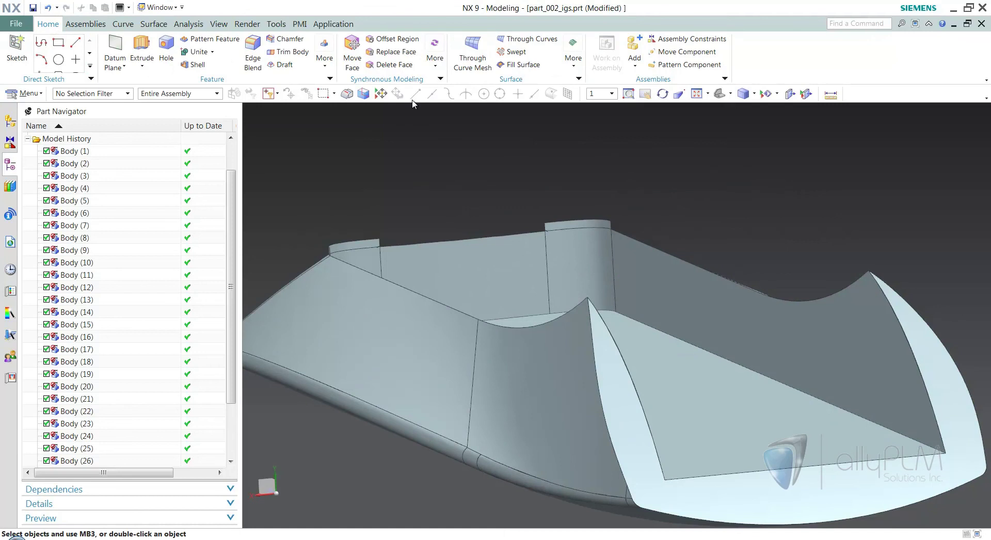
{"action": "left_click", "coordinate": [160, 24]}
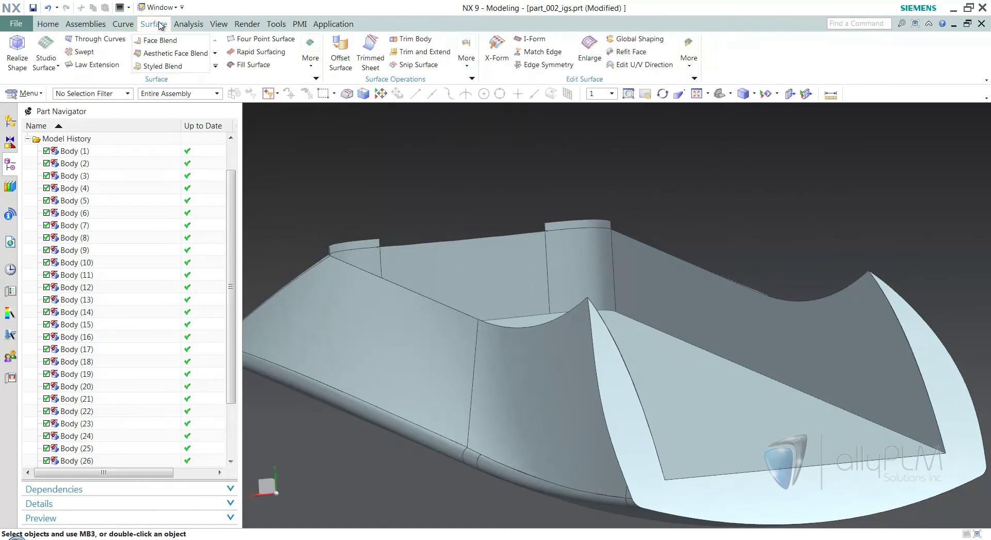
{"action": "left_click", "coordinate": [421, 52]}
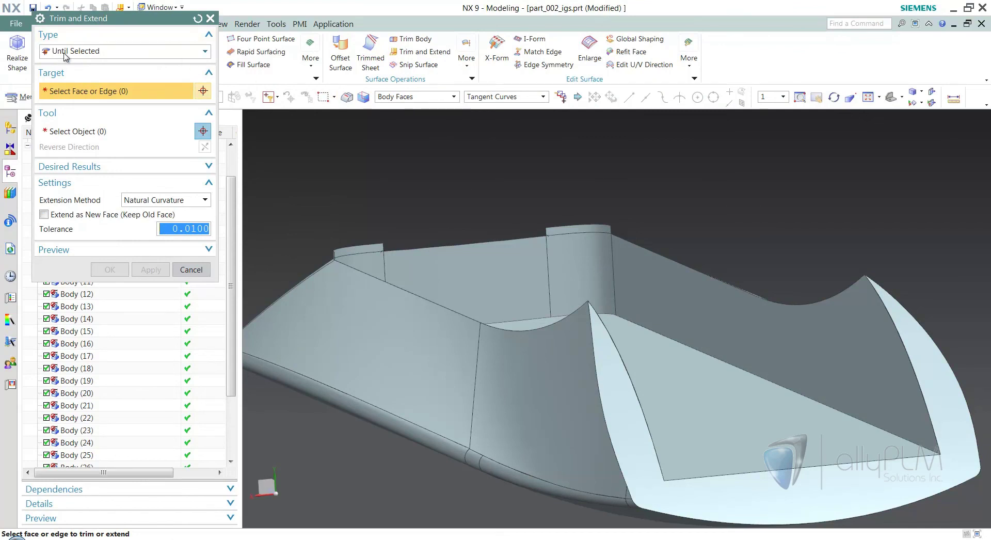
{"action": "left_click", "coordinate": [586, 210]}
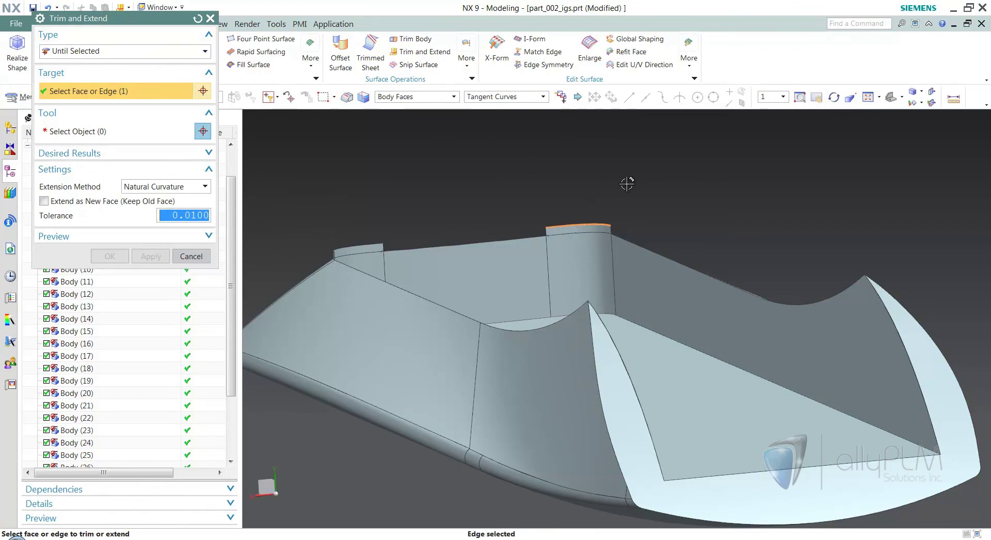
{"action": "middle_click_drag", "start_coordinate": [586, 211], "coordinate": [589, 292]}
{"action": "scroll", "coordinate": [771, 302], "scroll_direction": "up", "scroll_amount": 3}
{"action": "middle_click_drag", "start_coordinate": [770, 302], "coordinate": [797, 191]}
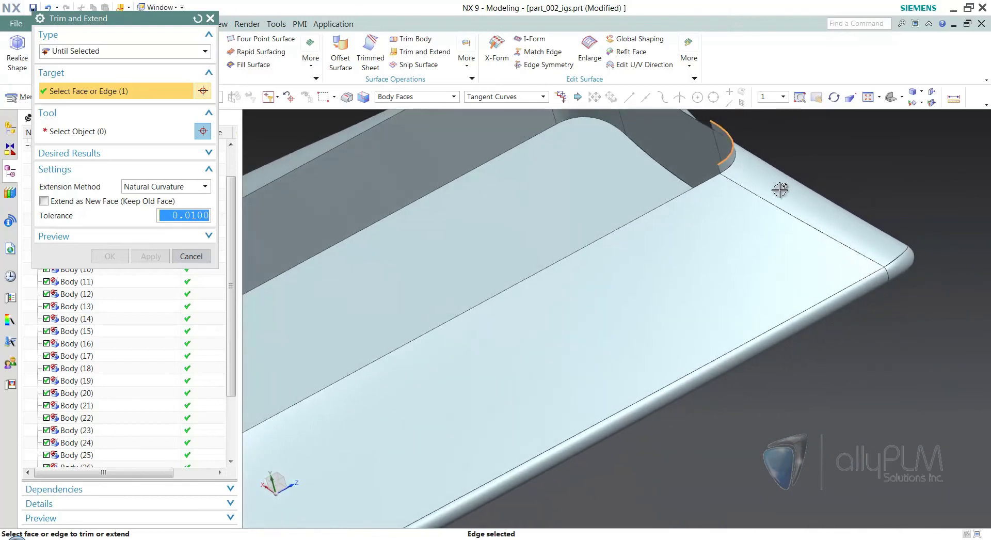
{"action": "left_click", "coordinate": [80, 134]}
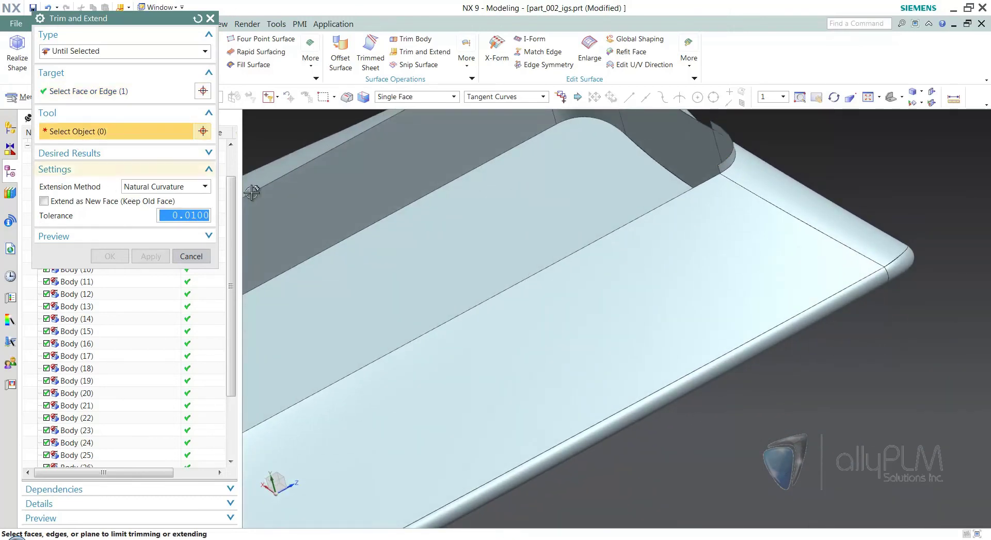
{"action": "left_click", "coordinate": [752, 172]}
{"action": "middle_click_drag", "start_coordinate": [571, 270], "coordinate": [635, 266]}
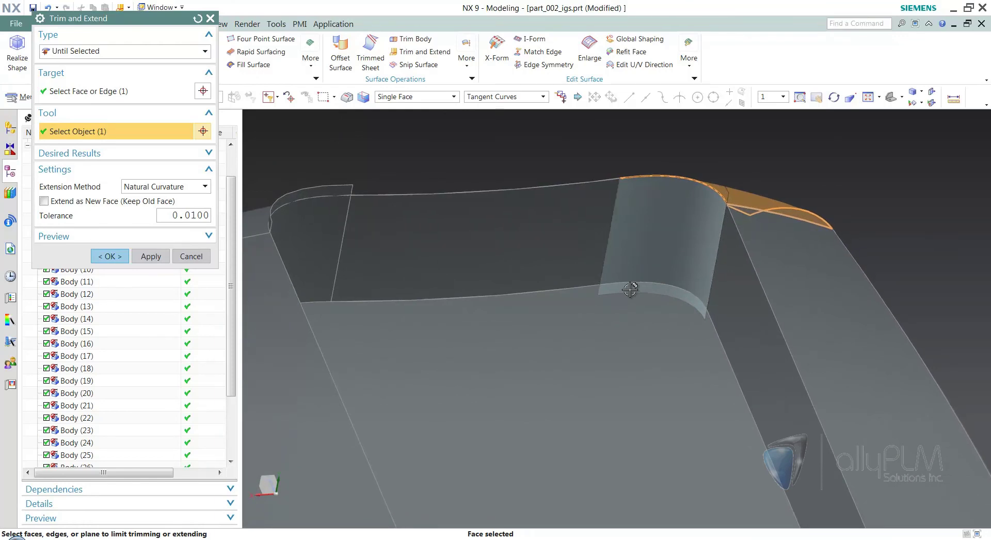
{"action": "left_click", "coordinate": [151, 257]}
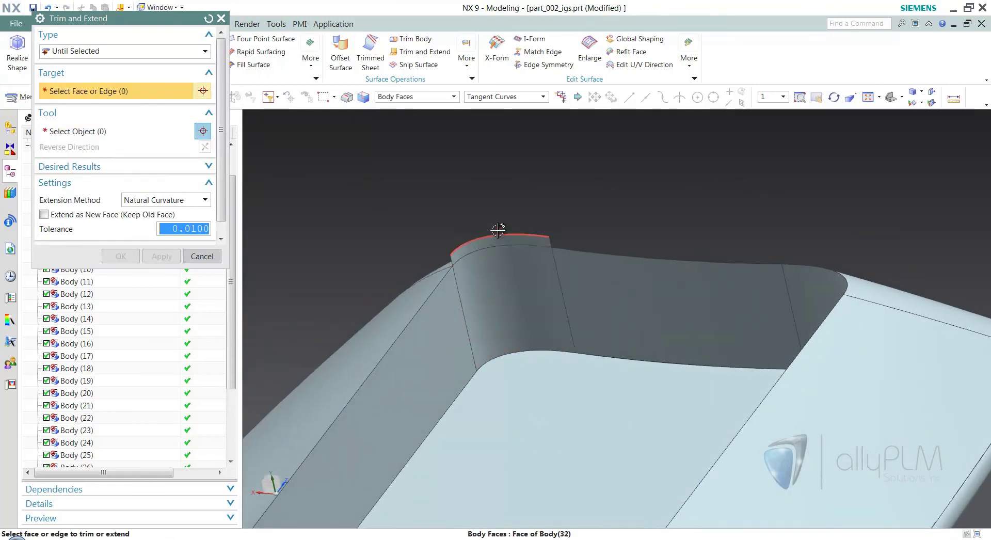
Step: Trim the upper edge of the opposite pocket corner face, Body(32), back to the outer rounded face
{"action": "left_click", "coordinate": [503, 235]}
{"action": "left_click", "coordinate": [95, 131]}
{"action": "middle_click_drag", "start_coordinate": [465, 310], "coordinate": [537, 170]}
{"action": "left_click", "coordinate": [537, 170]}
{"action": "left_click", "coordinate": [150, 256]}
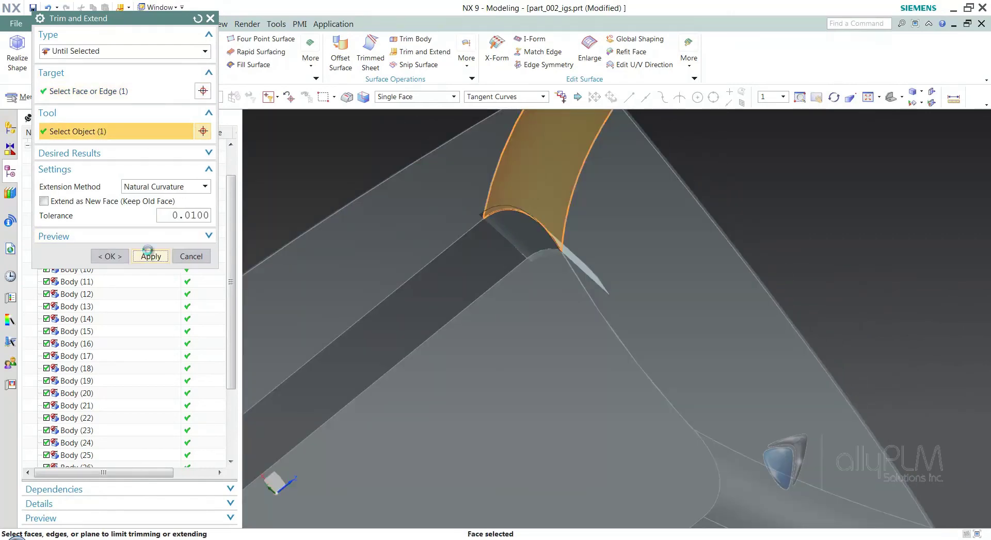
Step: Switch the display to Static Wireframe and trim the lower edge of corner face Body(32) up to the pocket floor
{"action": "middle_click_drag", "start_coordinate": [614, 320], "coordinate": [531, 278]}
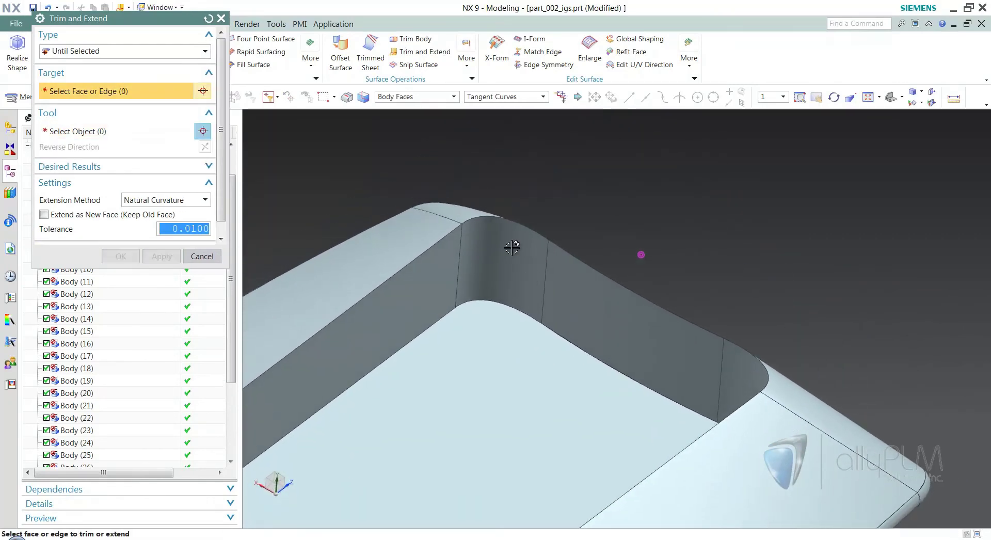
{"action": "middle_click_drag", "start_coordinate": [457, 212], "coordinate": [490, 202]}
{"action": "middle_click_drag", "start_coordinate": [633, 235], "coordinate": [419, 245]}
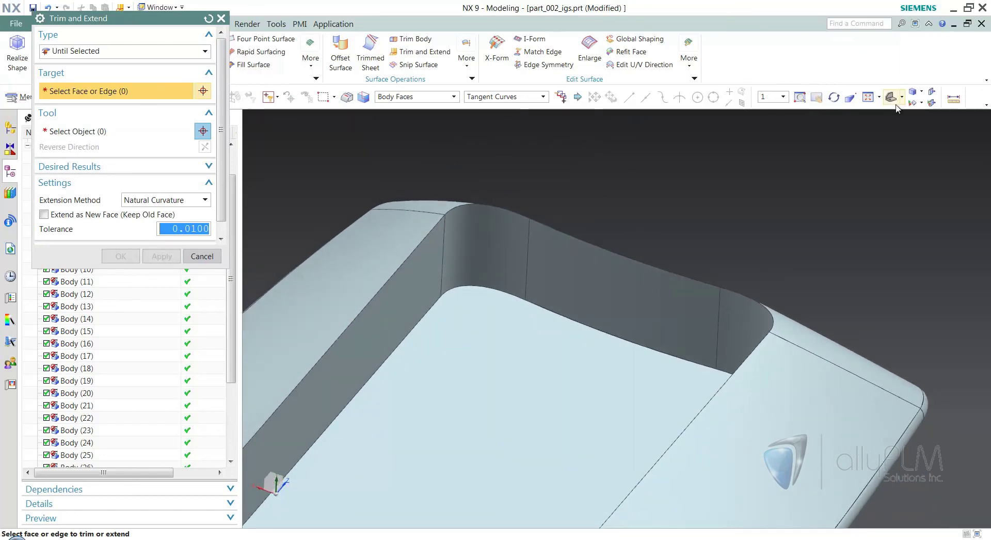
{"action": "left_click", "coordinate": [923, 95]}
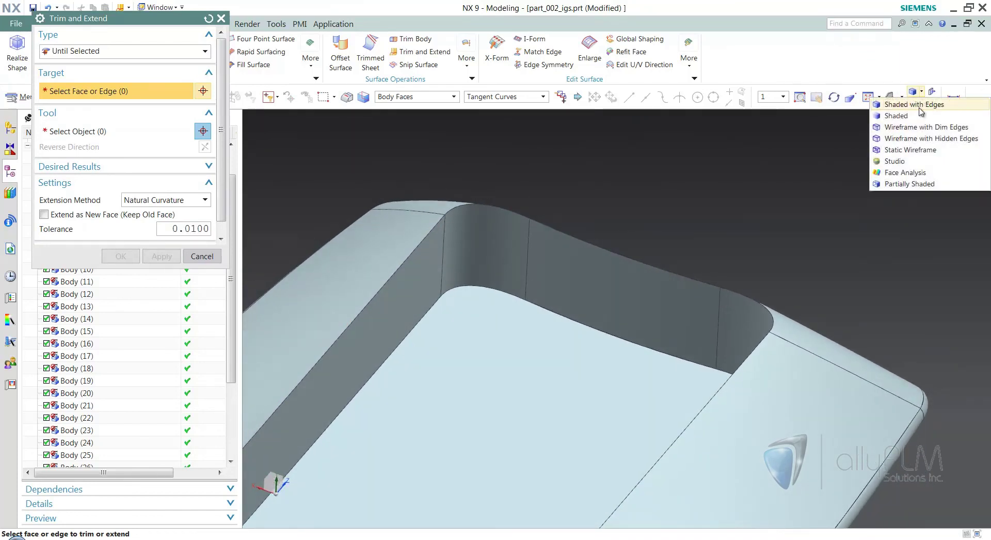
{"action": "left_click", "coordinate": [905, 150]}
{"action": "middle_click_drag", "start_coordinate": [599, 215], "coordinate": [325, 197]}
{"action": "left_click", "coordinate": [464, 292]}
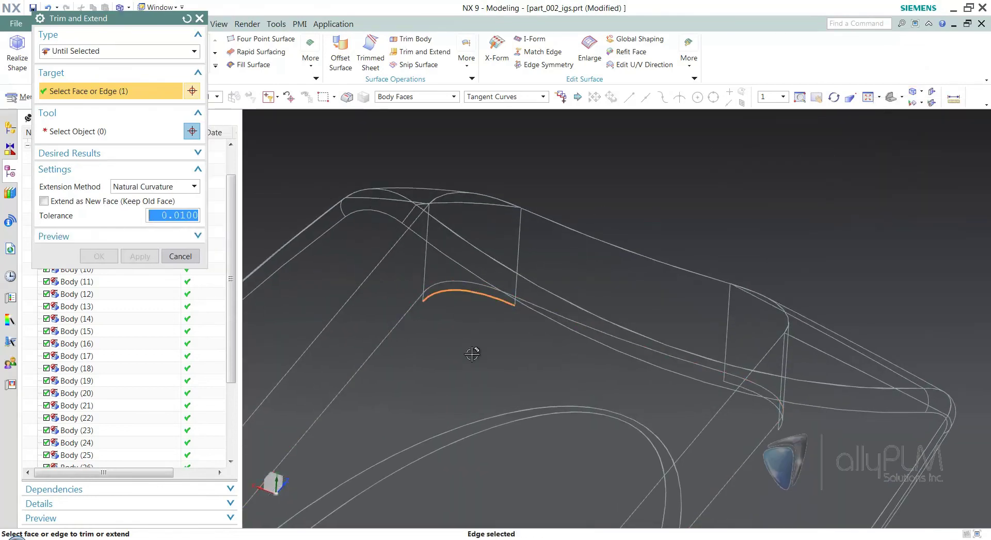
{"action": "left_click", "coordinate": [103, 130]}
{"action": "left_click", "coordinate": [449, 334]}
{"action": "middle_click_drag", "start_coordinate": [675, 175], "coordinate": [389, 321]}
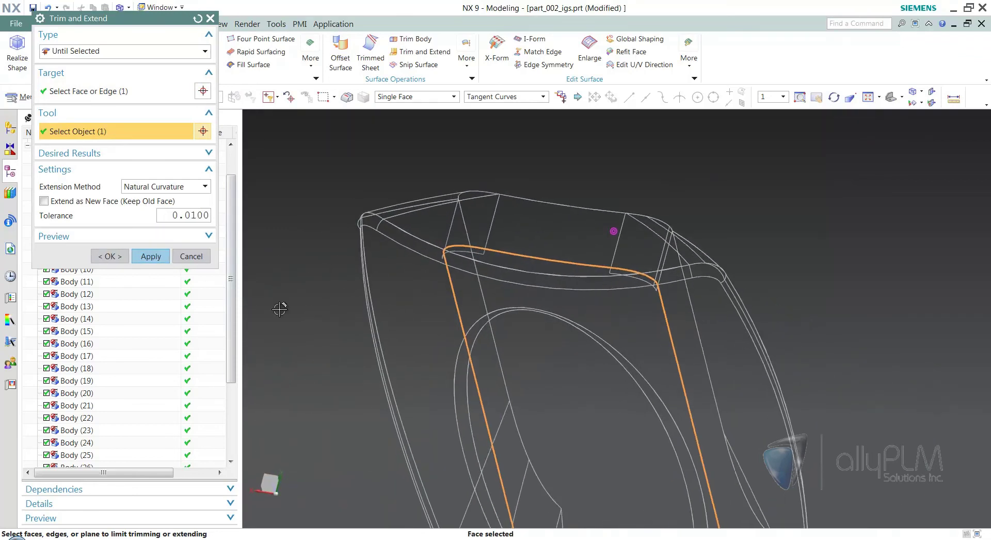
{"action": "left_click", "coordinate": [151, 257]}
Step: Trim the lower edge of the remaining corner face, Body(31), up to the pocket floor and finish Trim and Extend
{"action": "middle_click_drag", "start_coordinate": [589, 325], "coordinate": [553, 298]}
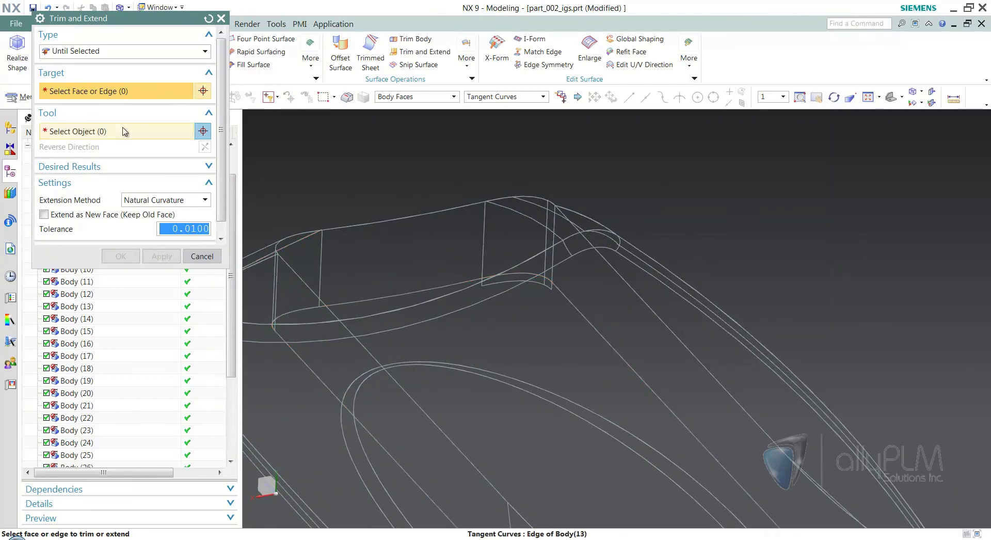
{"action": "left_click", "coordinate": [518, 281]}
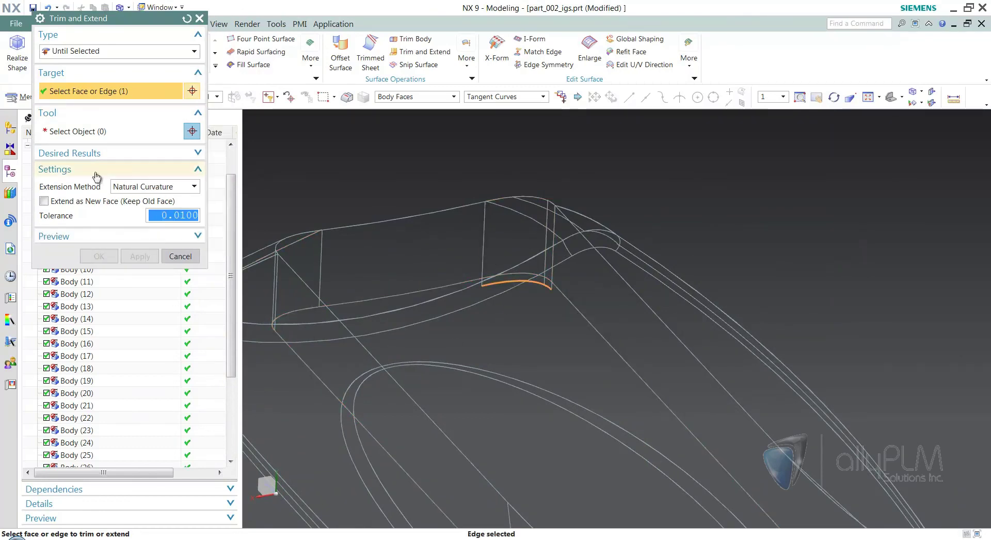
{"action": "left_click", "coordinate": [538, 425]}
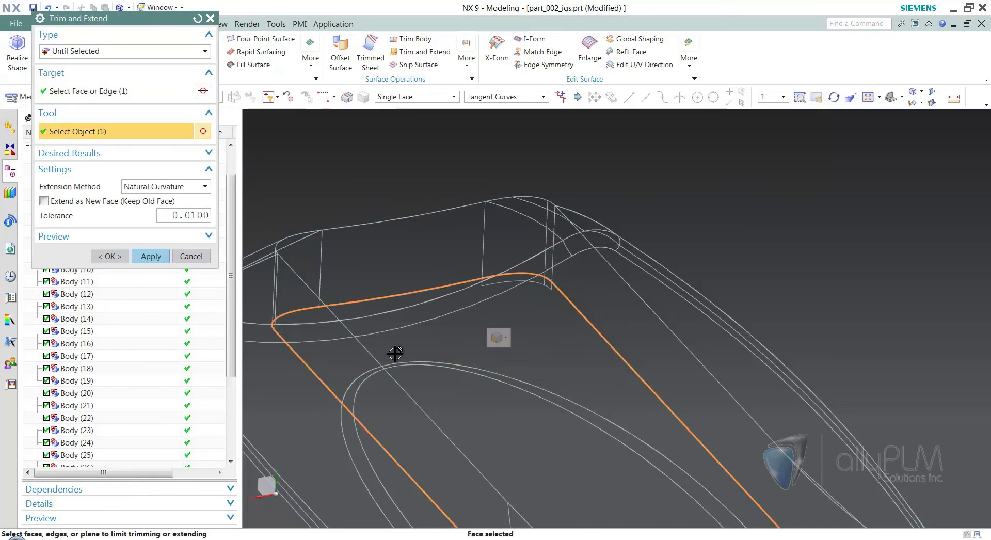
{"action": "left_click", "coordinate": [110, 256]}
Step: Return the display to Shaded with Edges and inspect the trimmed model from both sides
{"action": "middle_click_drag", "start_coordinate": [693, 215], "coordinate": [746, 100]}
{"action": "left_click", "coordinate": [766, 94]}
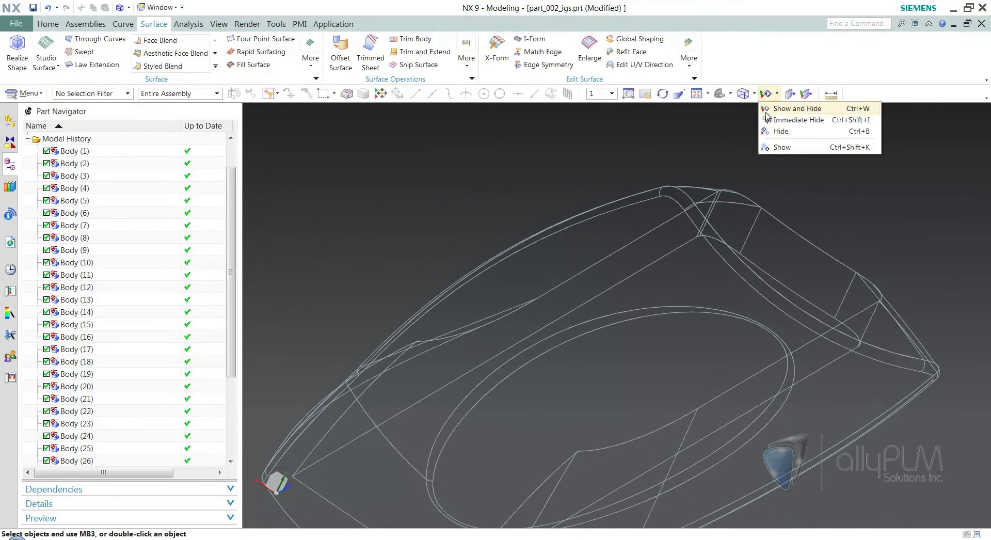
{"action": "left_click", "coordinate": [754, 94]}
{"action": "left_click", "coordinate": [772, 107]}
{"action": "mouse_move", "coordinate": [542, 190]}
{"action": "middle_mouse_down"}
{"action": "mouse_move", "coordinate": [671, 320]}
{"action": "mouse_move", "coordinate": [789, 382]}
{"action": "mouse_move", "coordinate": [823, 363]}
{"action": "mouse_move", "coordinate": [762, 444]}
{"action": "mouse_move", "coordinate": [694, 496]}
{"action": "middle_mouse_up"}
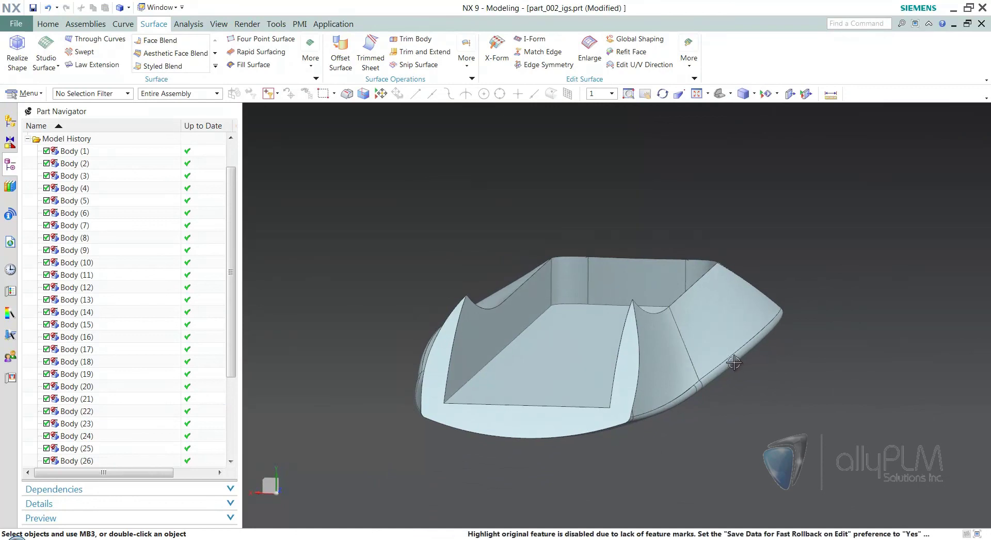
{"action": "mouse_move", "coordinate": [479, 280]}
{"action": "middle_mouse_down"}
{"action": "mouse_move", "coordinate": [812, 424]}
{"action": "mouse_move", "coordinate": [754, 279]}
{"action": "mouse_move", "coordinate": [614, 191]}
{"action": "middle_mouse_up"}
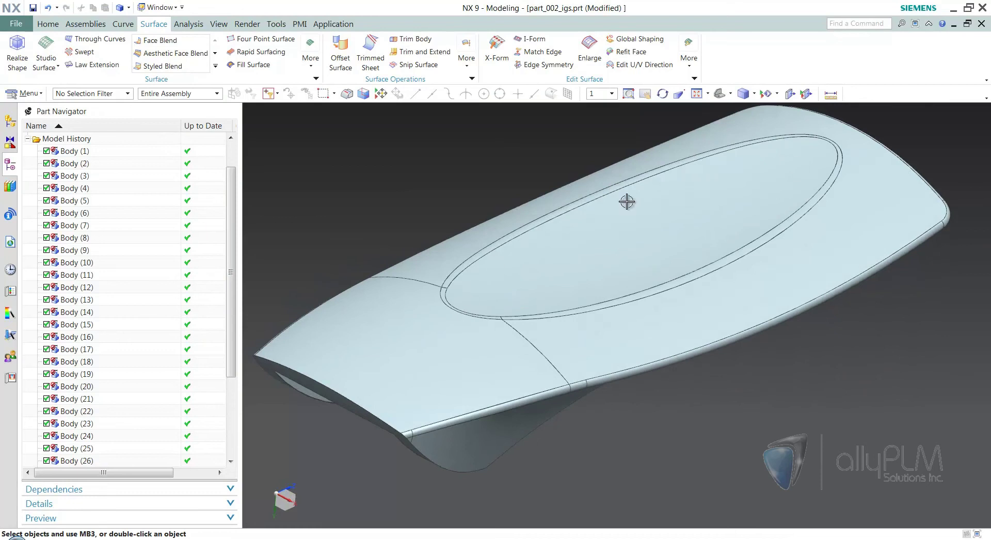
{"action": "mouse_move", "coordinate": [737, 419]}
{"action": "middle_mouse_down"}
{"action": "mouse_move", "coordinate": [737, 399]}
{"action": "mouse_move", "coordinate": [695, 416]}
{"action": "mouse_move", "coordinate": [684, 311]}
{"action": "mouse_move", "coordinate": [769, 465]}
{"action": "middle_mouse_up"}
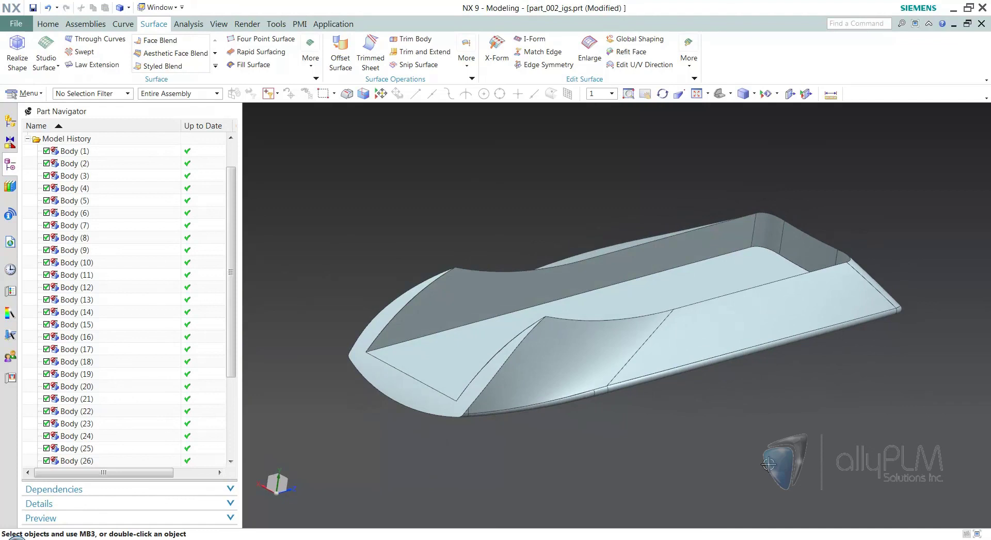
Step: Try to sew all the other sheet bodies to the pocket floor sheet with a tolerance of 0.0100
{"action": "left_click", "coordinate": [472, 61]}
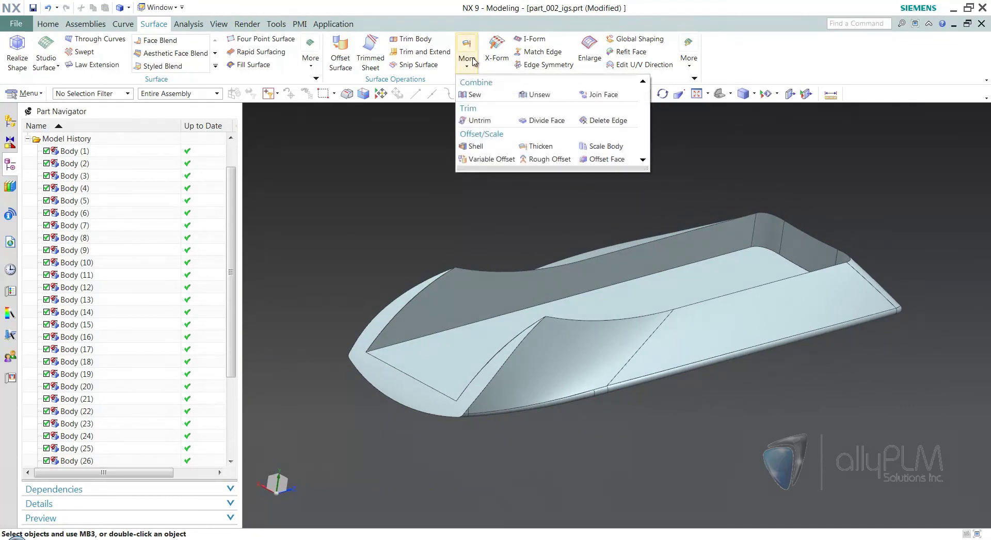
{"action": "left_click", "coordinate": [473, 95]}
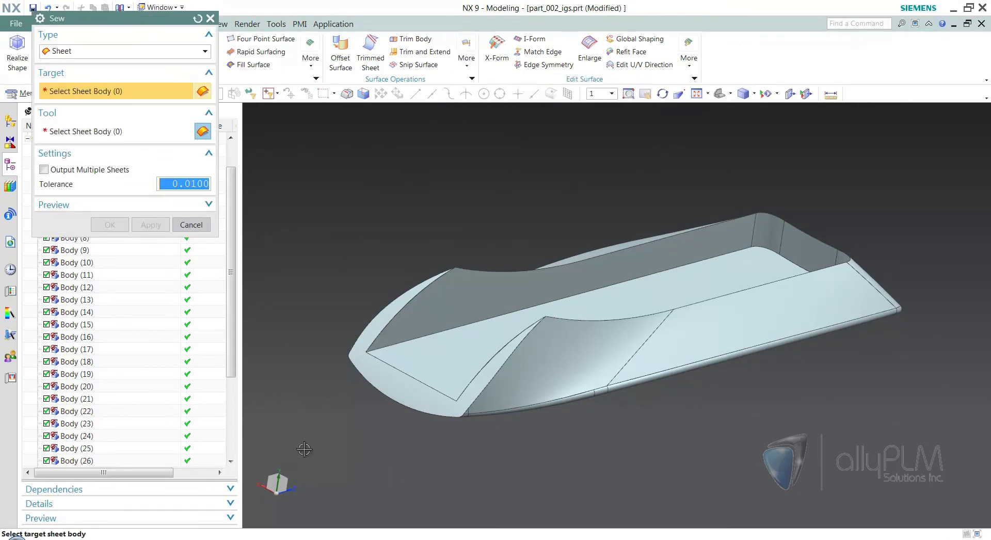
{"action": "left_click", "coordinate": [450, 340]}
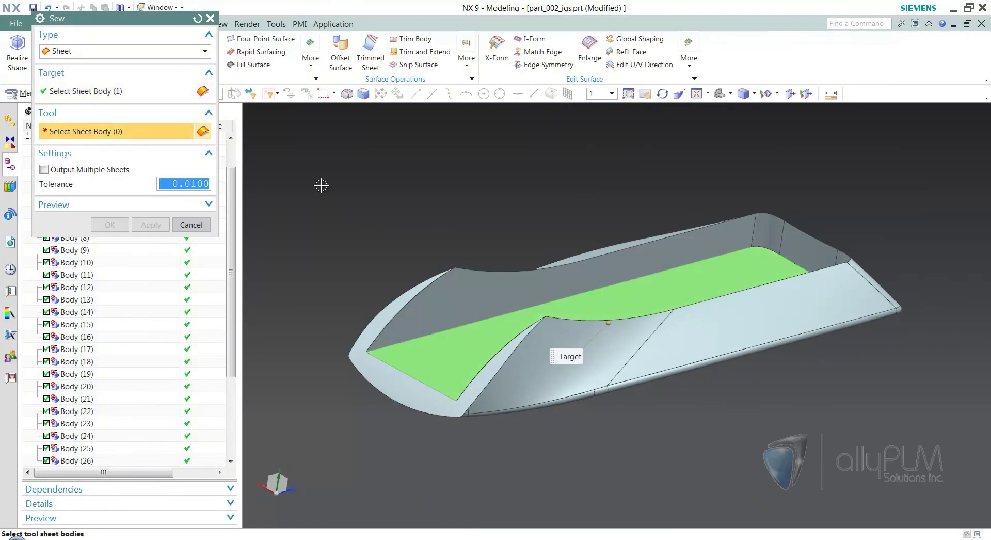
{"action": "left_click_drag", "start_coordinate": [308, 164], "coordinate": [961, 458]}
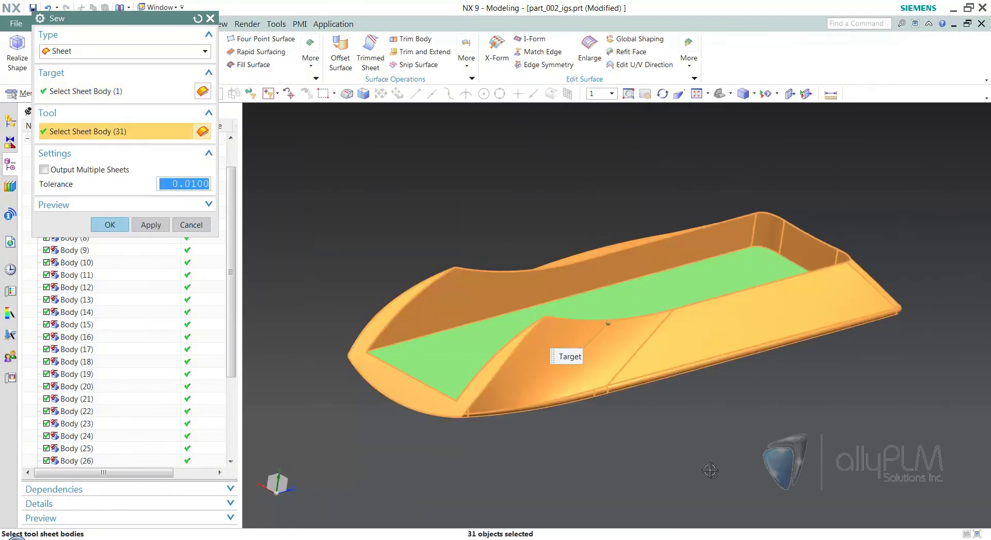
{"action": "left_click", "coordinate": [110, 226]}
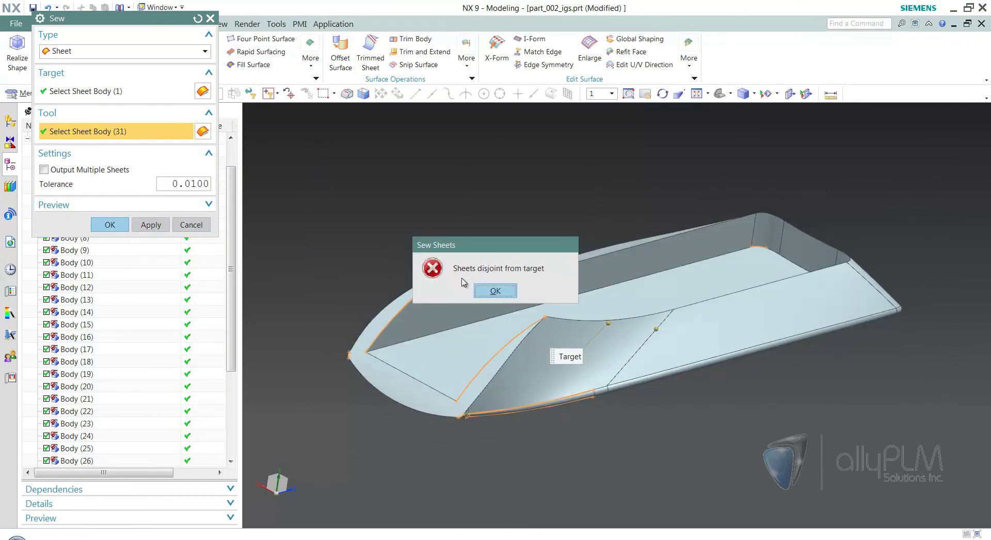
{"action": "middle_click_drag", "start_coordinate": [652, 444], "coordinate": [538, 283]}
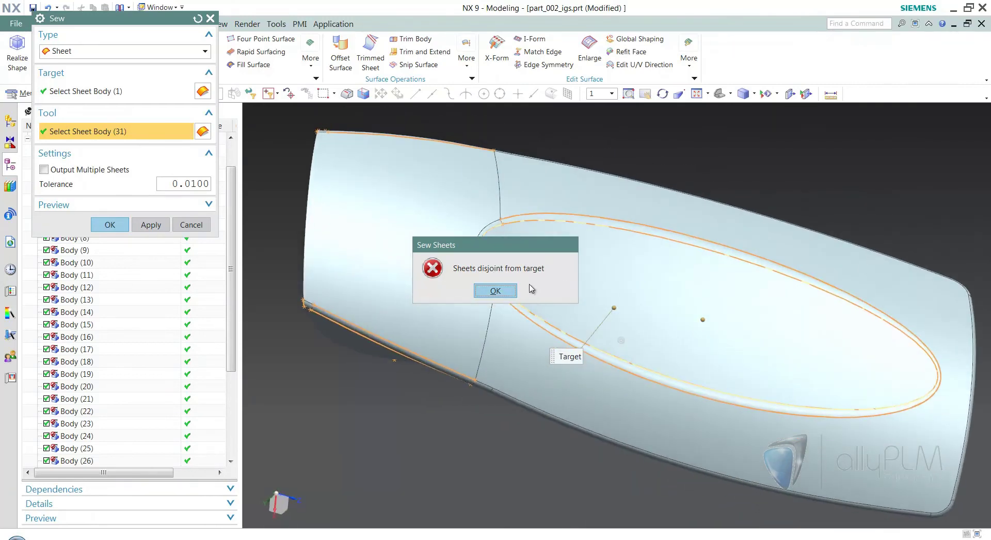
{"action": "left_click", "coordinate": [496, 291]}
{"action": "middle_click_drag", "start_coordinate": [774, 315], "coordinate": [769, 315]}
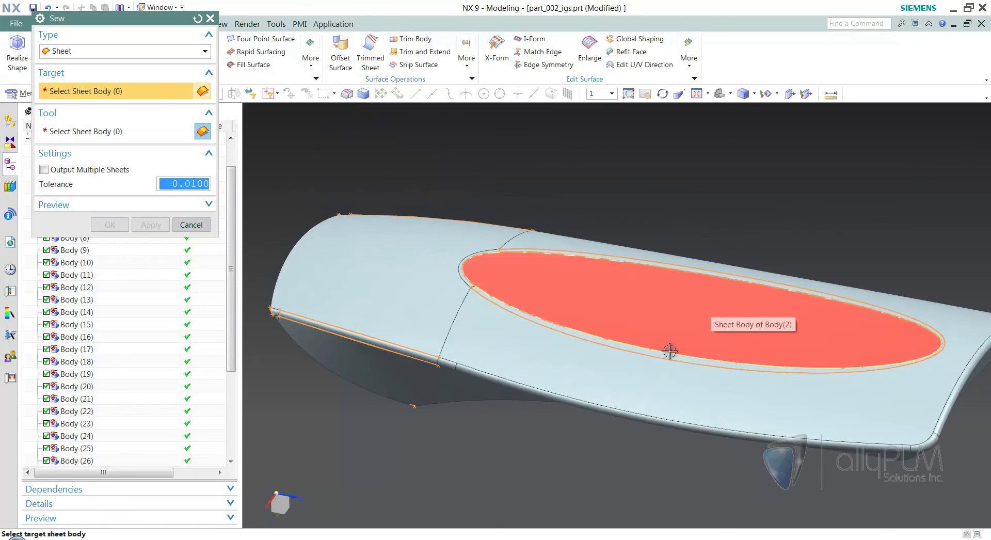
{"action": "left_click", "coordinate": [191, 224]}
Step: Delete the Sew (37) feature from the model history and refresh the display to clear the highlighted edges
{"action": "middle_click_drag", "start_coordinate": [377, 360], "coordinate": [251, 339]}
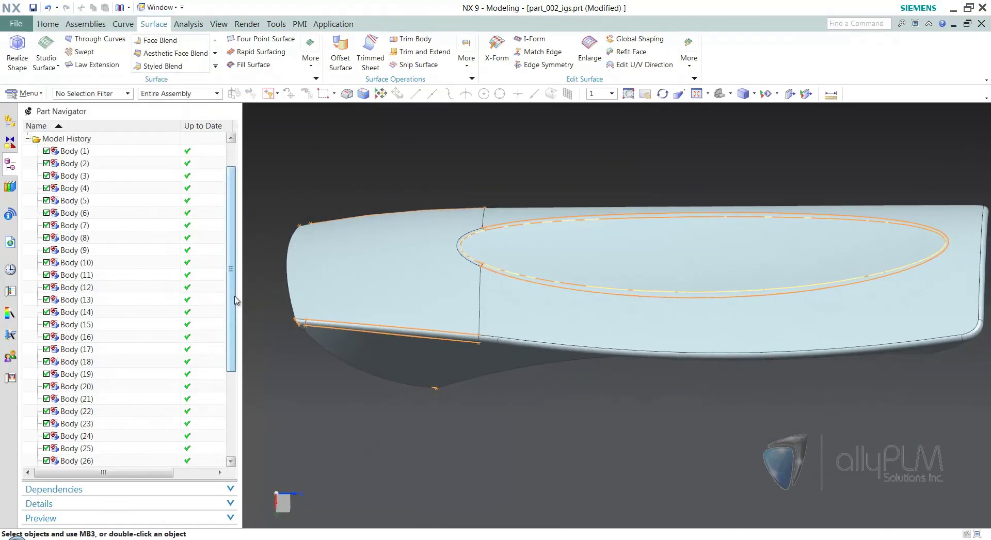
{"action": "scroll", "coordinate": [180, 408], "scroll_direction": "down", "scroll_amount": 3}
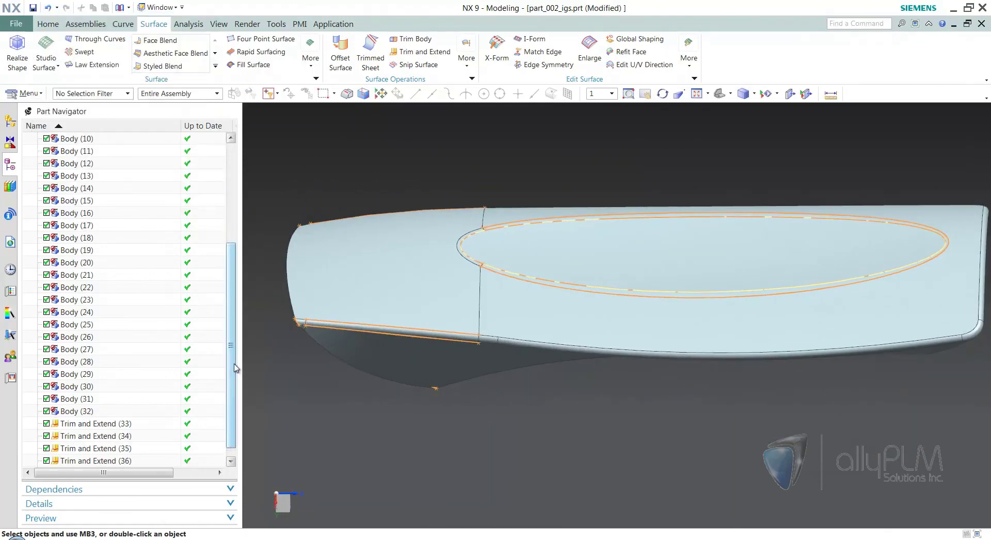
{"action": "scroll", "coordinate": [232, 382], "scroll_direction": "down", "scroll_amount": 1}
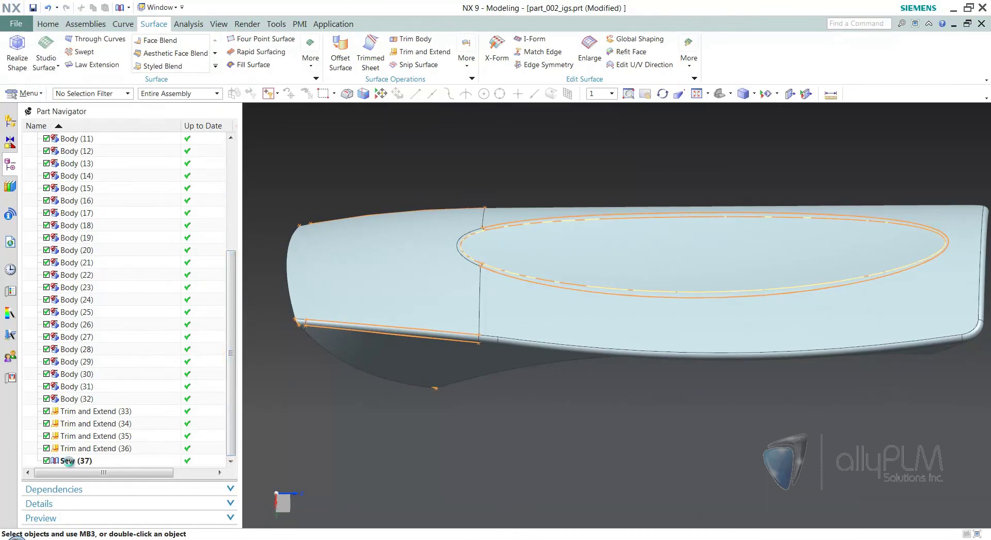
{"action": "left_click", "coordinate": [71, 461]}
{"action": "middle_click_drag", "start_coordinate": [648, 364], "coordinate": [793, 350]}
{"action": "middle_click_drag", "start_coordinate": [754, 293], "coordinate": [752, 247]}
{"action": "middle_click_drag", "start_coordinate": [754, 349], "coordinate": [745, 490]}
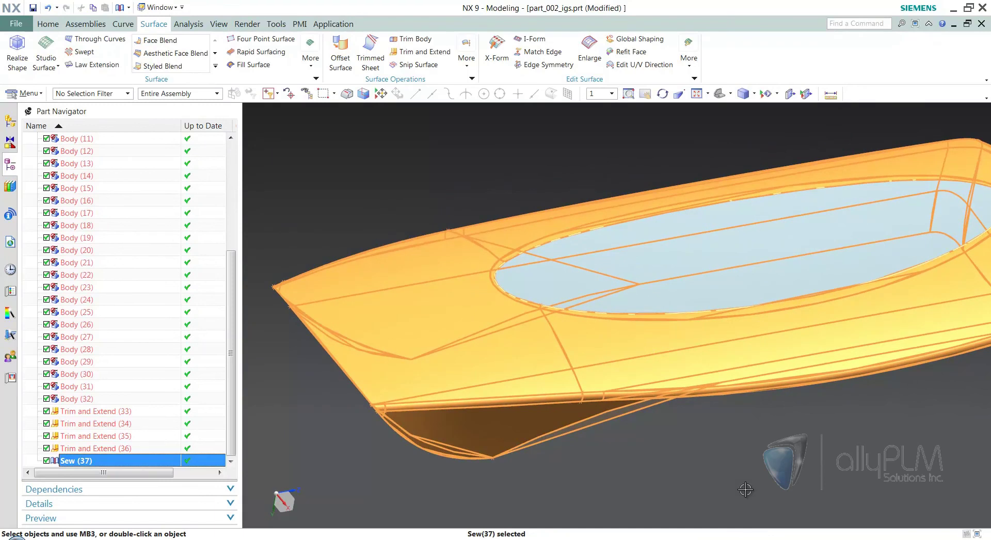
{"action": "key", "text": "Escape"}
{"action": "right_click", "coordinate": [89, 462]}
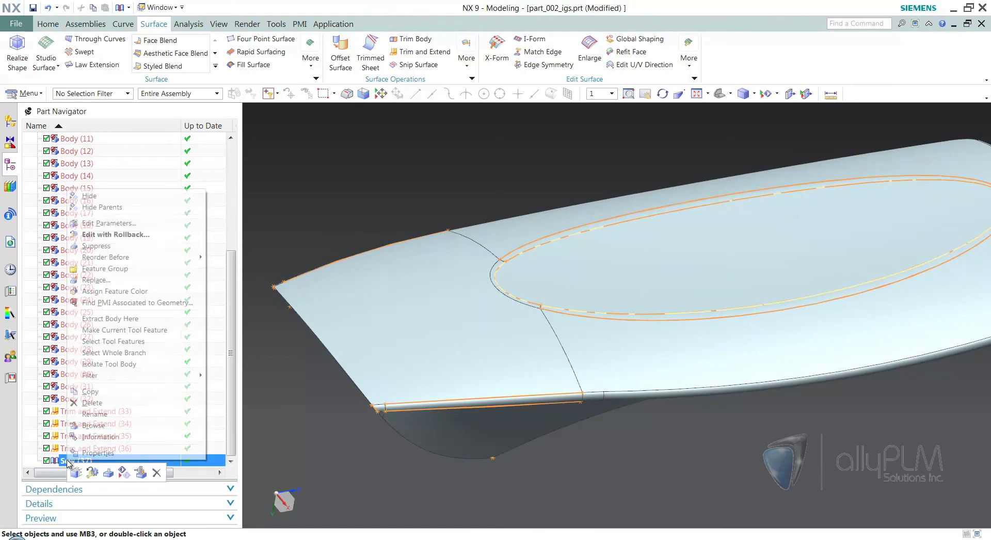
{"action": "left_click", "coordinate": [95, 403]}
{"action": "scroll", "coordinate": [460, 391], "scroll_direction": "down", "scroll_amount": 3}
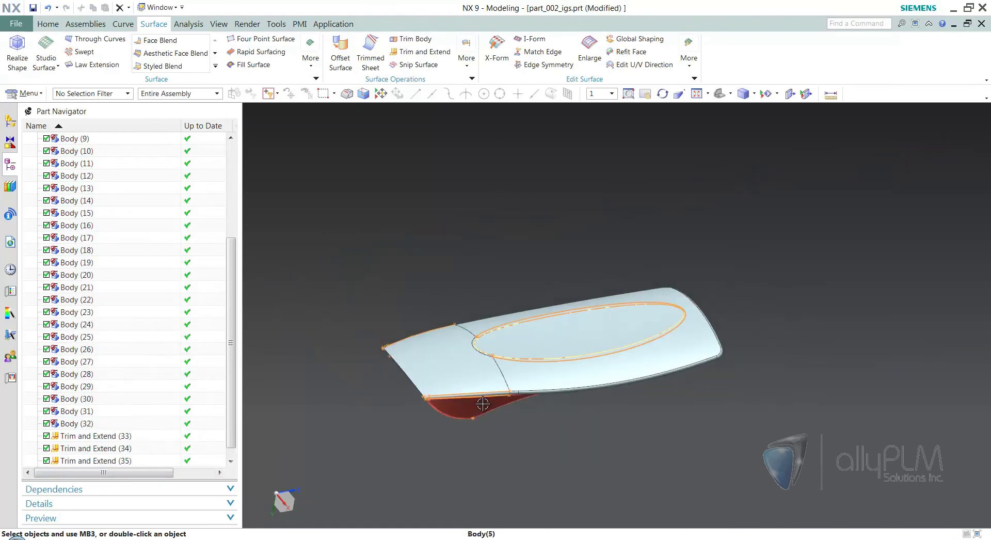
{"action": "right_click", "coordinate": [676, 212]}
{"action": "left_click", "coordinate": [722, 220]}
Step: Sew all the sheet bodies together again, replacing the default tolerance with a new value
{"action": "middle_click_drag", "start_coordinate": [691, 243], "coordinate": [445, 124]}
{"action": "scroll", "coordinate": [446, 124], "scroll_direction": "up", "scroll_amount": 1}
{"action": "left_click", "coordinate": [466, 58]}
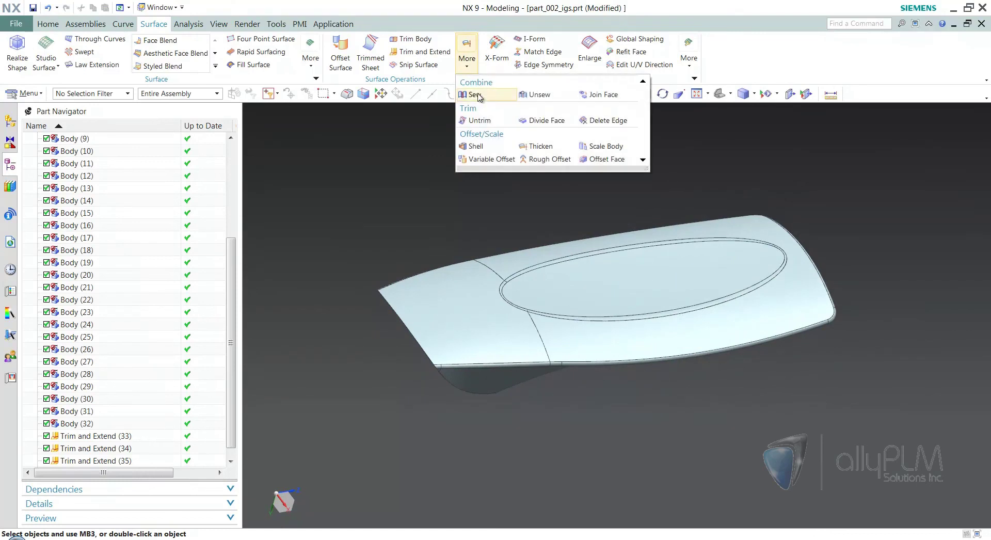
{"action": "left_click", "coordinate": [475, 95]}
{"action": "middle_click_drag", "start_coordinate": [436, 202], "coordinate": [414, 237]}
{"action": "left_click", "coordinate": [413, 237]}
{"action": "middle_click_drag", "start_coordinate": [509, 401], "coordinate": [294, 454]}
{"action": "left_click_drag", "start_coordinate": [294, 455], "coordinate": [893, 147]}
{"action": "middle_click_drag", "start_coordinate": [866, 291], "coordinate": [852, 423]}
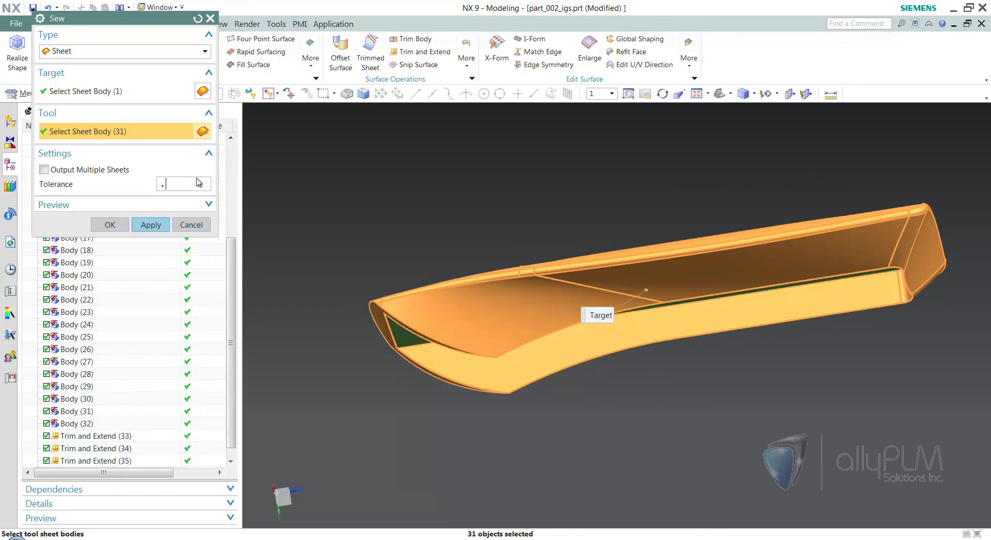
{"action": "left_click", "coordinate": [150, 225]}
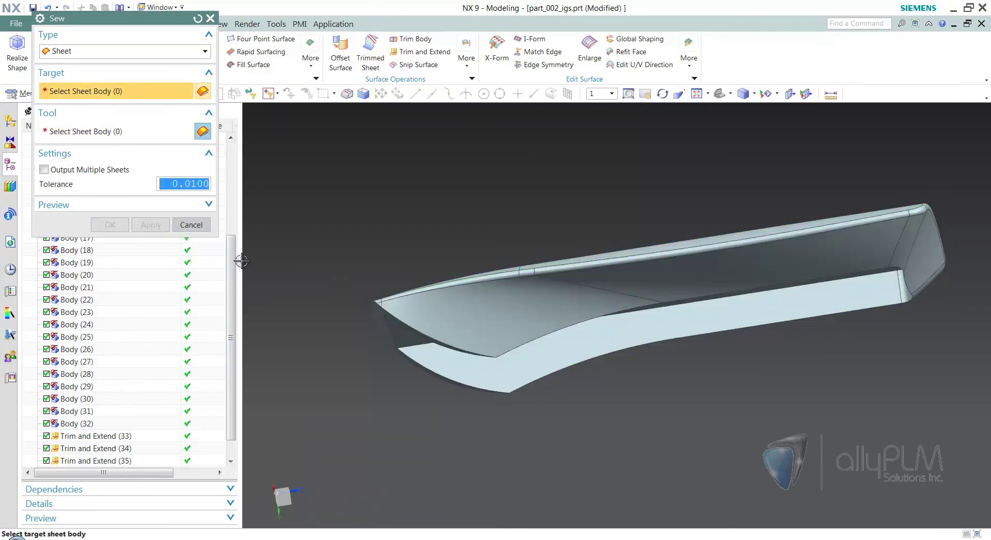
{"action": "middle_click_drag", "start_coordinate": [568, 418], "coordinate": [636, 439]}
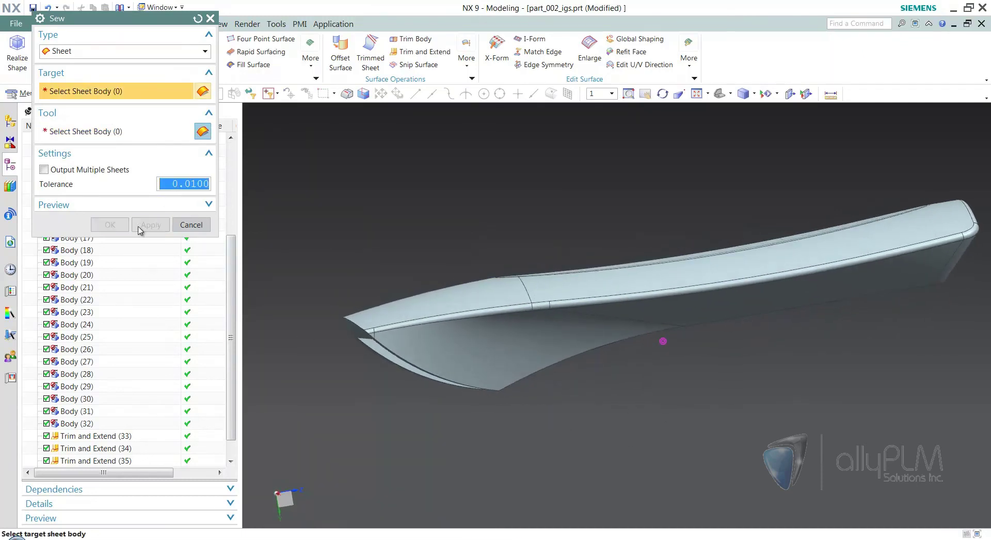
{"action": "left_click", "coordinate": [190, 225]}
Step: Restrict the selection filter to Solid Body and check whether the sewn model is recognised as a solid
{"action": "middle_click_drag", "start_coordinate": [290, 261], "coordinate": [443, 264]}
{"action": "left_click", "coordinate": [106, 94]}
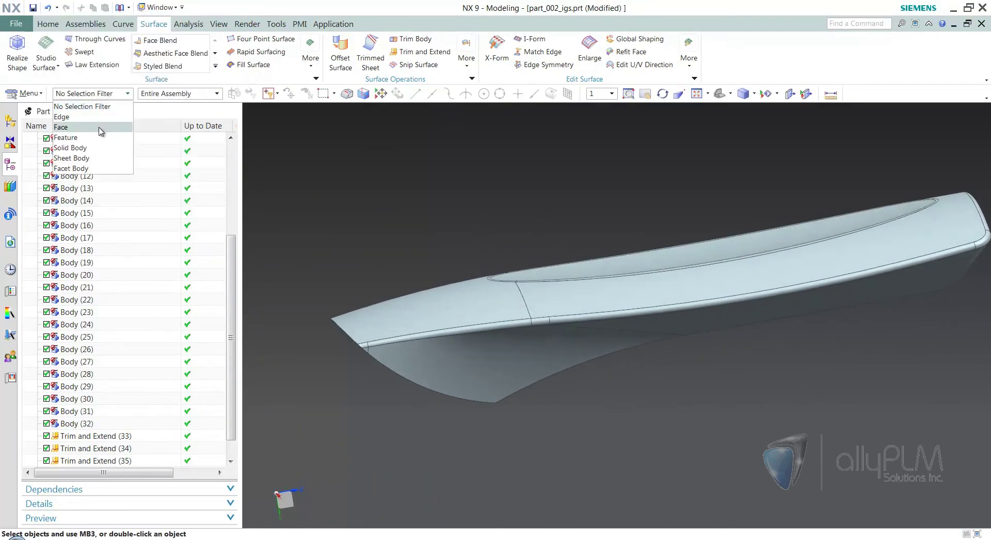
{"action": "left_click", "coordinate": [89, 147]}
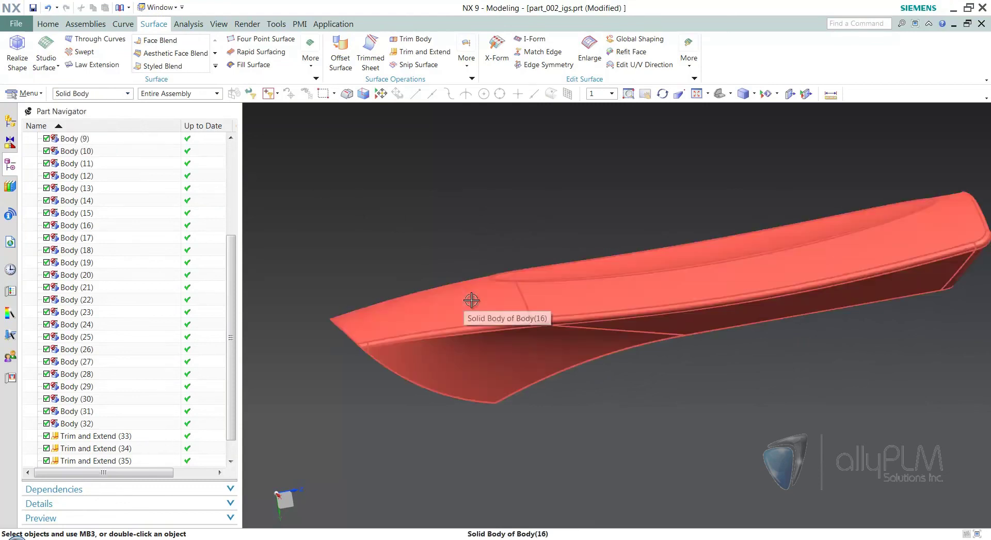
{"action": "mouse_move", "coordinate": [659, 405]}
{"action": "middle_mouse_down"}
{"action": "mouse_move", "coordinate": [826, 375]}
{"action": "mouse_move", "coordinate": [785, 476]}
{"action": "mouse_move", "coordinate": [801, 406]}
{"action": "middle_mouse_up"}
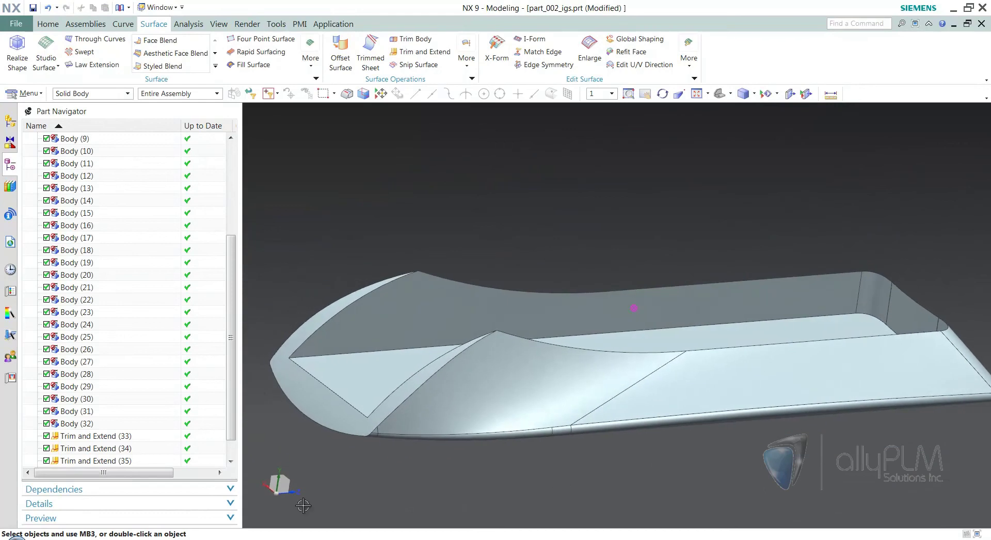
Step: Highlight the Sew (38) feature and inspect the sewn body, including the rounded pocket corner up close
{"action": "scroll", "coordinate": [234, 337], "scroll_direction": "down", "scroll_amount": 1}
{"action": "left_click", "coordinate": [82, 461]}
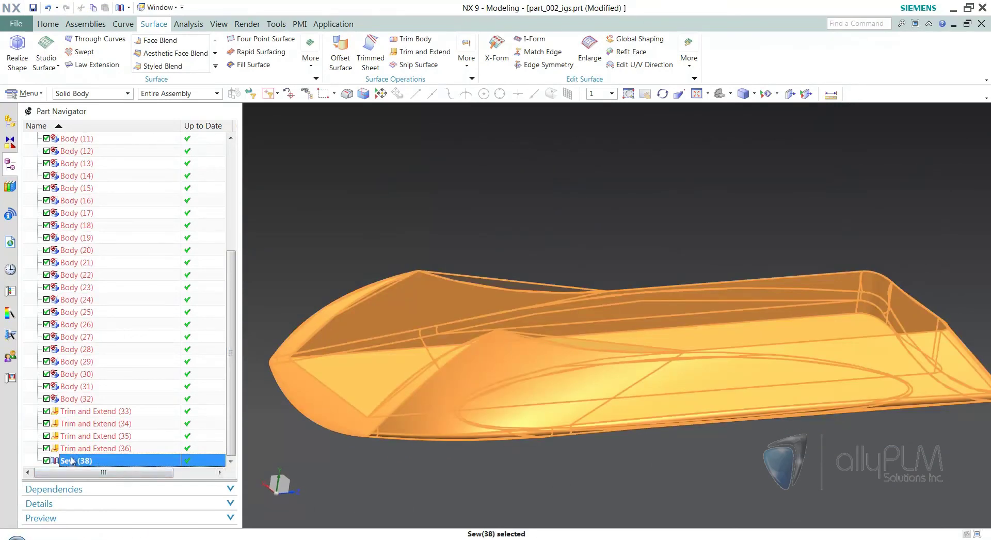
{"action": "middle_click_drag", "start_coordinate": [603, 235], "coordinate": [803, 447]}
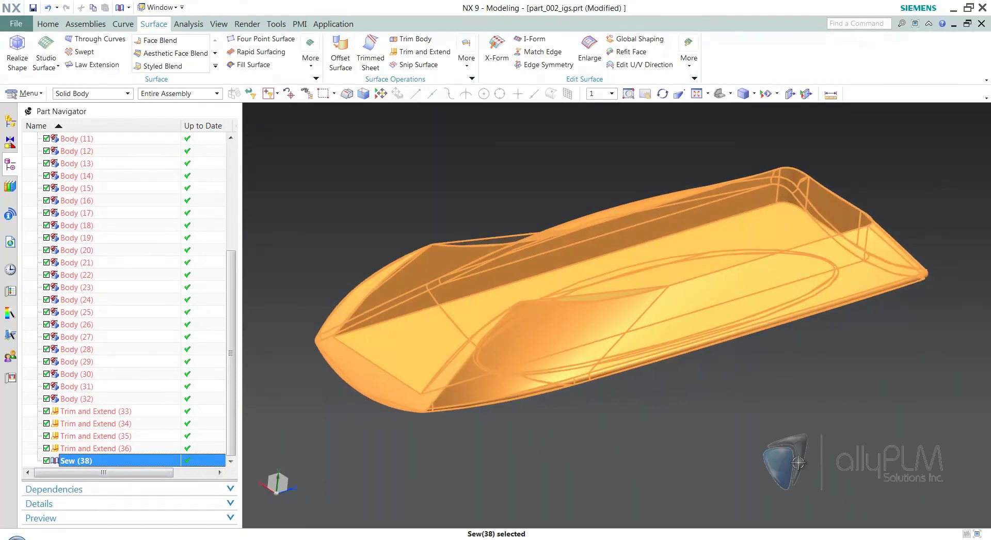
{"action": "key", "text": "Escape"}
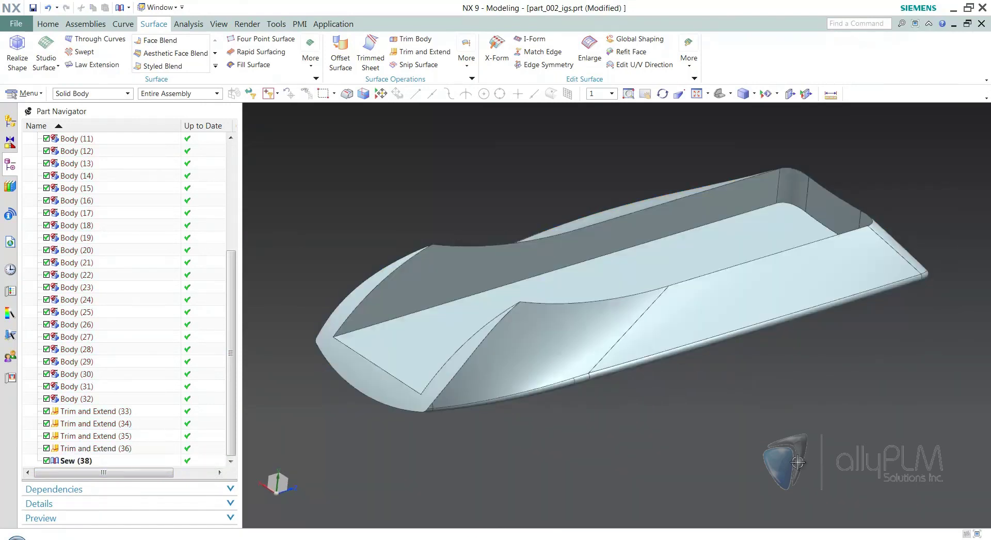
{"action": "middle_click_drag", "start_coordinate": [784, 393], "coordinate": [650, 379]}
{"action": "scroll", "coordinate": [785, 391], "scroll_direction": "up", "scroll_amount": 5}
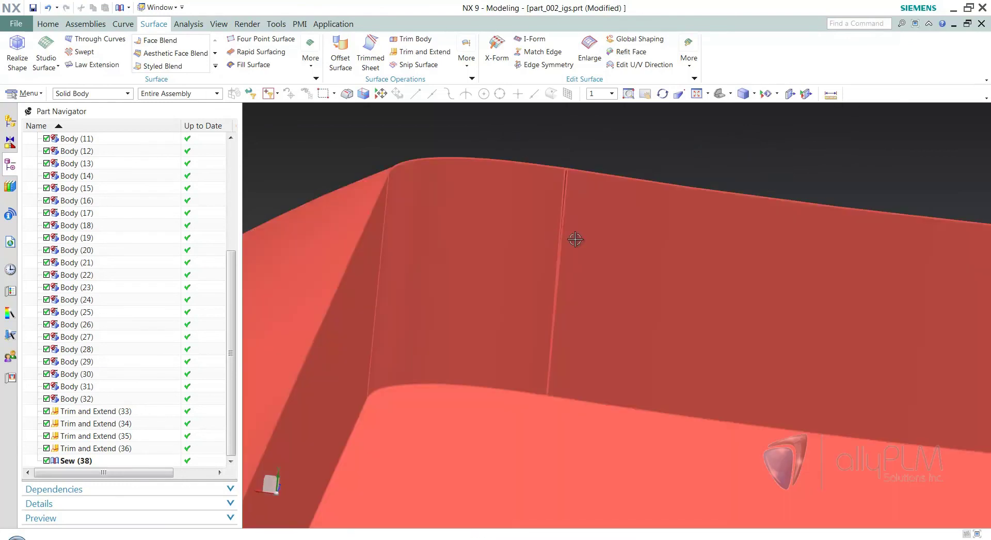
{"action": "scroll", "coordinate": [554, 235], "scroll_direction": "down", "scroll_amount": 5}
{"action": "middle_click_drag", "start_coordinate": [753, 425], "coordinate": [728, 383]}
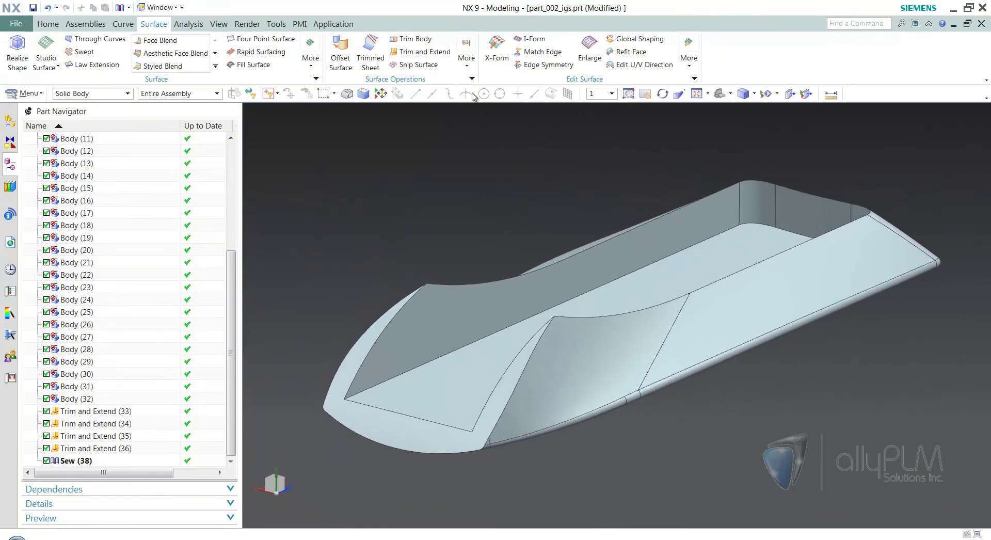
Step: Optimize all faces of the sewn body at 0.0100 tolerance with body cleaning and a report, accepting the removal of parameters
{"action": "left_click", "coordinate": [48, 24]}
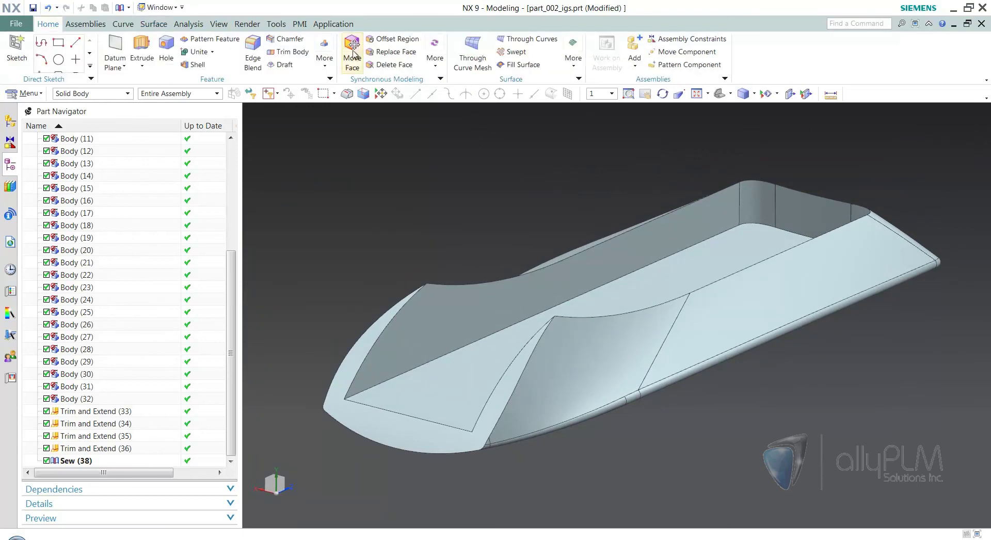
{"action": "left_click", "coordinate": [436, 54]}
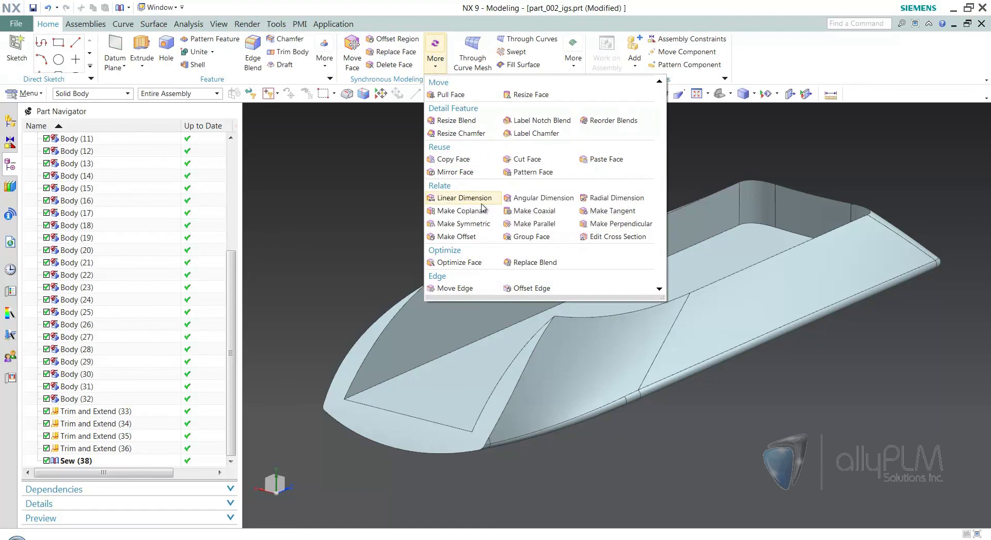
{"action": "left_click", "coordinate": [459, 262]}
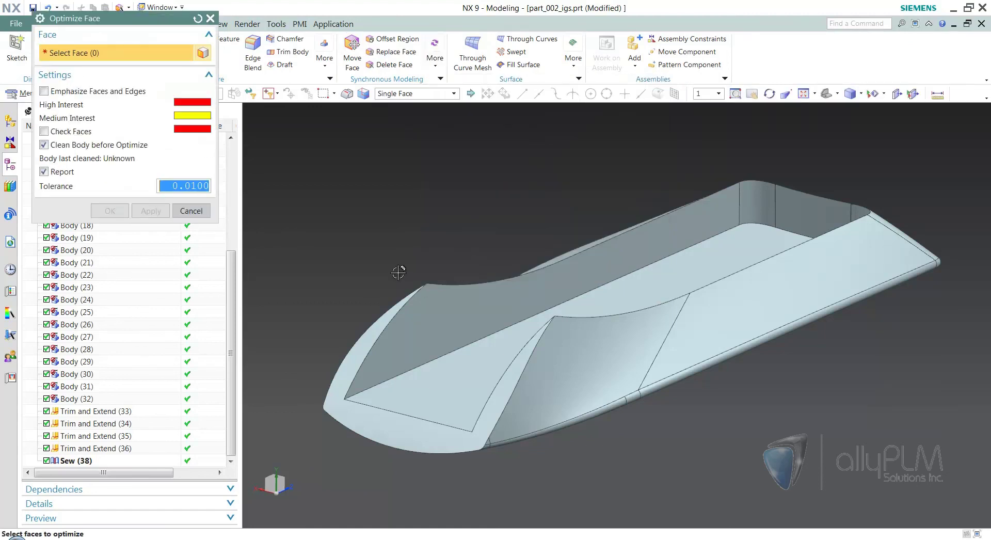
{"action": "scroll", "coordinate": [496, 496], "scroll_direction": "down", "scroll_amount": 3}
{"action": "left_click_drag", "start_coordinate": [380, 512], "coordinate": [780, 283]}
{"action": "left_click", "coordinate": [136, 209]}
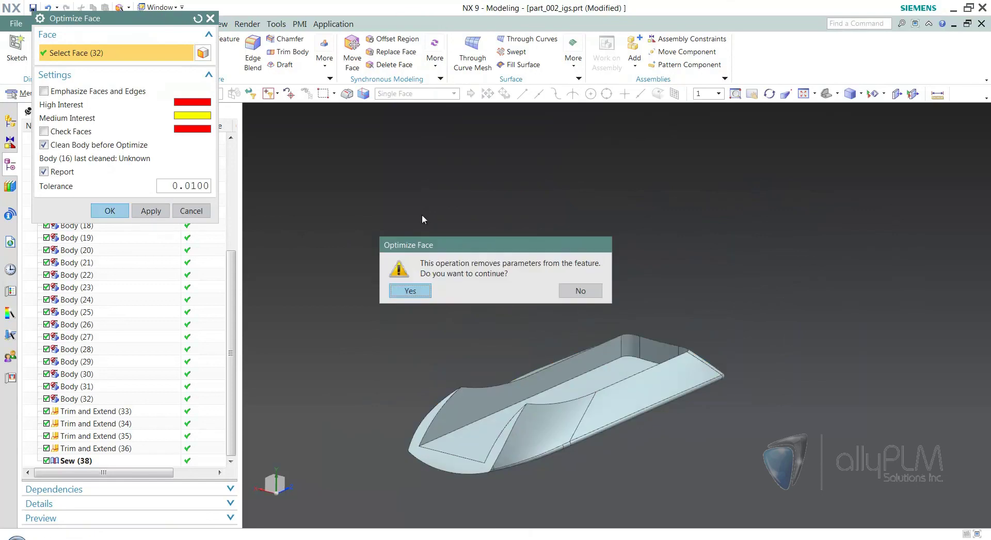
{"action": "left_click", "coordinate": [426, 291]}
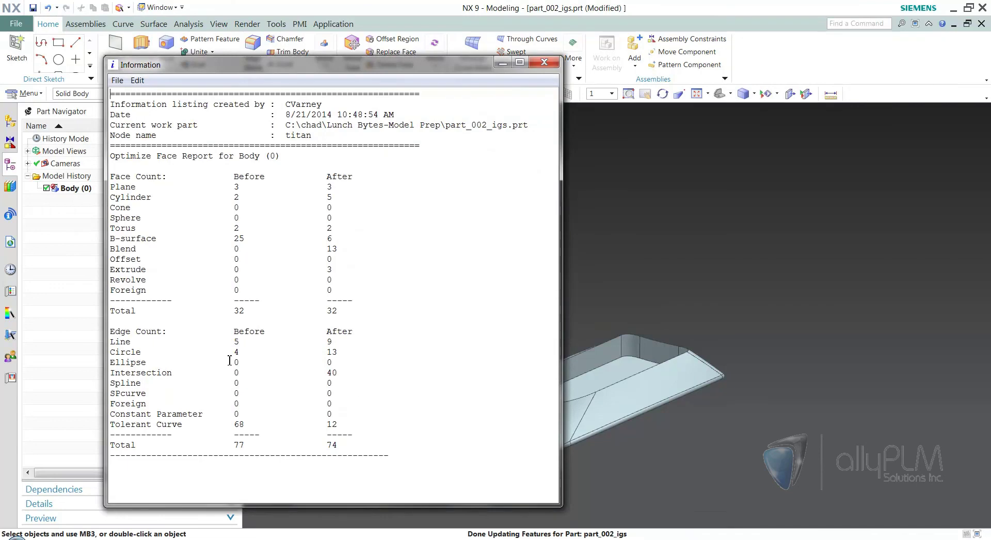
Step: Review and close the Optimize Face report, and inspect the optimized body from several sides
{"action": "mouse_move", "coordinate": [703, 439]}
{"action": "middle_mouse_down"}
{"action": "mouse_move", "coordinate": [708, 426]}
{"action": "mouse_move", "coordinate": [710, 438]}
{"action": "middle_mouse_up"}
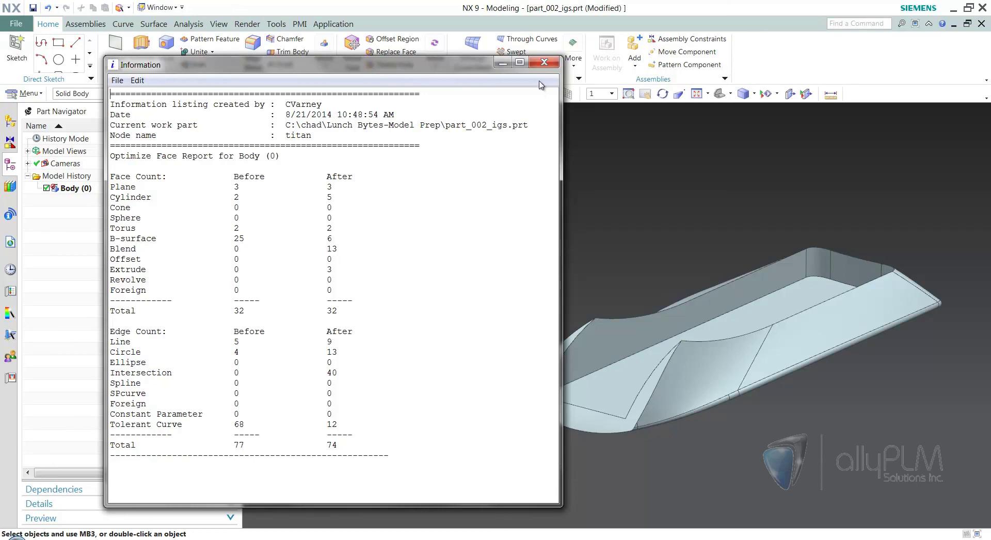
{"action": "left_click", "coordinate": [544, 63]}
{"action": "scroll", "coordinate": [716, 307], "scroll_direction": "up", "scroll_amount": 5}
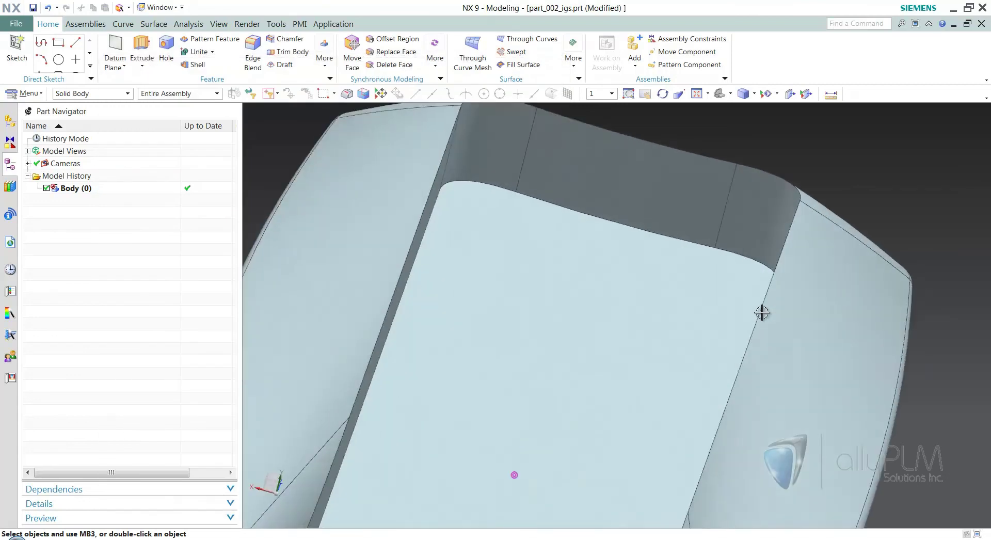
{"action": "middle_click_drag", "start_coordinate": [549, 230], "coordinate": [759, 226]}
{"action": "scroll", "coordinate": [687, 248], "scroll_direction": "down", "scroll_amount": 5}
{"action": "scroll", "coordinate": [686, 248], "scroll_direction": "up", "scroll_amount": 2}
{"action": "mouse_move", "coordinate": [686, 249]}
{"action": "middle_mouse_down"}
{"action": "mouse_move", "coordinate": [638, 446]}
{"action": "mouse_move", "coordinate": [656, 430]}
{"action": "mouse_move", "coordinate": [693, 432]}
{"action": "mouse_move", "coordinate": [768, 361]}
{"action": "mouse_move", "coordinate": [804, 383]}
{"action": "mouse_move", "coordinate": [809, 445]}
{"action": "mouse_move", "coordinate": [788, 356]}
{"action": "mouse_move", "coordinate": [791, 503]}
{"action": "mouse_move", "coordinate": [582, 509]}
{"action": "mouse_move", "coordinate": [351, 255]}
{"action": "middle_mouse_up"}
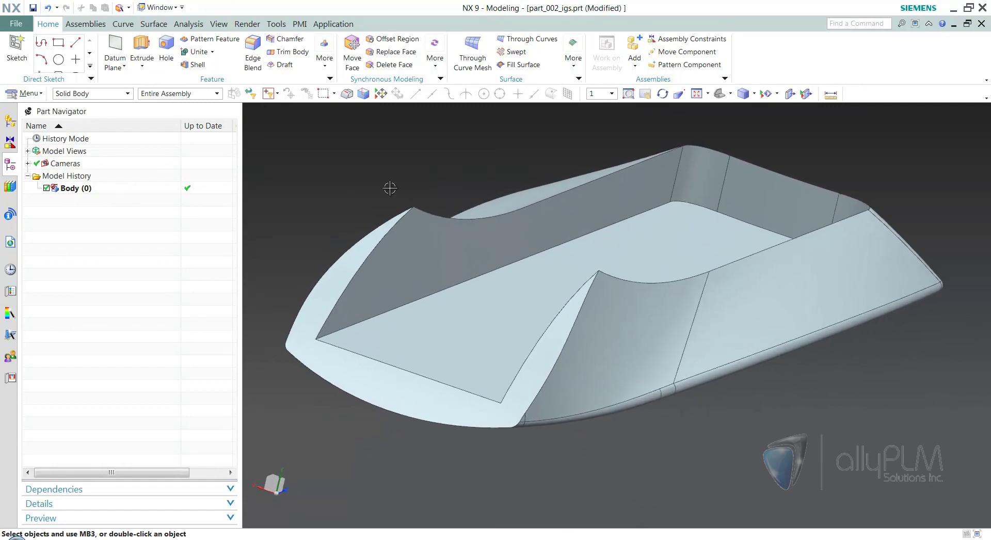
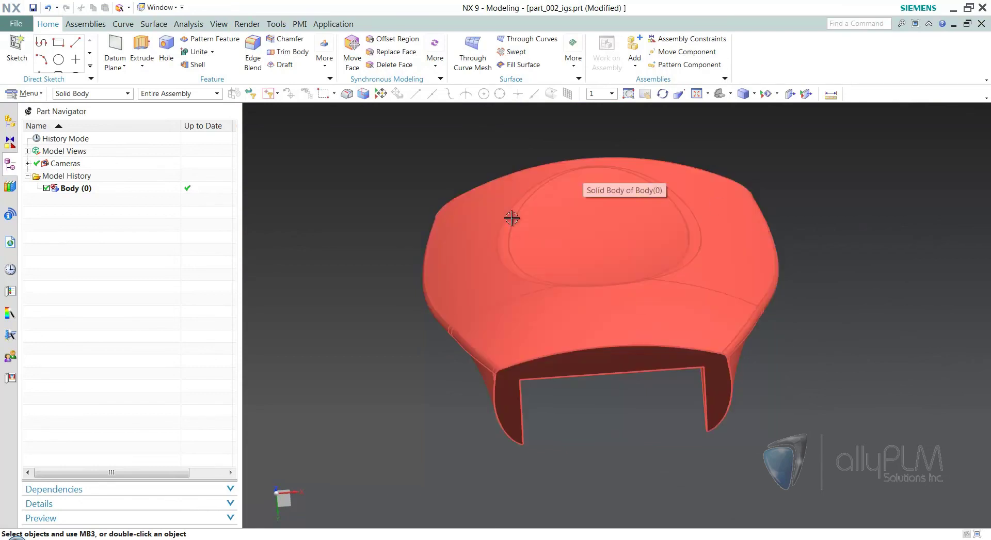
Step: Delete the oval recess from the body's outer surface, removing its floor and both blend faces around it
{"action": "left_click", "coordinate": [405, 67]}
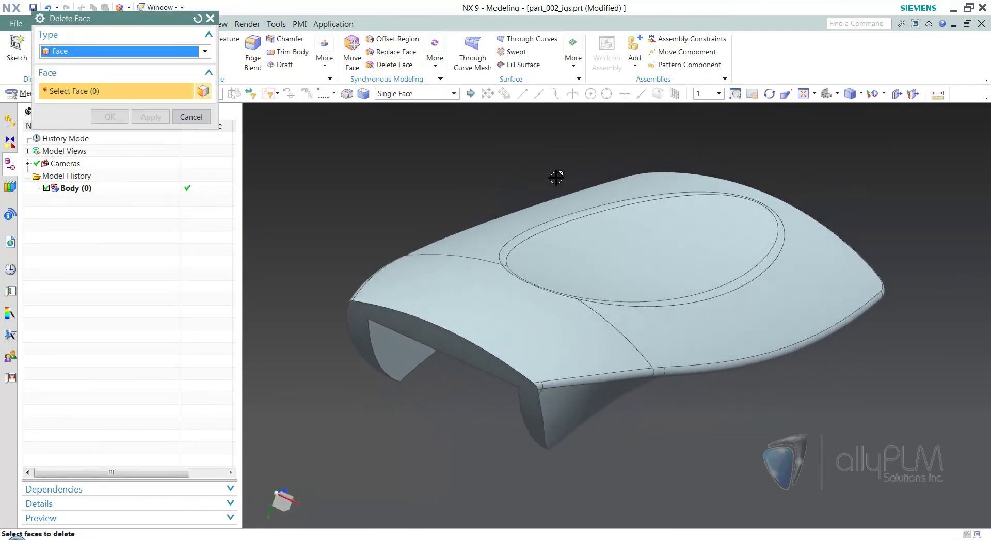
{"action": "left_click", "coordinate": [696, 306]}
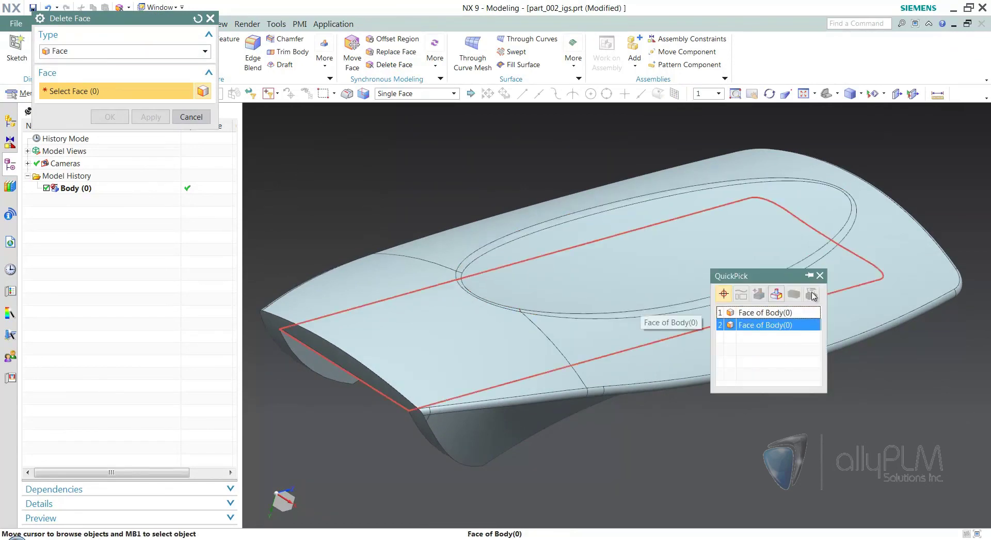
{"action": "left_click", "coordinate": [759, 312]}
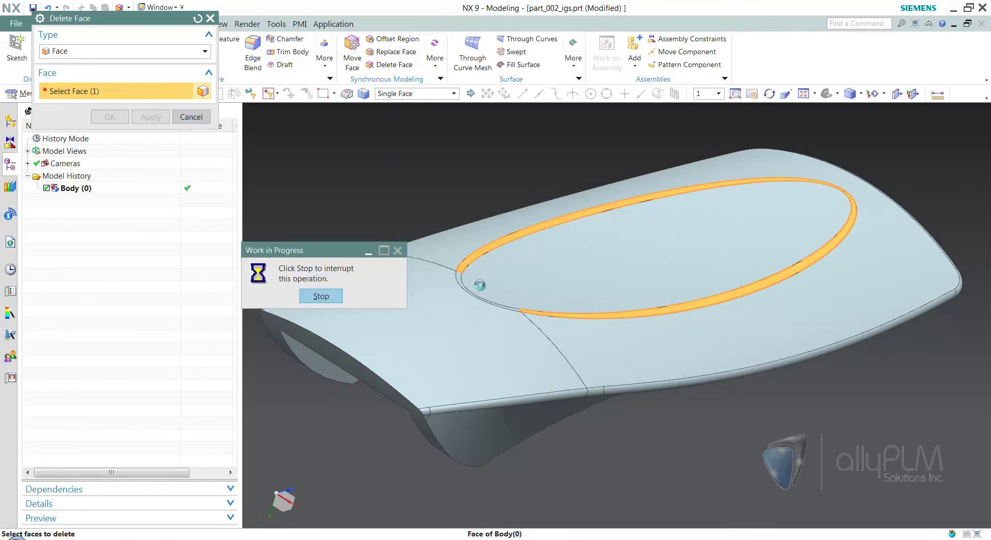
{"action": "scroll", "coordinate": [464, 278], "scroll_direction": "up", "scroll_amount": 5}
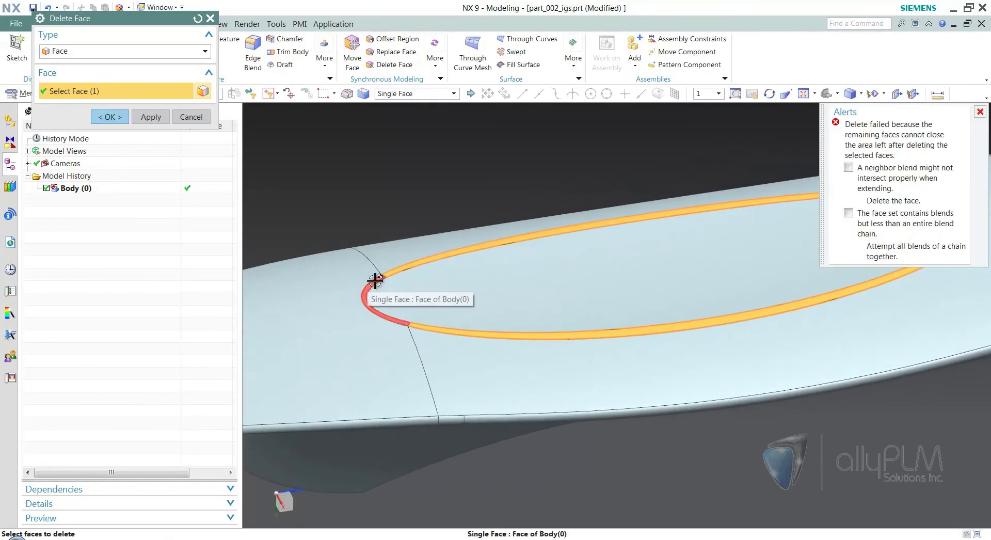
{"action": "left_click", "coordinate": [376, 274]}
{"action": "left_click", "coordinate": [513, 272]}
{"action": "scroll", "coordinate": [629, 368], "scroll_direction": "down", "scroll_amount": 5}
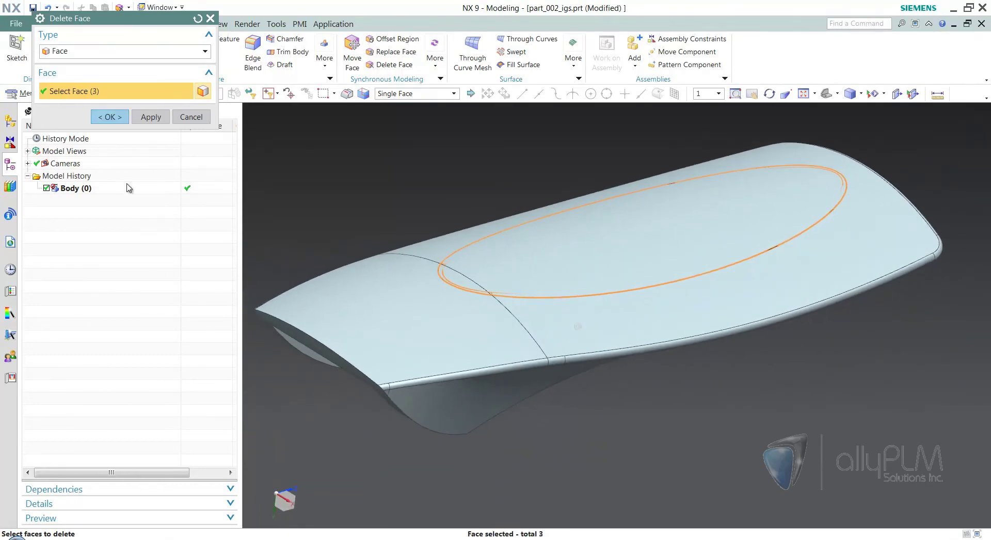
{"action": "left_click", "coordinate": [110, 117]}
{"action": "middle_click_drag", "start_coordinate": [761, 303], "coordinate": [703, 175]}
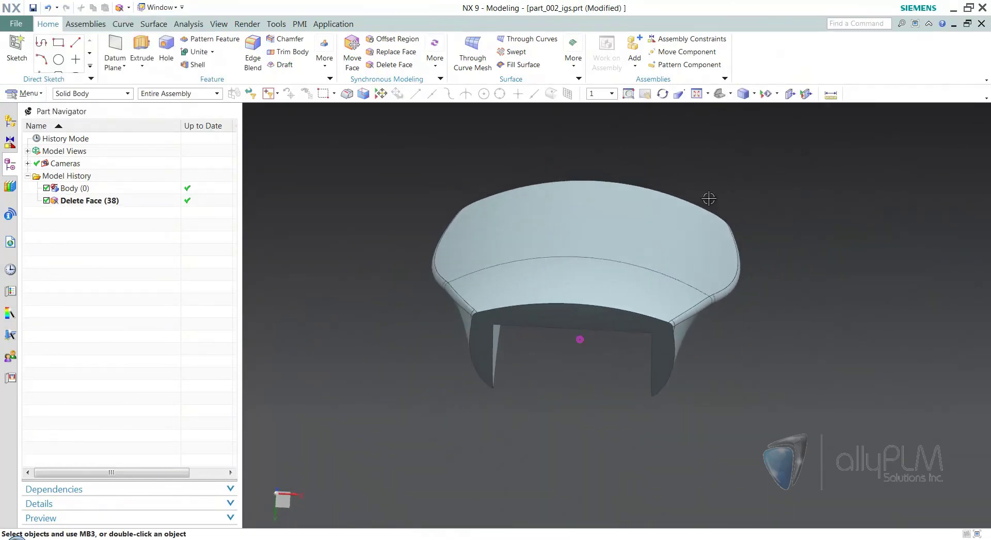
Step: Inspect the pocket on the underside of the solid body from several angles
{"action": "middle_click_drag", "start_coordinate": [639, 263], "coordinate": [305, 325]}
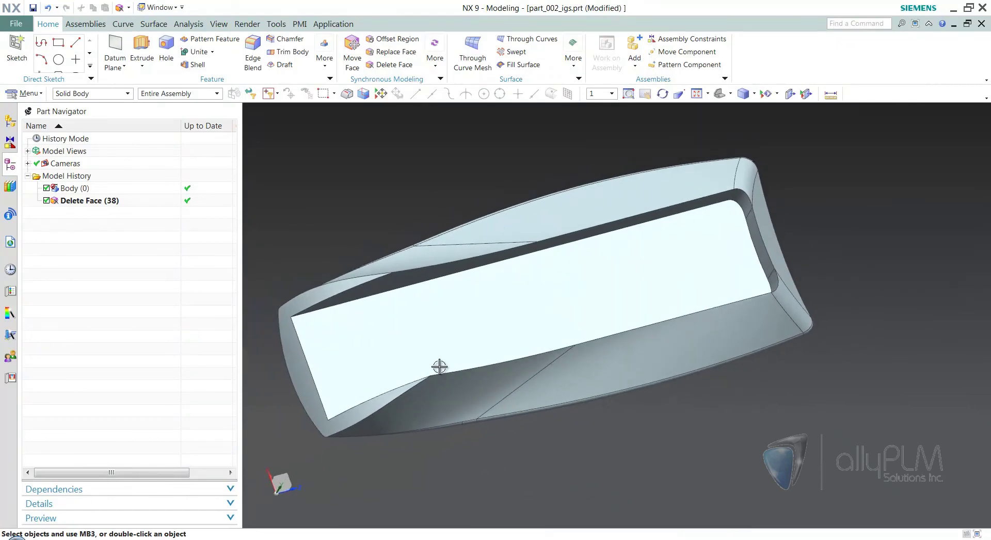
{"action": "middle_click_drag", "start_coordinate": [485, 355], "coordinate": [373, 436]}
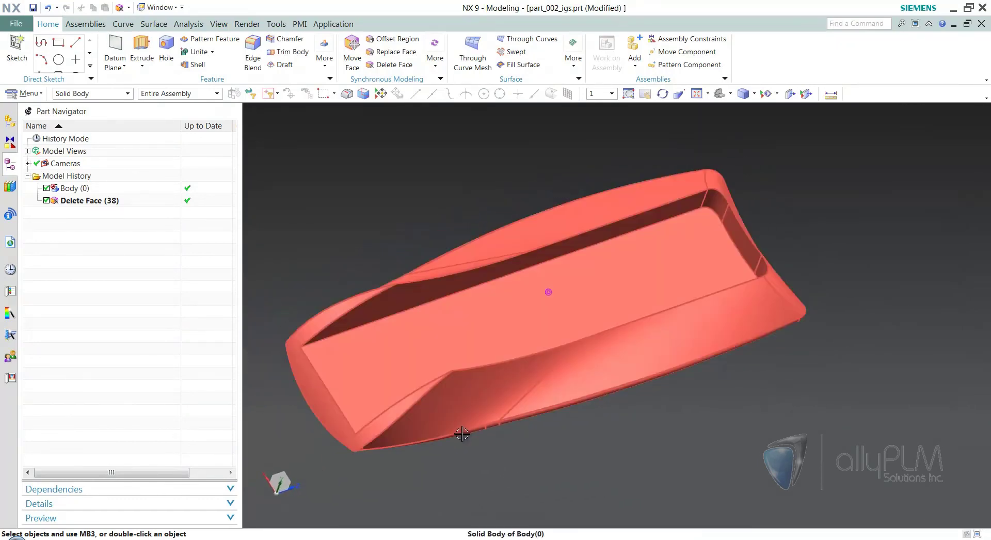
{"action": "middle_click_drag", "start_coordinate": [486, 294], "coordinate": [785, 397]}
{"action": "middle_click_drag", "start_coordinate": [535, 354], "coordinate": [734, 430]}
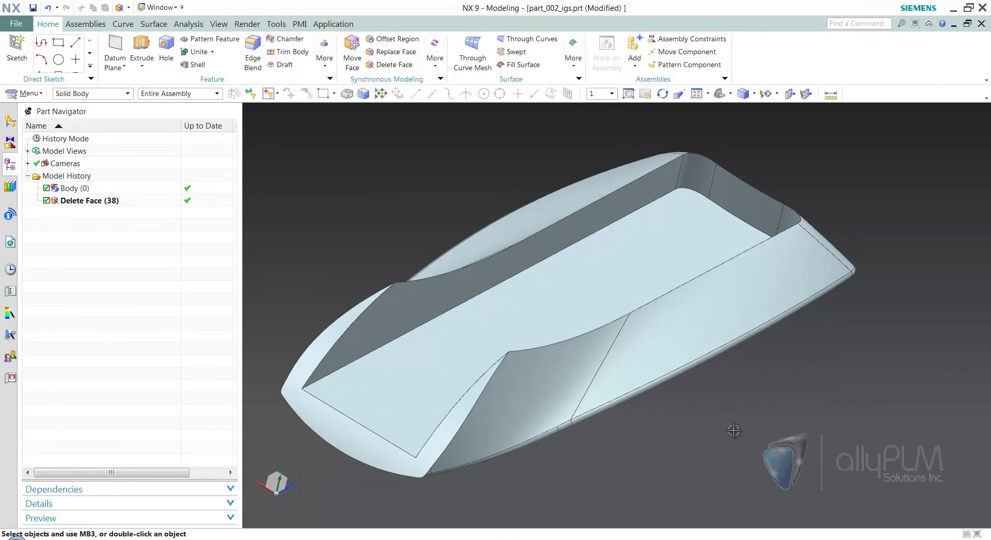
{"action": "middle_click_drag", "start_coordinate": [734, 430], "coordinate": [734, 430]}
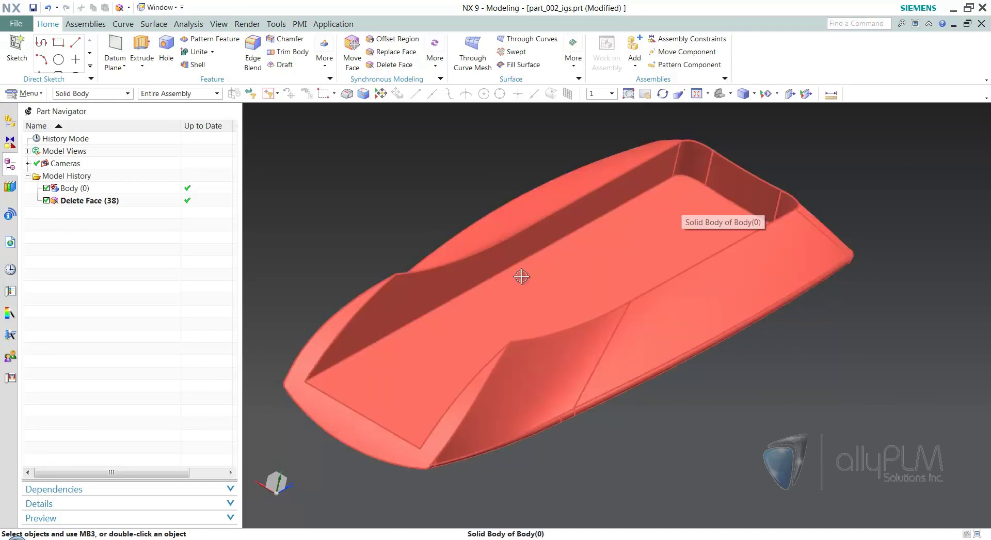
{"action": "mouse_move", "coordinate": [837, 451]}
{"action": "middle_mouse_down"}
{"action": "mouse_move", "coordinate": [847, 418]}
{"action": "mouse_move", "coordinate": [842, 445]}
{"action": "middle_mouse_up"}
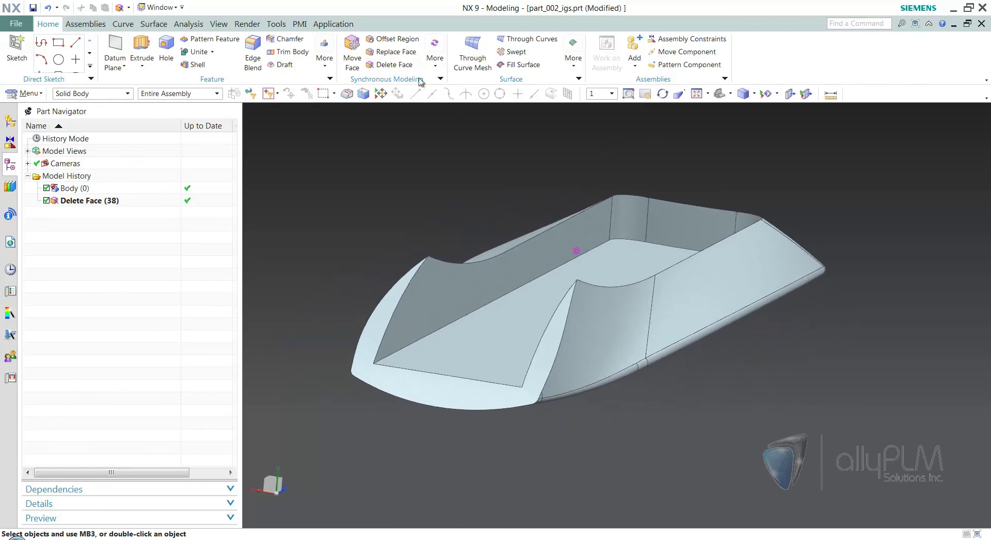
Step: Try to delete the whole underside pocket by removing its floor, side walls, end wall and rounded corner faces together
{"action": "left_click", "coordinate": [394, 65]}
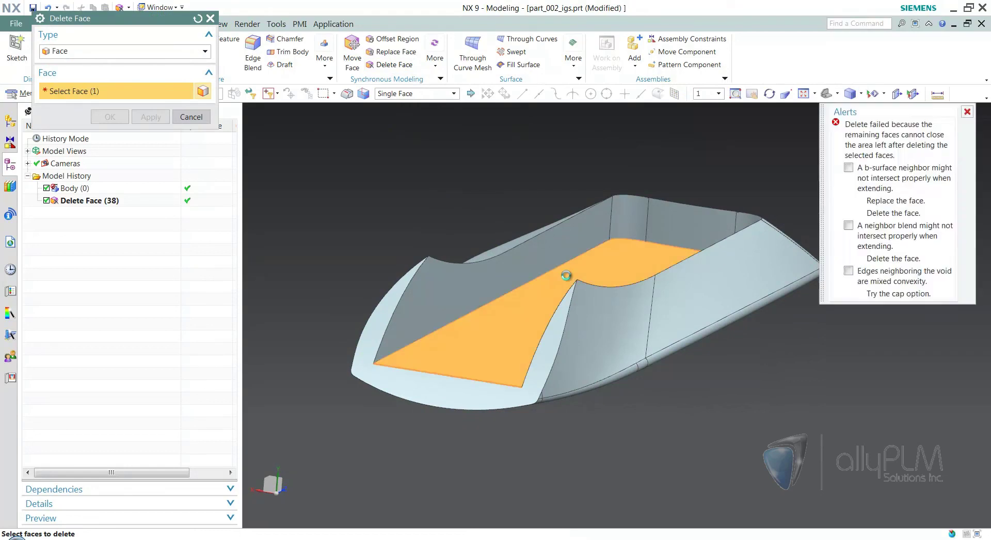
{"action": "left_click", "coordinate": [563, 285]}
{"action": "left_click", "coordinate": [609, 227]}
{"action": "left_click", "coordinate": [625, 208]}
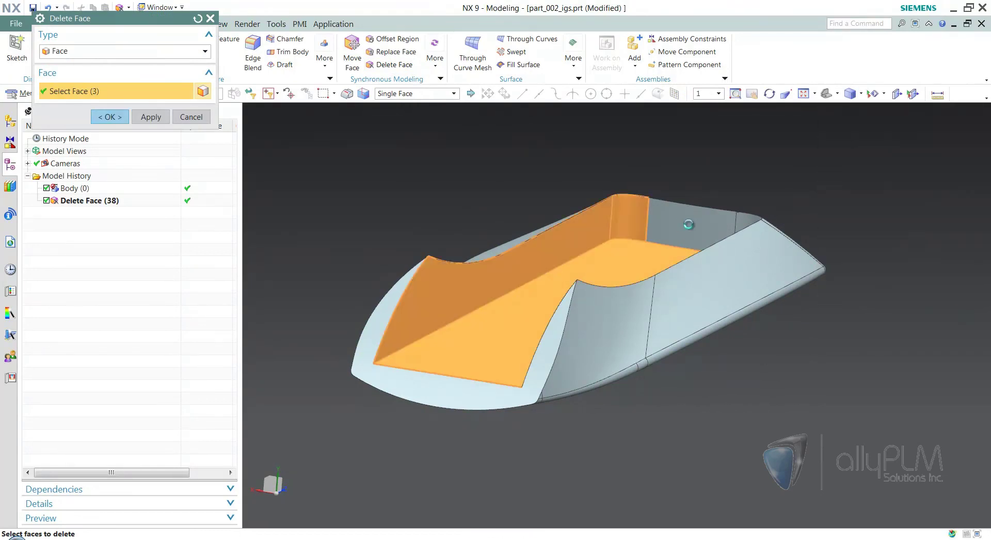
{"action": "middle_click_drag", "start_coordinate": [680, 237], "coordinate": [773, 290]}
{"action": "left_click", "coordinate": [767, 276]}
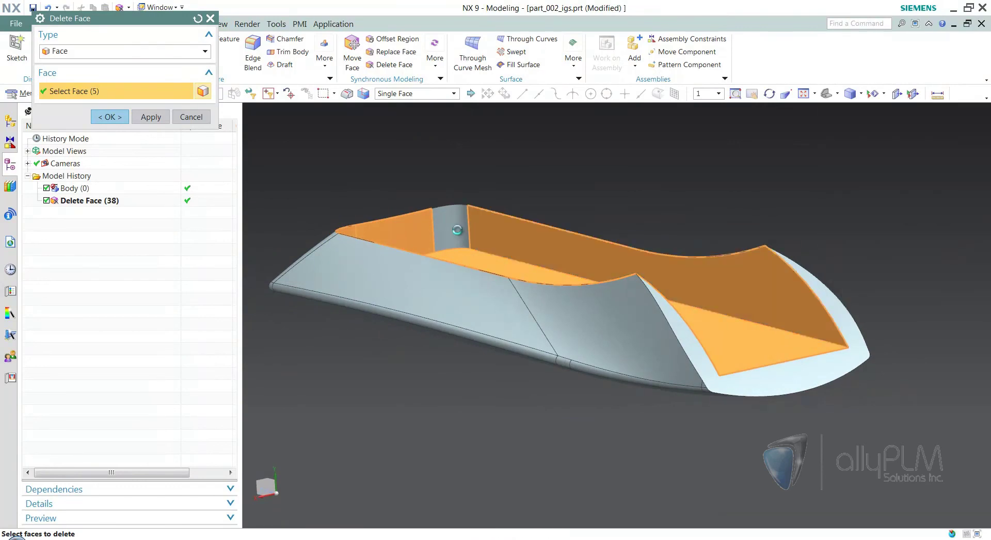
{"action": "middle_click_drag", "start_coordinate": [598, 250], "coordinate": [568, 217]}
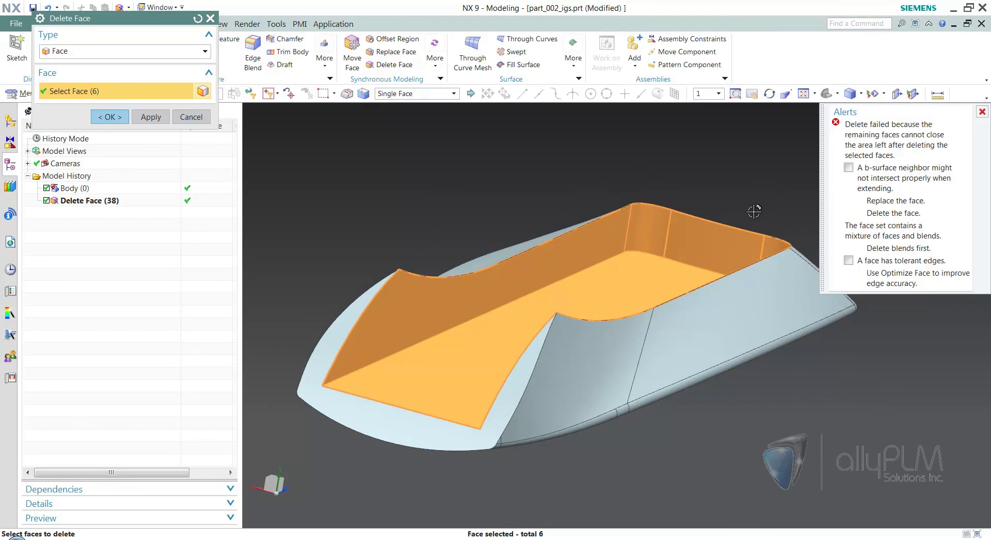
{"action": "left_click", "coordinate": [982, 112]}
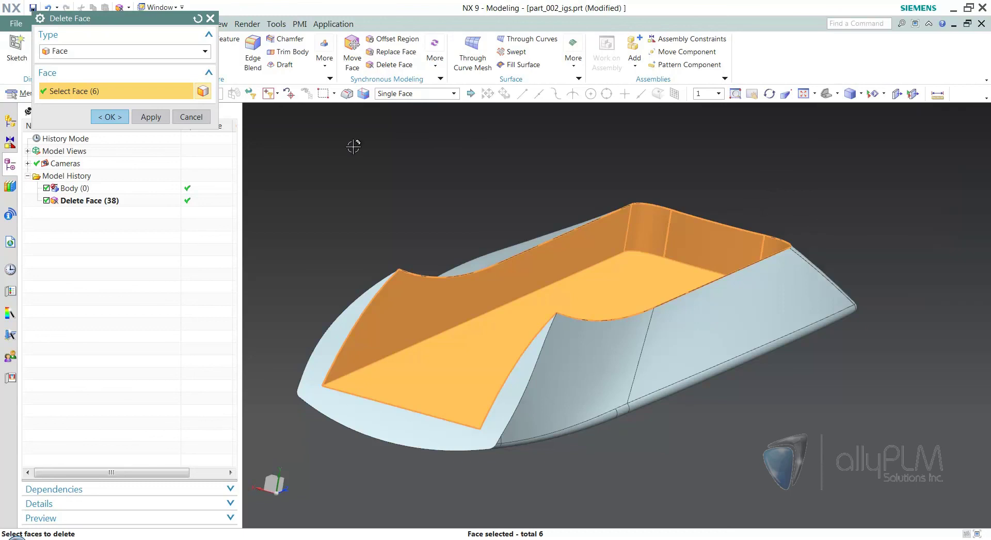
{"action": "left_click", "coordinate": [201, 122]}
Step: Try to cover the pocket's open end with a trimmed N-Sided Surface bounded by the floor edge and two curved side edges
{"action": "middle_click_drag", "start_coordinate": [495, 186], "coordinate": [786, 421]}
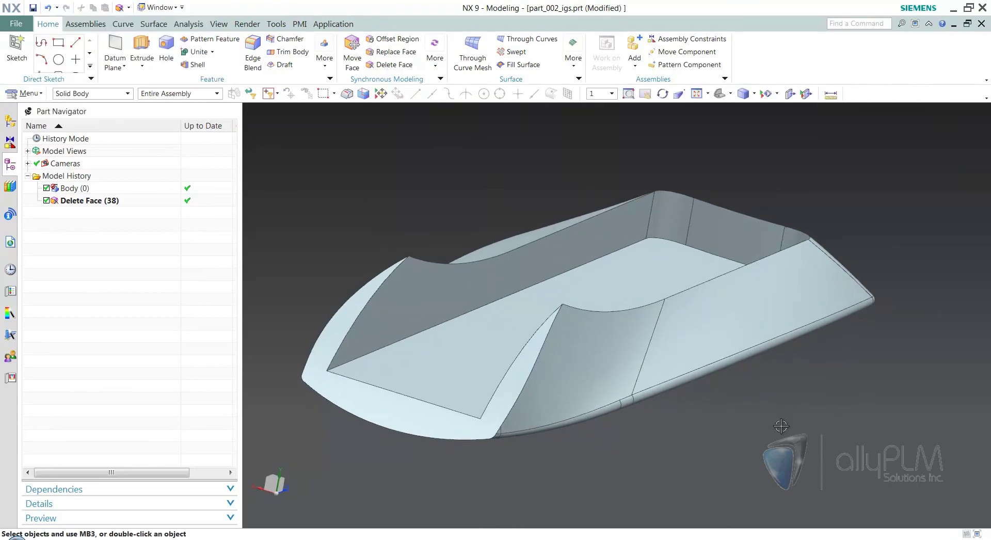
{"action": "middle_click_drag", "start_coordinate": [719, 398], "coordinate": [744, 471]}
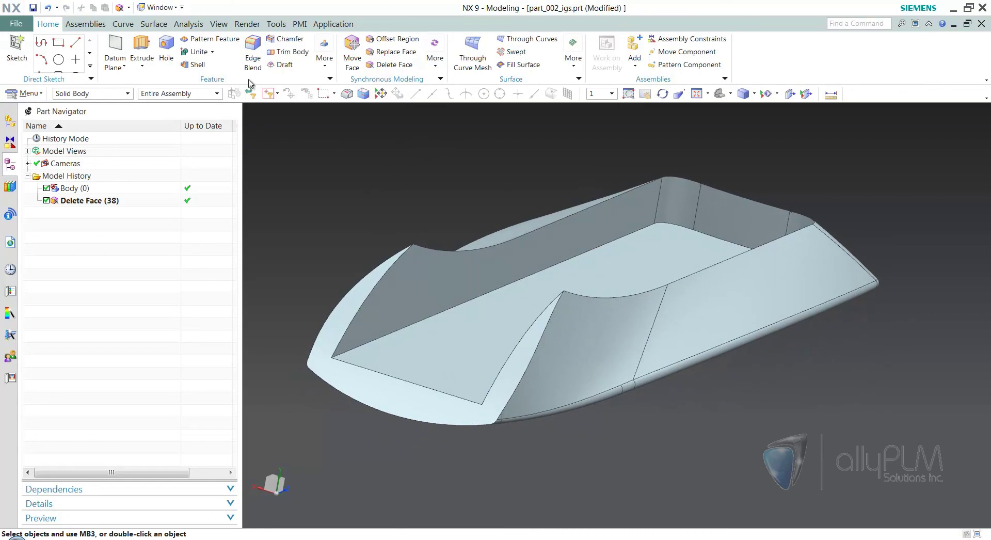
{"action": "left_click", "coordinate": [154, 24]}
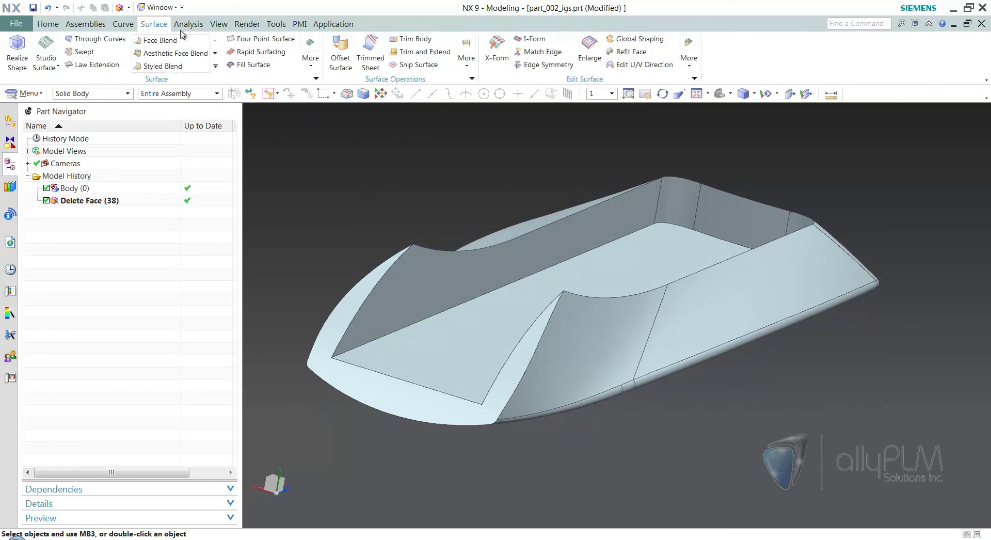
{"action": "left_click", "coordinate": [310, 58]}
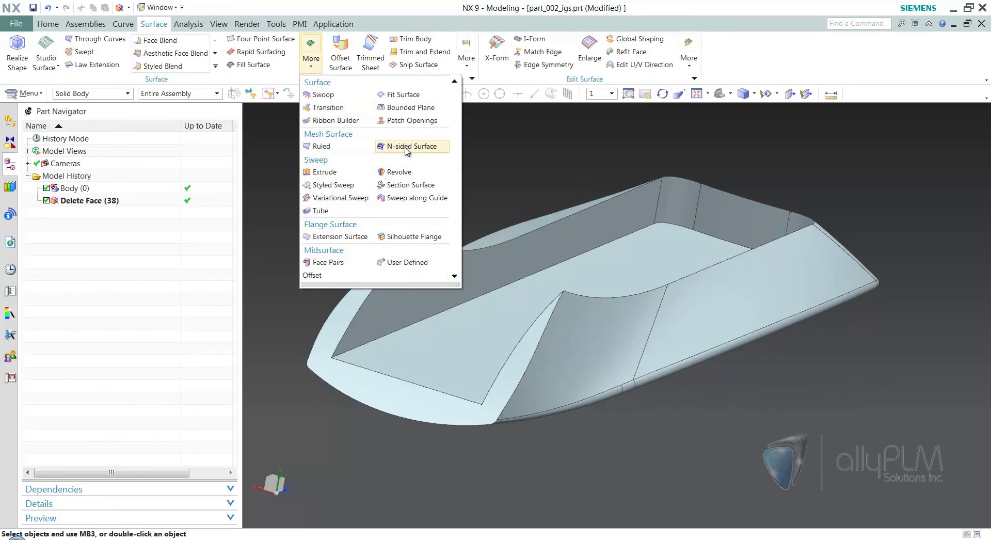
{"action": "left_click", "coordinate": [407, 148]}
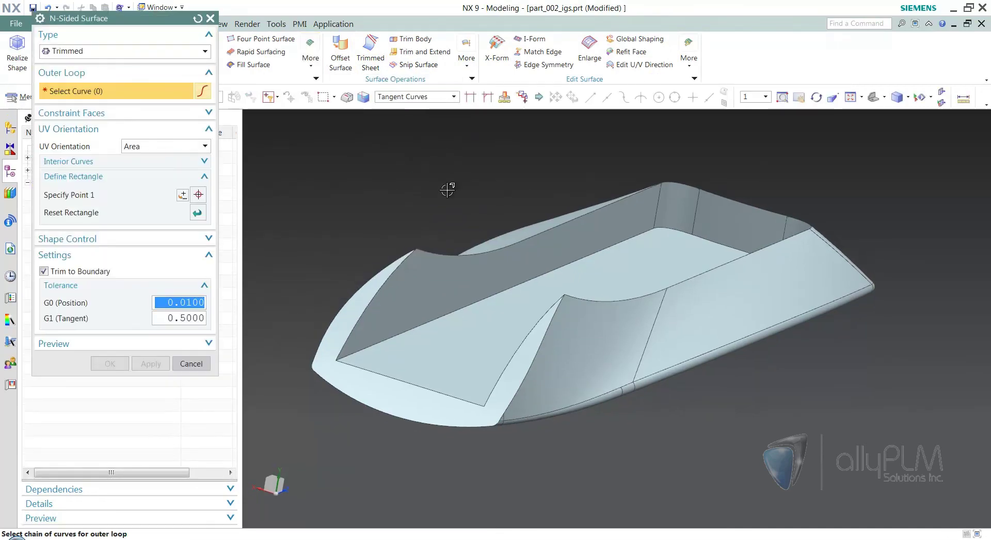
{"action": "left_click", "coordinate": [530, 336]}
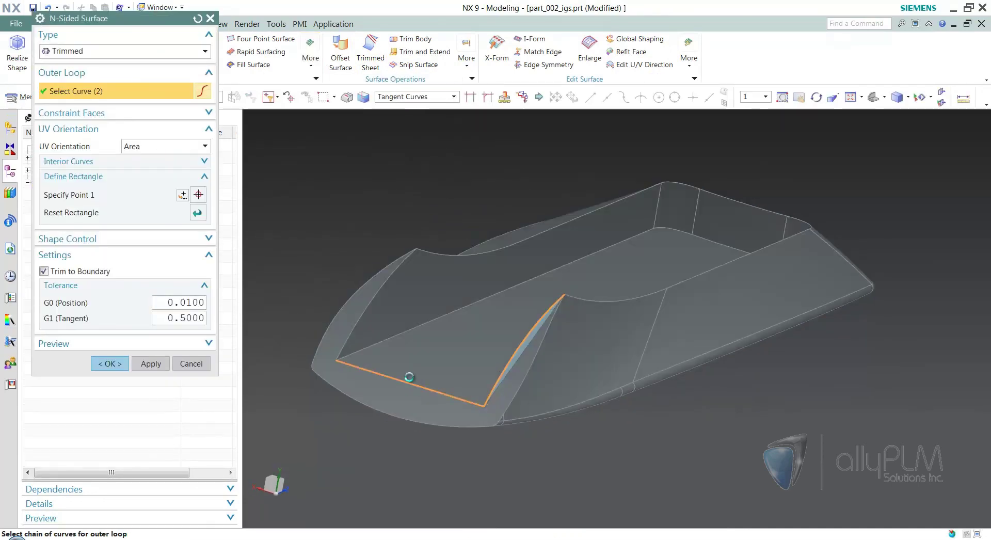
{"action": "left_click", "coordinate": [412, 389]}
{"action": "left_click", "coordinate": [400, 270]}
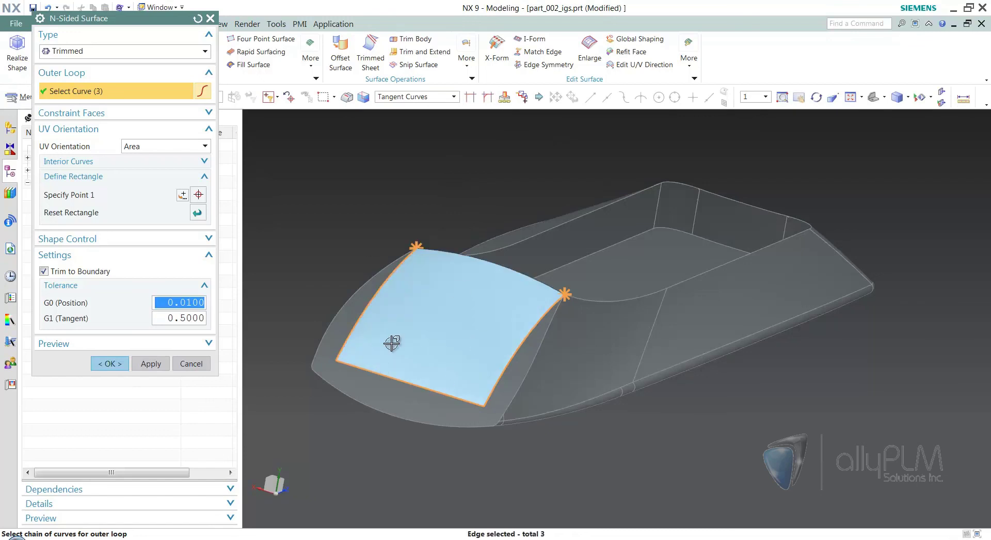
{"action": "middle_click_drag", "start_coordinate": [433, 264], "coordinate": [508, 292]}
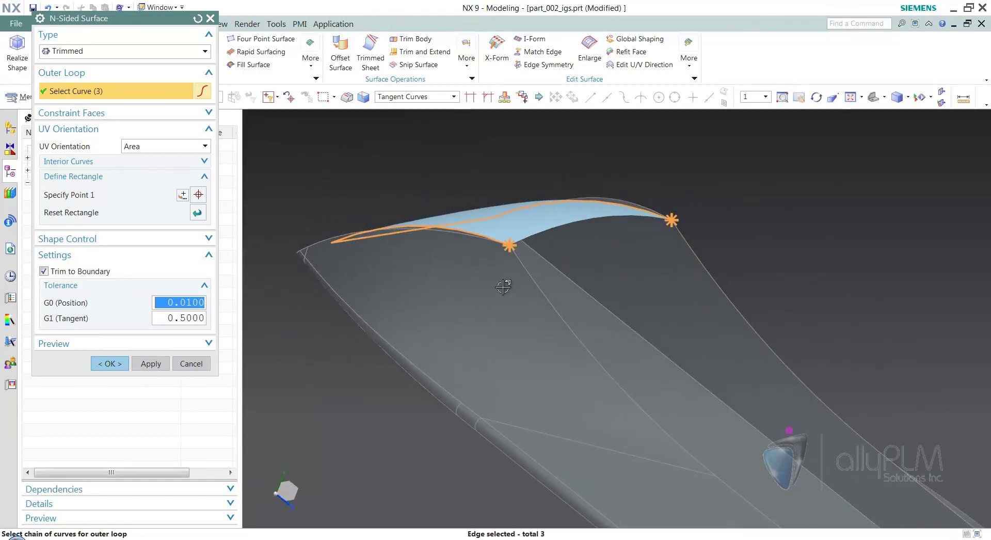
{"action": "middle_click_drag", "start_coordinate": [693, 213], "coordinate": [653, 209]}
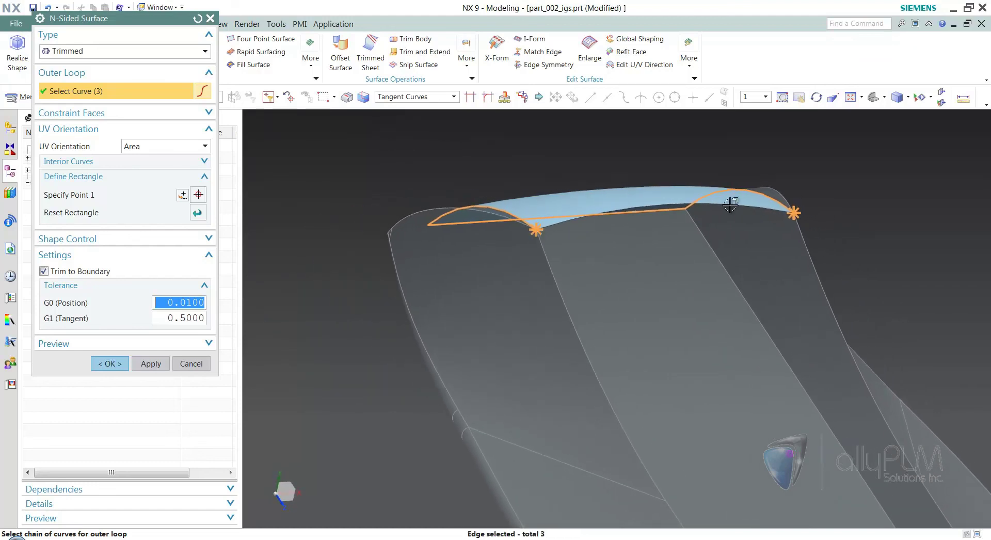
{"action": "middle_click_drag", "start_coordinate": [606, 232], "coordinate": [526, 171]}
{"action": "scroll", "coordinate": [872, 242], "scroll_direction": "up", "scroll_amount": 5}
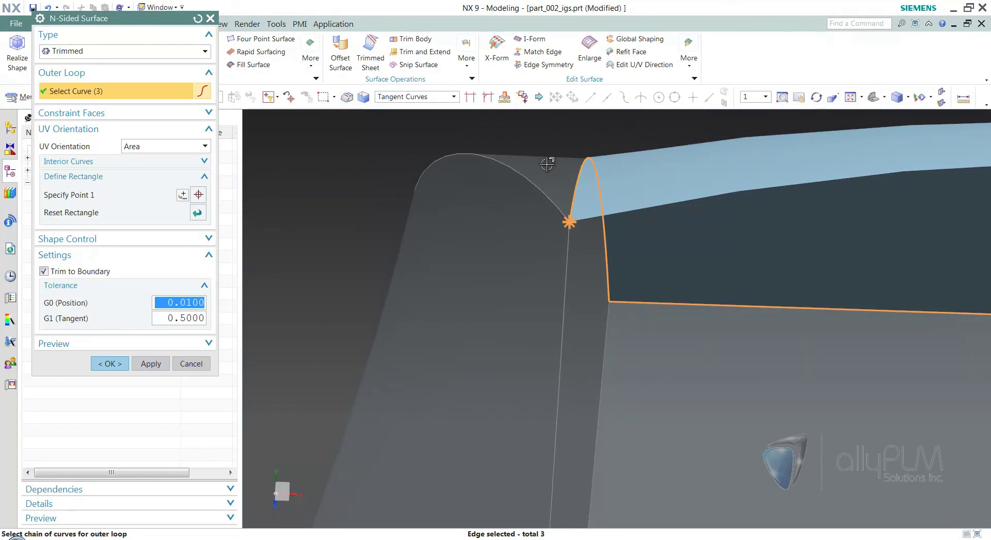
{"action": "left_click", "coordinate": [192, 363]}
Step: Draw a line across the pocket's open end, joining the peak corner points of the two side walls
{"action": "middle_click_drag", "start_coordinate": [473, 267], "coordinate": [163, 65]}
{"action": "left_click", "coordinate": [123, 24]}
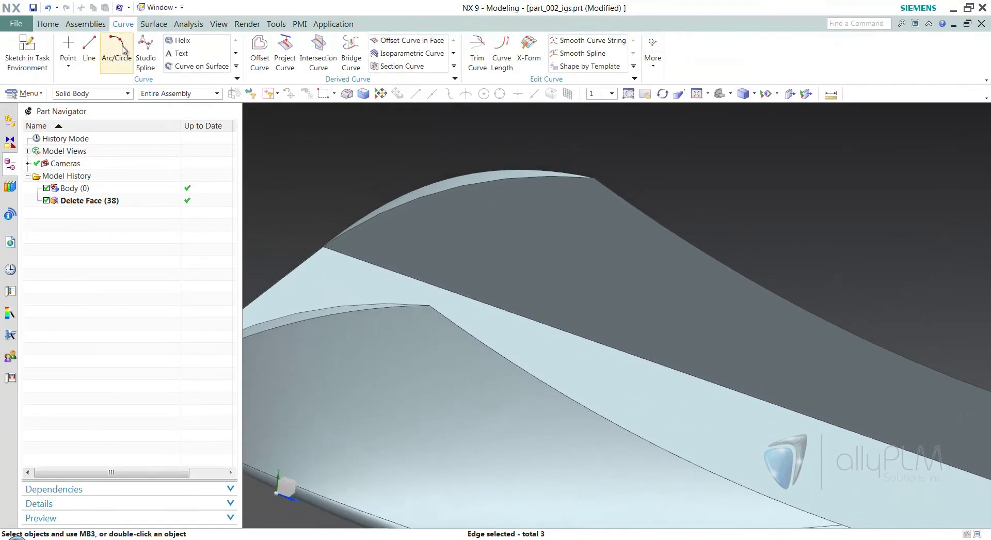
{"action": "left_click", "coordinate": [88, 49]}
{"action": "middle_click_drag", "start_coordinate": [348, 134], "coordinate": [630, 205]}
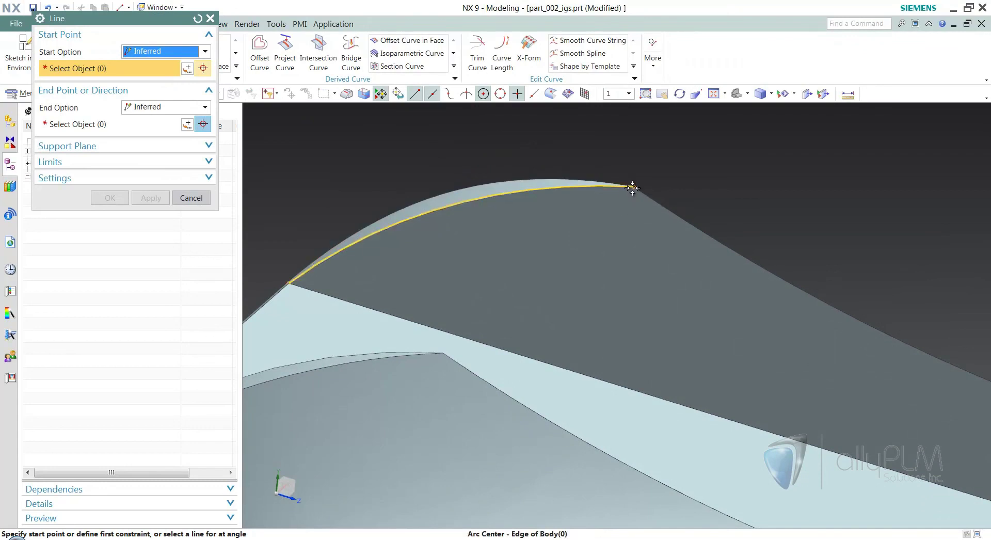
{"action": "left_click", "coordinate": [634, 186]}
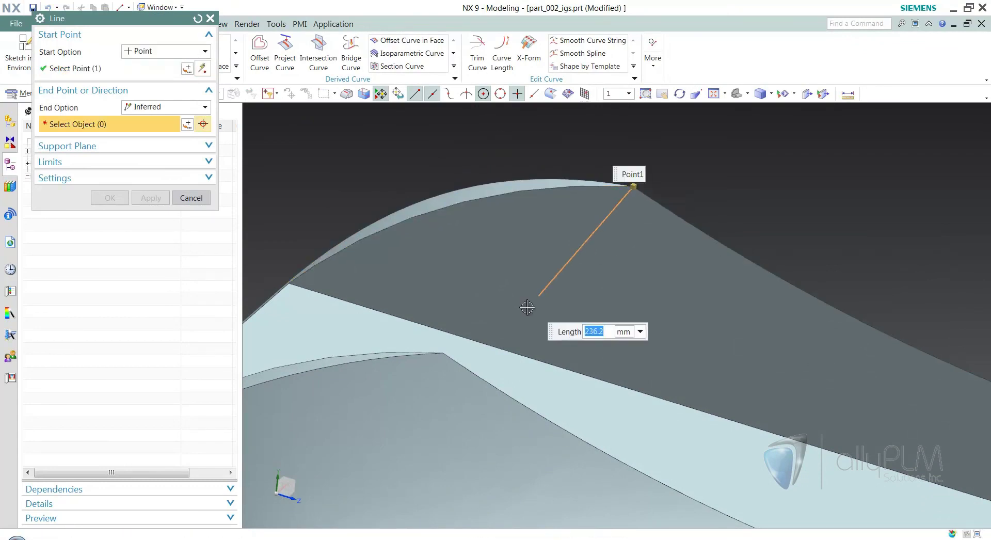
{"action": "left_click", "coordinate": [441, 354]}
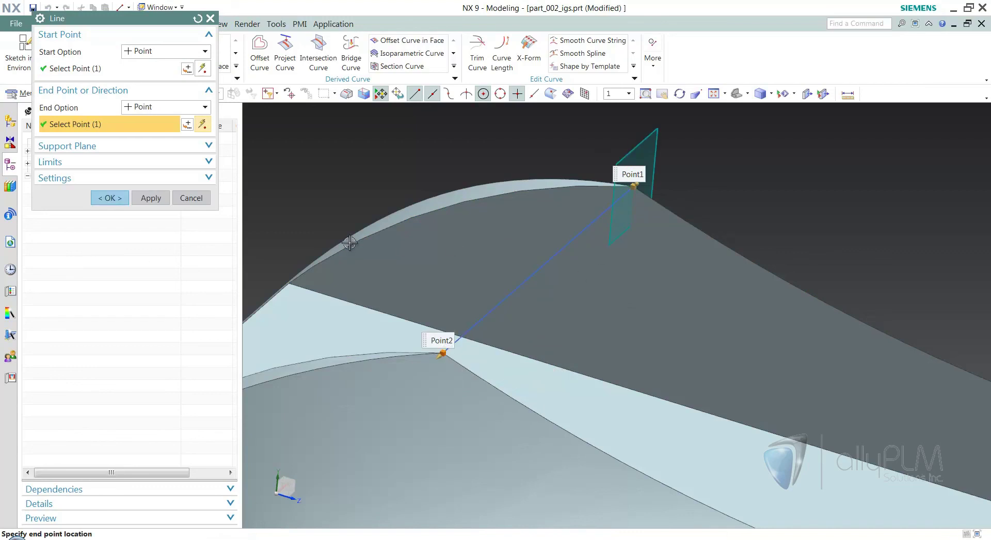
{"action": "left_click", "coordinate": [110, 198]}
{"action": "middle_click_drag", "start_coordinate": [779, 195], "coordinate": [922, 340]}
Step: Patch the pocket's open end with a trimmed N-Sided Surface bounded by the floor edge, two curved side edges and the connecting line
{"action": "left_click", "coordinate": [160, 27]}
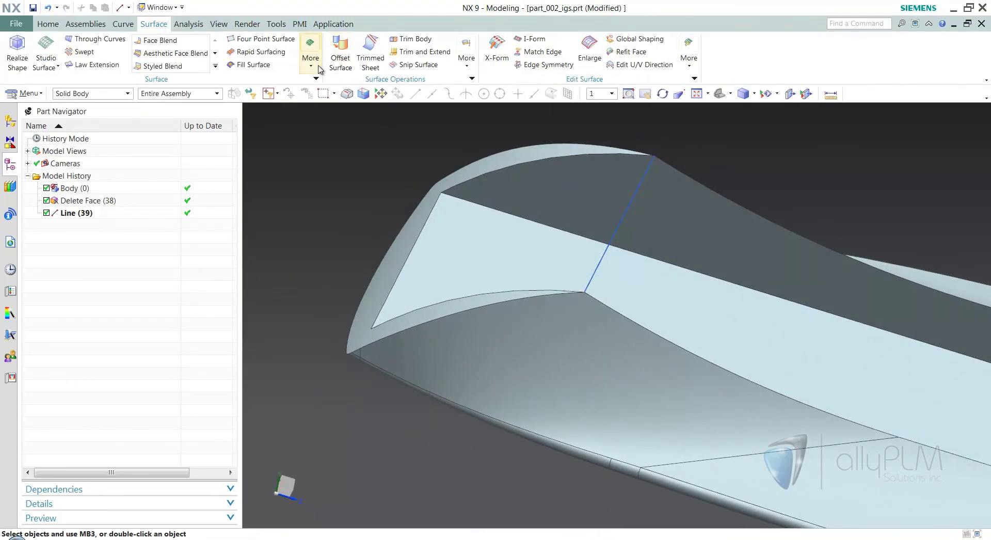
{"action": "left_click", "coordinate": [311, 54]}
{"action": "left_click", "coordinate": [407, 146]}
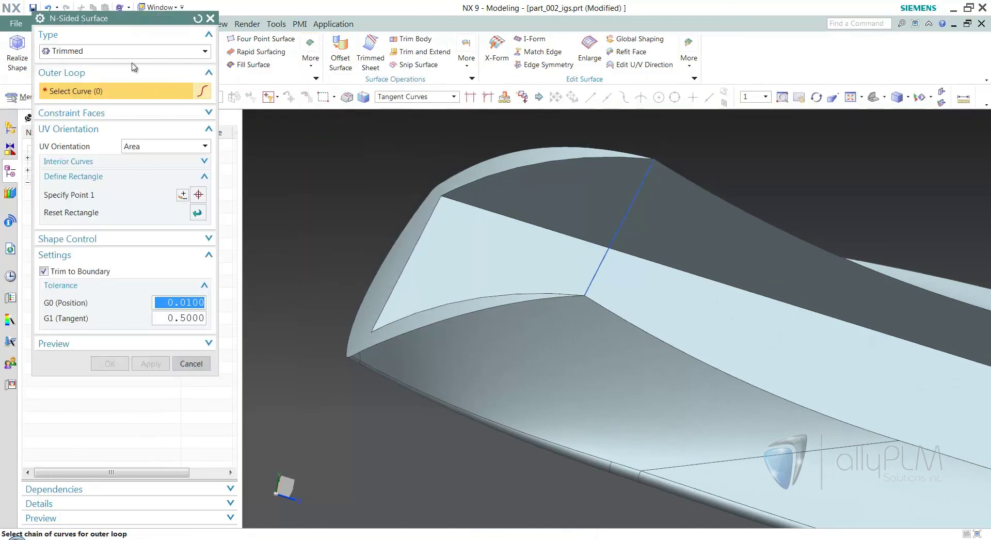
{"action": "left_click", "coordinate": [536, 165]}
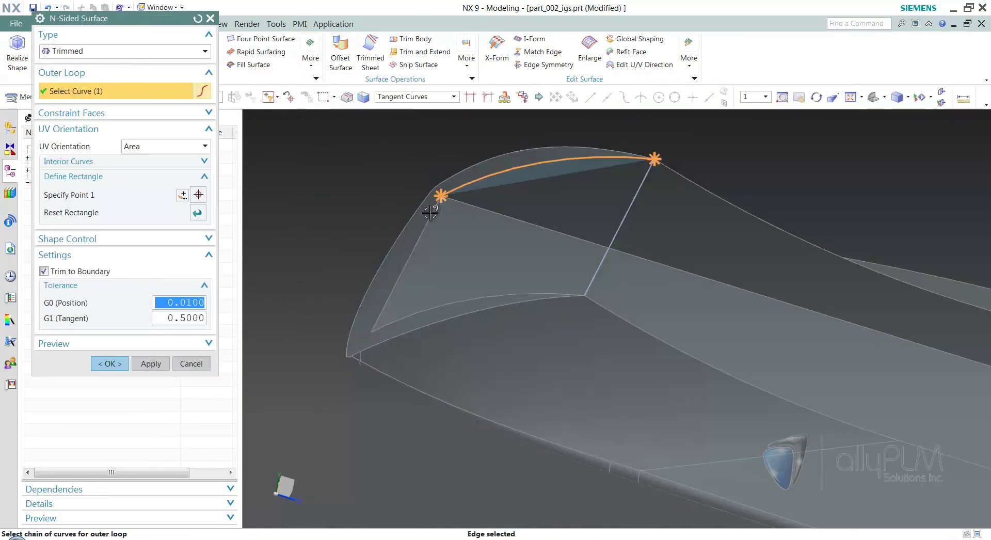
{"action": "left_click", "coordinate": [438, 198]}
{"action": "left_click", "coordinate": [484, 296]}
{"action": "middle_click_drag", "start_coordinate": [484, 297], "coordinate": [588, 248]}
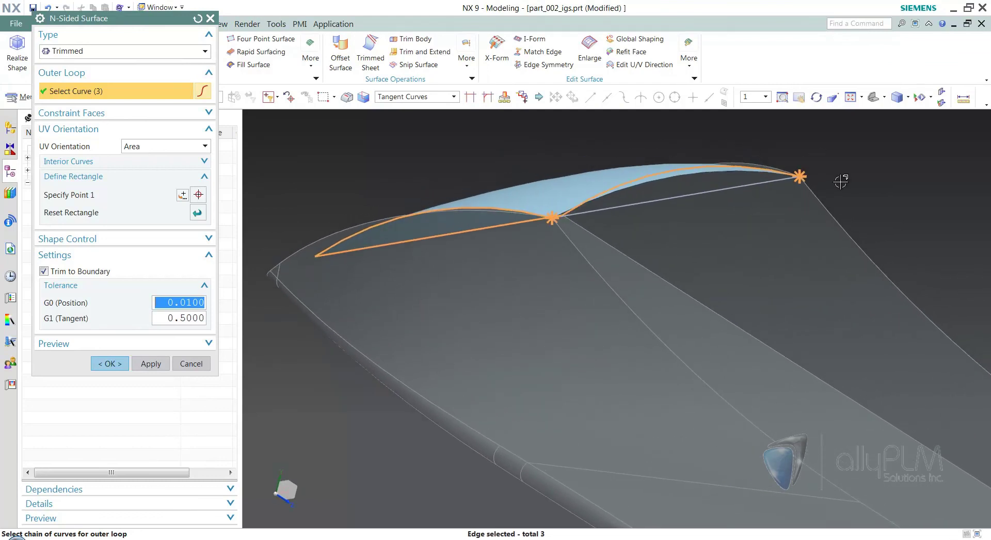
{"action": "left_click", "coordinate": [690, 204]}
{"action": "middle_click_drag", "start_coordinate": [689, 204], "coordinate": [285, 365]}
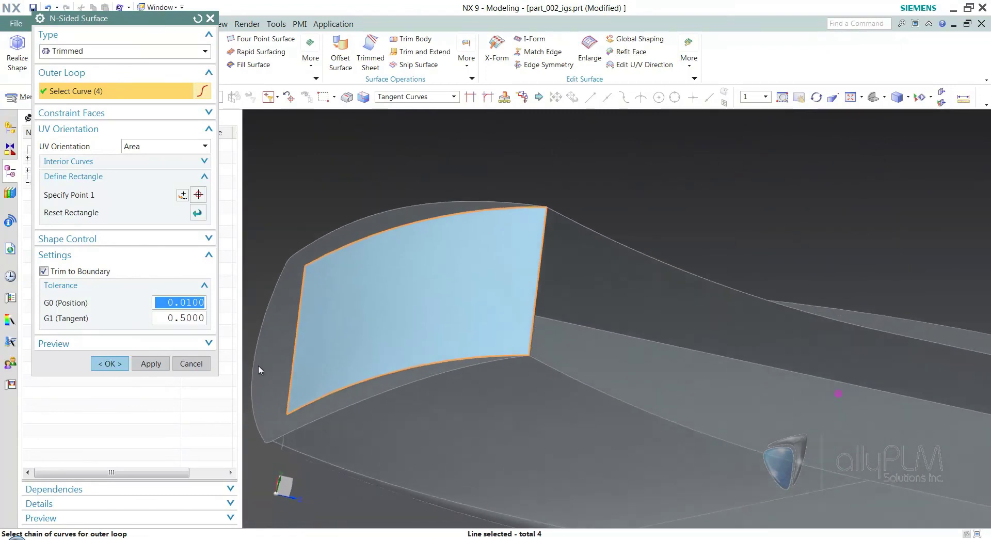
{"action": "left_click", "coordinate": [110, 363]}
Step: Cover the rest of the pocket with a trimmed N-Sided Surface bounded by its tangent rim edges and the connecting line
{"action": "scroll", "coordinate": [520, 370], "scroll_direction": "down", "scroll_amount": 3}
{"action": "mouse_move", "coordinate": [520, 370]}
{"action": "middle_mouse_down"}
{"action": "mouse_move", "coordinate": [680, 257]}
{"action": "mouse_move", "coordinate": [484, 218]}
{"action": "middle_mouse_up"}
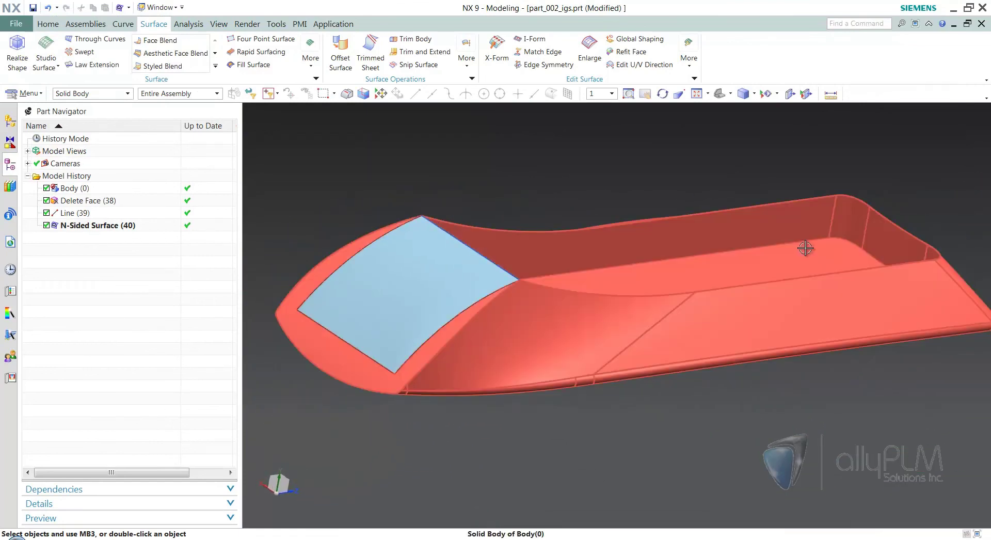
{"action": "scroll", "coordinate": [823, 283], "scroll_direction": "up", "scroll_amount": 3}
{"action": "left_click", "coordinate": [311, 61]}
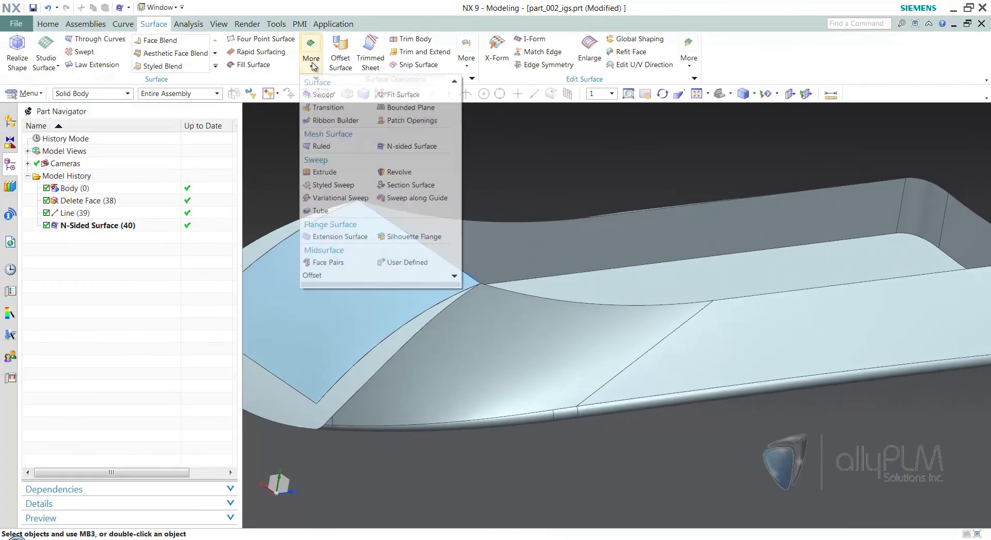
{"action": "left_click", "coordinate": [418, 145]}
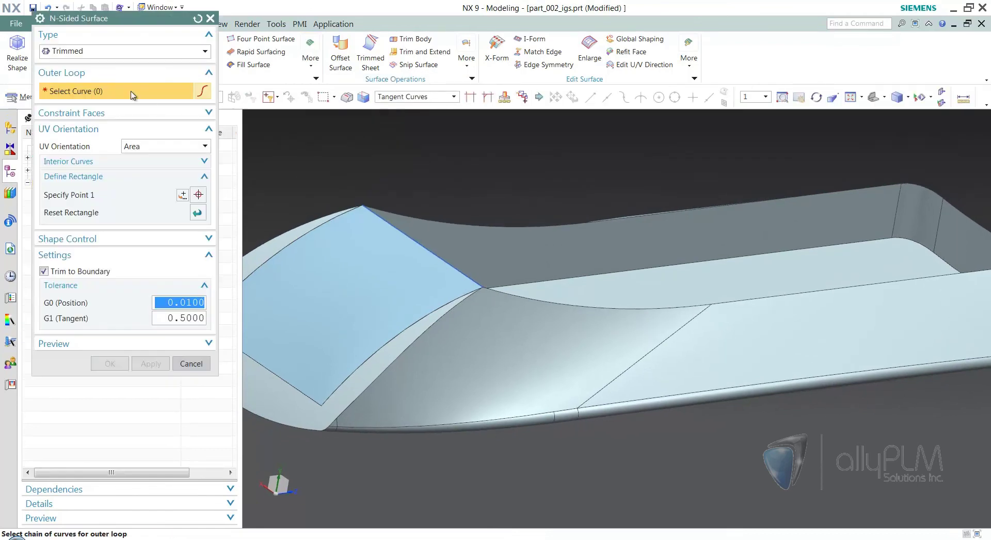
{"action": "left_click", "coordinate": [610, 306]}
{"action": "mouse_move", "coordinate": [644, 198]}
{"action": "middle_mouse_down"}
{"action": "mouse_move", "coordinate": [624, 261]}
{"action": "mouse_move", "coordinate": [859, 285]}
{"action": "mouse_move", "coordinate": [862, 189]}
{"action": "middle_mouse_up"}
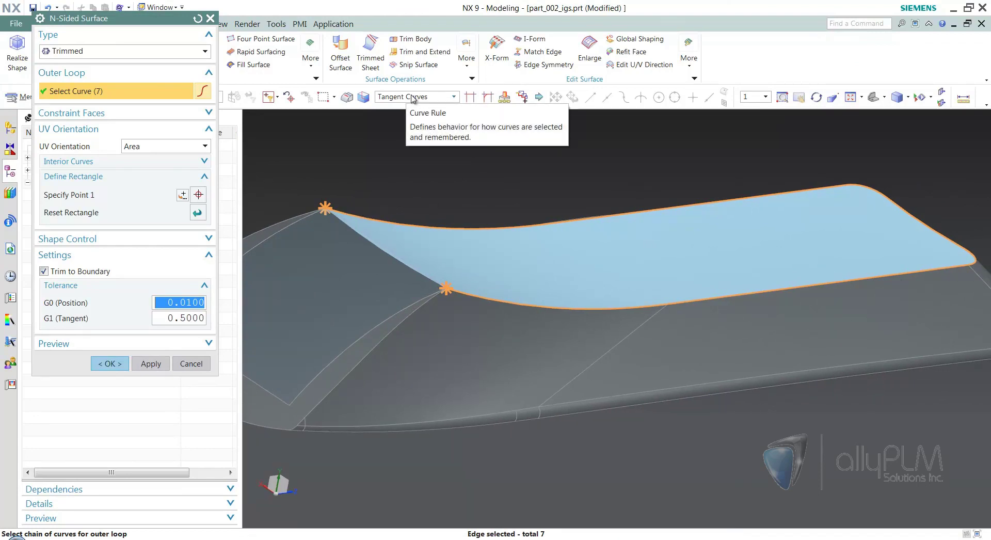
{"action": "middle_click_drag", "start_coordinate": [620, 290], "coordinate": [507, 350]}
{"action": "scroll", "coordinate": [458, 310], "scroll_direction": "up", "scroll_amount": 3}
{"action": "left_click", "coordinate": [433, 245]}
{"action": "middle_click_drag", "start_coordinate": [571, 192], "coordinate": [675, 428]}
{"action": "scroll", "coordinate": [349, 324], "scroll_direction": "up", "scroll_amount": 2}
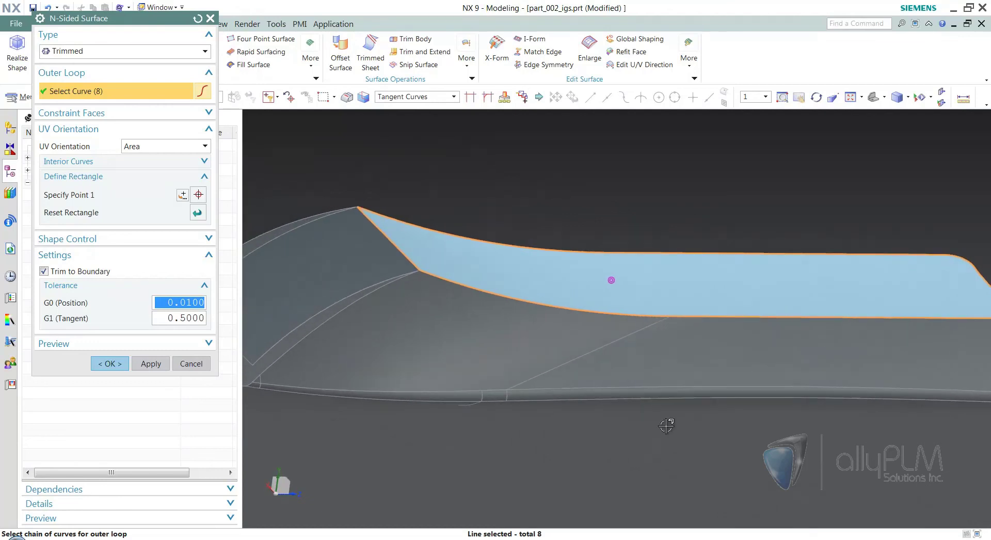
{"action": "left_click", "coordinate": [96, 365]}
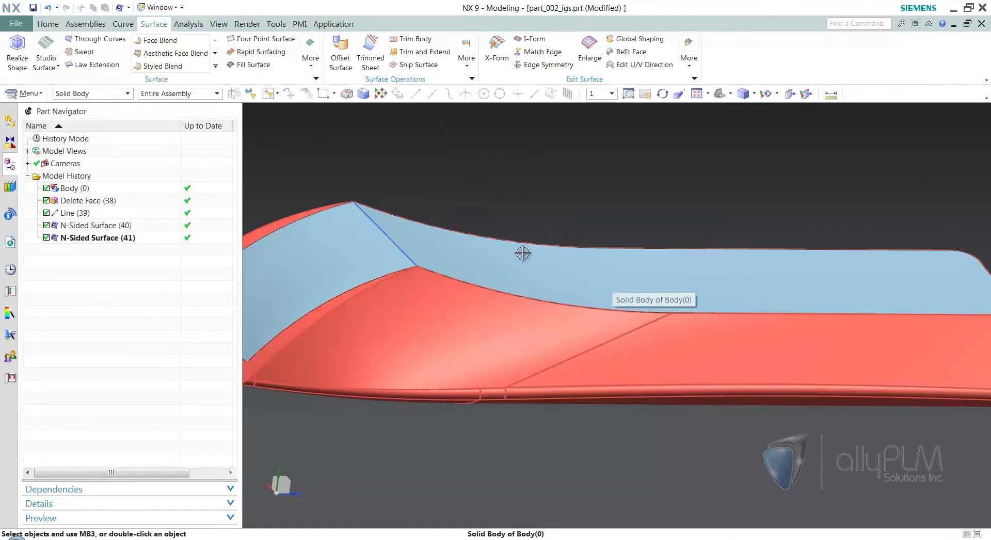
Step: Examine the two patch surfaces over the pocket from several angles
{"action": "scroll", "coordinate": [492, 263], "scroll_direction": "down", "scroll_amount": 3}
{"action": "mouse_move", "coordinate": [492, 263]}
{"action": "middle_mouse_down"}
{"action": "mouse_move", "coordinate": [504, 369]}
{"action": "mouse_move", "coordinate": [637, 268]}
{"action": "mouse_move", "coordinate": [636, 201]}
{"action": "mouse_move", "coordinate": [671, 308]}
{"action": "mouse_move", "coordinate": [768, 427]}
{"action": "mouse_move", "coordinate": [944, 278]}
{"action": "middle_mouse_up"}
{"action": "mouse_move", "coordinate": [588, 242]}
{"action": "middle_mouse_down"}
{"action": "mouse_move", "coordinate": [755, 255]}
{"action": "mouse_move", "coordinate": [721, 293]}
{"action": "mouse_move", "coordinate": [406, 233]}
{"action": "middle_mouse_up"}
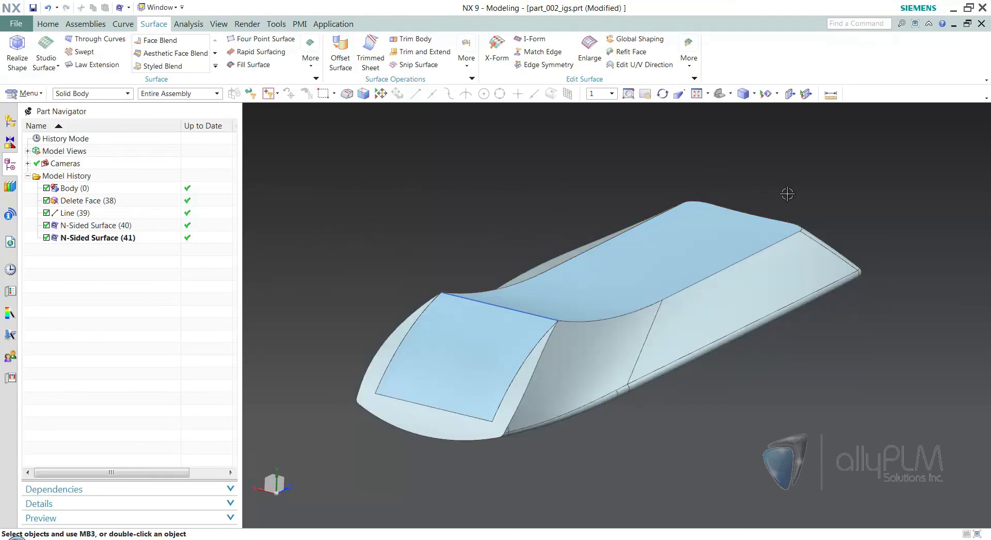
{"action": "mouse_move", "coordinate": [818, 185]}
{"action": "middle_mouse_down"}
{"action": "mouse_move", "coordinate": [882, 430]}
{"action": "mouse_move", "coordinate": [871, 428]}
{"action": "middle_mouse_up"}
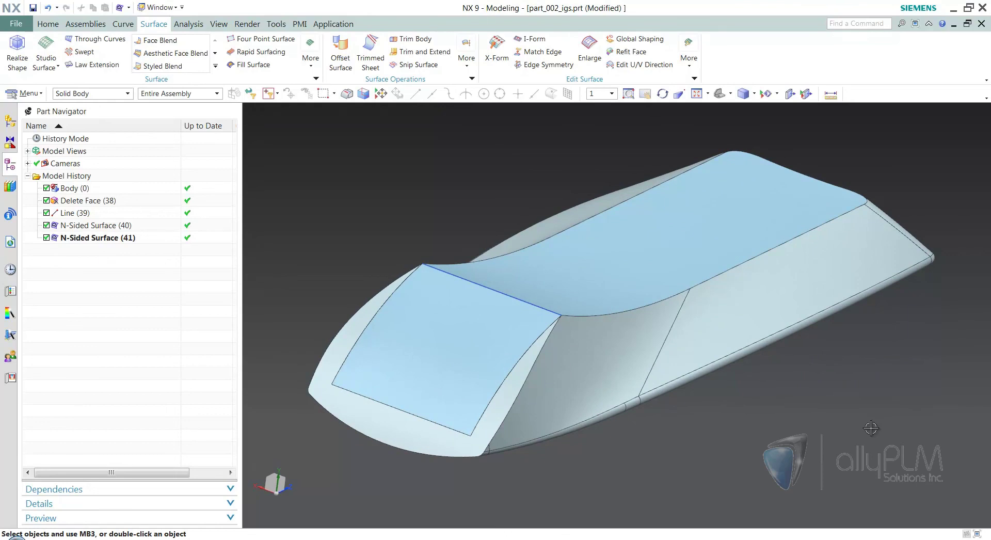